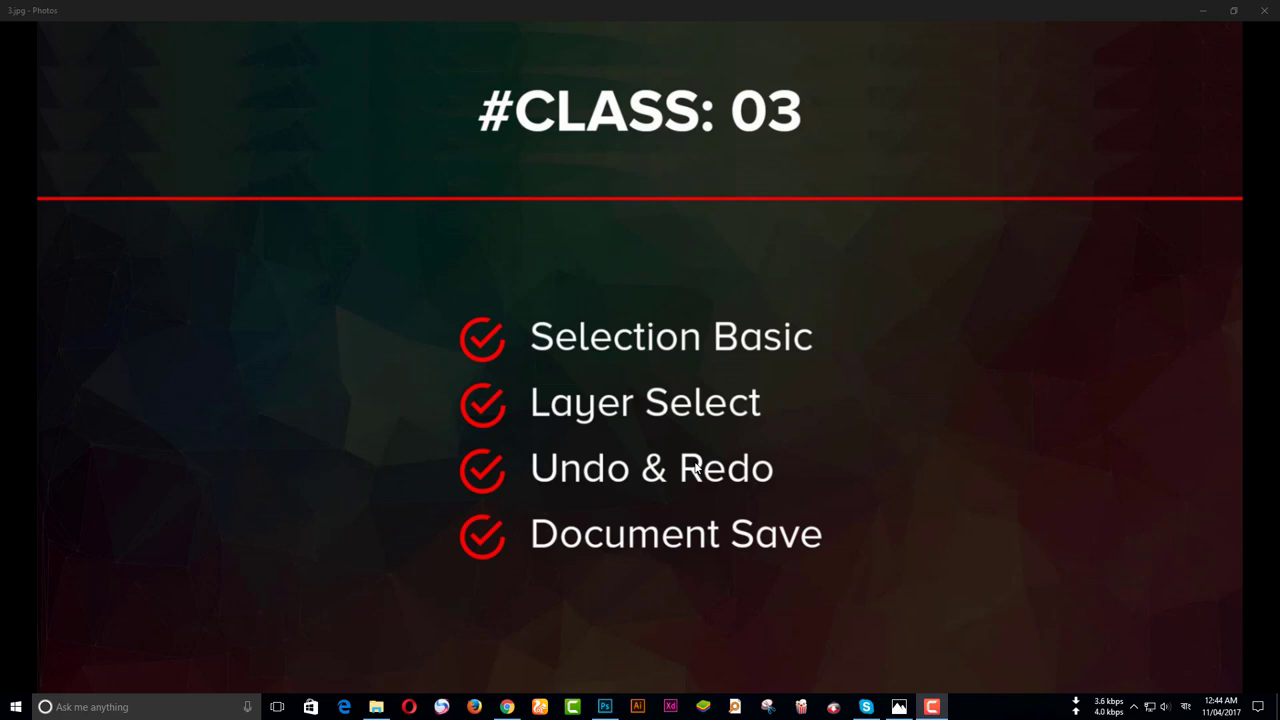
Step: Switch from the Photos slide to the browser showing the instructor's YouTube channel home page
click(507, 707)
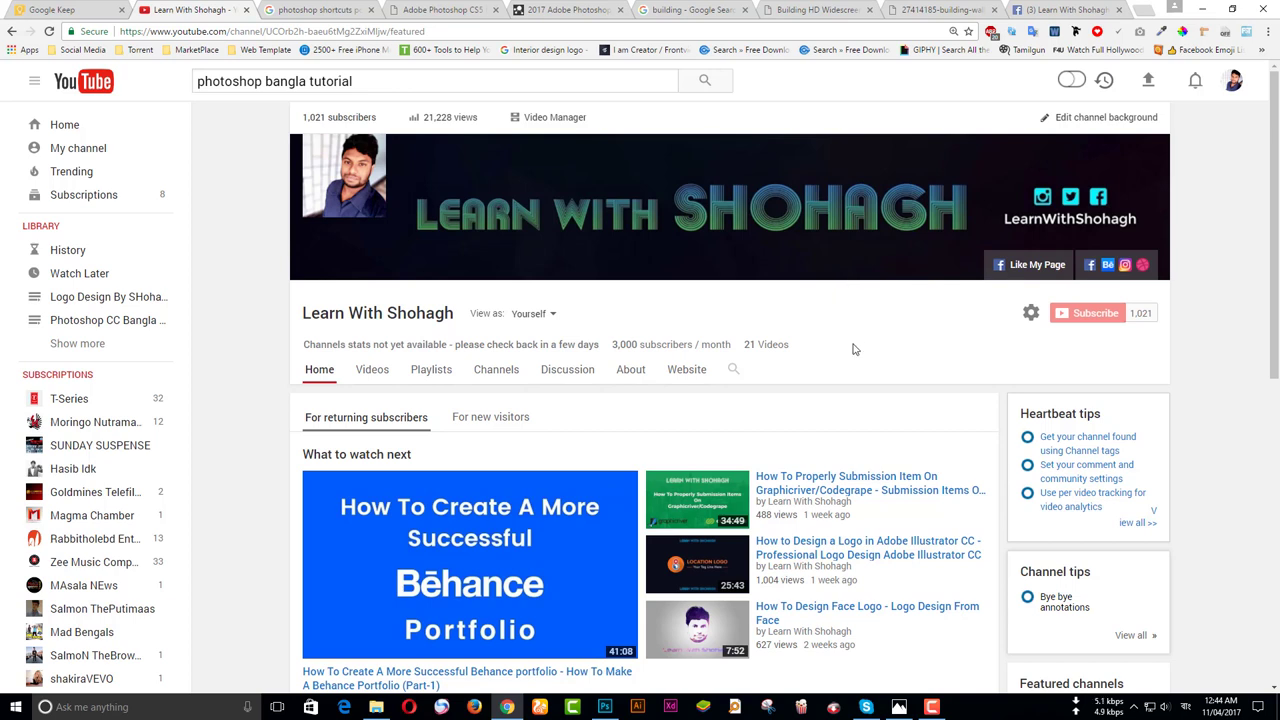
Step: Glance at the #CLASS: 03 slide, then return to the YouTube channel page
click(898, 707)
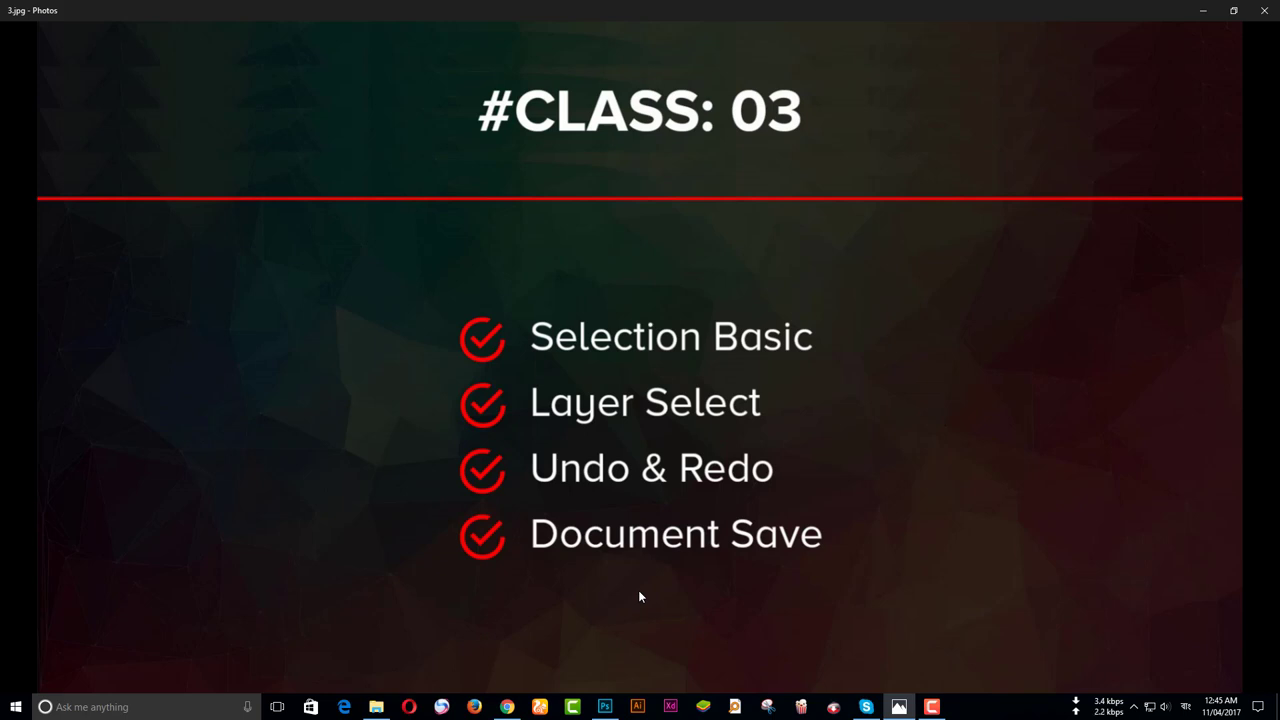
click(507, 707)
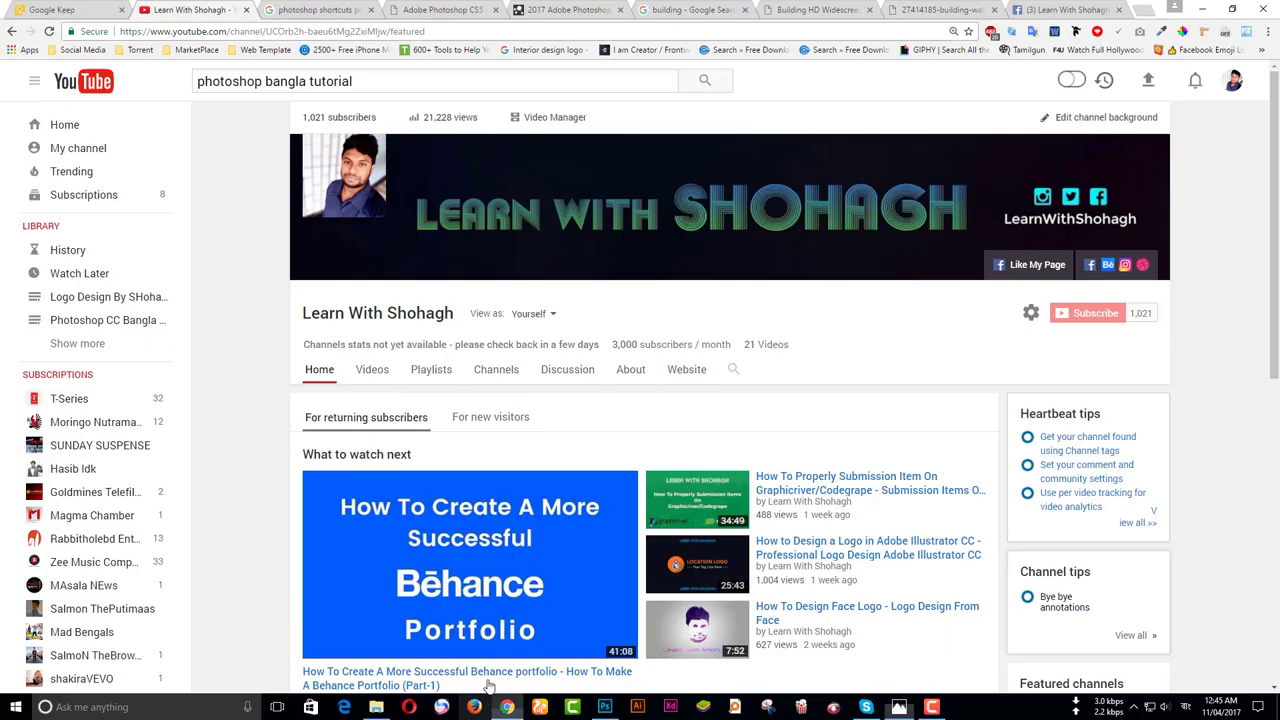
scroll(510, 508, down, 1)
Step: Browse the channel's Videos uploads grid, then switch back to the Class 03 slide
click(366, 314)
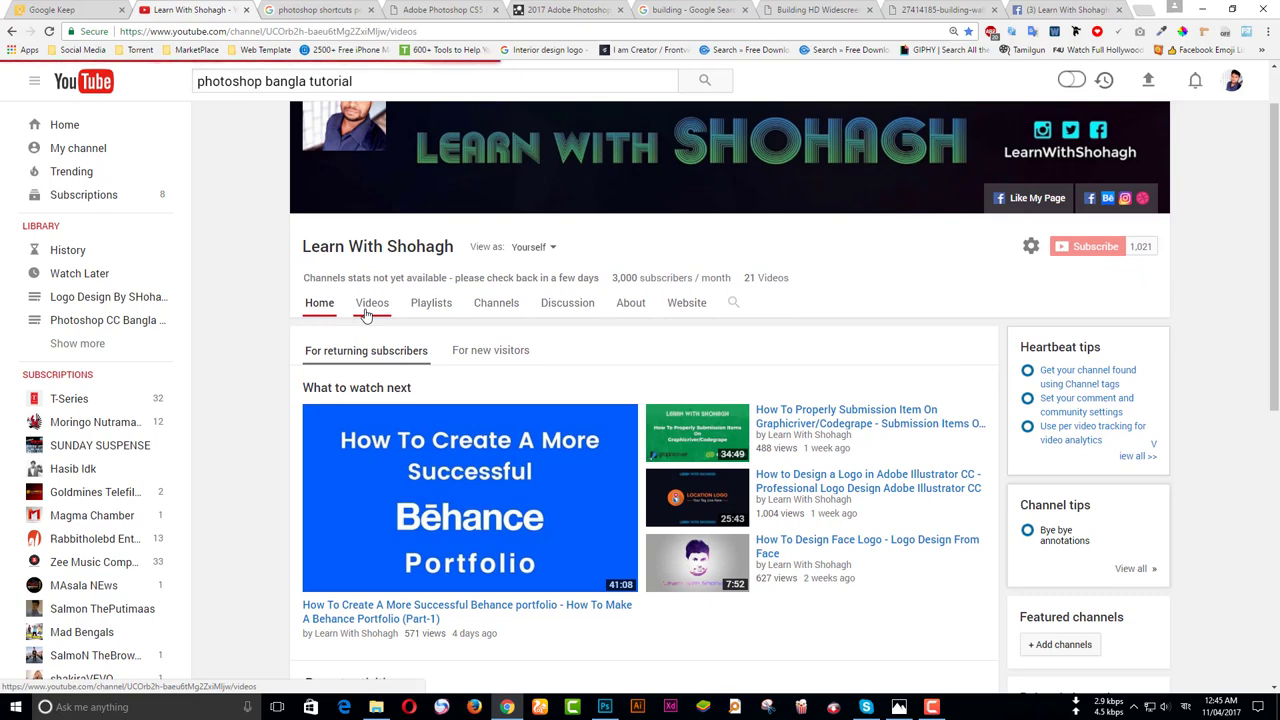
scroll(705, 507, down, 2)
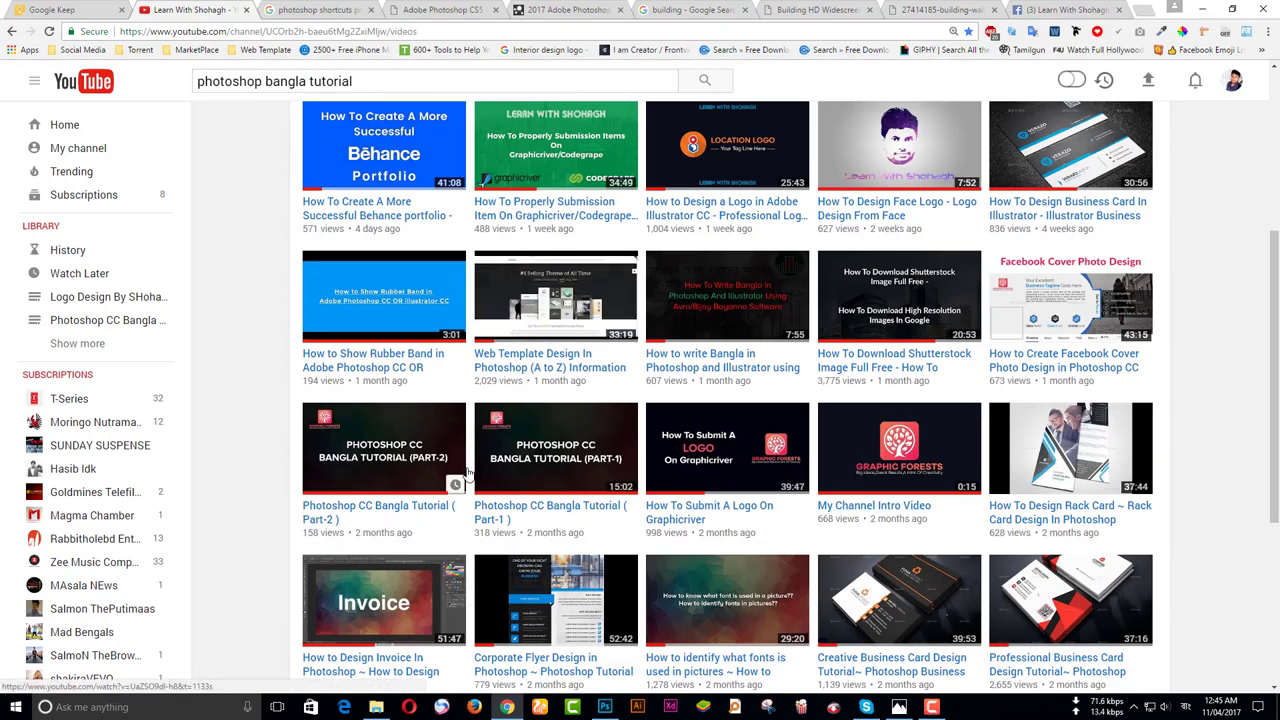
scroll(480, 477, up, 2)
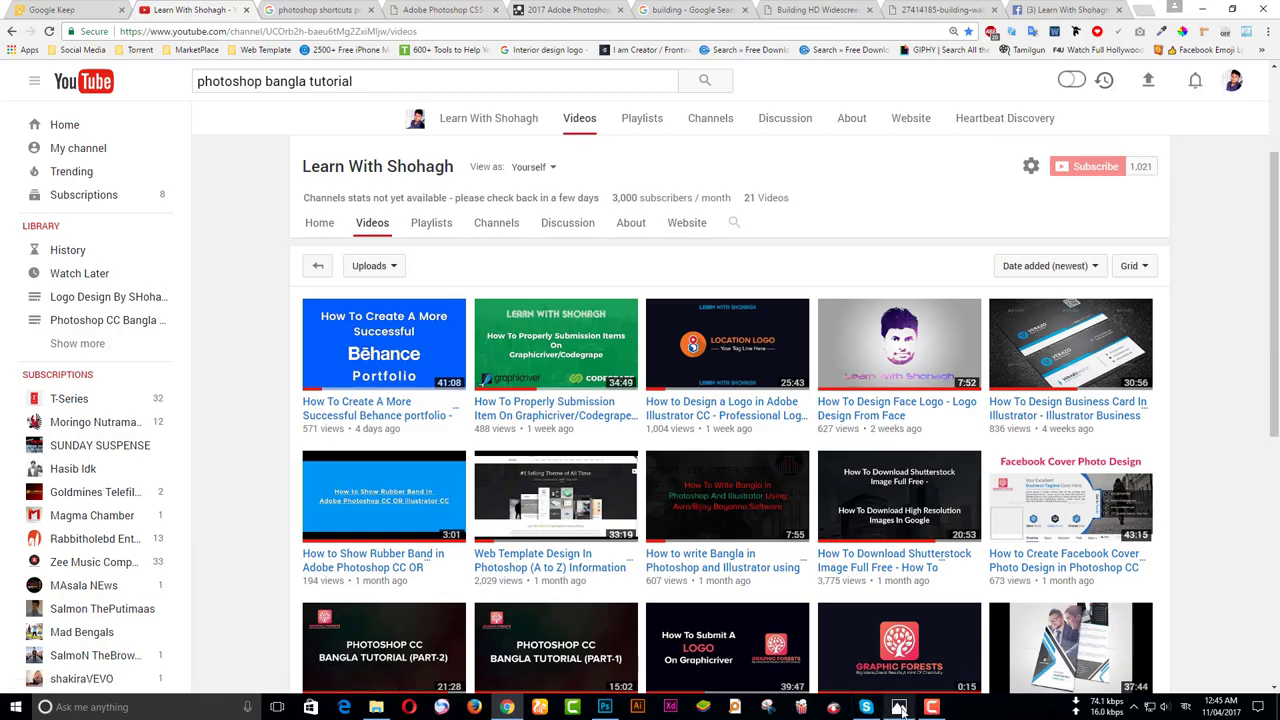
key(alt+Tab)
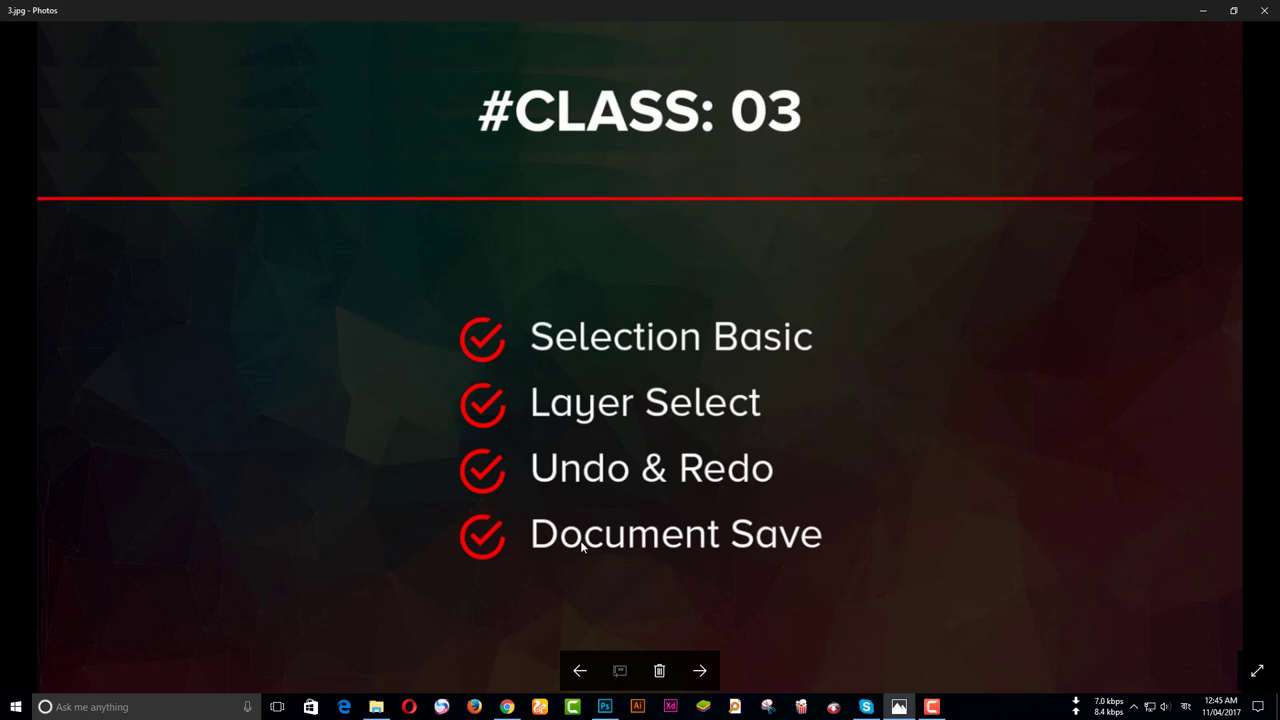
click(507, 707)
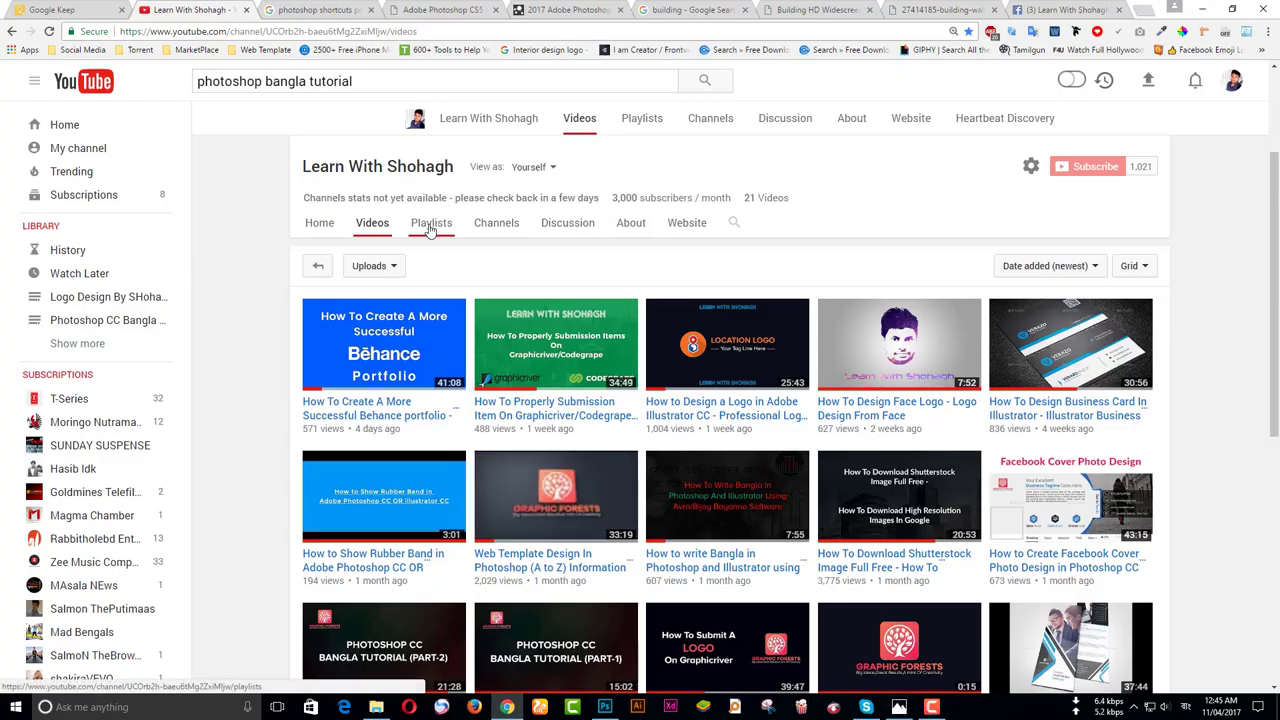
scroll(310, 543, down, 2)
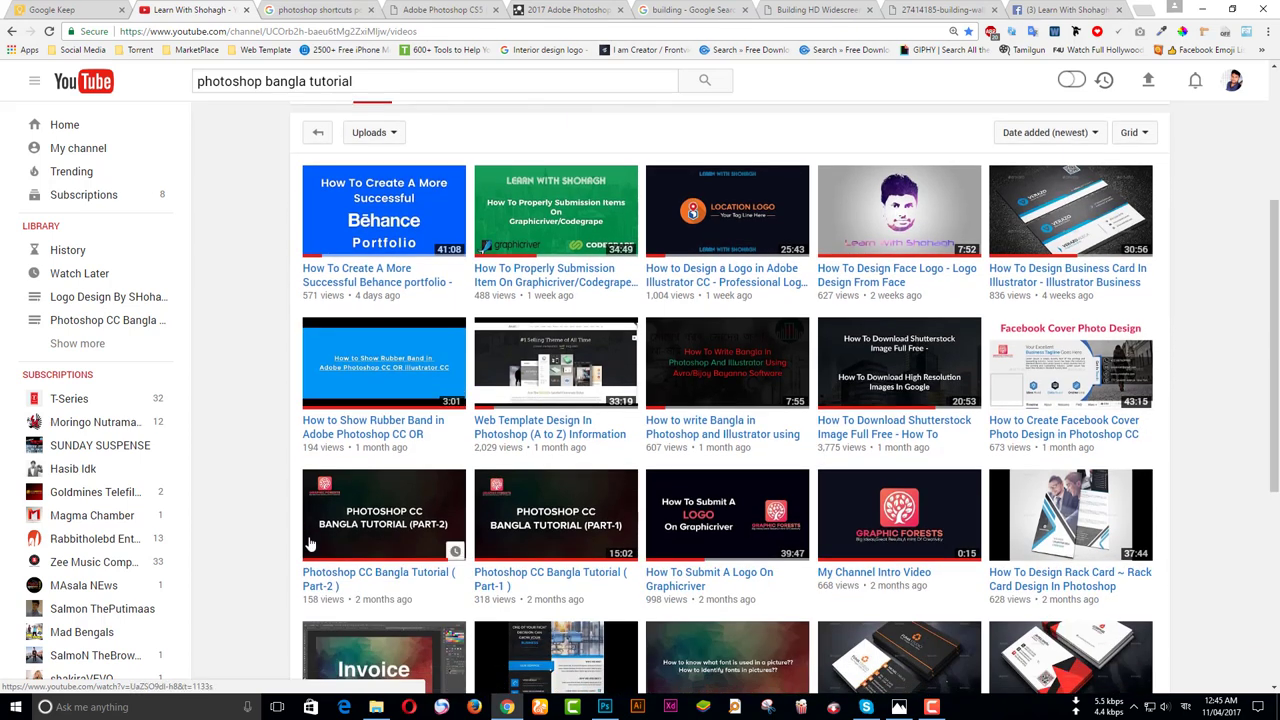
scroll(404, 541, down, 1)
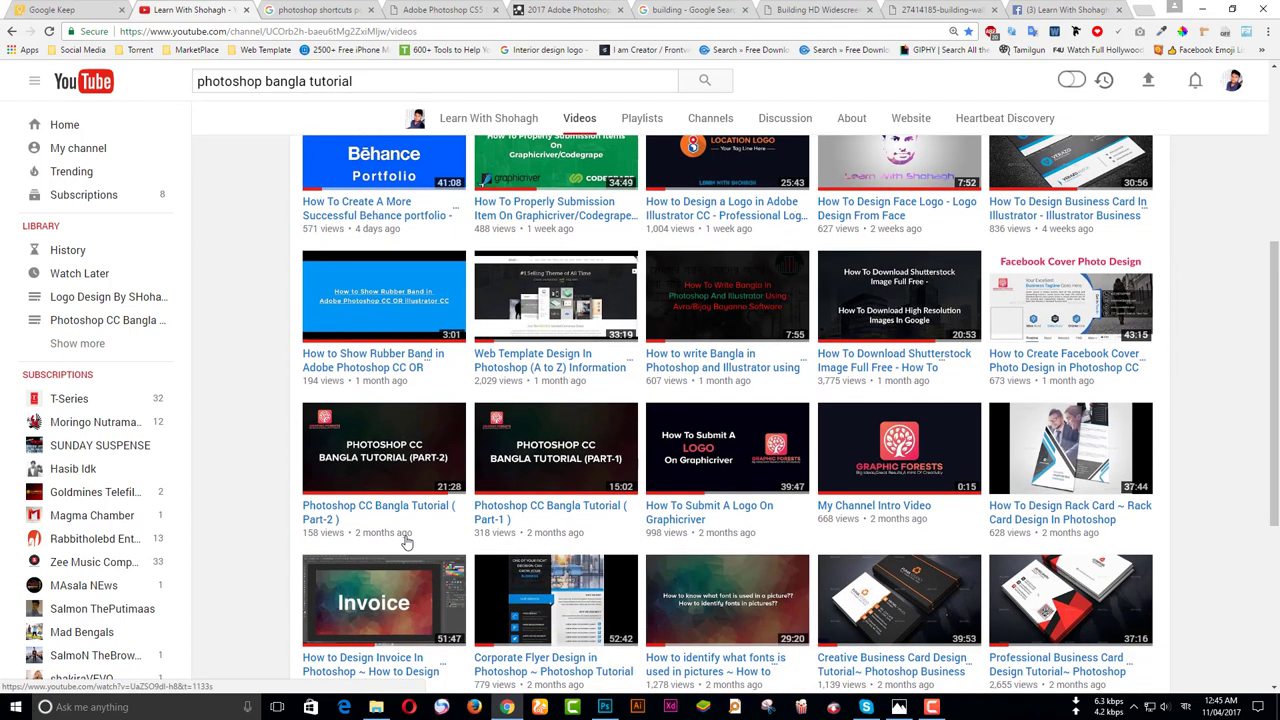
scroll(407, 535, up, 4)
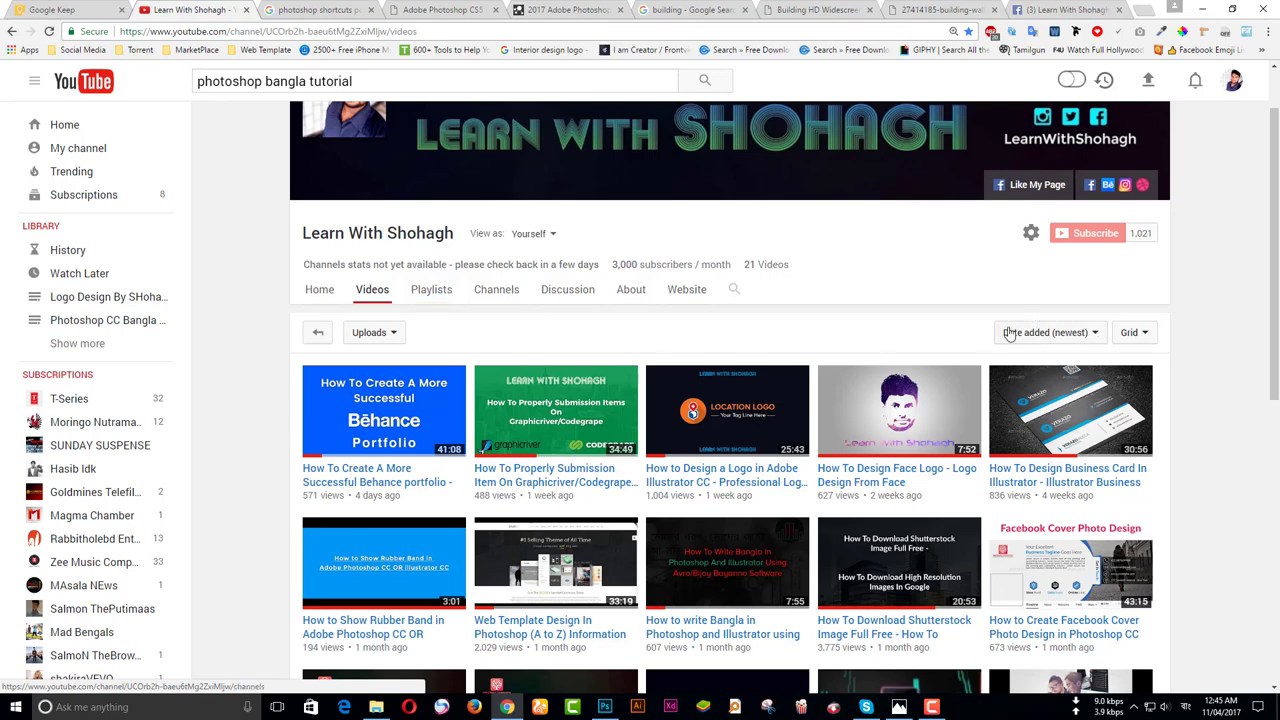
scroll(958, 330, up, 1)
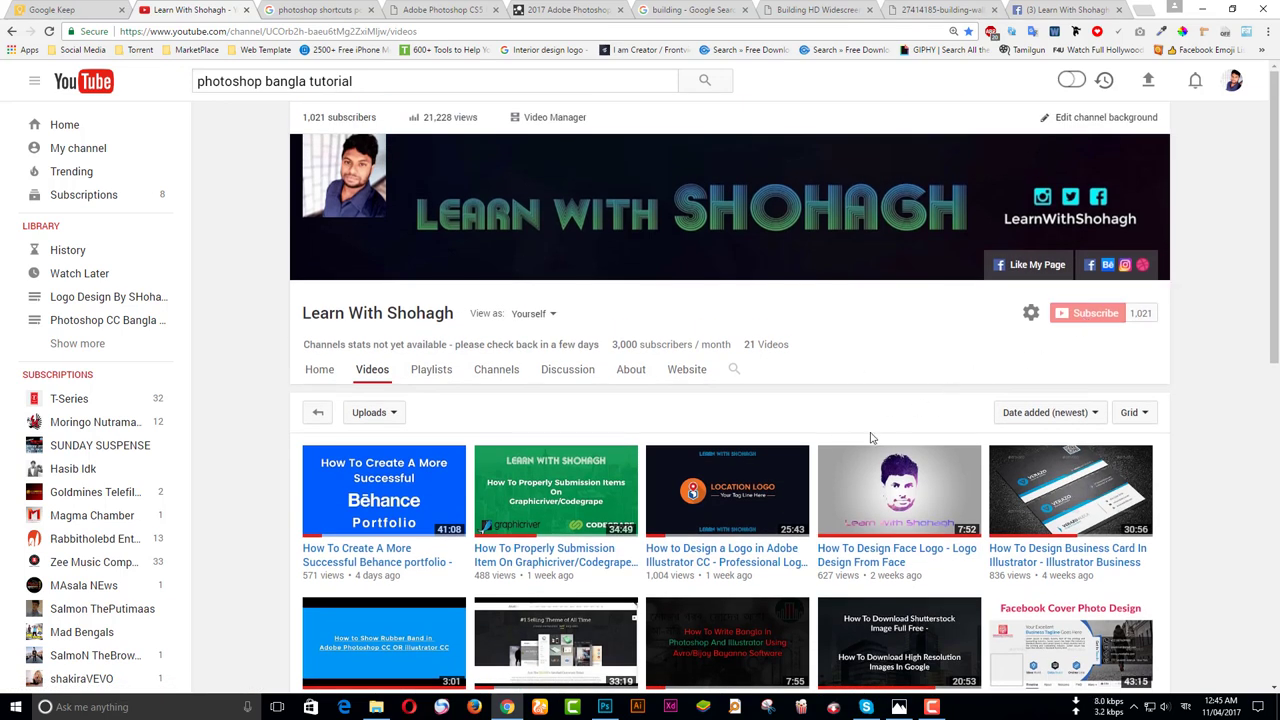
scroll(873, 439, down, 2)
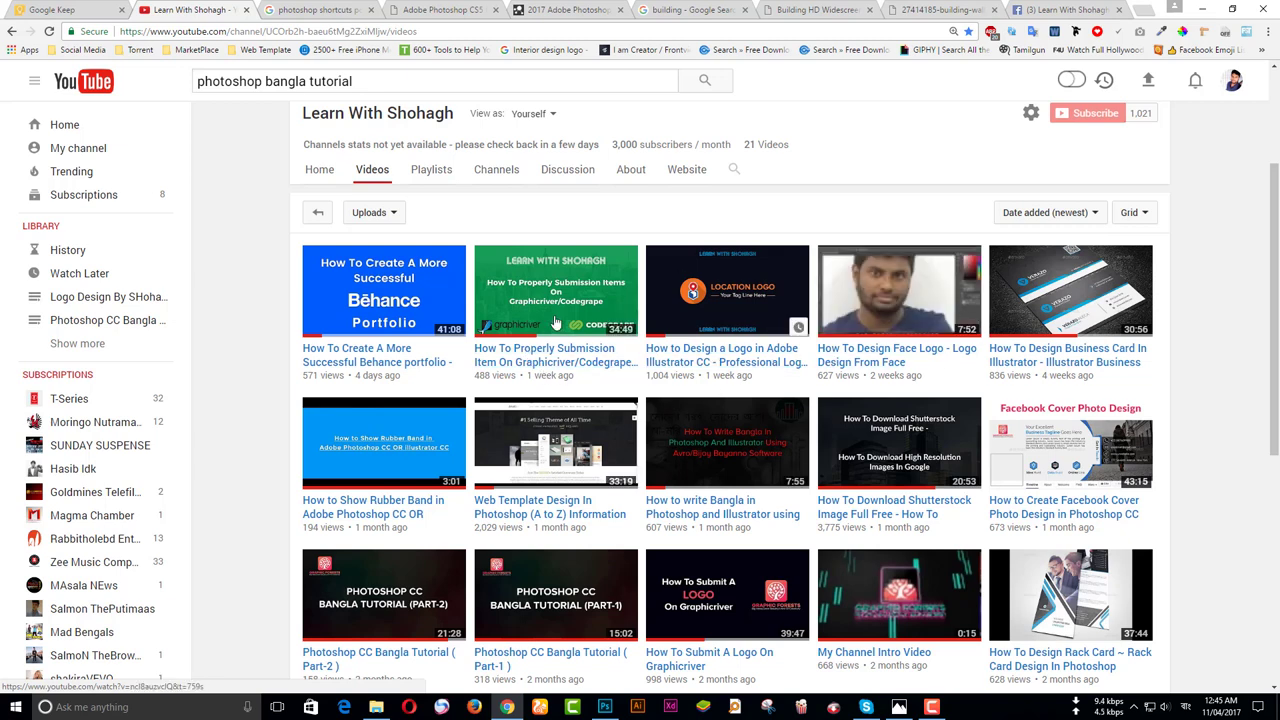
mouse_move(727, 642)
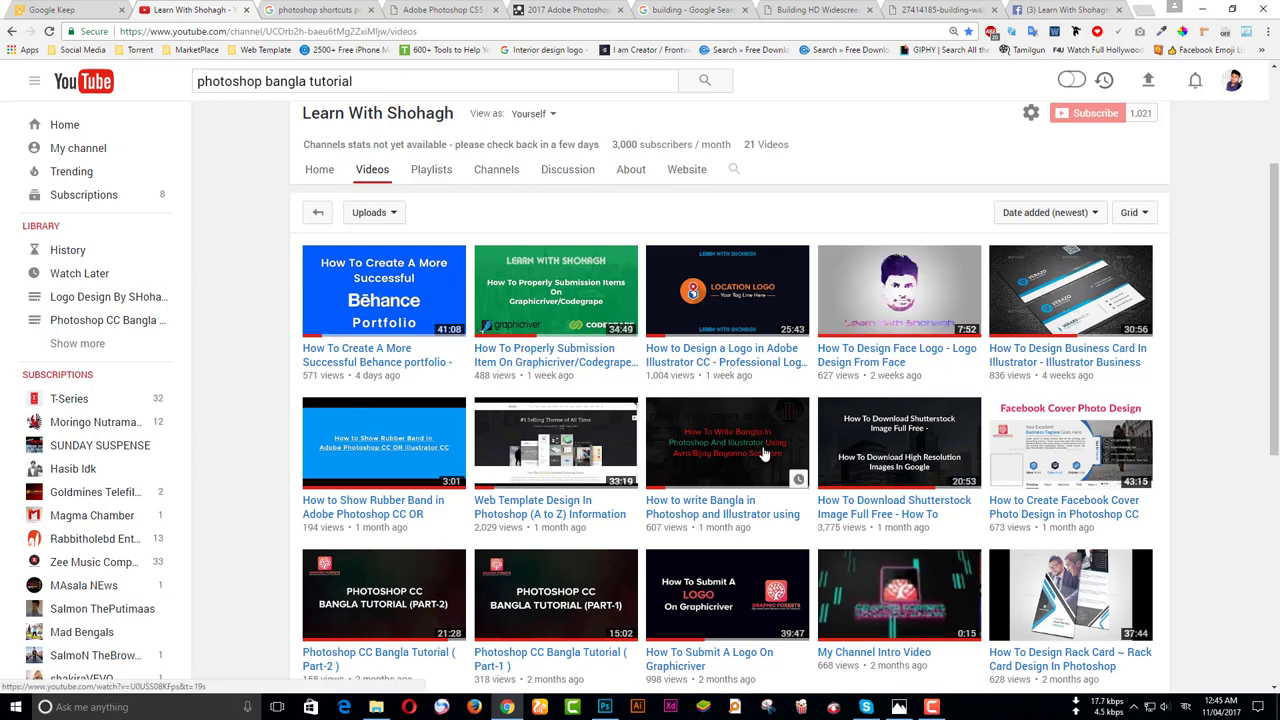
scroll(755, 460, down, 1)
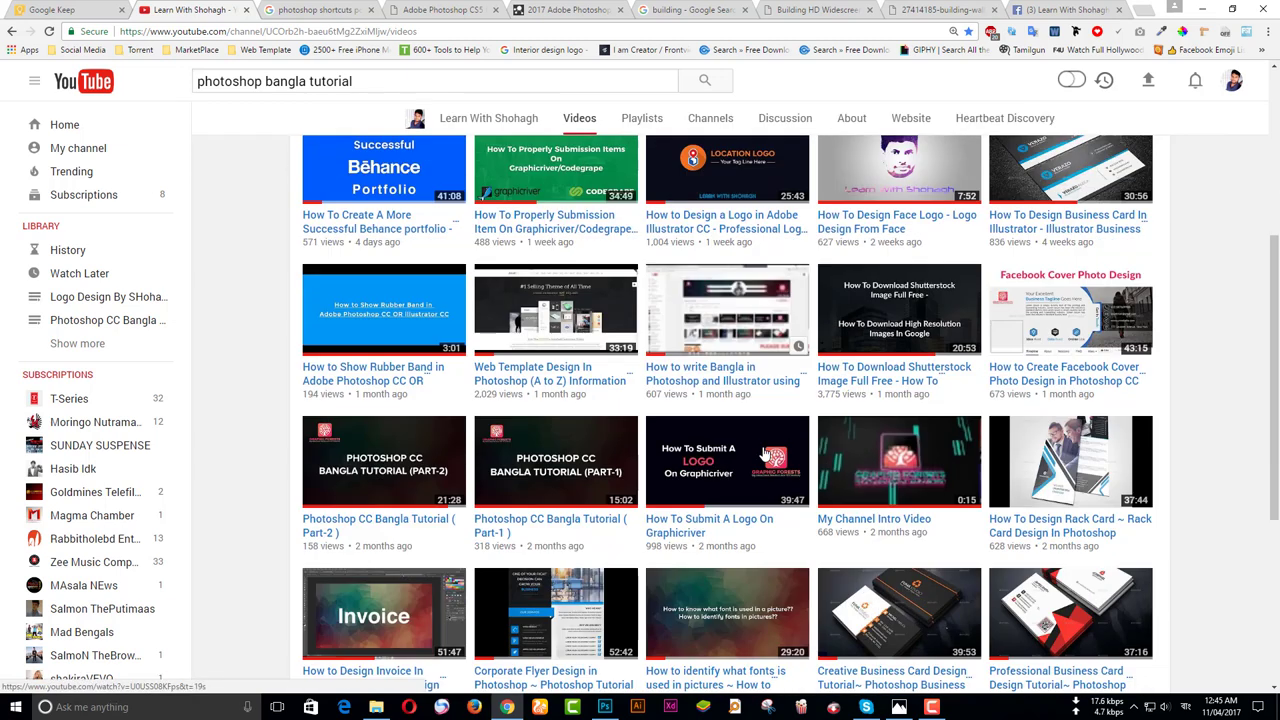
scroll(733, 473, down, 3)
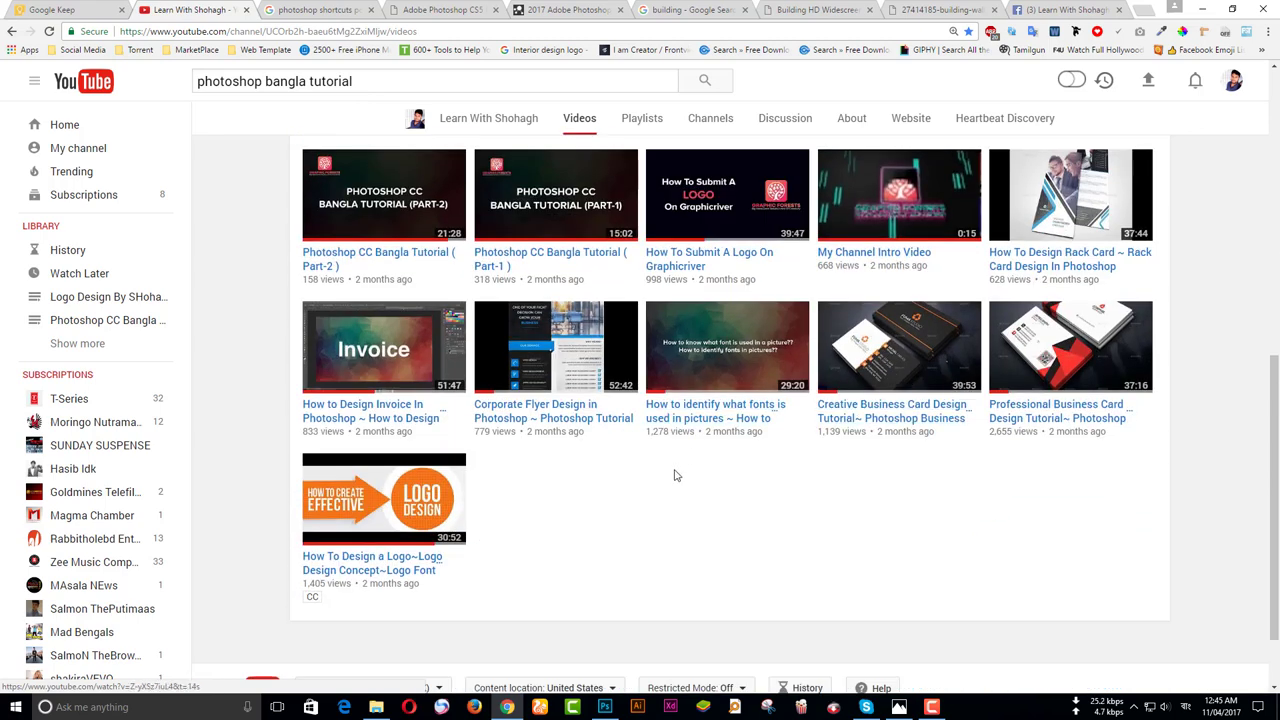
scroll(670, 475, up, 4)
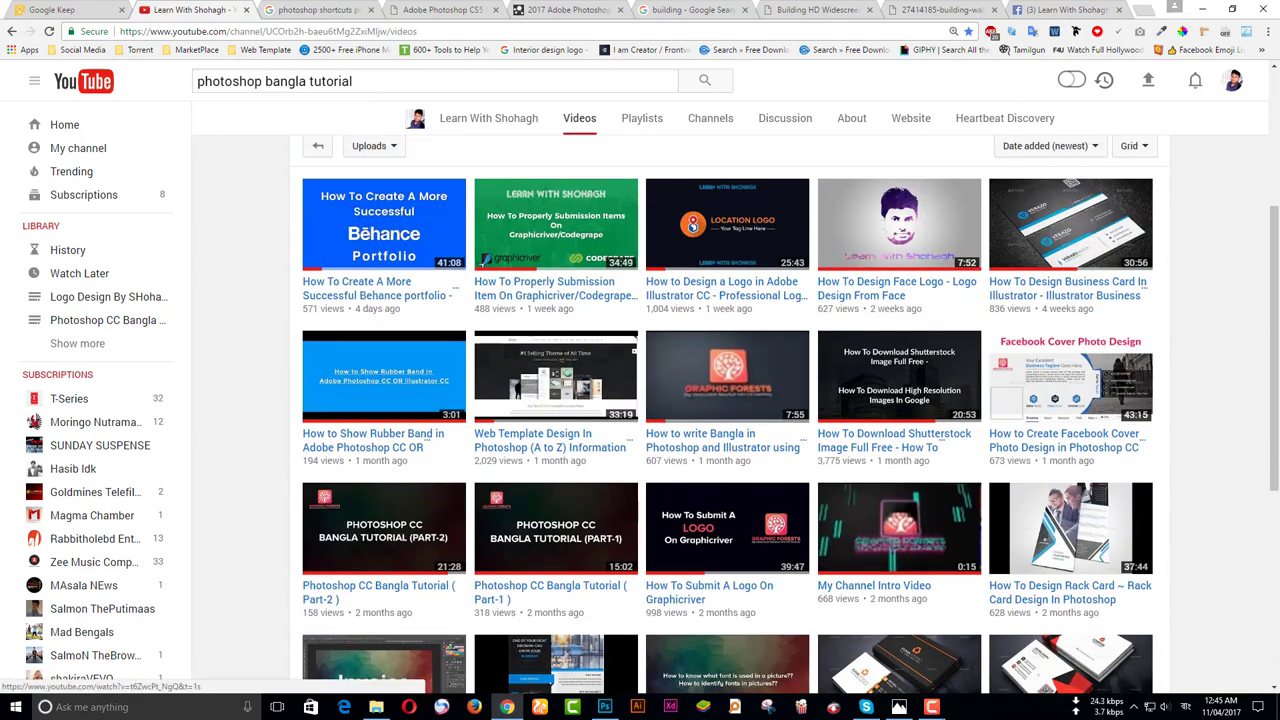
click(899, 707)
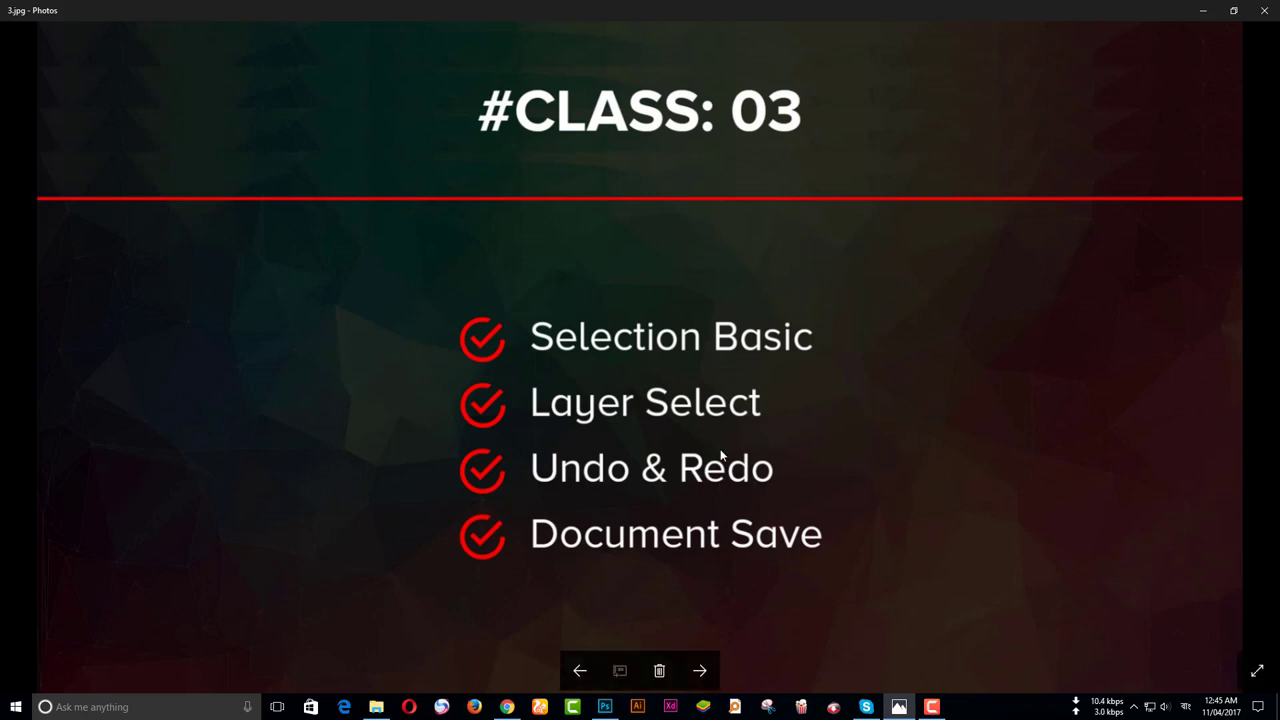
Step: Bring Photoshop forward and rearrange the Tools panel in the workspace
mouse_move(640, 400)
click(604, 707)
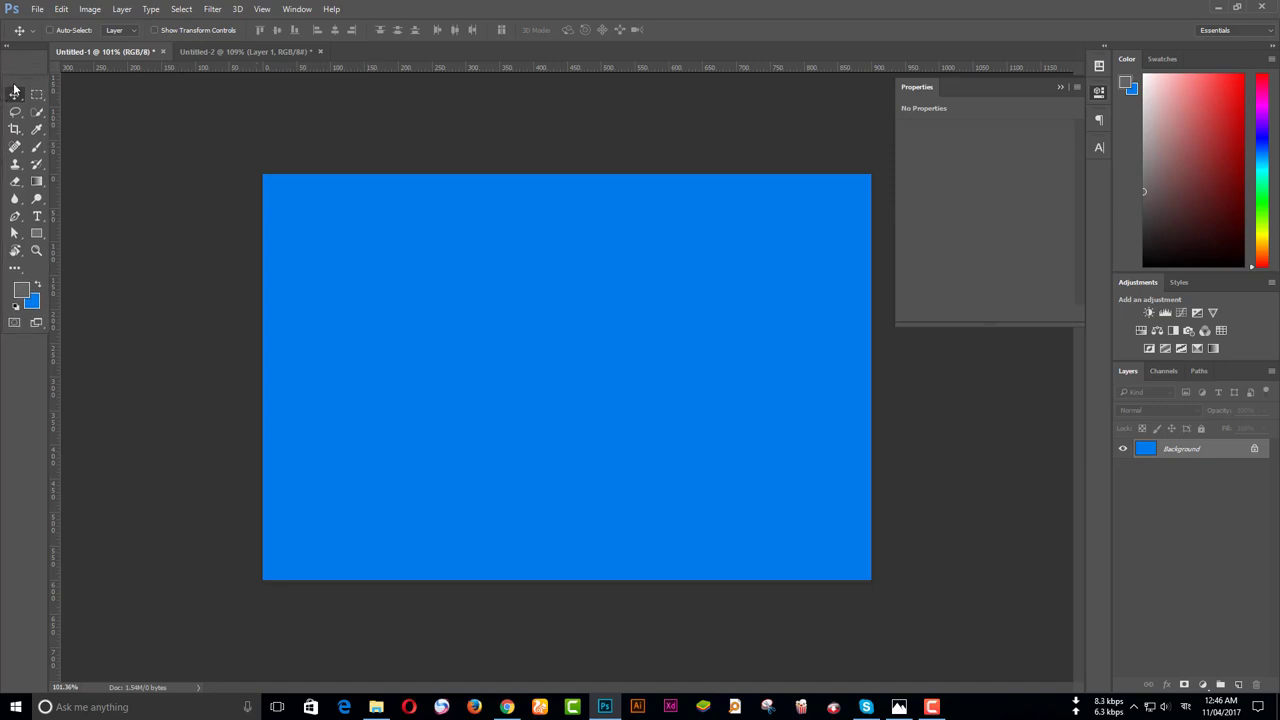
drag(12, 48, 3, 88)
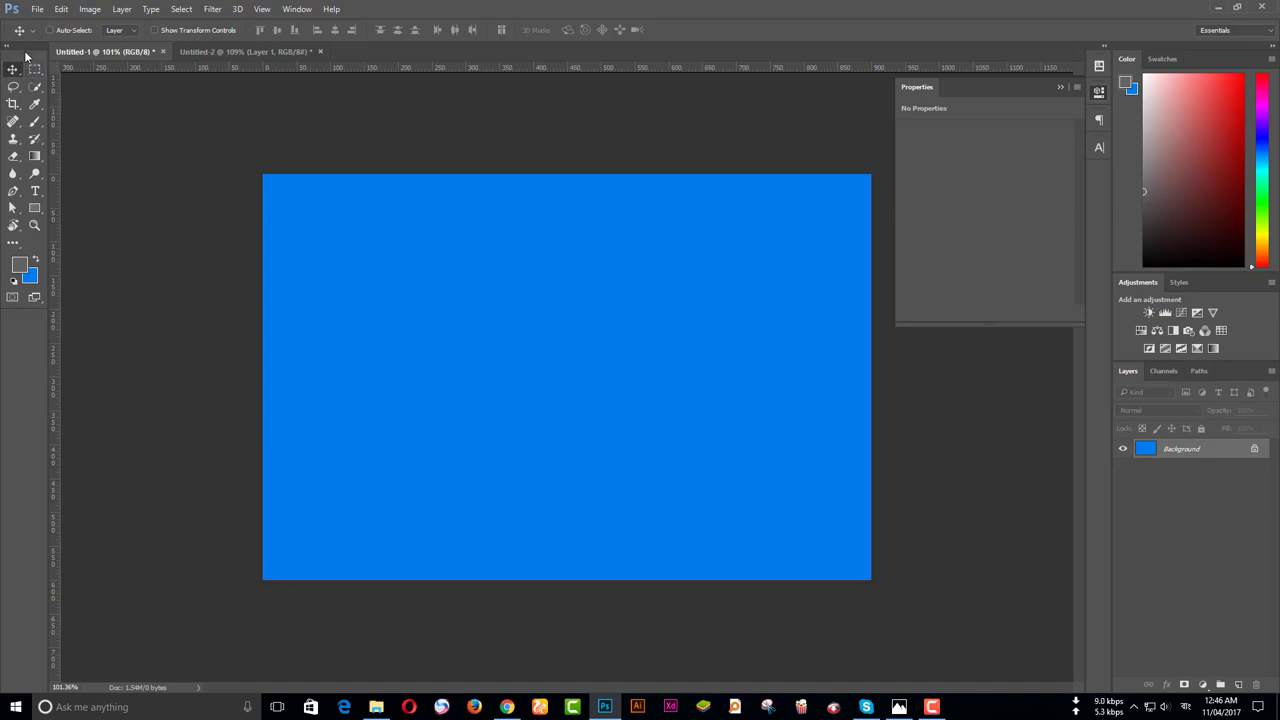
mouse_move(27, 54)
mouse_down()
mouse_move(24, 66)
mouse_move(6, 60)
mouse_up()
Step: Briefly show the Class 03 slide, then minimize Photos to return to Photoshop
click(897, 708)
click(886, 708)
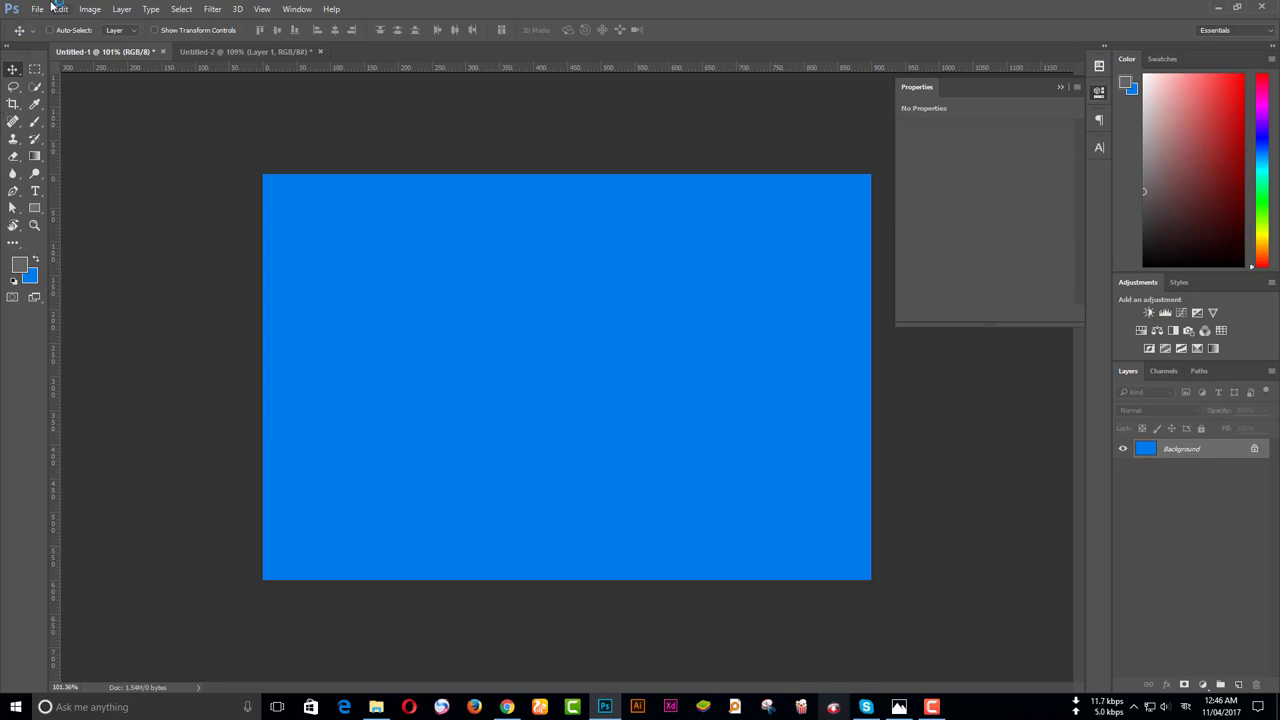
click(39, 10)
Step: Create a new 1920×1284 px, 72 ppi document and fill it with the blue background colour
click(49, 23)
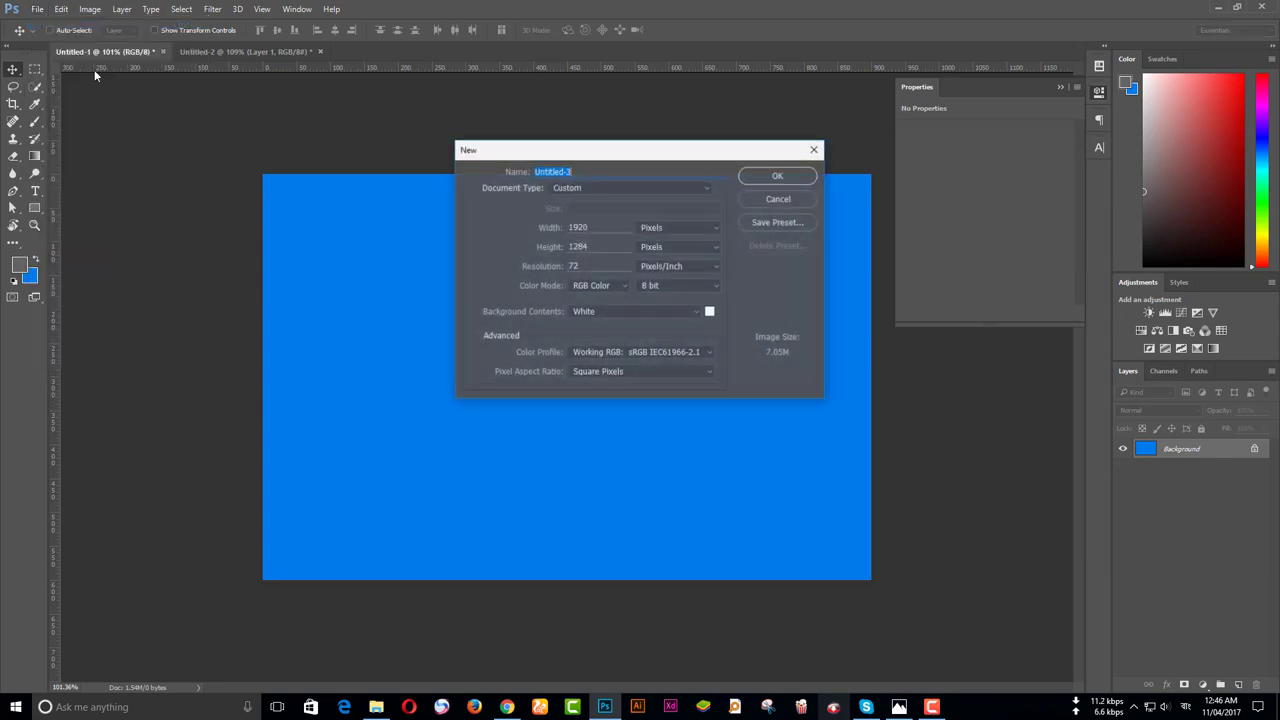
click(778, 176)
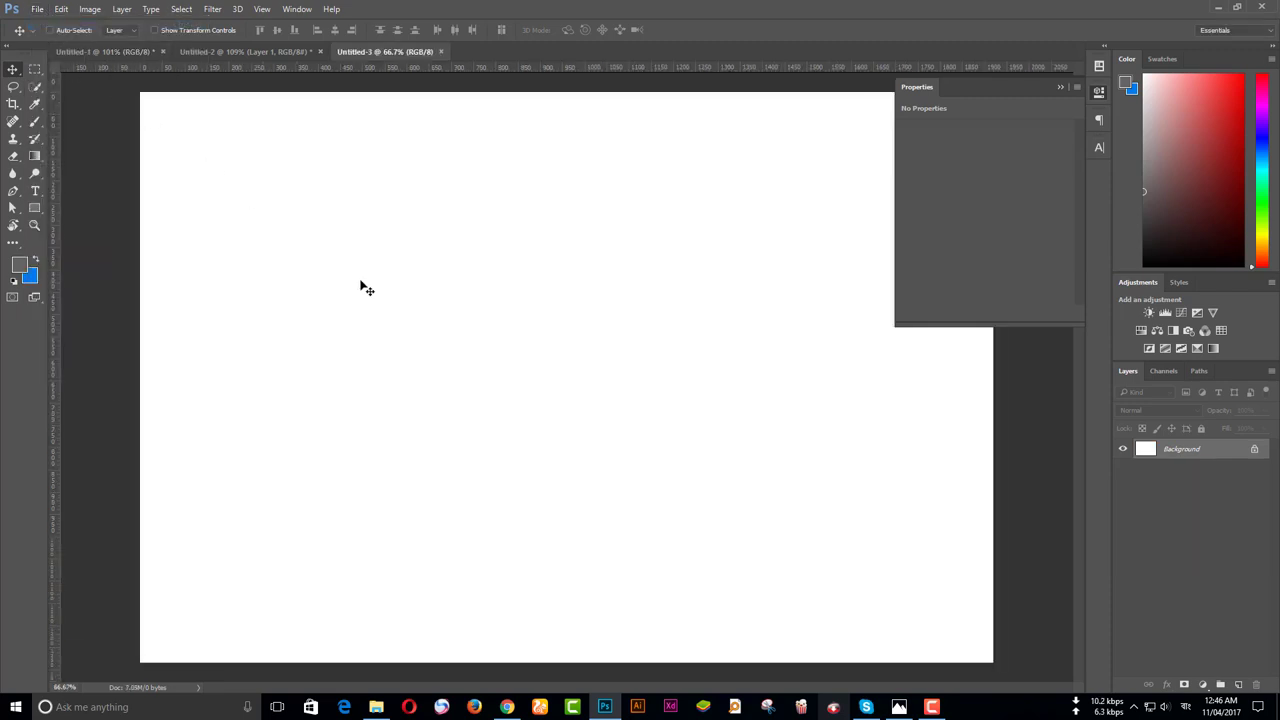
drag(363, 286, 323, 271)
drag(400, 286, 410, 293)
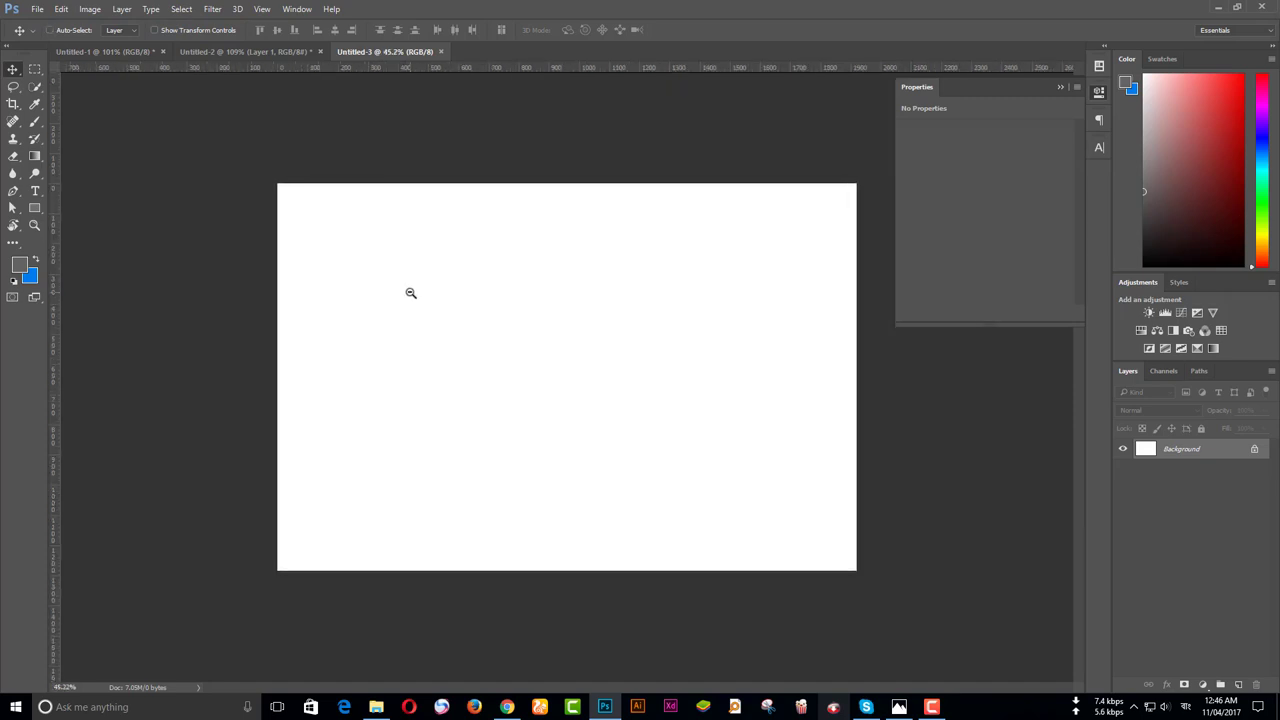
key(ctrl+BackSpace)
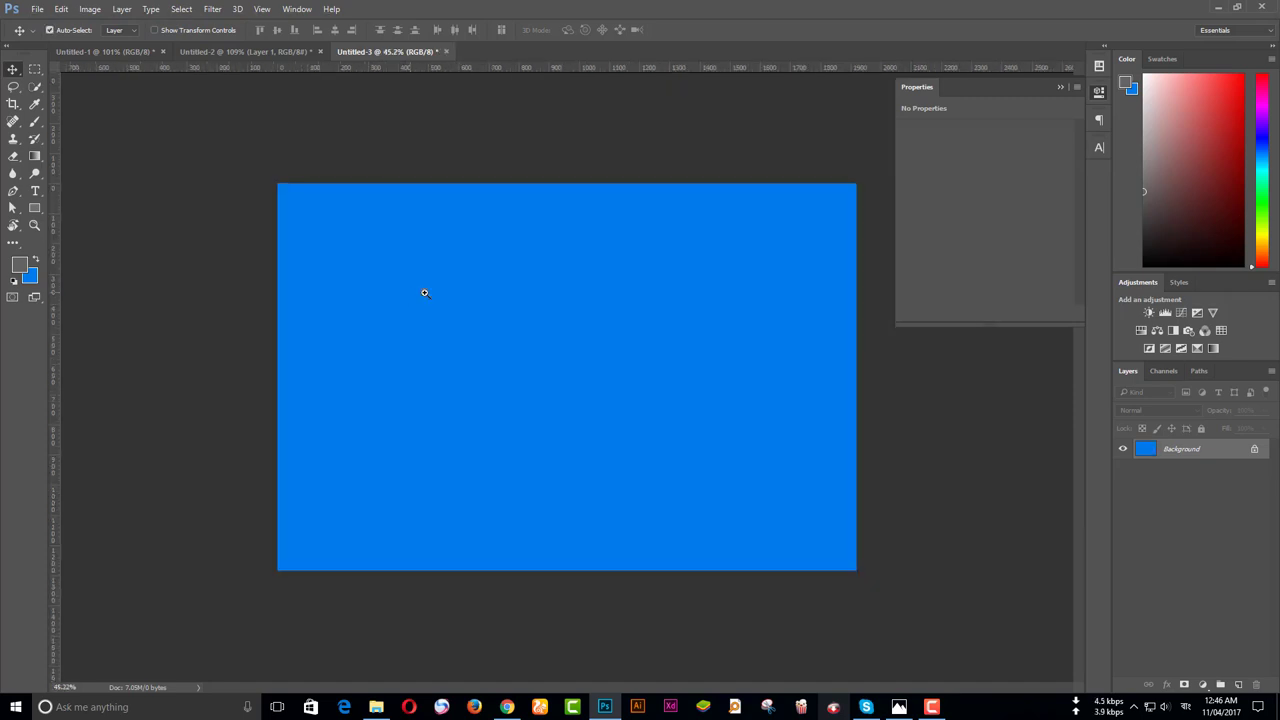
click(1099, 91)
drag(597, 290, 614, 294)
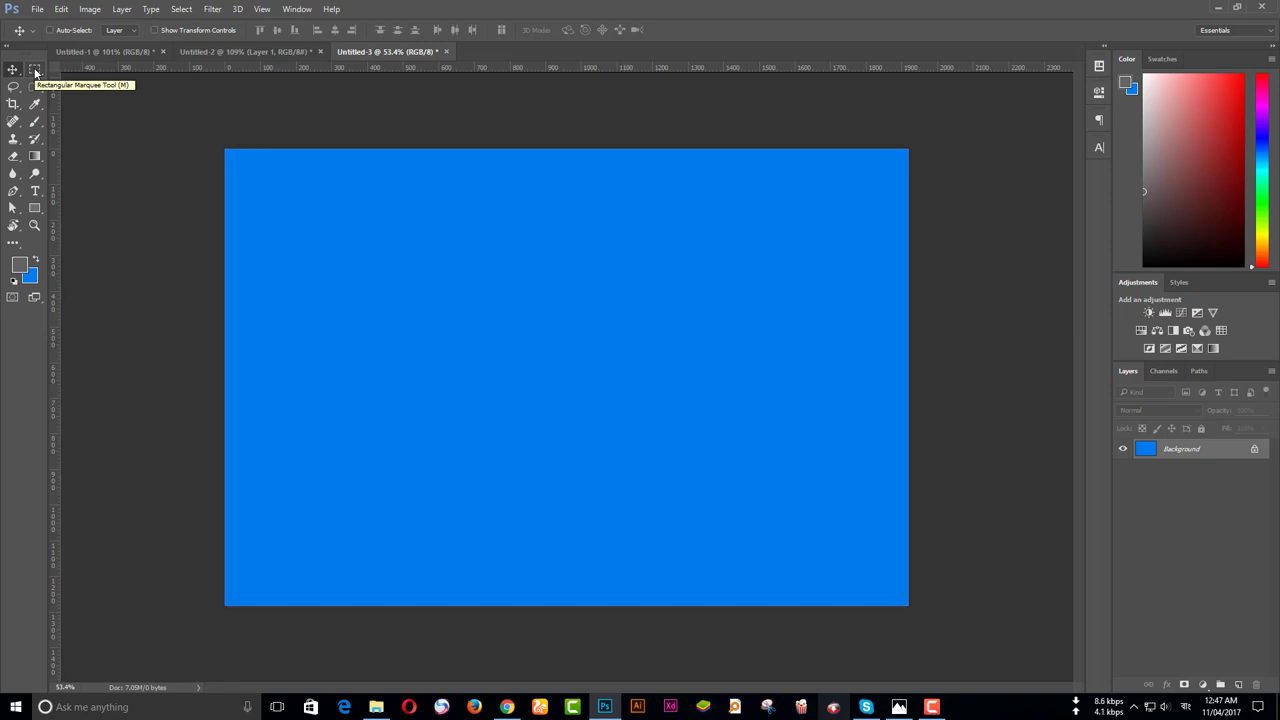
Step: Switch to the Untitled-2 city photo, zoom it to fit, and show the marquee tool flyout
click(264, 51)
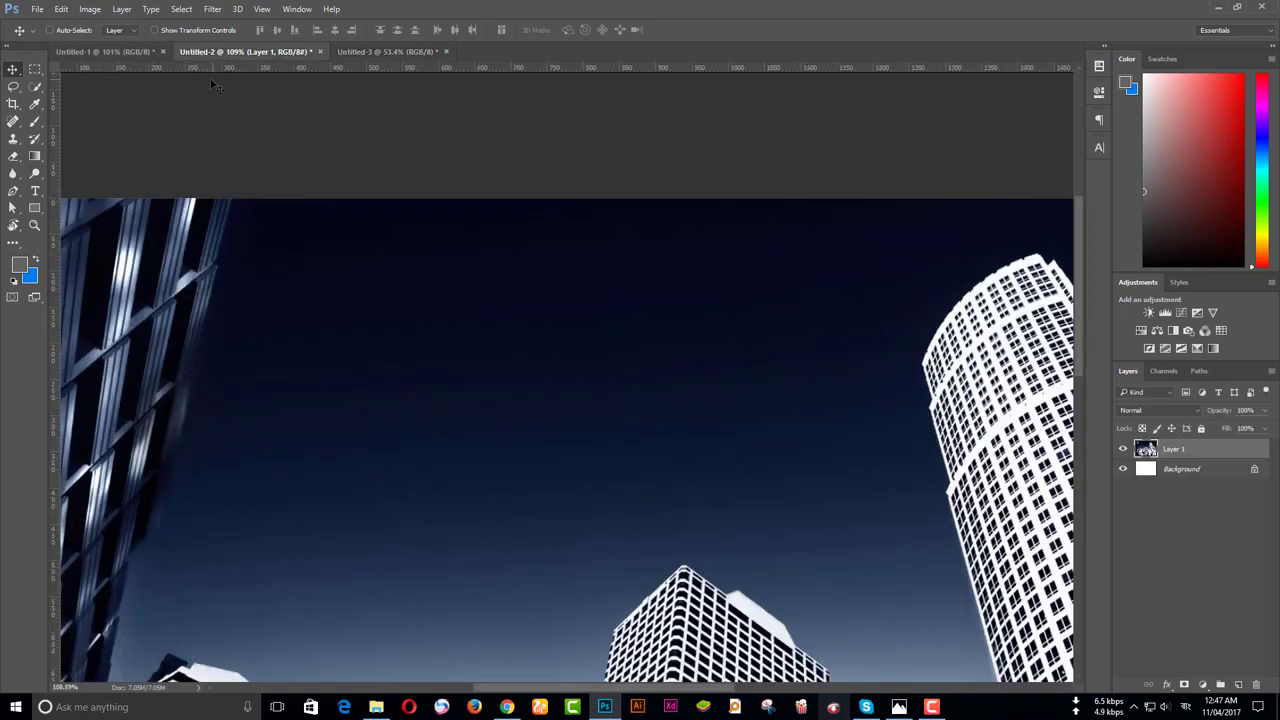
scroll(563, 305, down, 5)
scroll(526, 277, up, 1)
scroll(583, 329, up, 2)
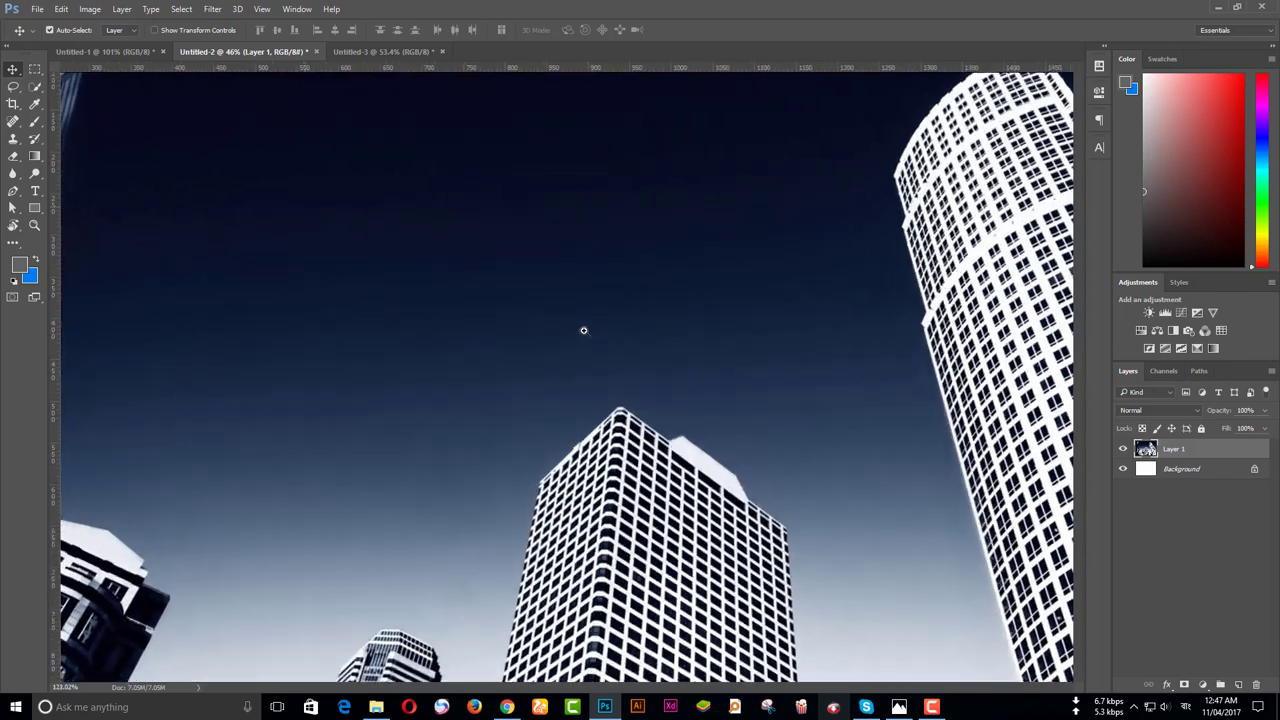
scroll(561, 321, up, 2)
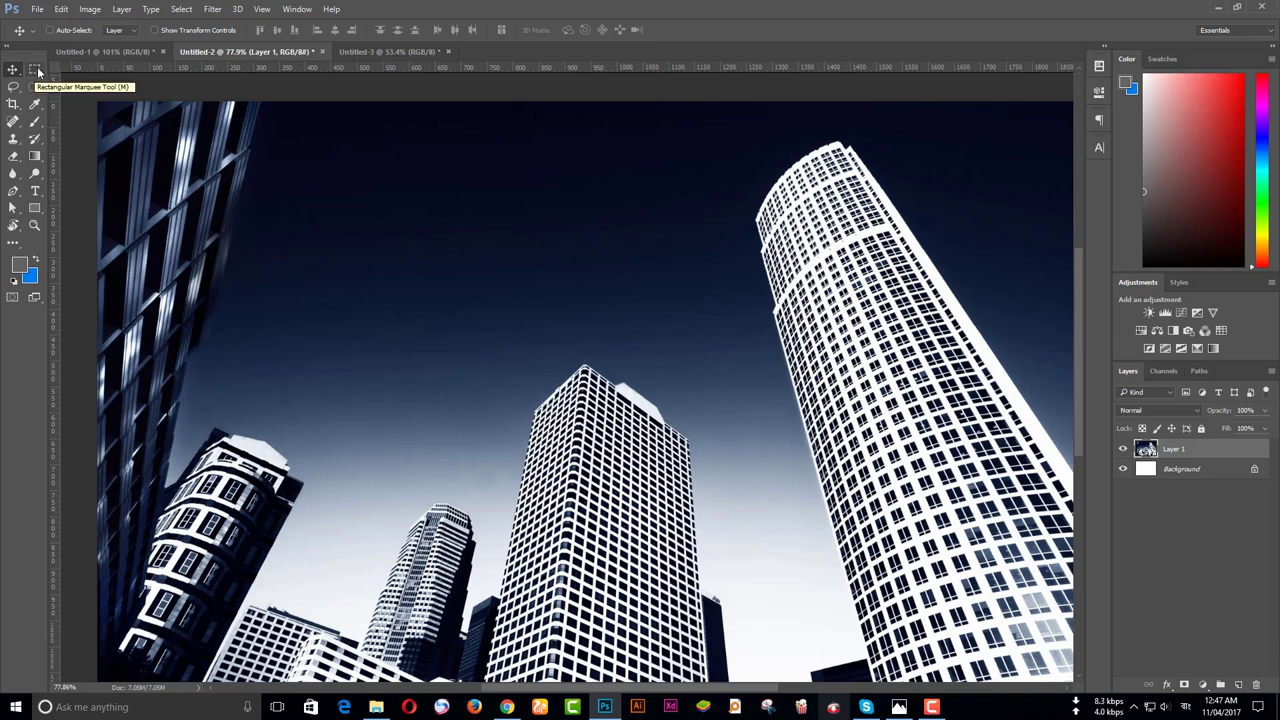
click(35, 70)
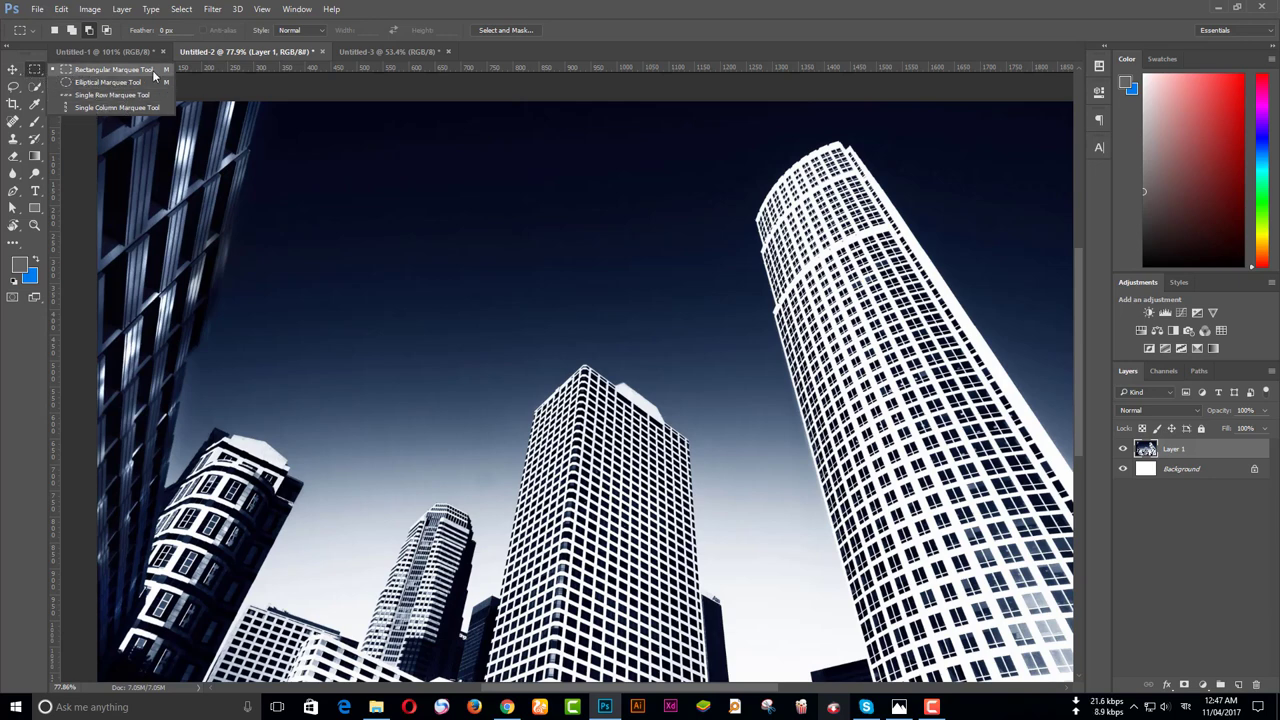
Step: Try the Elliptical Marquee Tool, switching back and forth with the Move tool
click(93, 91)
click(11, 71)
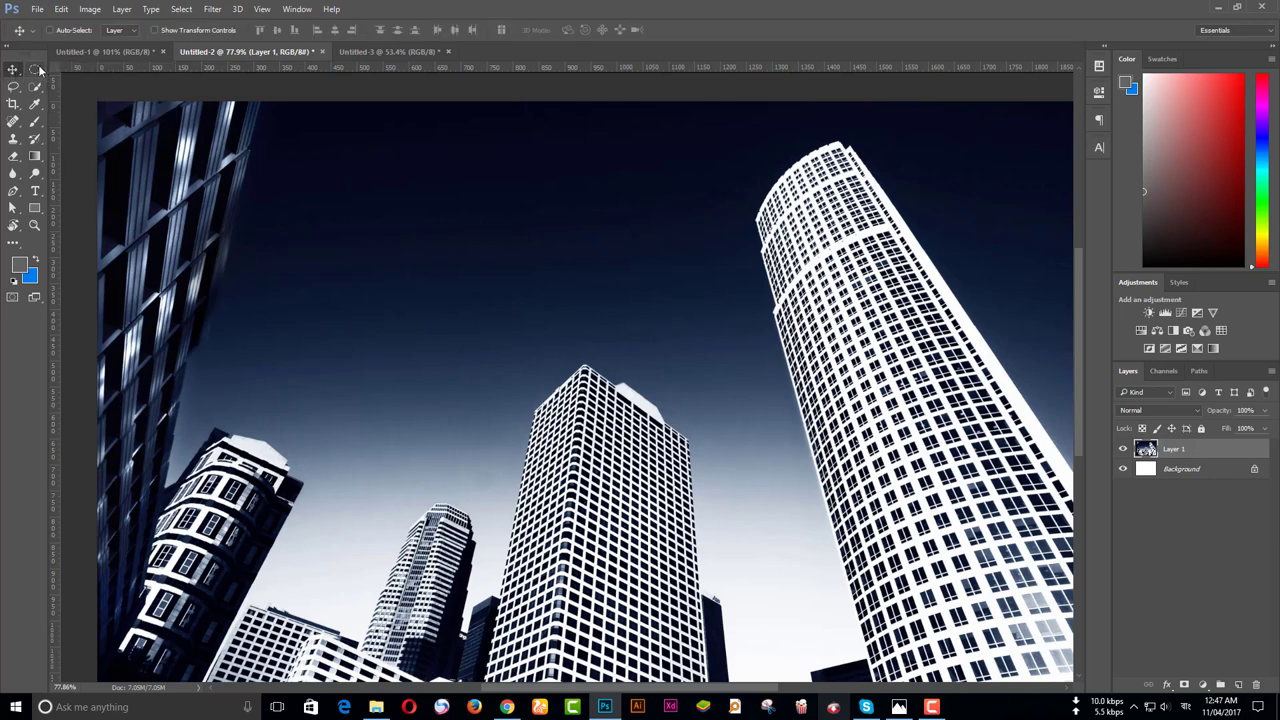
click(37, 69)
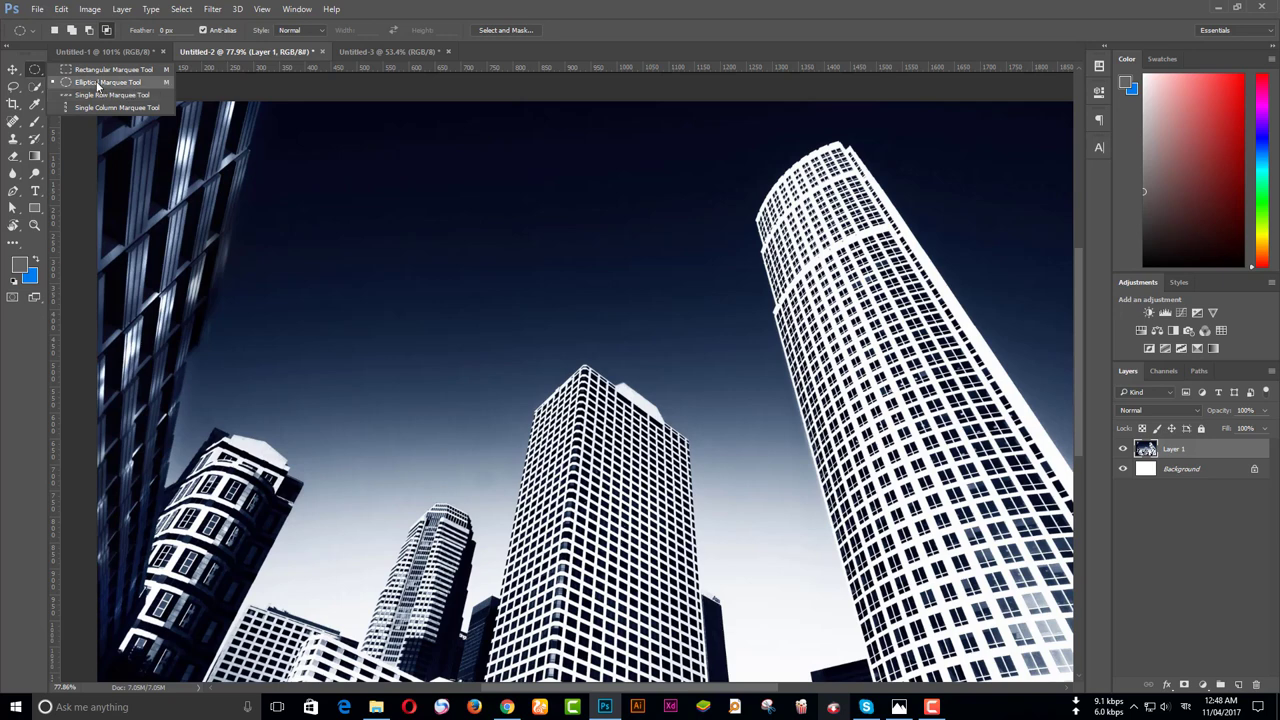
click(97, 86)
click(11, 68)
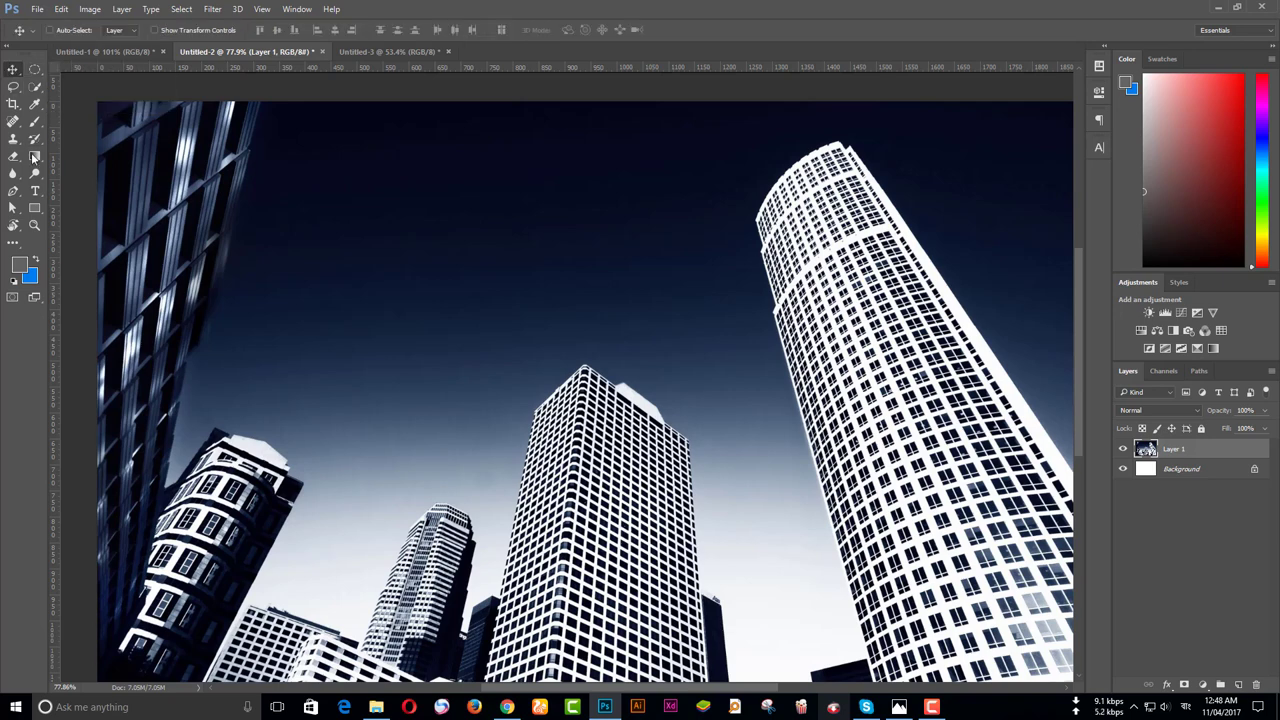
click(13, 173)
key(m)
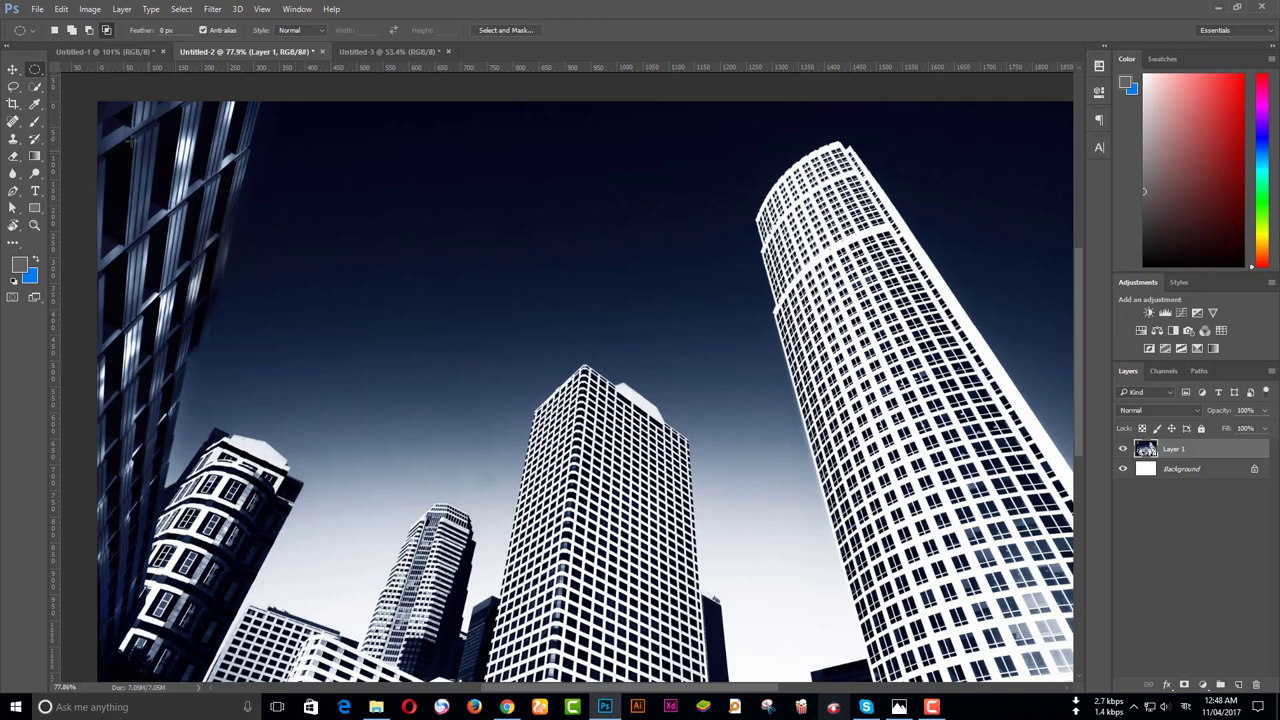
Step: Choose the Rectangular Marquee Tool from the marquee tool flyout
right_click(35, 69)
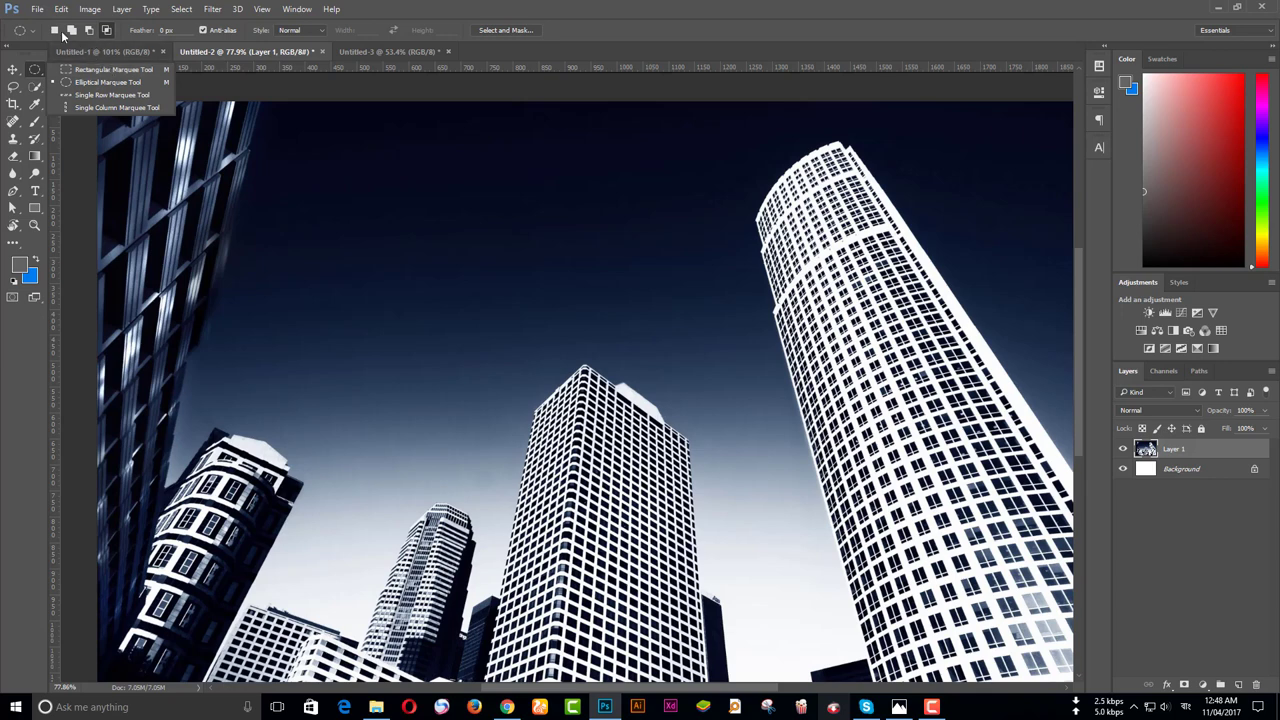
click(58, 68)
right_click(30, 72)
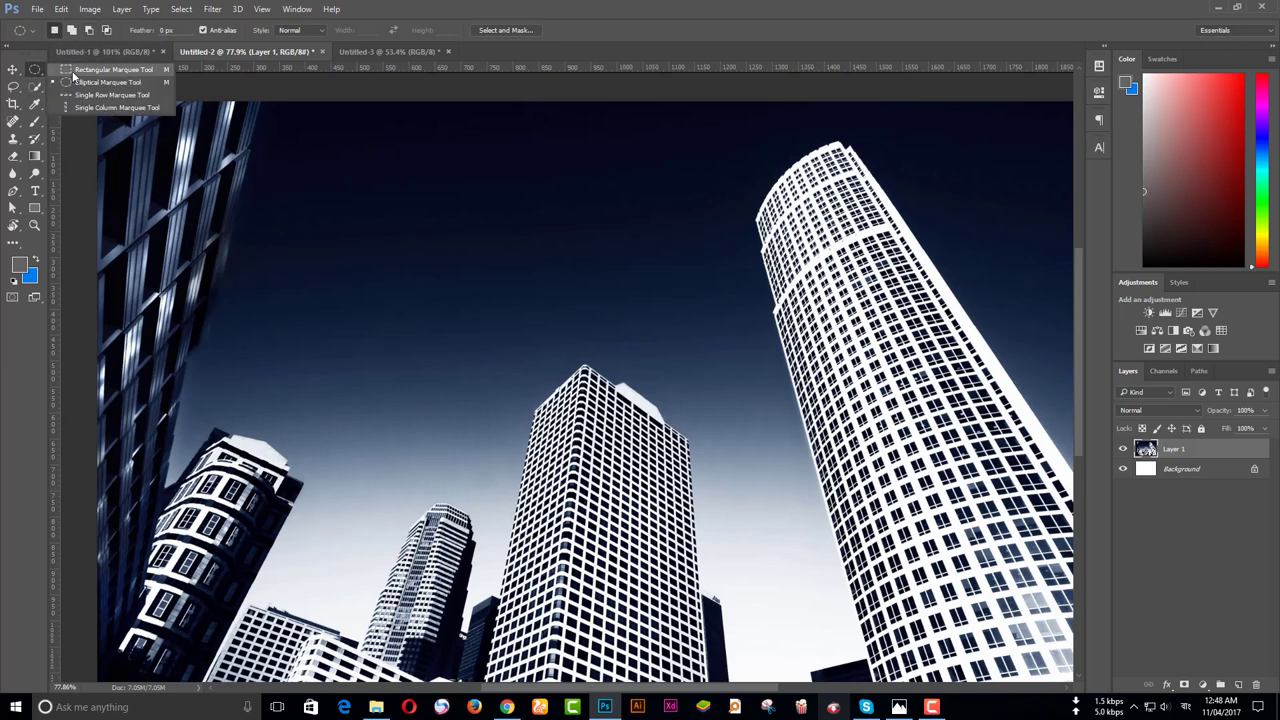
click(110, 69)
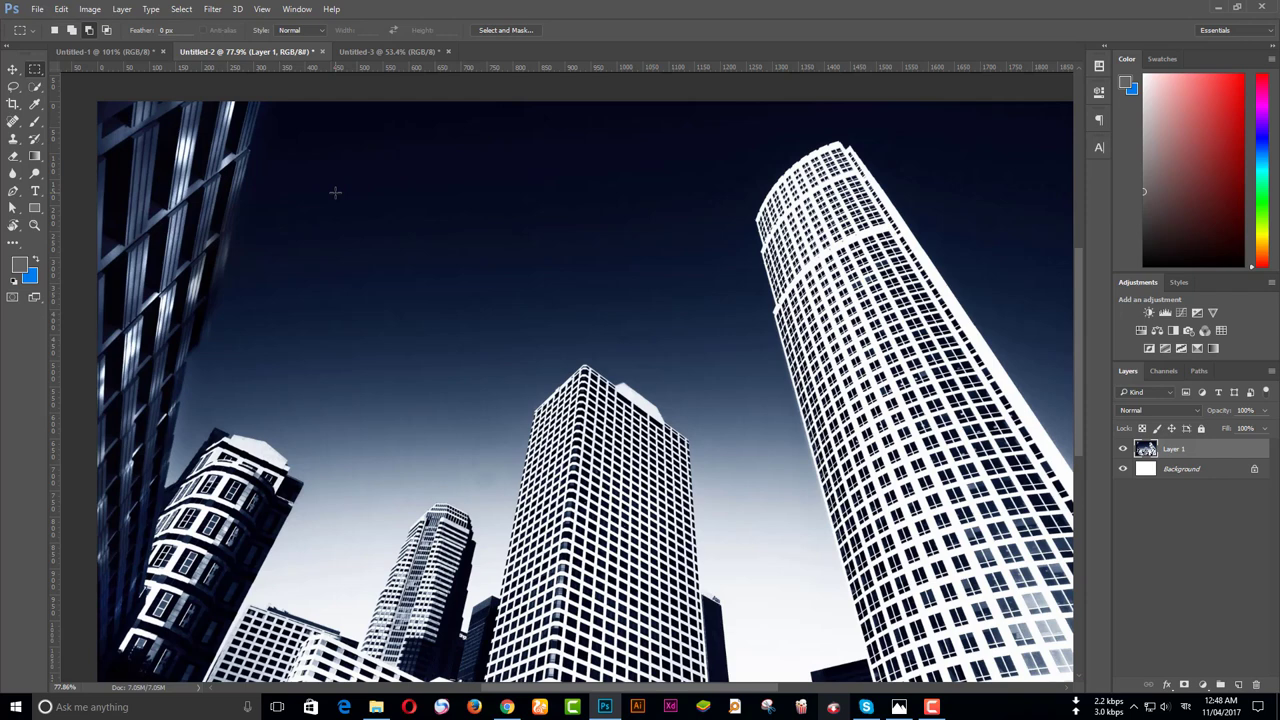
Step: Draw trial rectangles, then position a tall rectangular selection in the upper-left sky beside the central tower
mouse_move(339, 192)
mouse_down()
mouse_move(645, 278)
mouse_move(609, 400)
mouse_move(414, 386)
mouse_move(474, 294)
mouse_move(746, 349)
mouse_move(843, 266)
mouse_move(794, 477)
mouse_move(608, 416)
mouse_up()
click(569, 348)
drag(569, 348, 586, 347)
mouse_move(655, 153)
mouse_down()
mouse_move(745, 291)
mouse_move(880, 380)
mouse_up()
drag(587, 155, 726, 345)
drag(610, 204, 752, 407)
drag(305, 185, 507, 454)
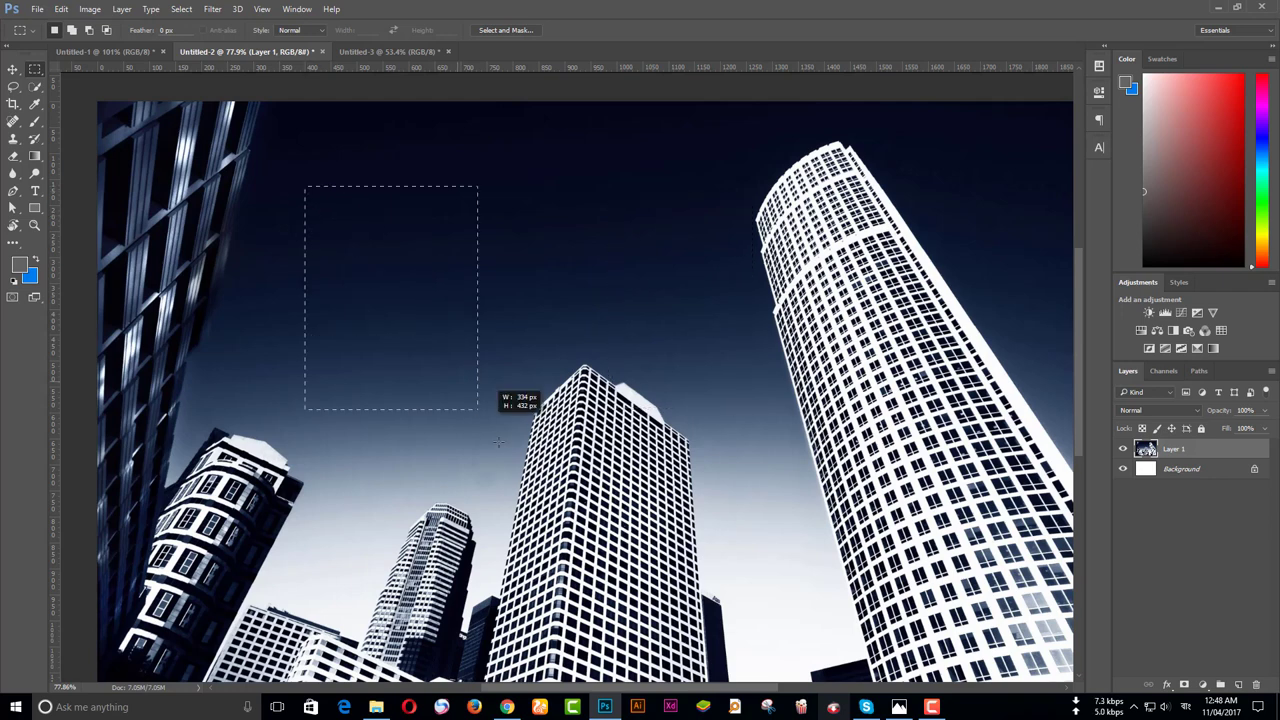
drag(746, 193, 974, 462)
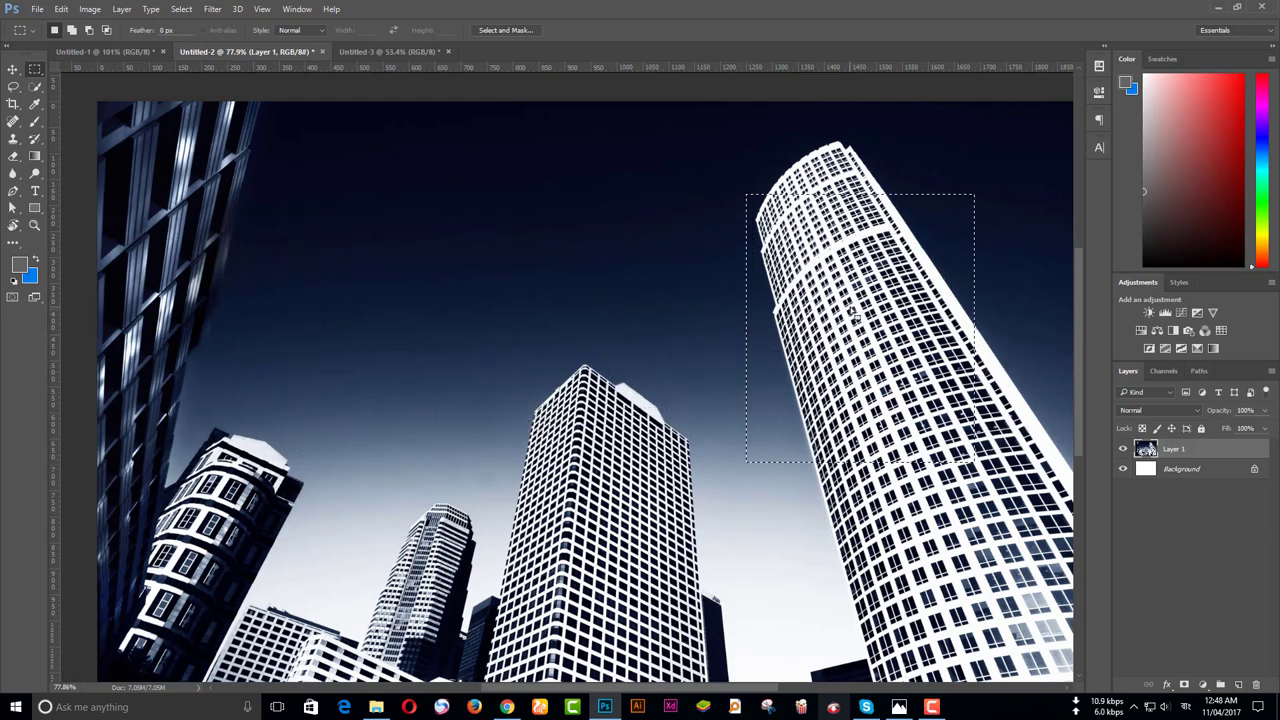
drag(851, 310, 450, 253)
mouse_move(432, 238)
mouse_down()
mouse_move(393, 308)
mouse_move(371, 266)
mouse_up()
Step: Copy the sky rectangle to Layer 2, inspect and move it, then delete it
key(ctrl+j)
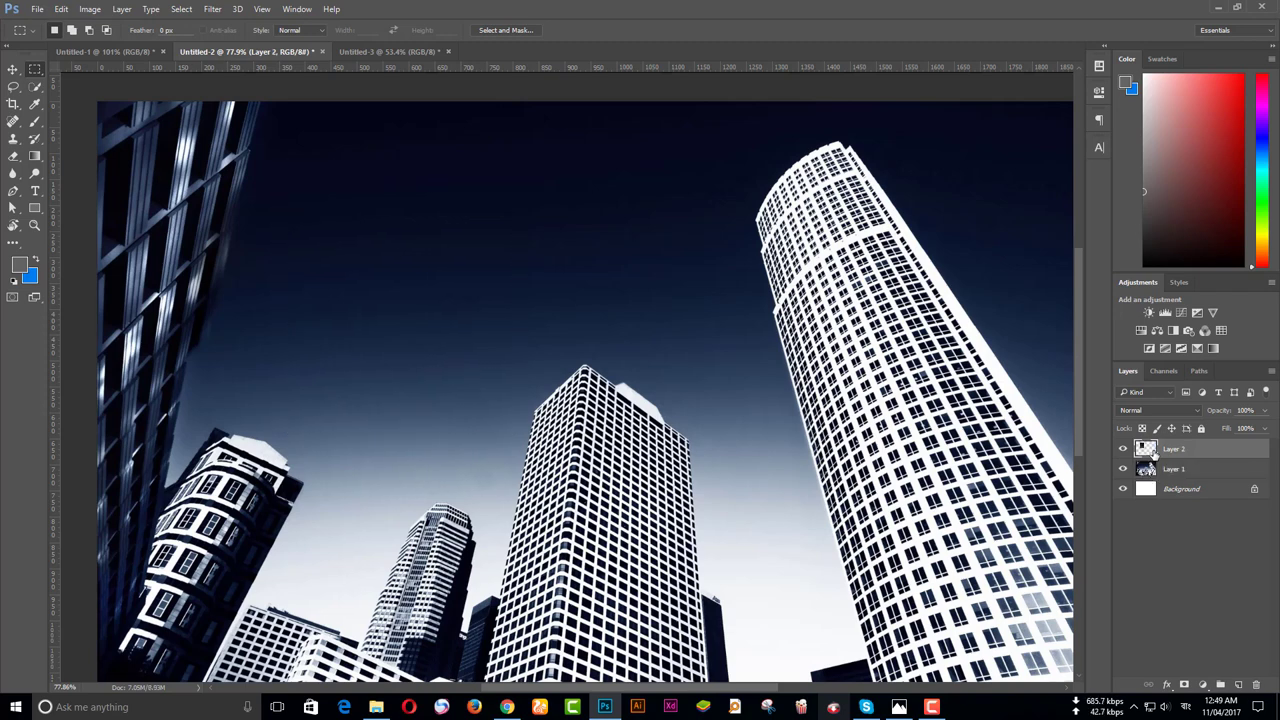
click(1122, 468)
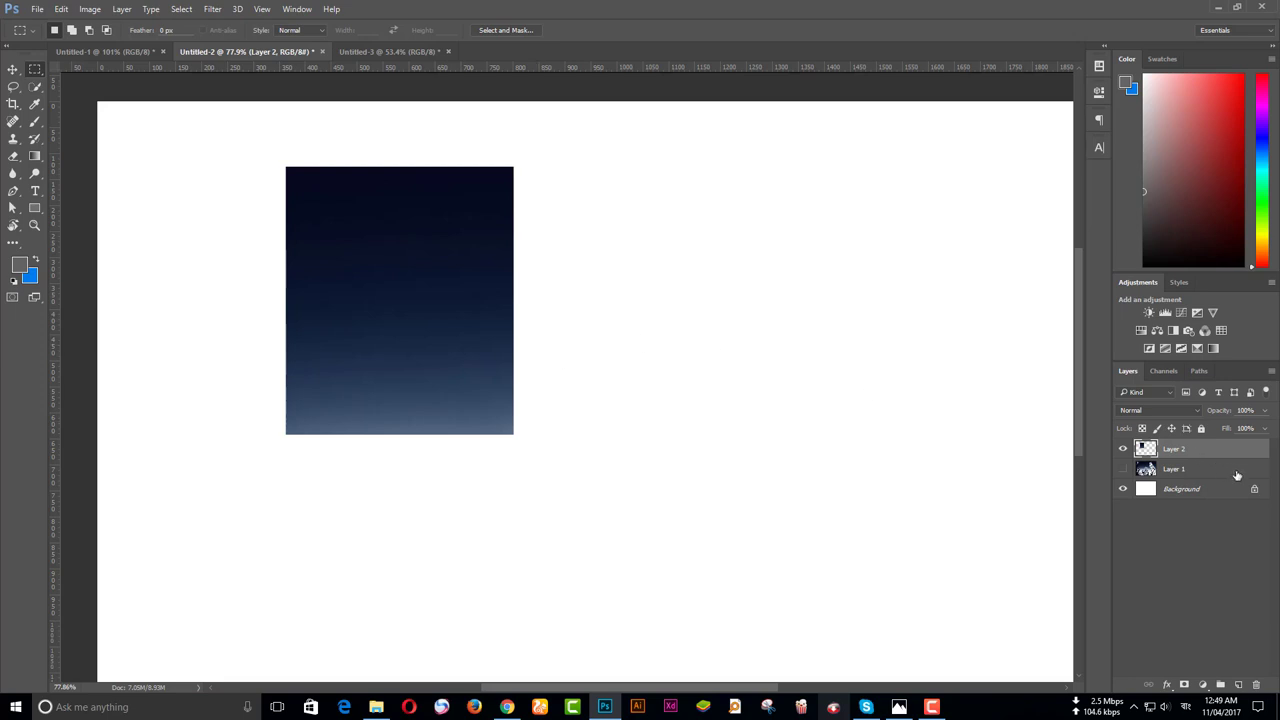
click(1122, 468)
click(1122, 448)
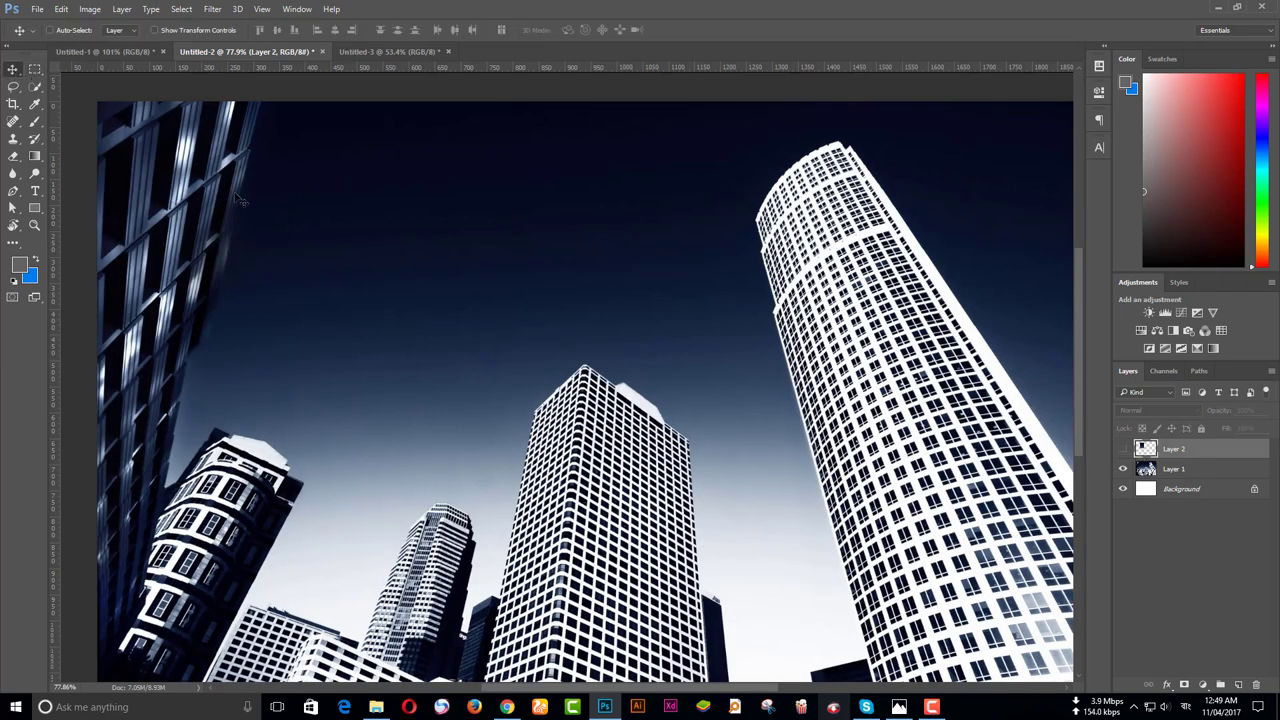
click(13, 68)
click(1122, 450)
mouse_move(666, 352)
mouse_down()
mouse_move(845, 387)
mouse_move(890, 432)
mouse_move(607, 366)
mouse_up()
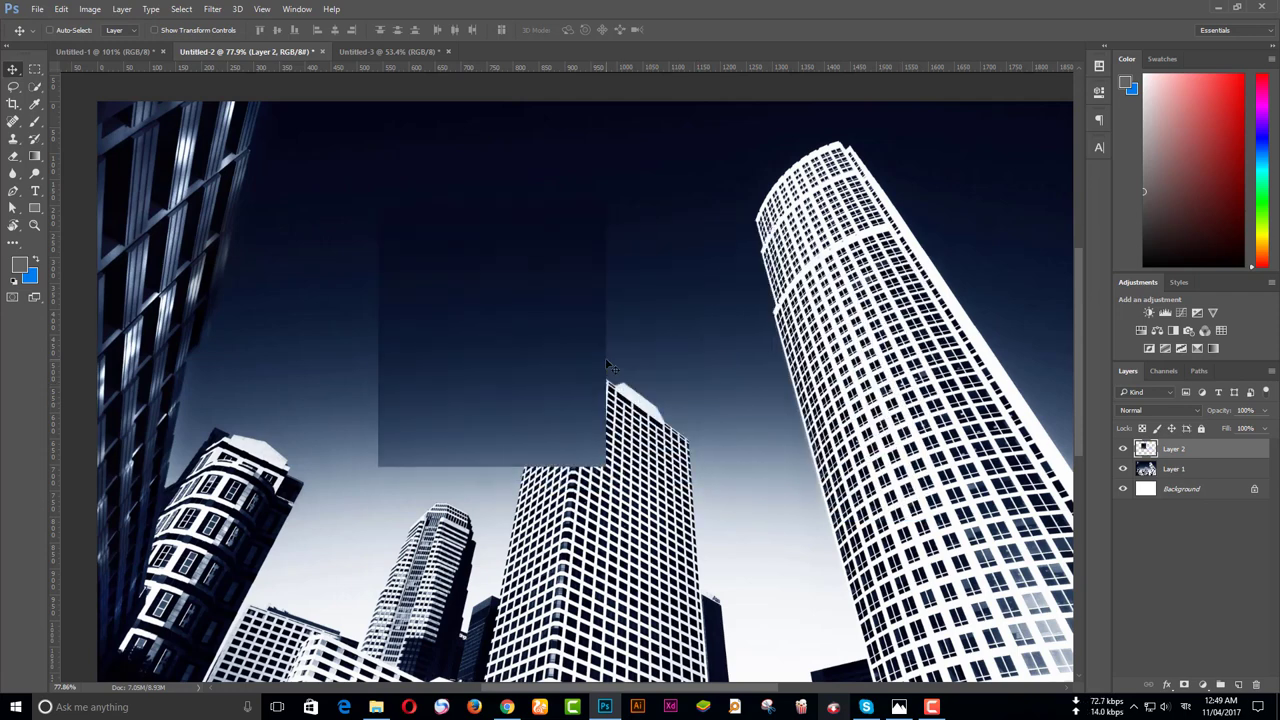
key(Delete)
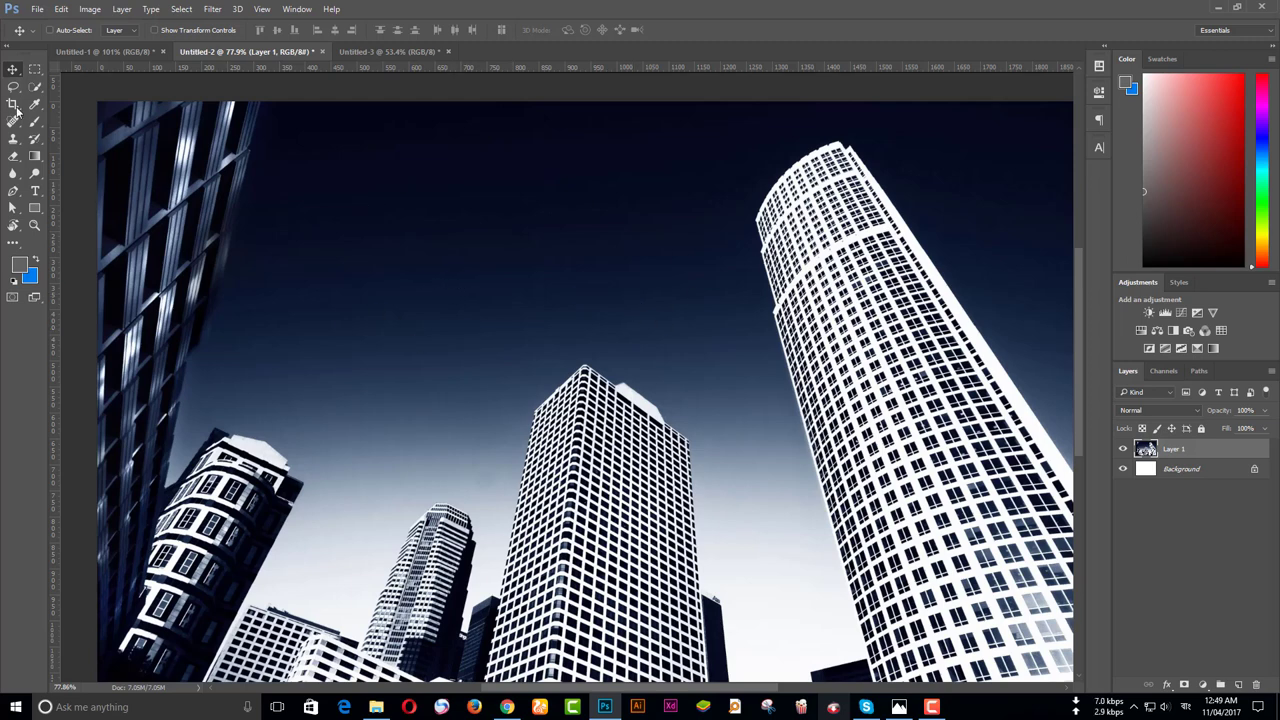
Step: Draw a large elliptical selection over the central tower and copy it to Layer 2 with Ctrl+J
drag(35, 70, 100, 82)
mouse_move(365, 195)
mouse_down()
mouse_move(539, 360)
mouse_move(507, 403)
mouse_move(493, 354)
mouse_move(433, 520)
mouse_move(789, 470)
mouse_up()
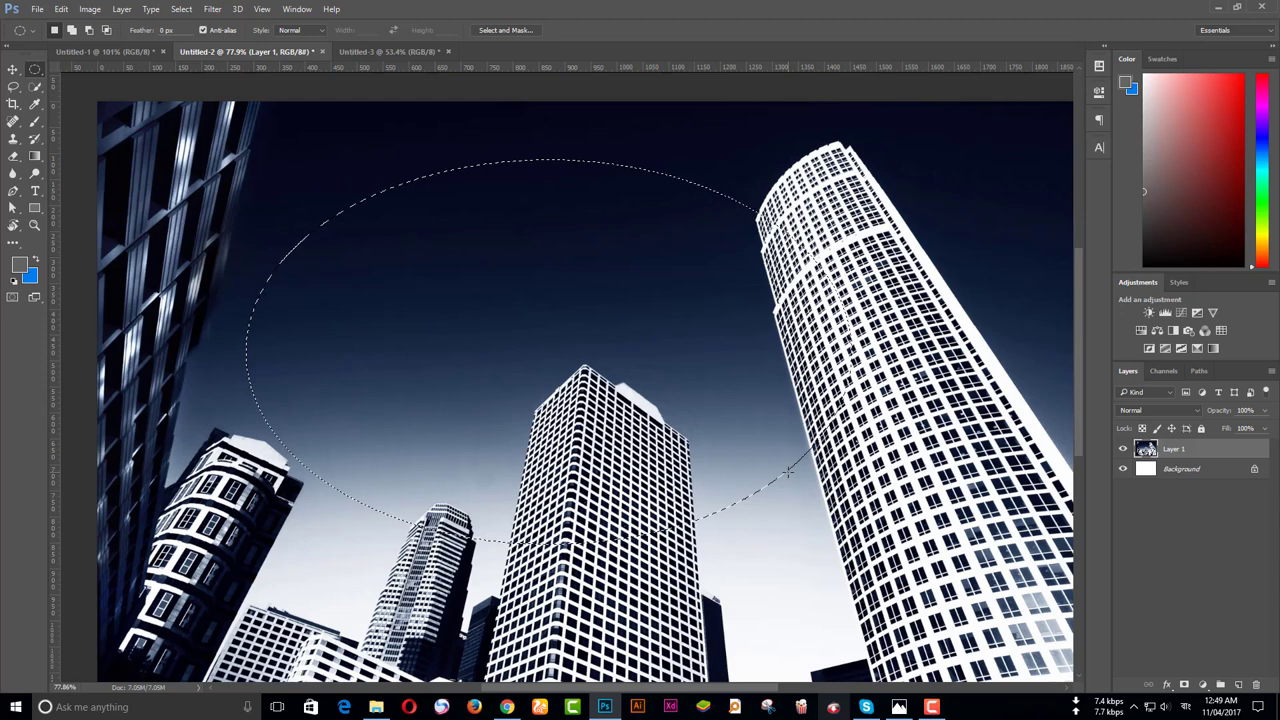
key(ctrl+j)
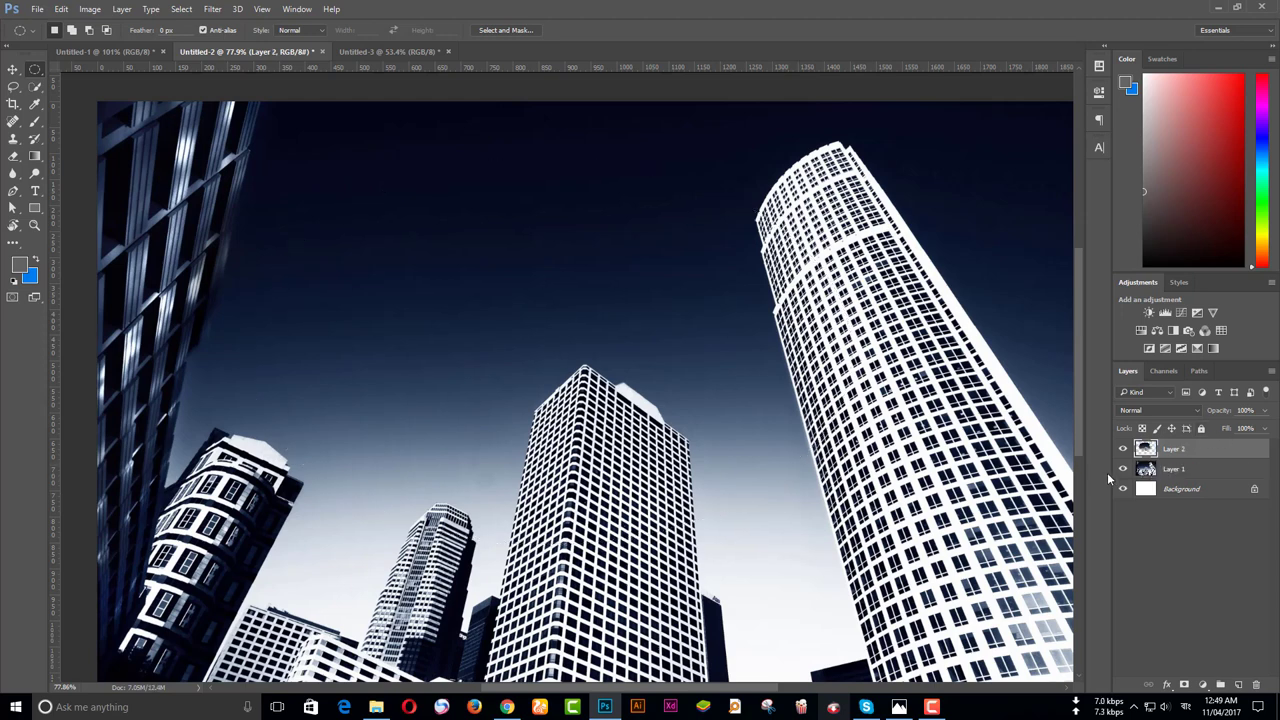
Step: Toggle Layer 1's visibility to check the oval copy, then merge Layer 2 down with Ctrl+E
click(1116, 472)
click(1121, 470)
click(1116, 473)
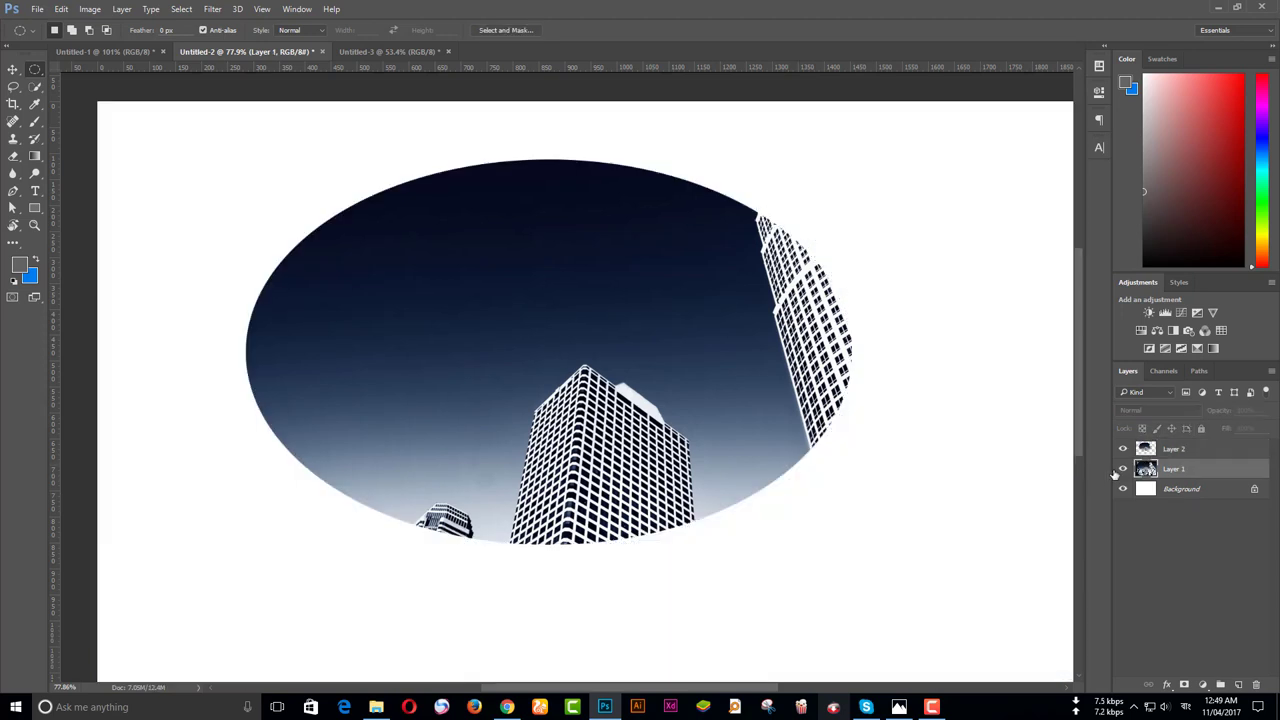
click(1116, 473)
click(1116, 473)
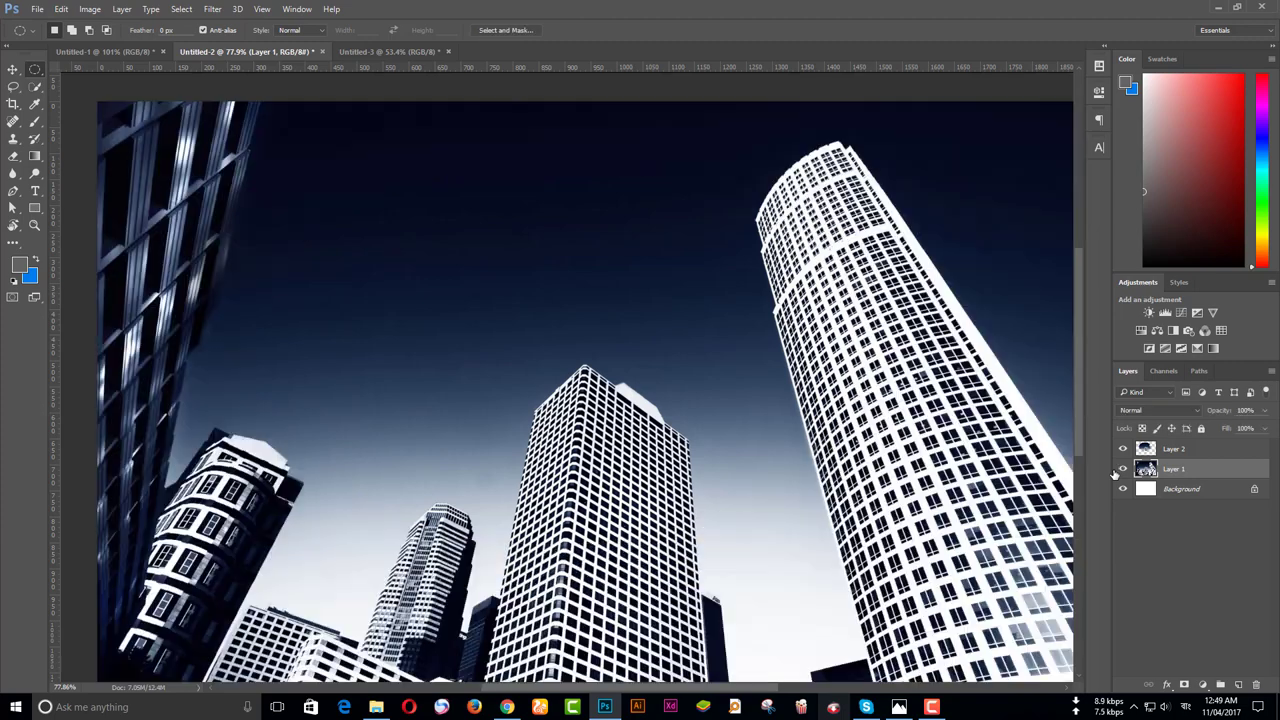
click(1174, 450)
key(ctrl+e)
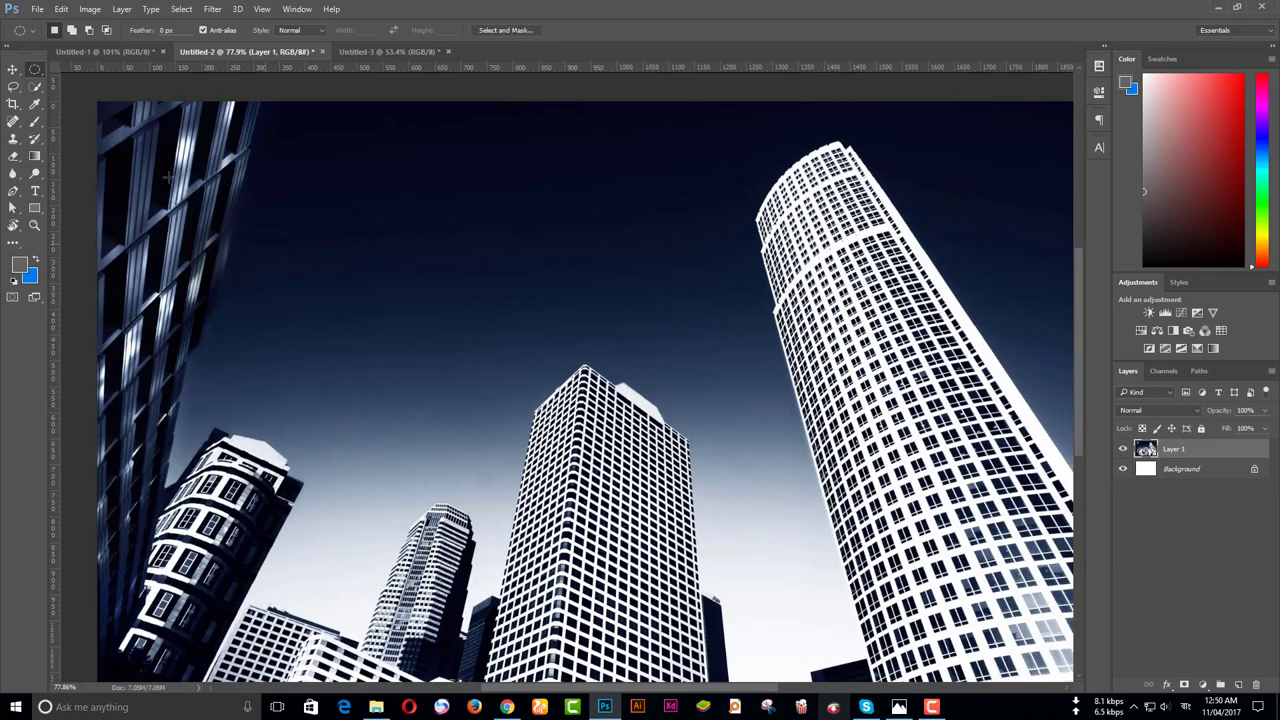
Step: Draw a square rectangular selection in the upper-left sky, growing it from its centre
right_click(35, 70)
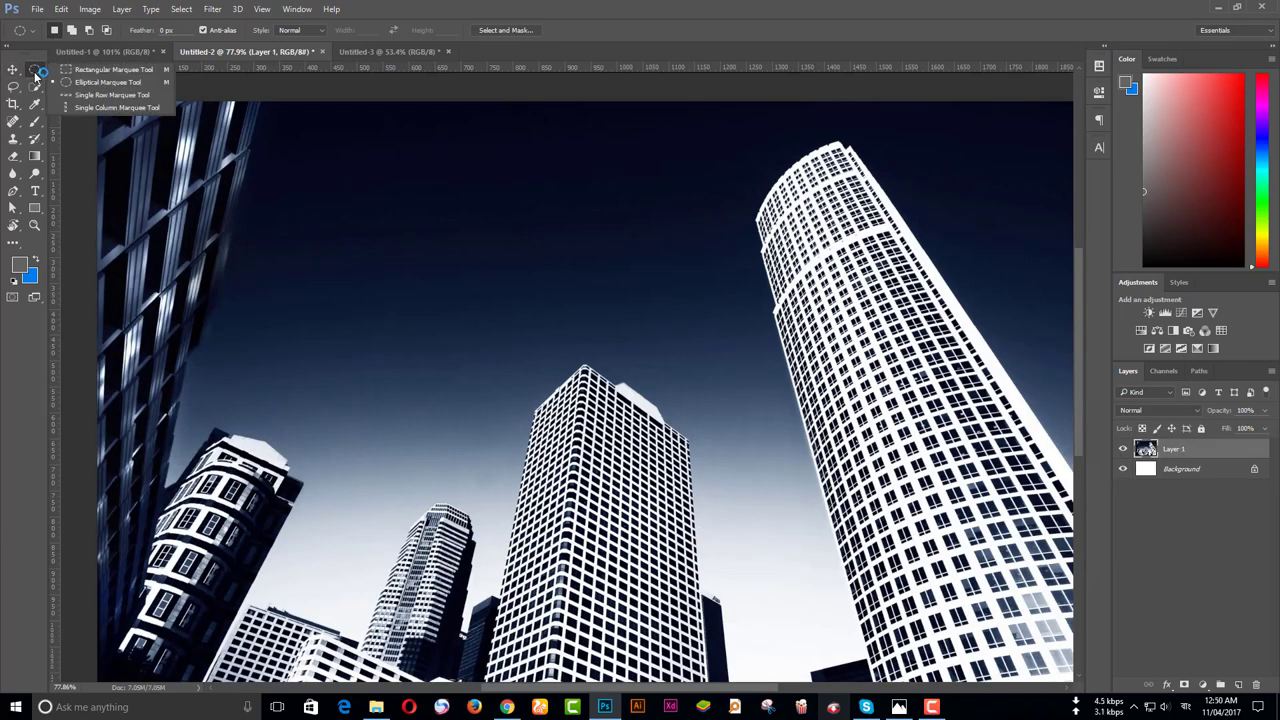
click(91, 72)
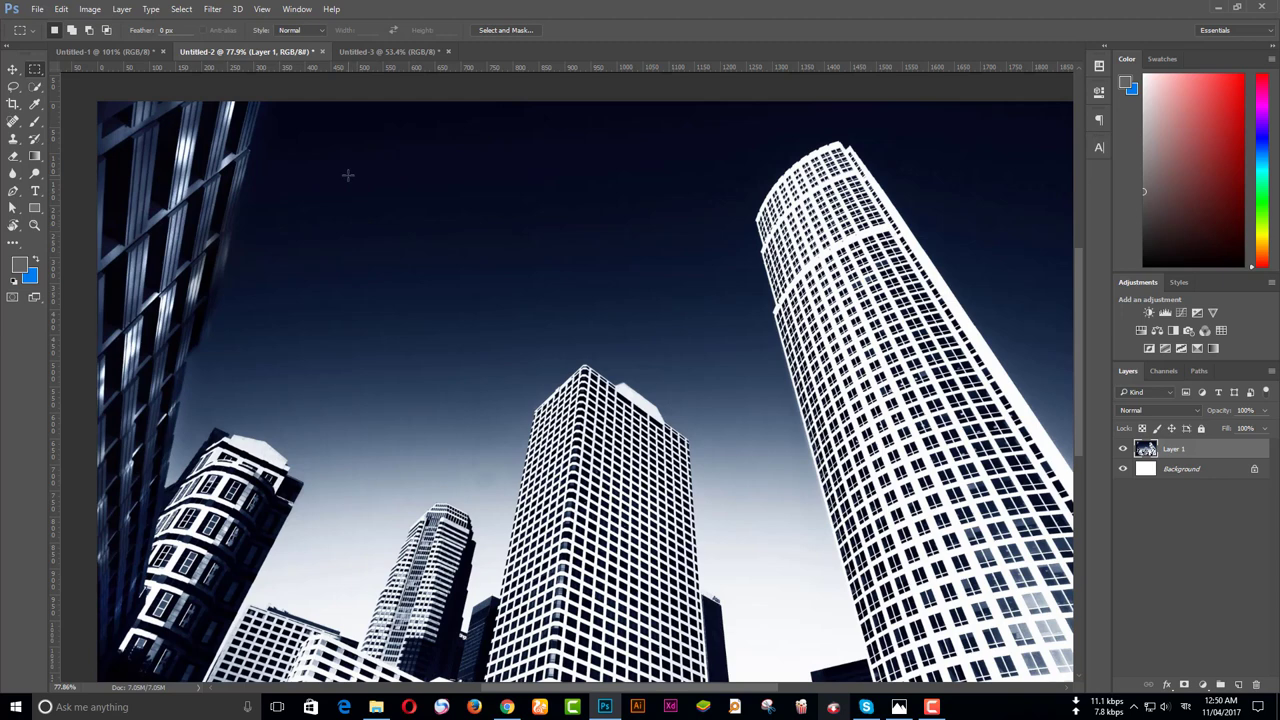
mouse_move(348, 175)
mouse_down()
mouse_move(452, 368)
mouse_move(519, 277)
mouse_move(519, 291)
mouse_up()
key(shift)
key(alt)
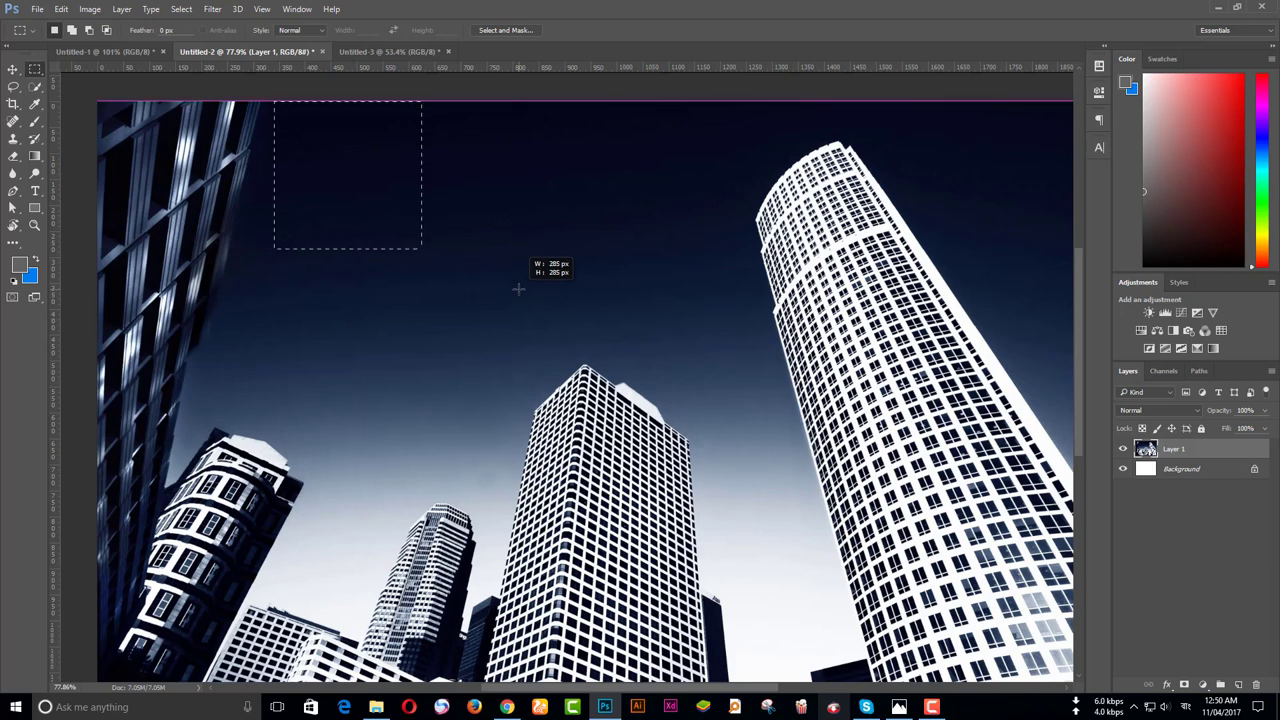
mouse_move(518, 289)
mouse_down()
mouse_move(522, 361)
mouse_move(377, 267)
mouse_up()
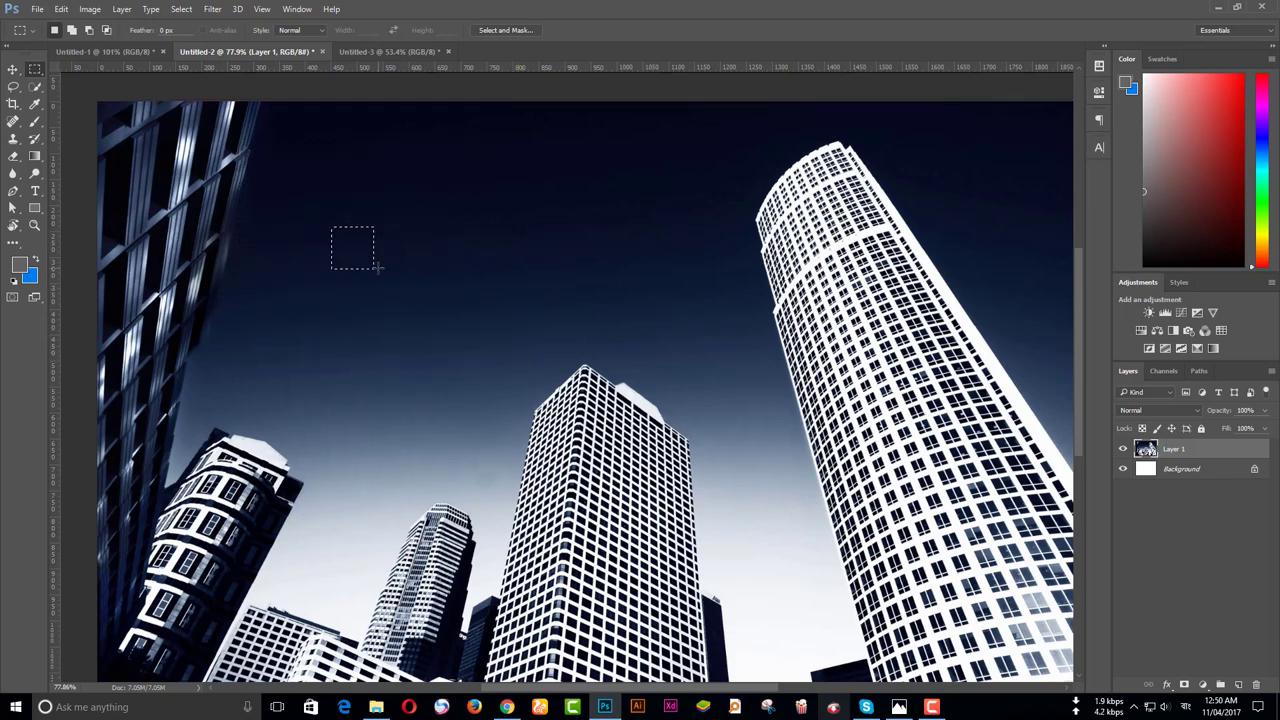
Step: Redraw the square sky selection at about 267 px
right_click(34, 70)
click(84, 74)
drag(328, 186, 369, 240)
mouse_move(369, 240)
mouse_down()
mouse_move(392, 282)
mouse_move(320, 214)
mouse_move(394, 283)
mouse_move(380, 286)
mouse_move(331, 214)
mouse_move(446, 404)
mouse_move(383, 286)
mouse_move(476, 430)
mouse_move(550, 490)
mouse_move(536, 452)
mouse_move(387, 274)
mouse_move(481, 438)
mouse_move(460, 510)
mouse_move(410, 490)
mouse_move(414, 290)
mouse_move(498, 382)
mouse_move(522, 447)
mouse_move(460, 310)
mouse_move(471, 297)
mouse_move(537, 371)
mouse_move(550, 345)
mouse_move(352, 280)
mouse_move(364, 437)
mouse_move(400, 266)
mouse_move(548, 250)
mouse_move(284, 267)
mouse_move(374, 424)
mouse_up()
mouse_move(328, 461)
mouse_down()
mouse_move(716, 158)
mouse_move(686, 297)
mouse_move(686, 183)
mouse_move(680, 277)
mouse_move(642, 238)
mouse_move(634, 206)
mouse_move(543, 230)
mouse_move(593, 338)
mouse_move(443, 222)
mouse_move(499, 331)
mouse_move(546, 366)
mouse_move(492, 341)
mouse_move(533, 363)
mouse_move(473, 312)
mouse_move(528, 386)
mouse_move(440, 300)
mouse_move(530, 440)
mouse_move(430, 332)
mouse_move(491, 387)
mouse_up()
Step: Copy the sky square to Layer 2, check it by hiding Layer 1, then delete Layer 2
key(ctrl+j)
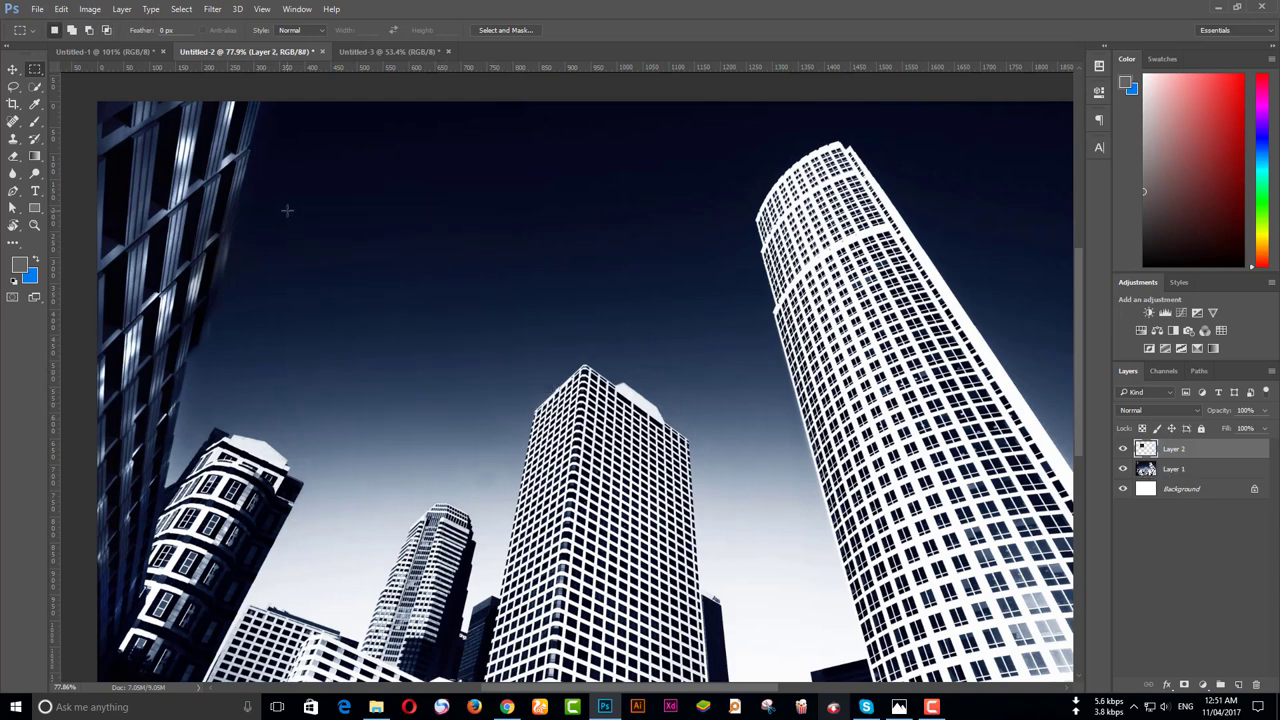
click(1122, 469)
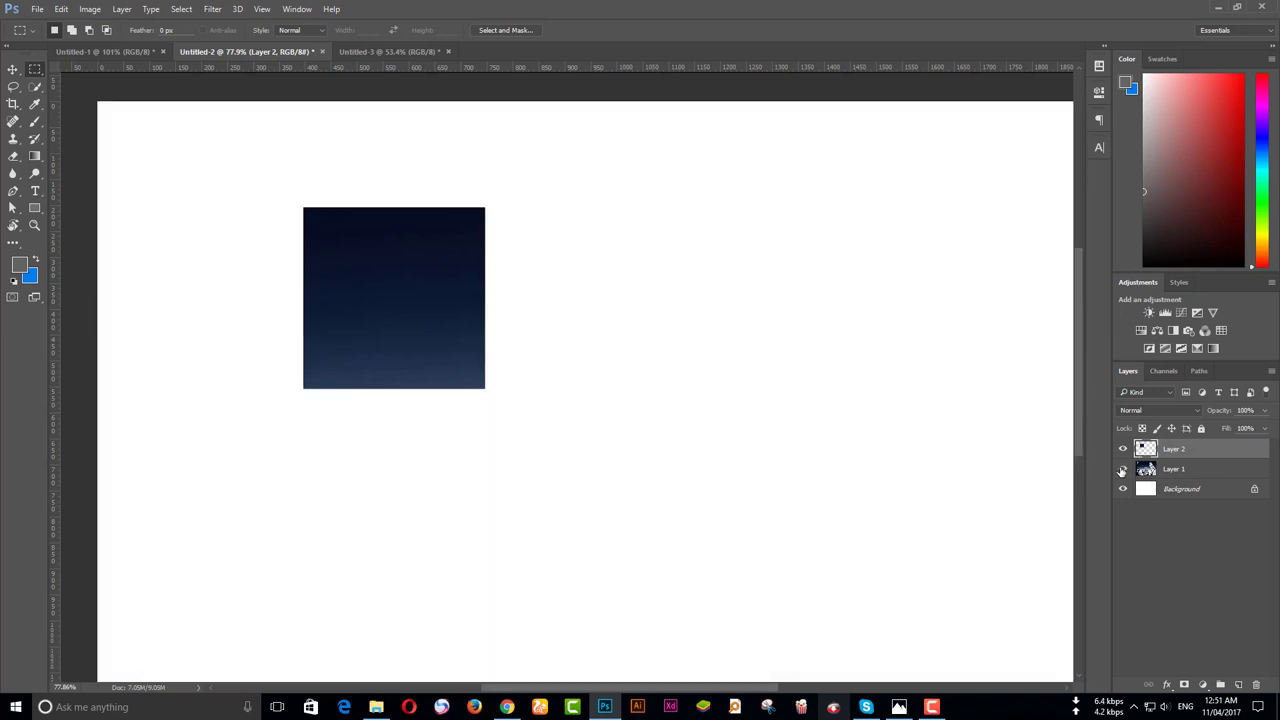
click(1122, 469)
key(Delete)
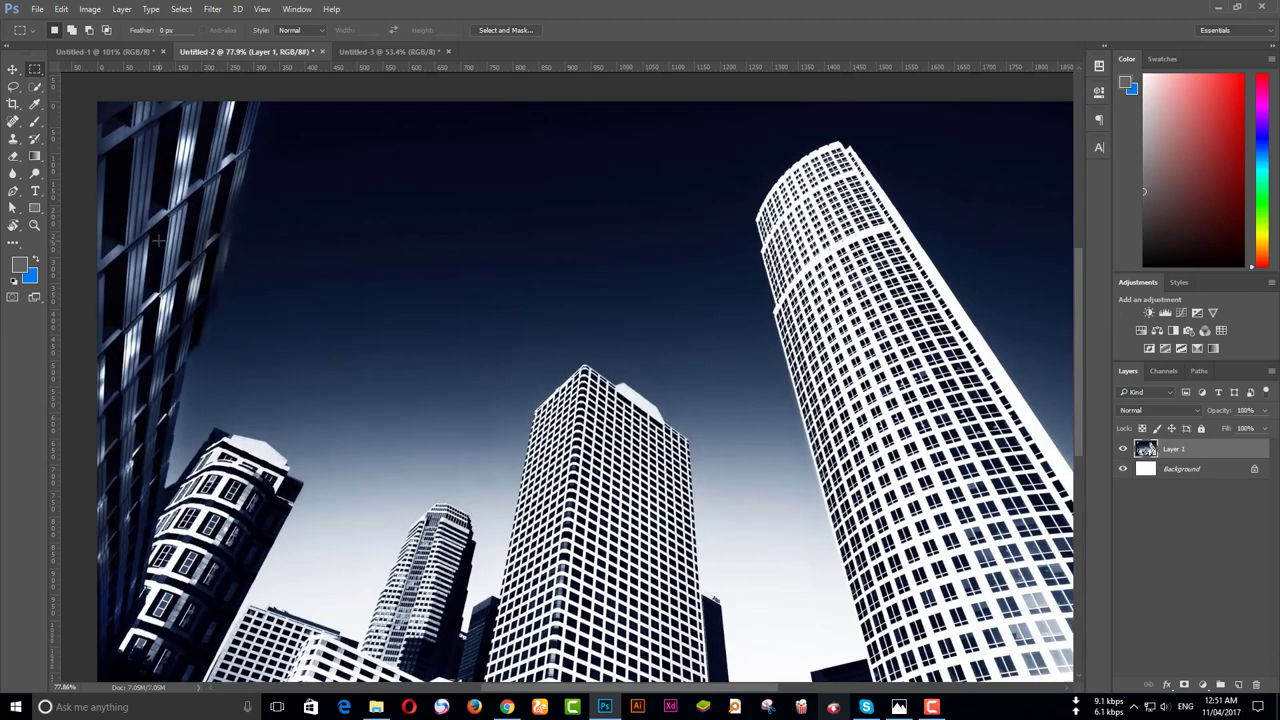
Step: Draw a circular elliptical selection in the upper-left sky
right_click(35, 72)
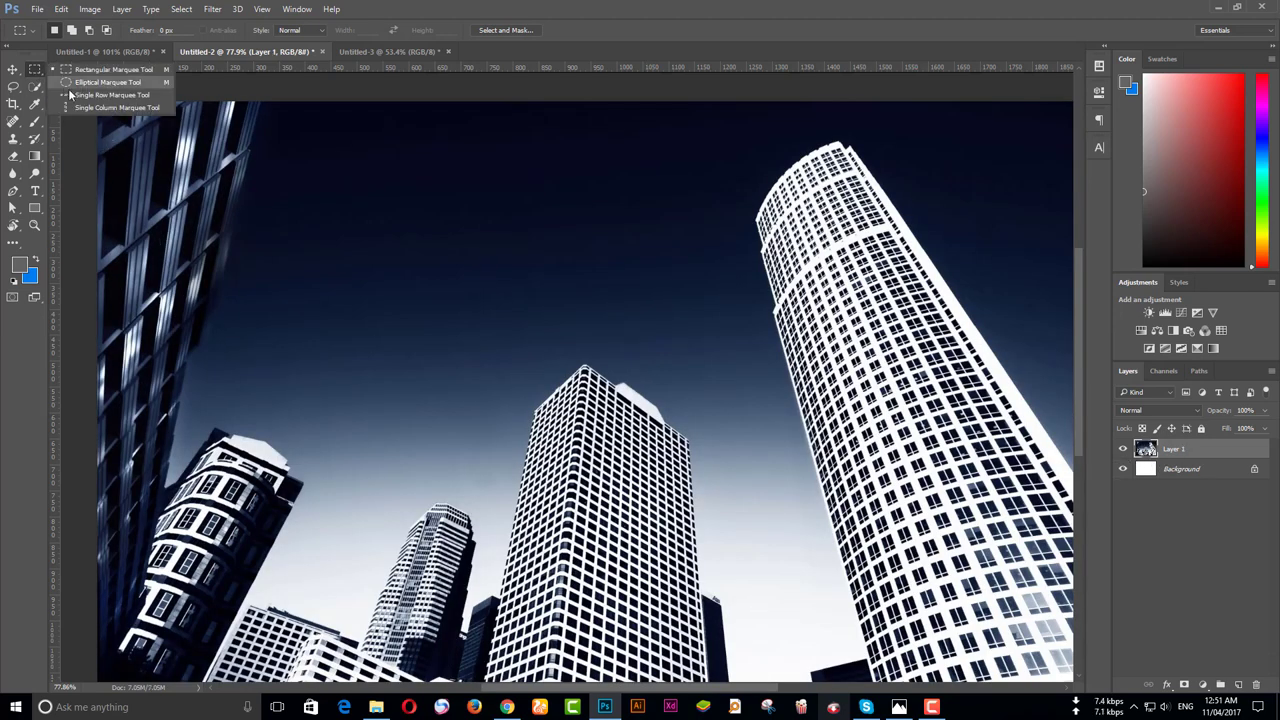
click(80, 88)
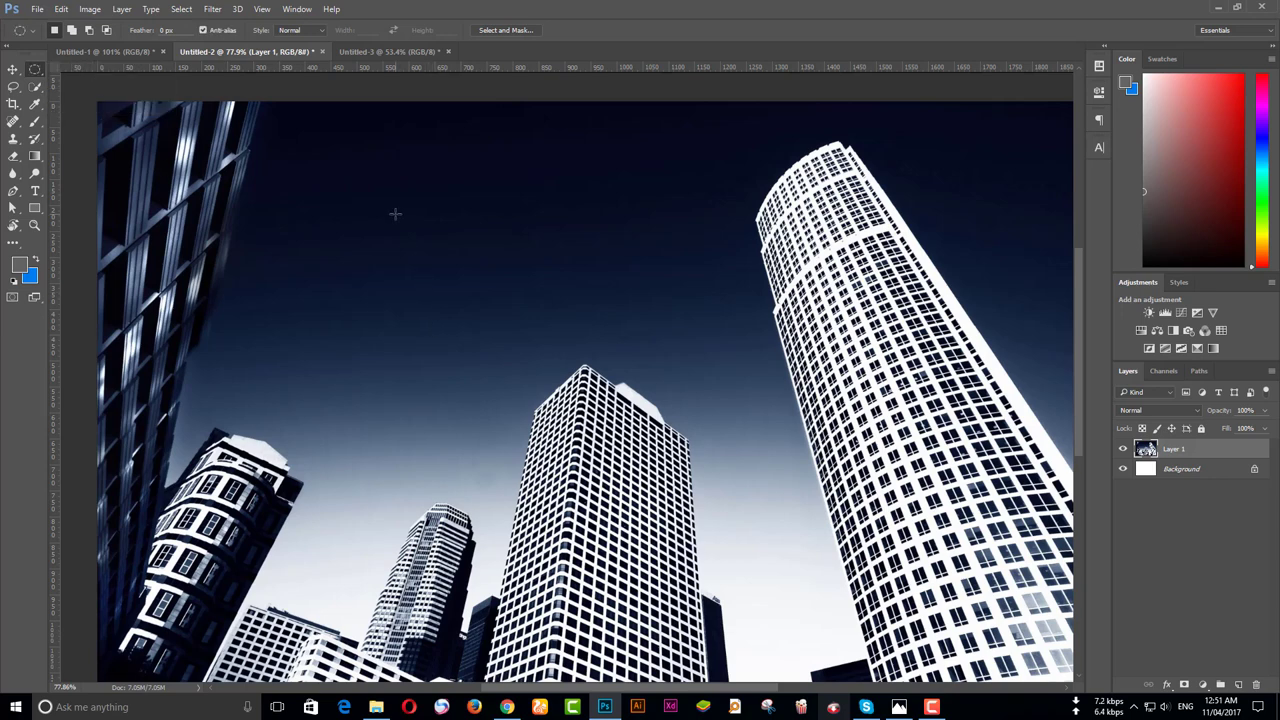
drag(395, 213, 583, 571)
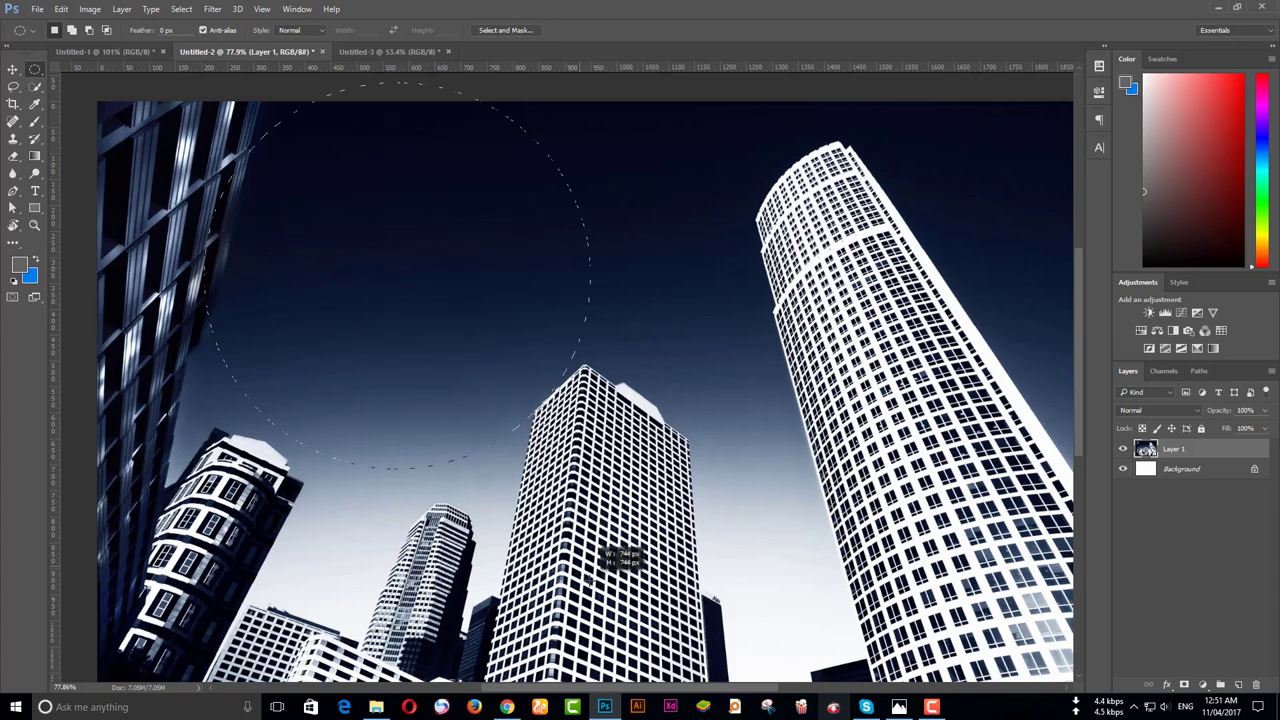
drag(600, 557, 488, 440)
scroll(472, 401, down, 3)
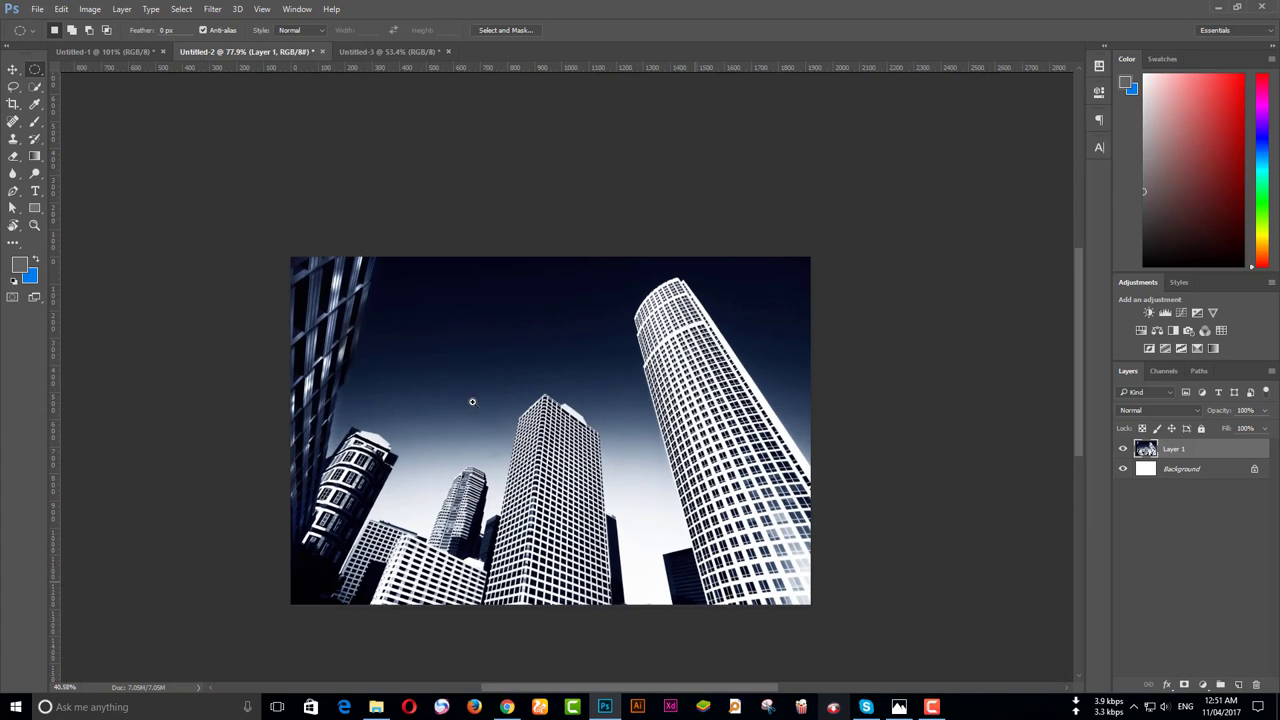
scroll(472, 401, up, 3)
Step: Fill the circle with blue on a new layer, move it right and down, and shrink it
key(v)
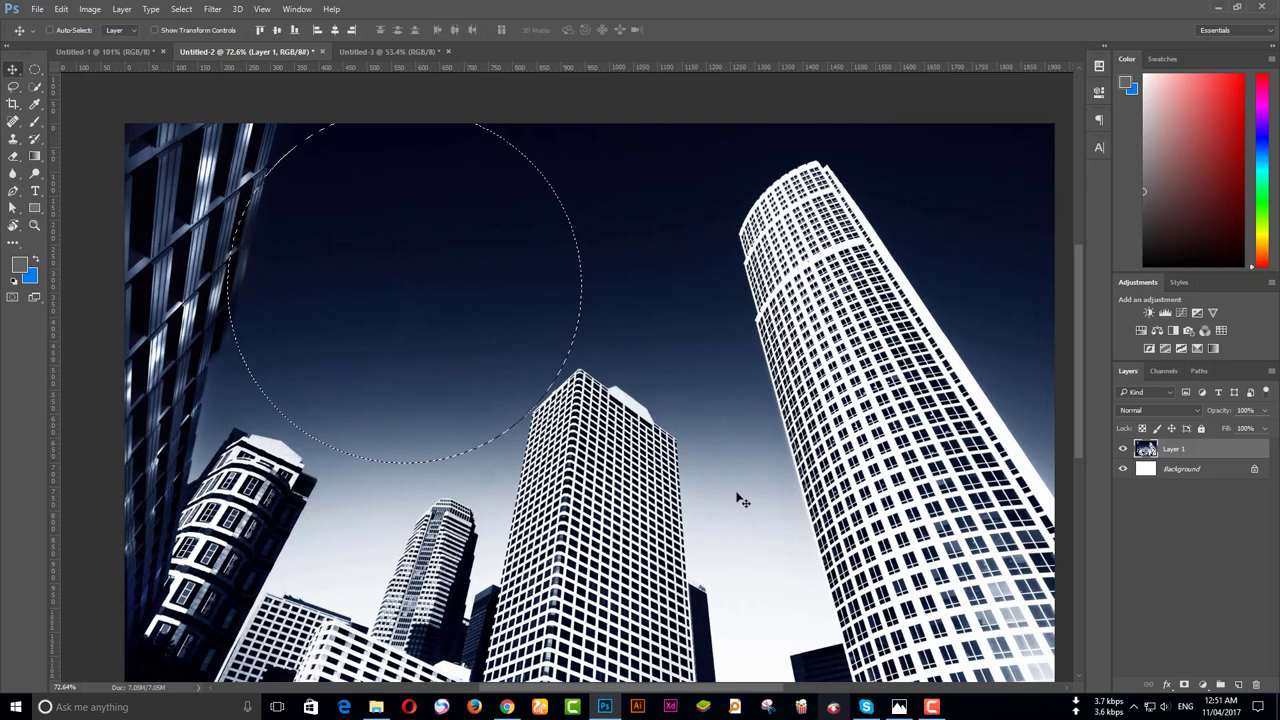
key(ctrl+shift+alt+n)
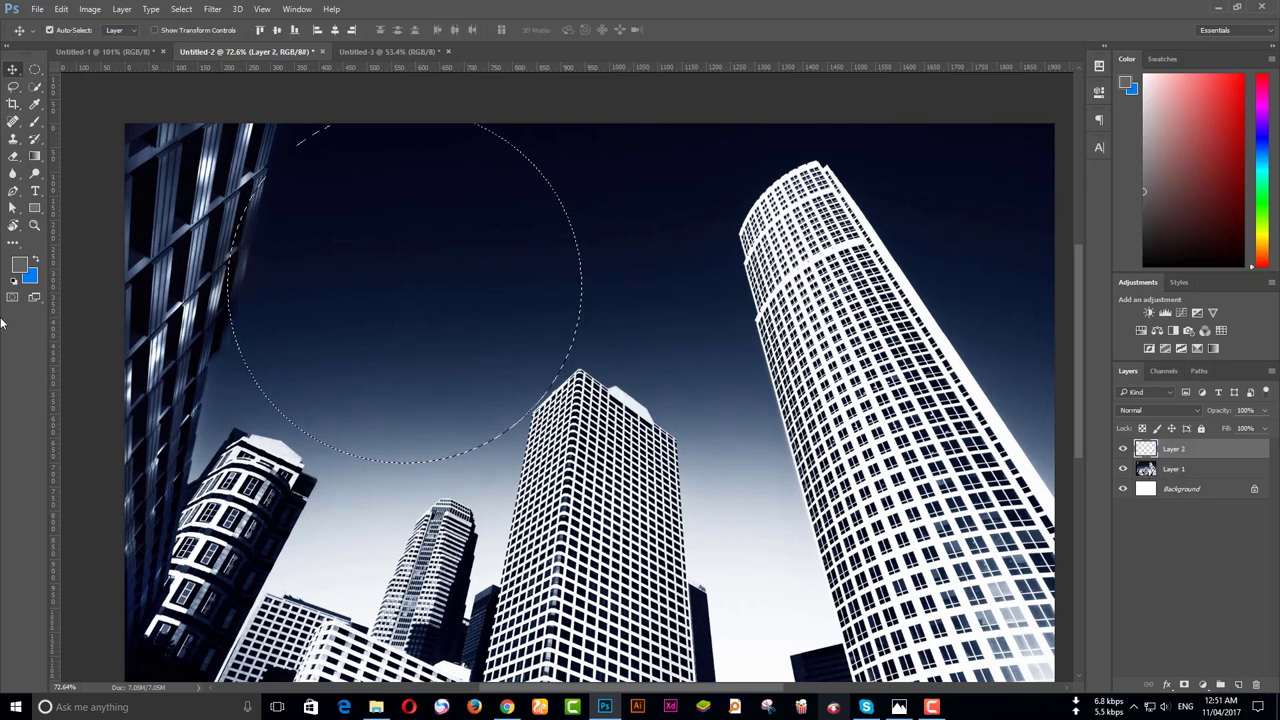
key(ctrl+BackSpace)
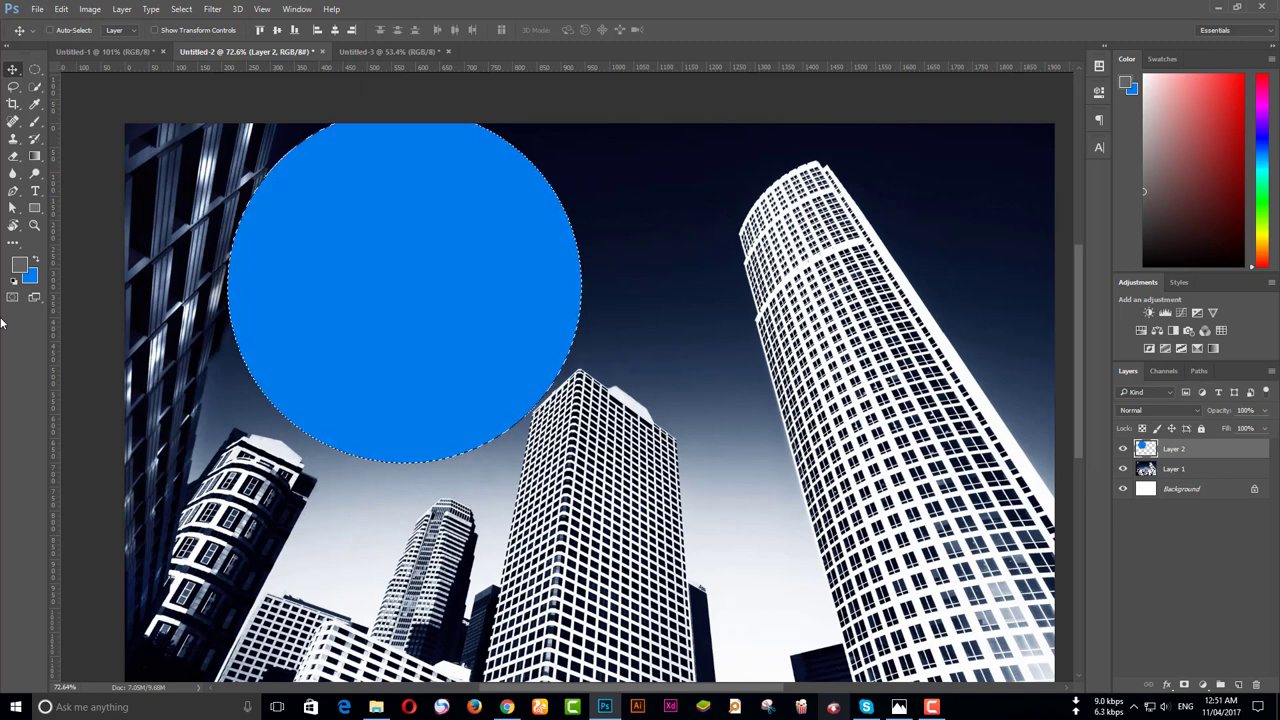
key(ctrl+d)
scroll(71, 351, down, 3)
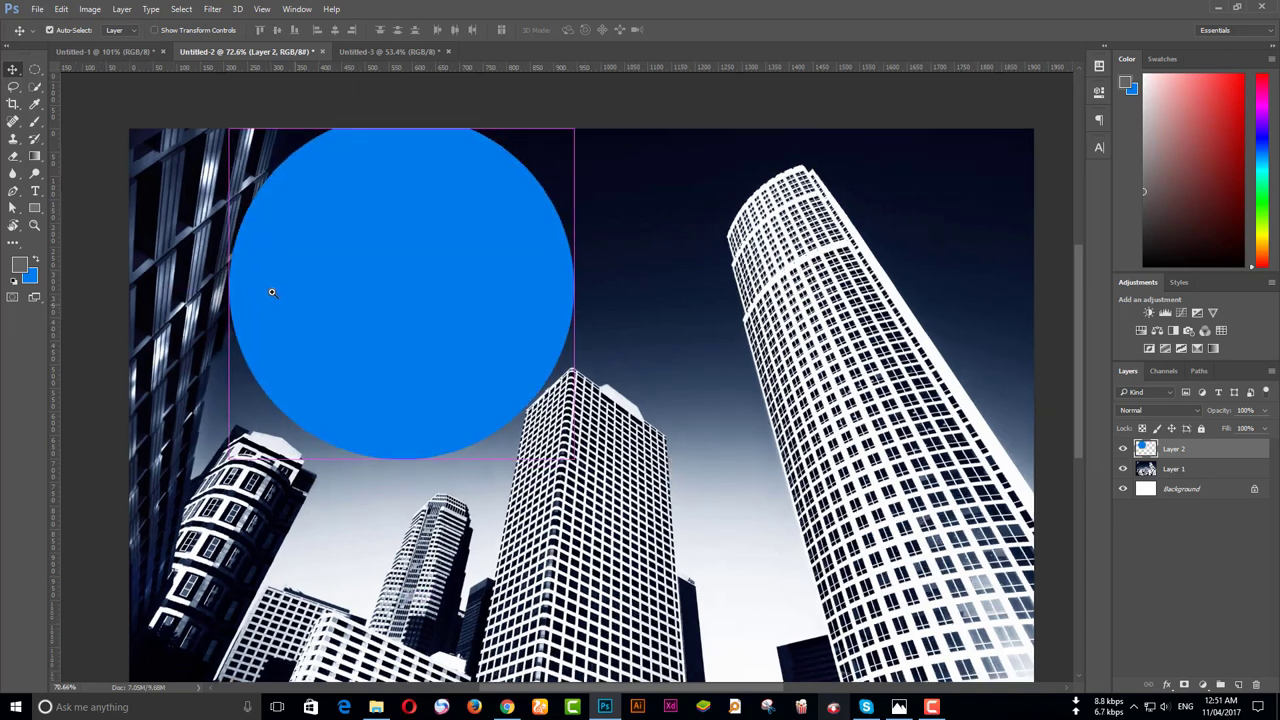
drag(362, 246, 424, 305)
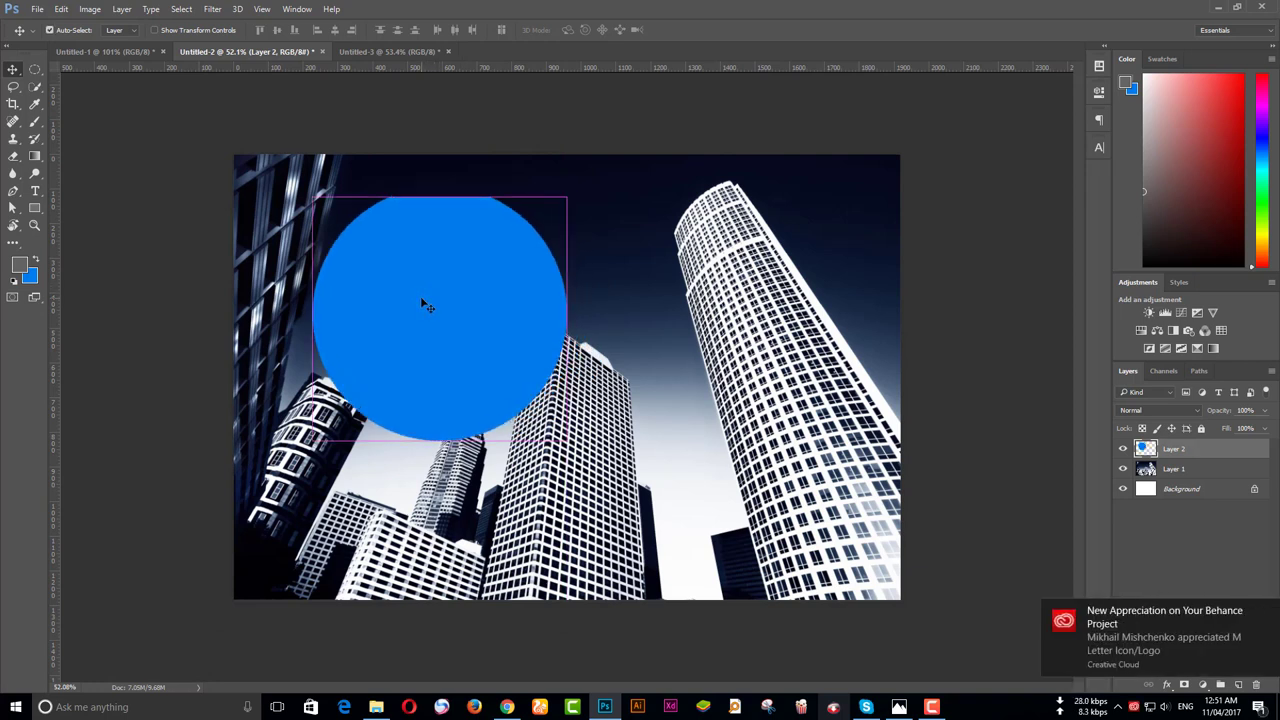
key(ctrl+t)
drag(568, 196, 496, 236)
key(Return)
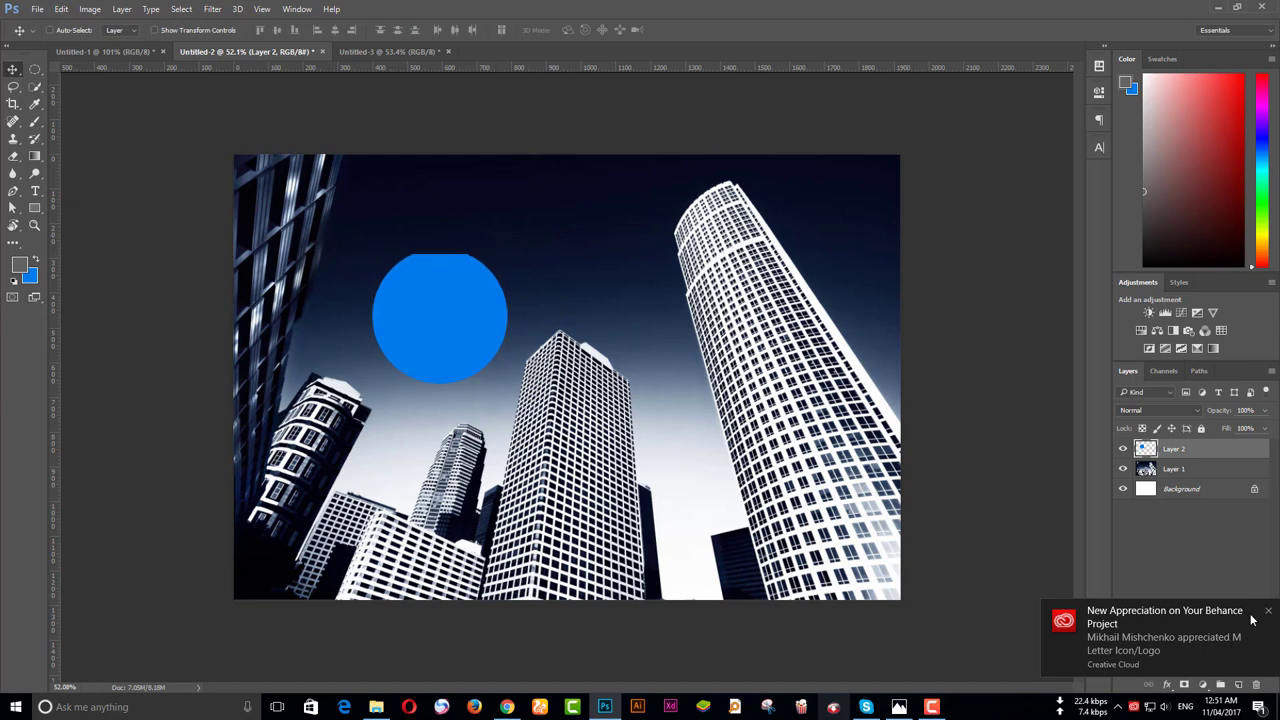
Step: Delete the blue circle's layer, dismissing the Behance notifications
click(1268, 613)
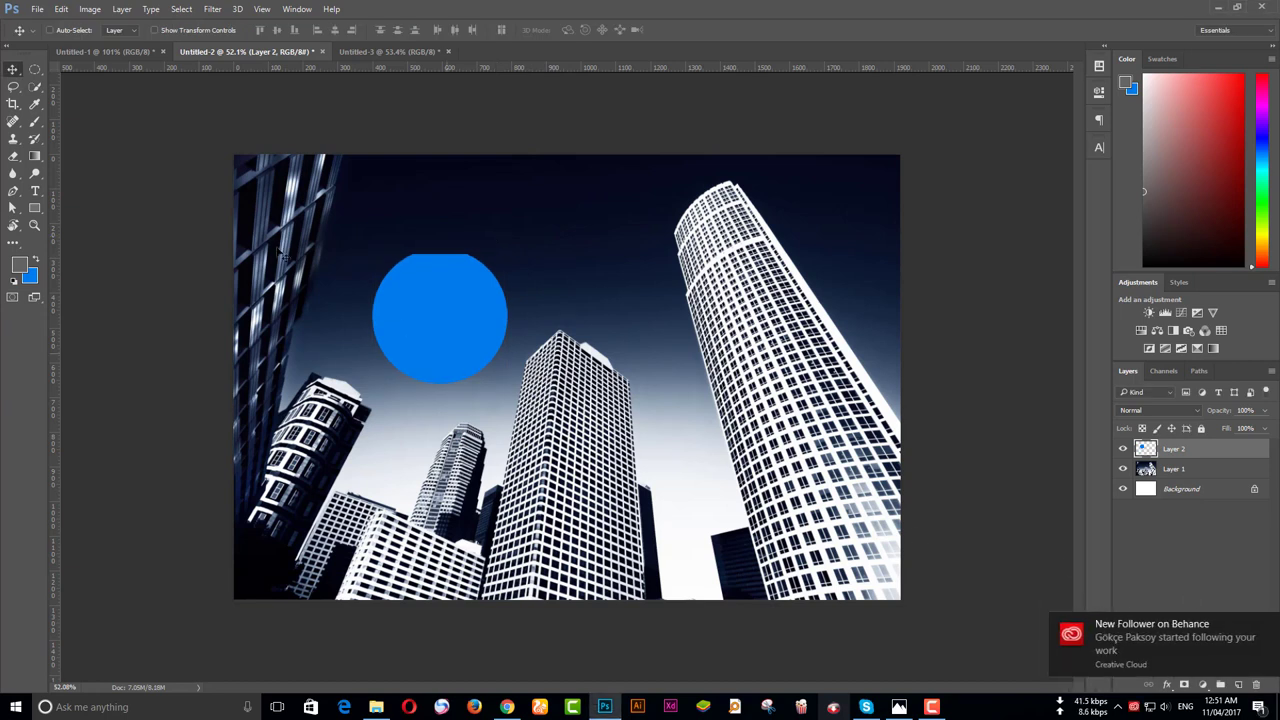
click(1268, 624)
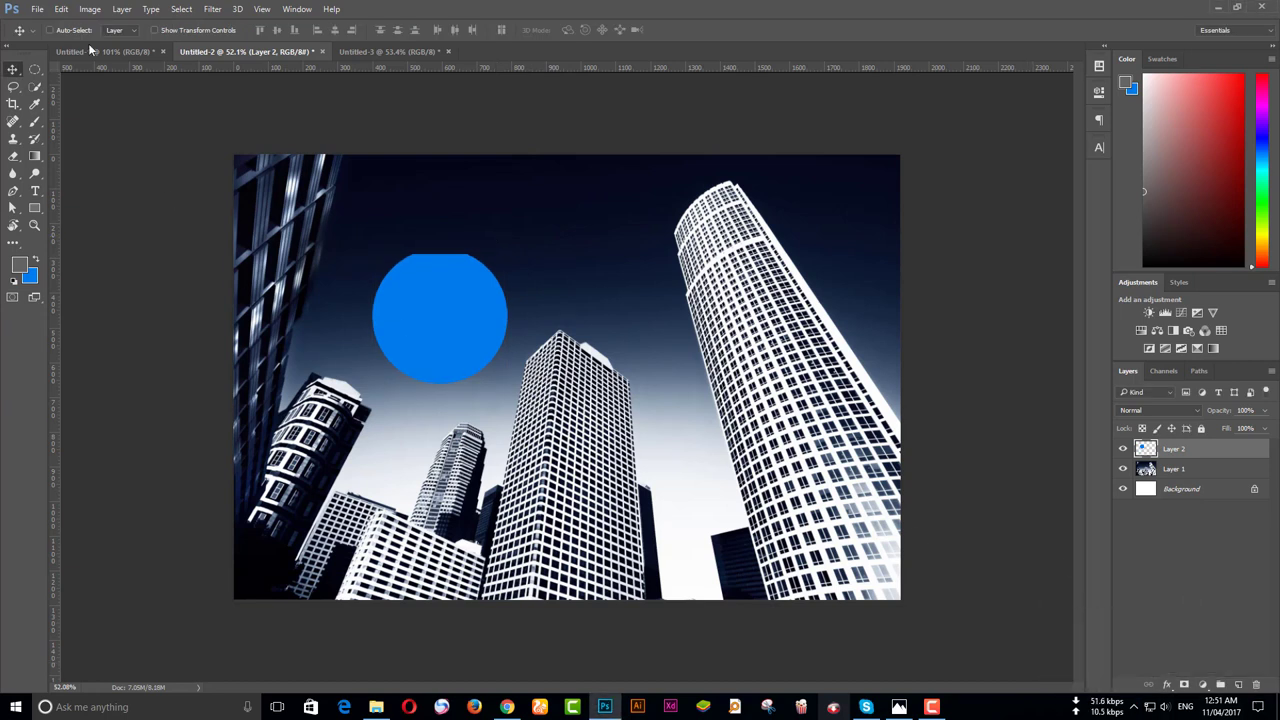
click(34, 70)
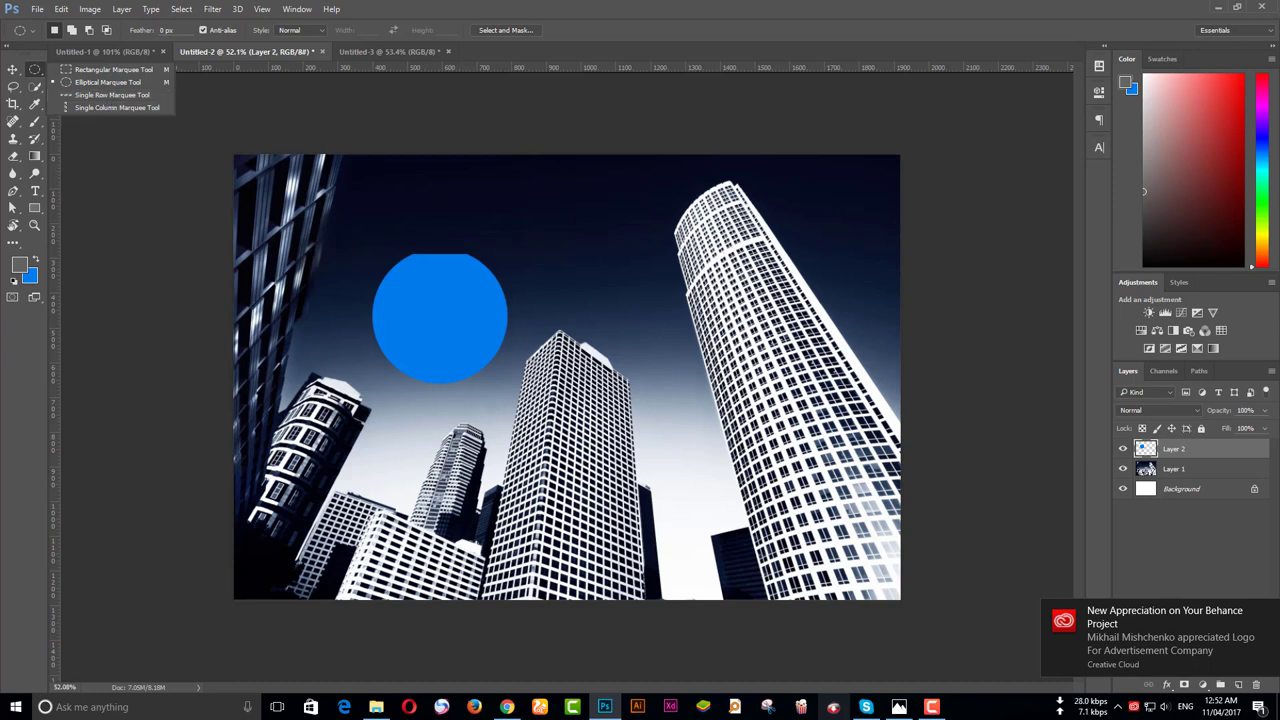
click(1268, 611)
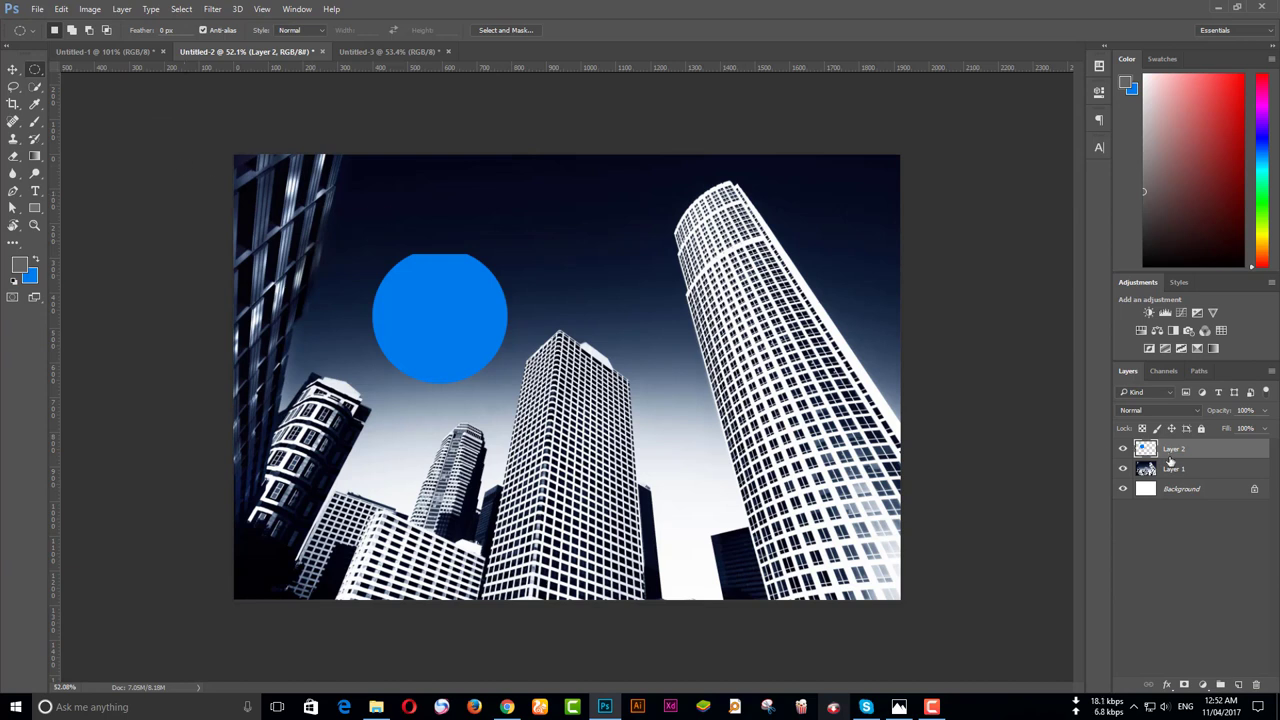
key(Delete)
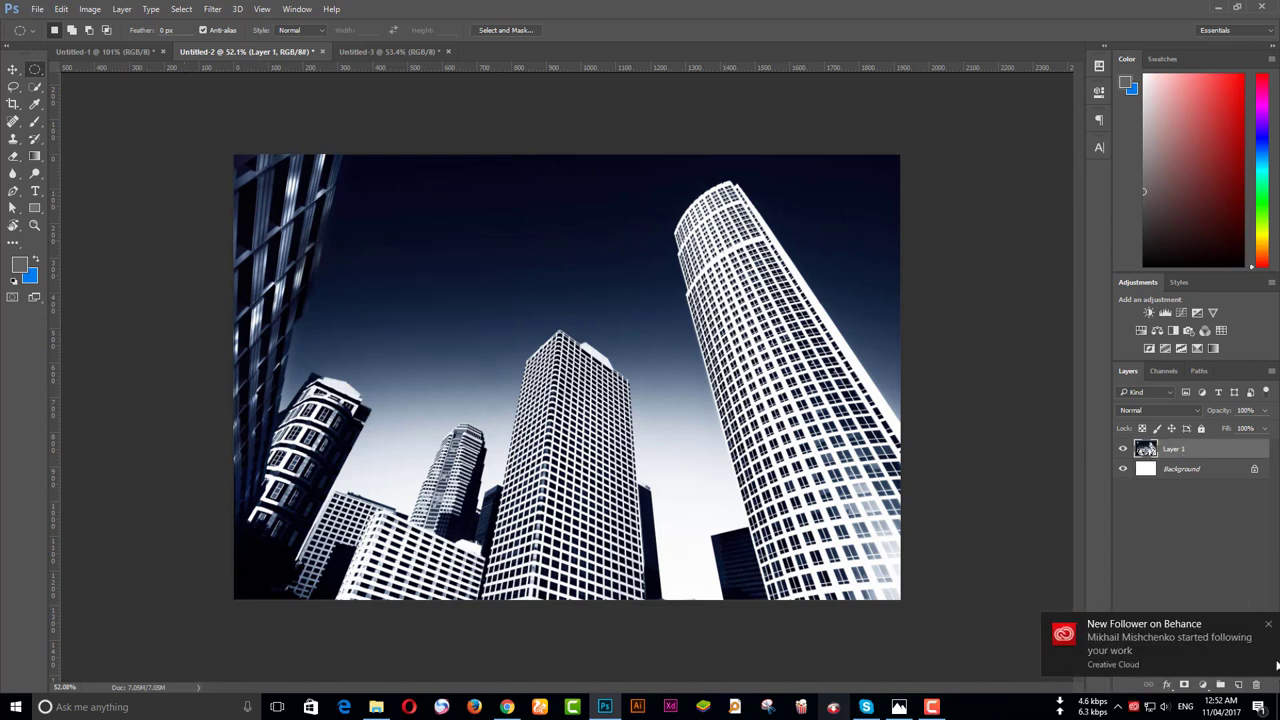
click(1268, 625)
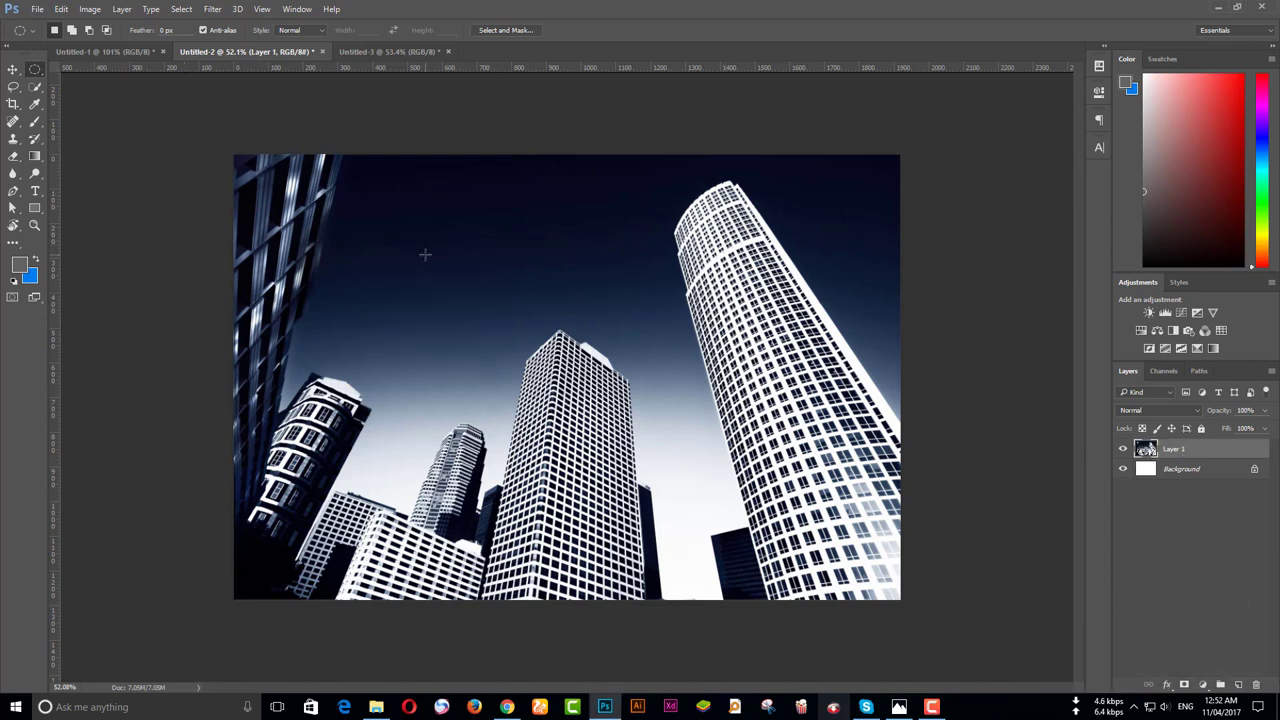
Step: Switch to the Single Row Marquee and select a one-pixel row high in the sky
right_click(35, 70)
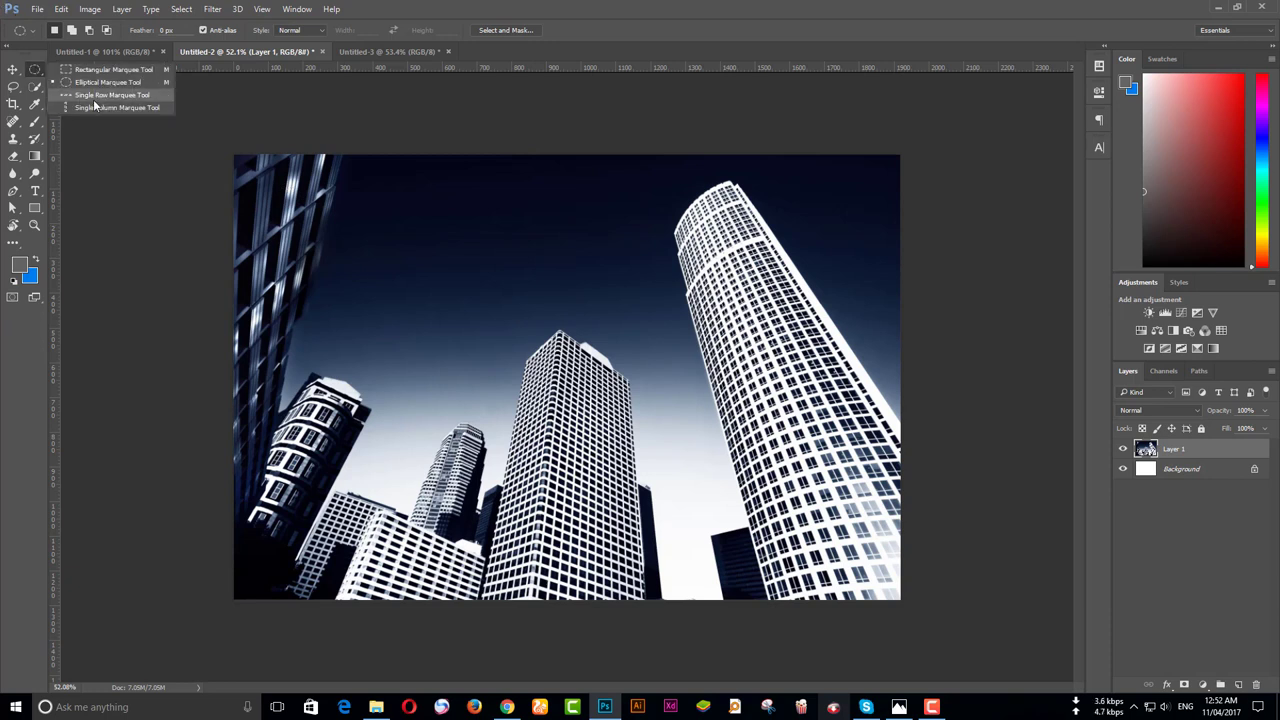
click(95, 95)
click(457, 233)
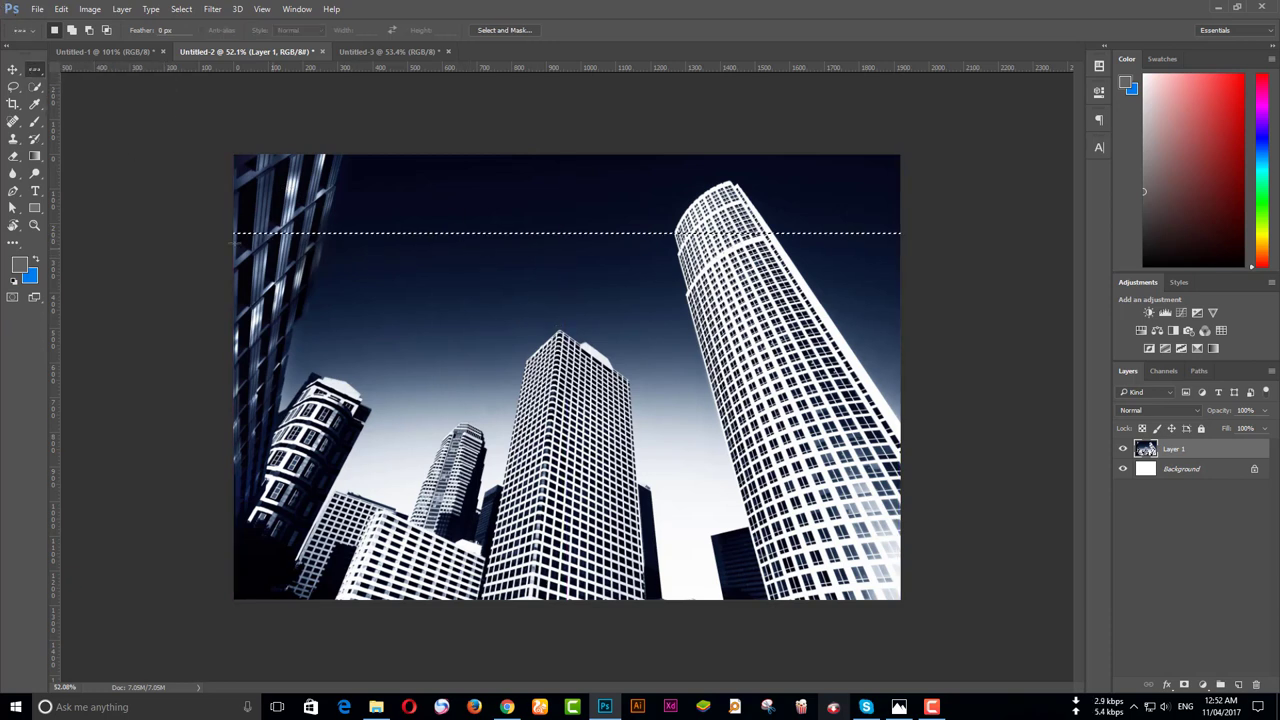
right_click(40, 68)
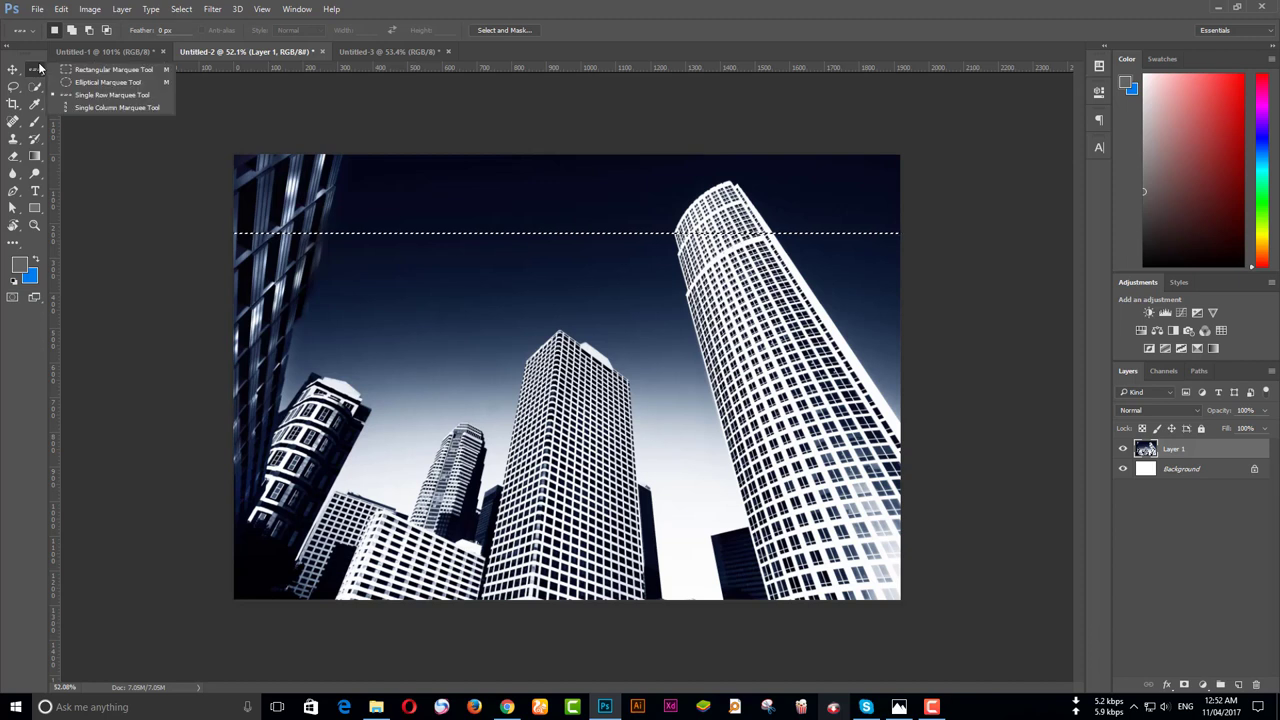
click(115, 107)
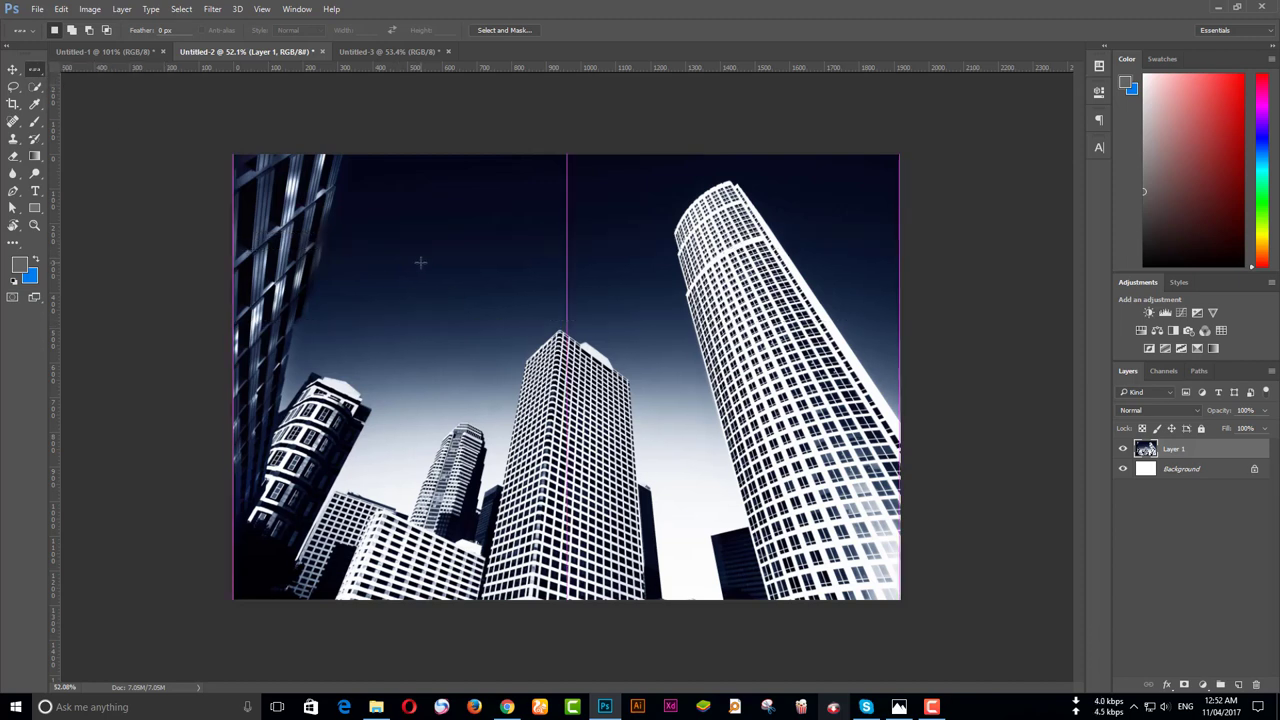
drag(420, 262, 420, 288)
click(435, 234)
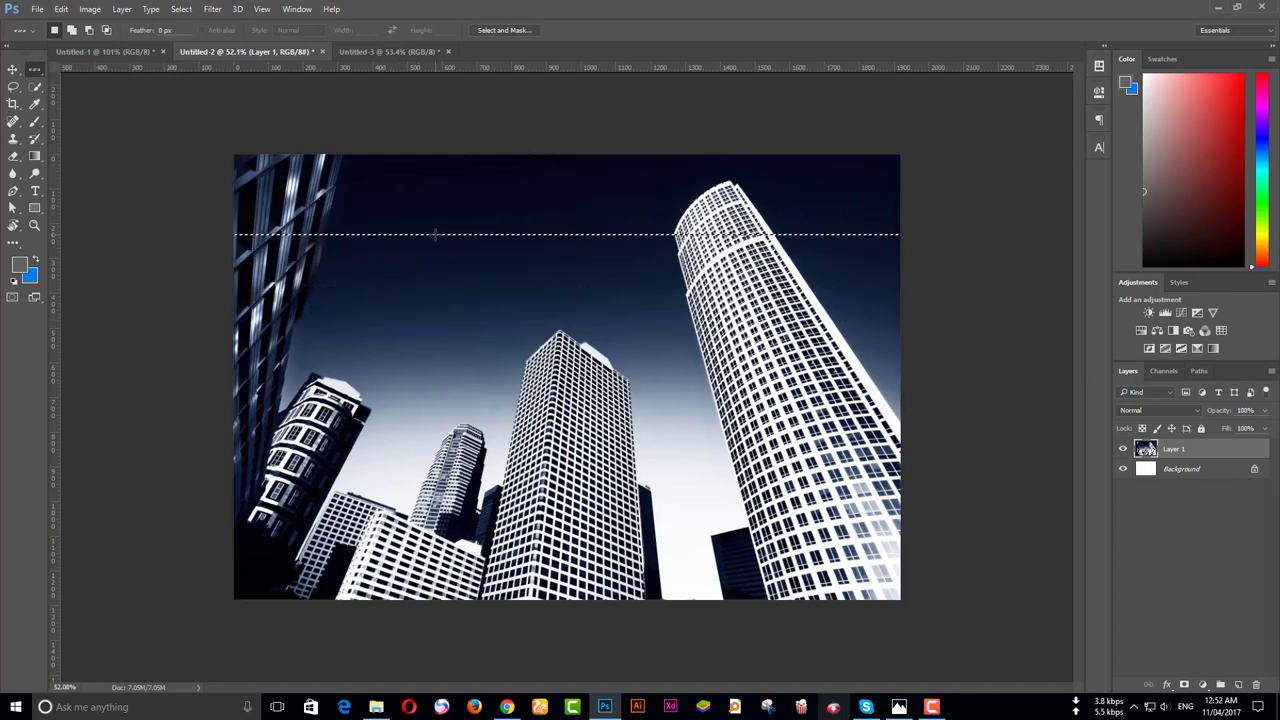
mouse_move(435, 234)
mouse_down()
mouse_move(425, 371)
mouse_move(428, 216)
mouse_move(431, 266)
mouse_up()
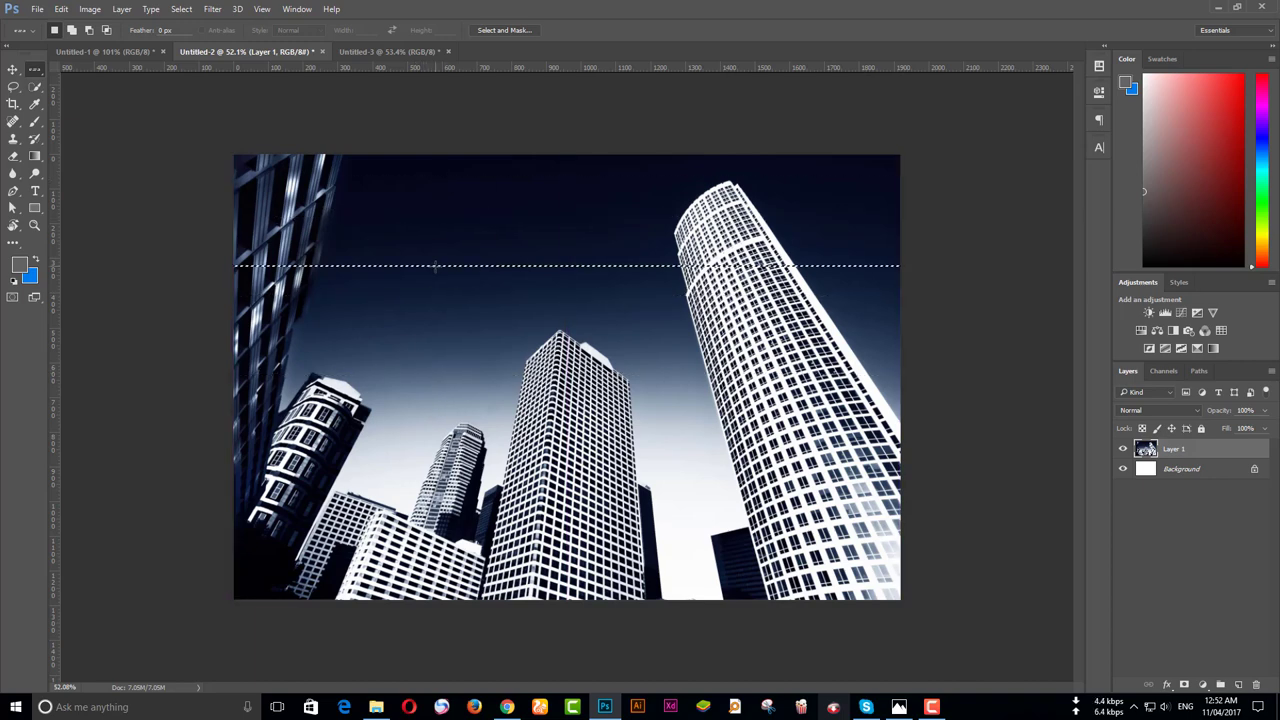
Step: Add nine more one-pixel rows, then replace them with a single row selection
shift+click(423, 322)
shift+click(450, 386)
shift+click(471, 181)
shift+click(547, 230)
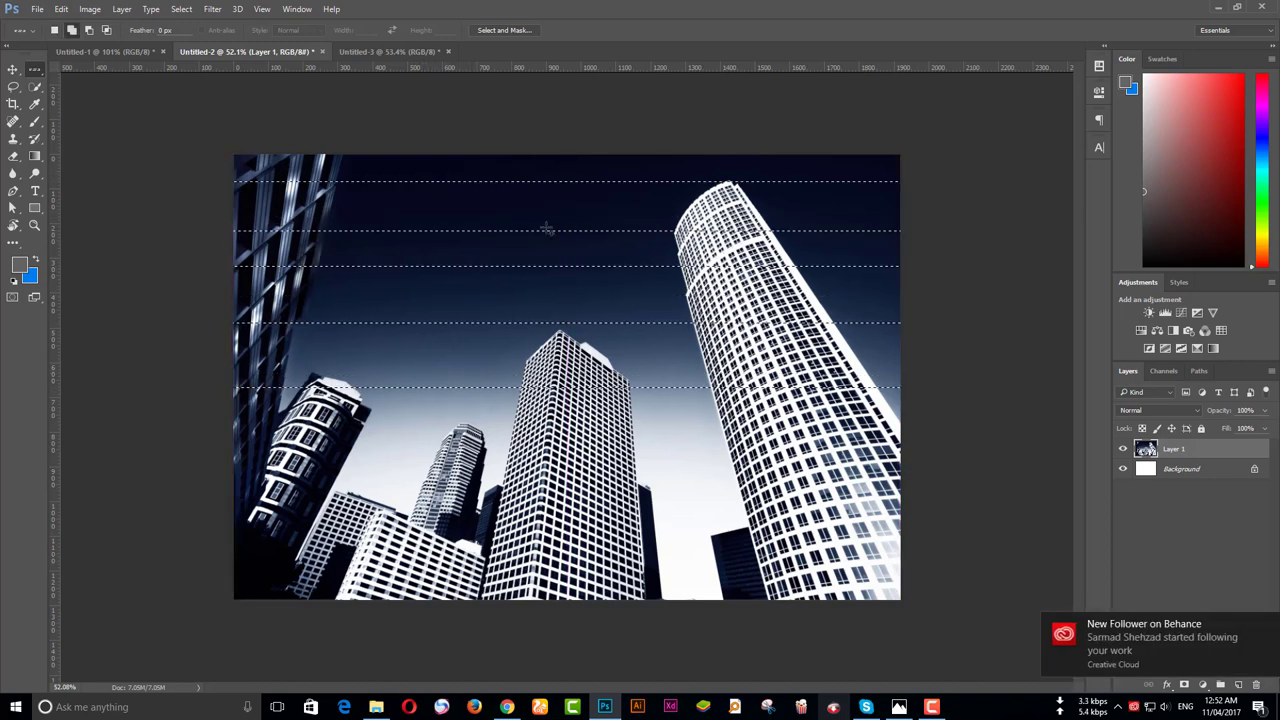
click(421, 338)
shift+click(455, 316)
shift+click(450, 251)
shift+click(450, 217)
shift+click(460, 186)
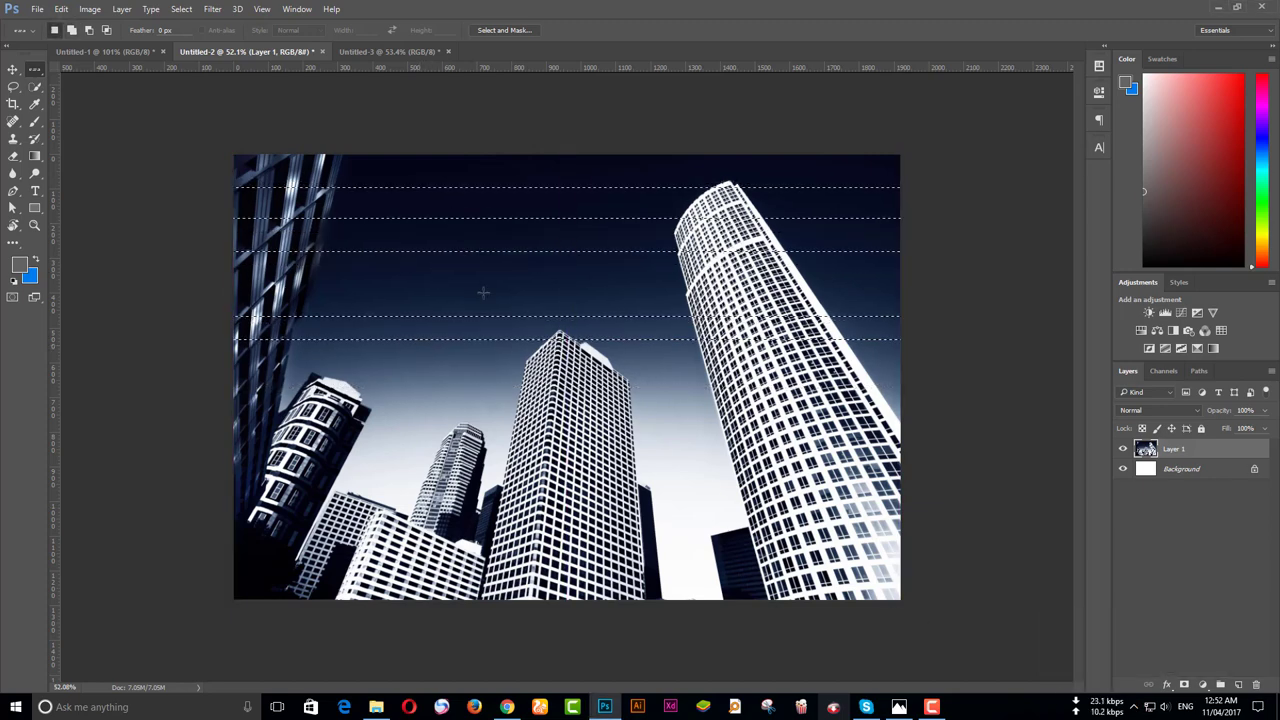
click(481, 289)
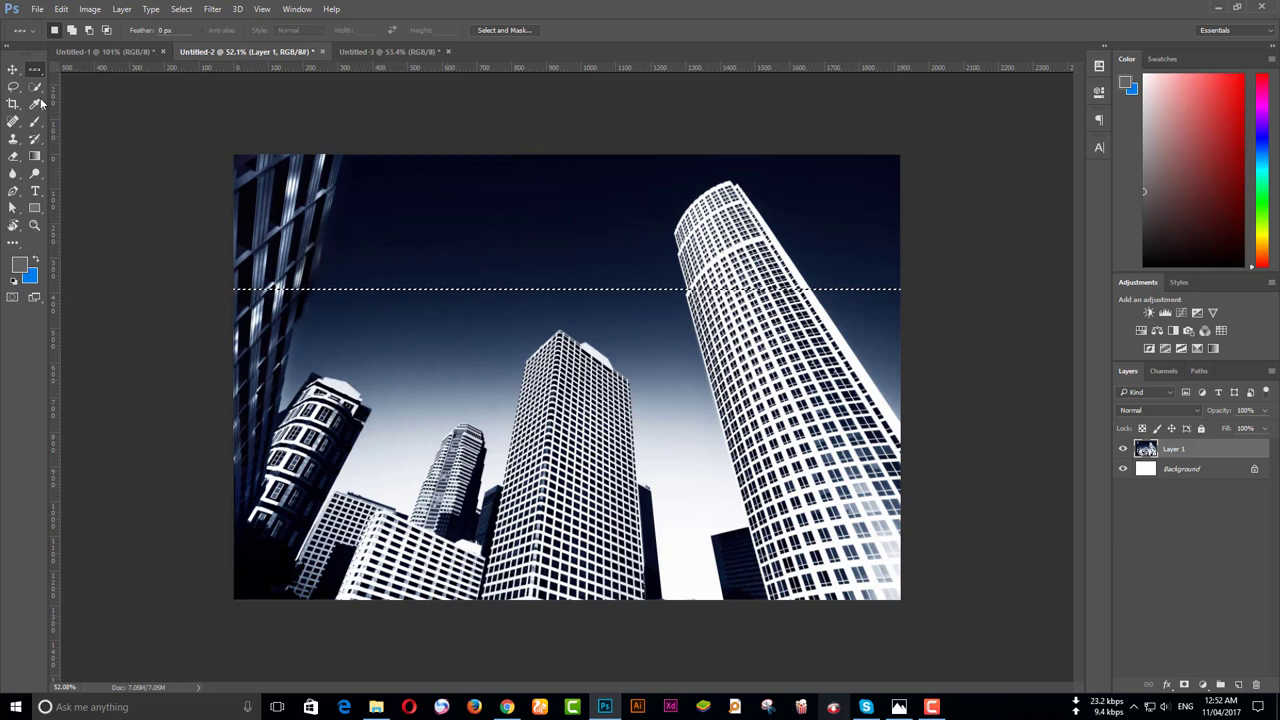
Step: Switch to the Single Column Marquee and select three one-pixel columns in the sky
right_click(34, 69)
click(100, 109)
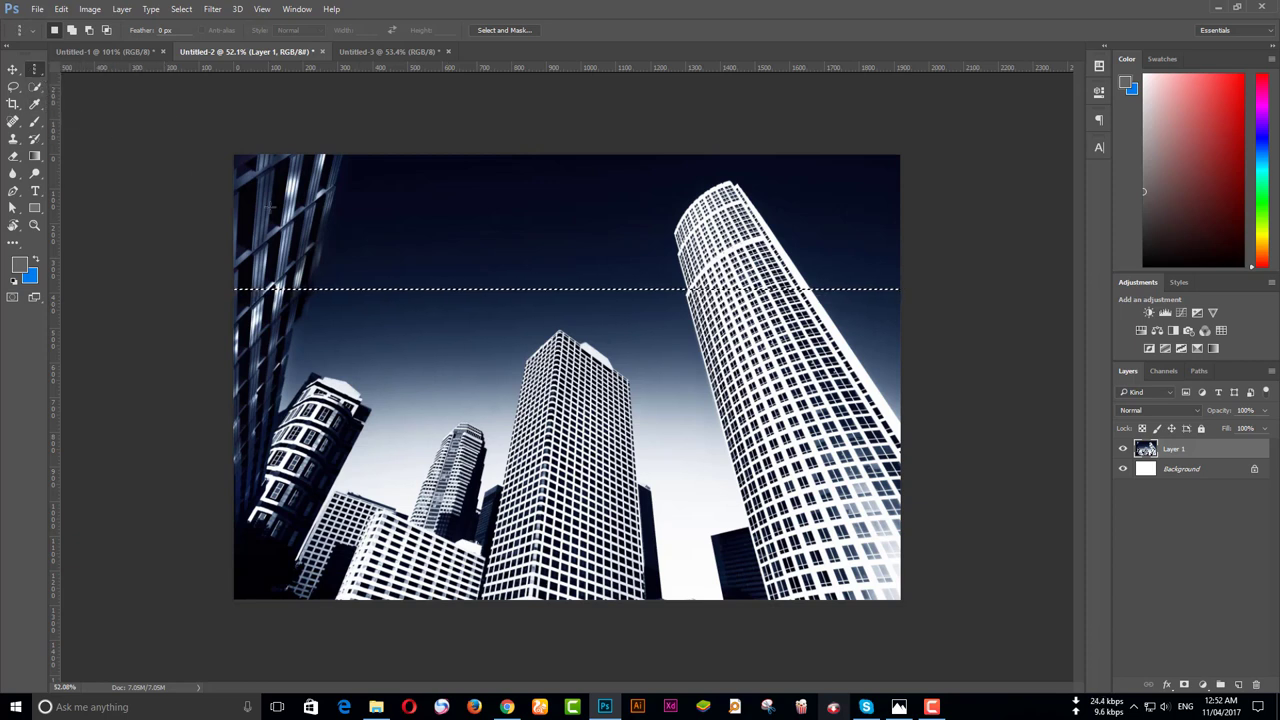
click(441, 215)
shift+click(507, 292)
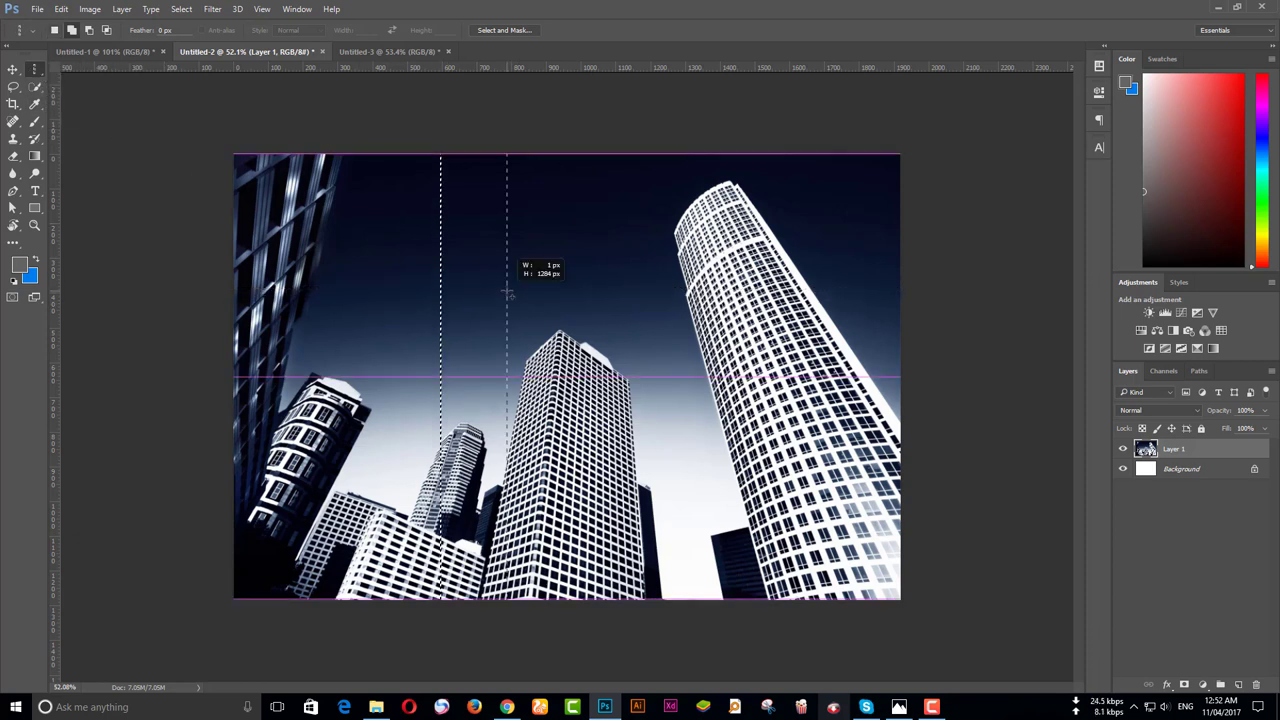
shift+click(577, 230)
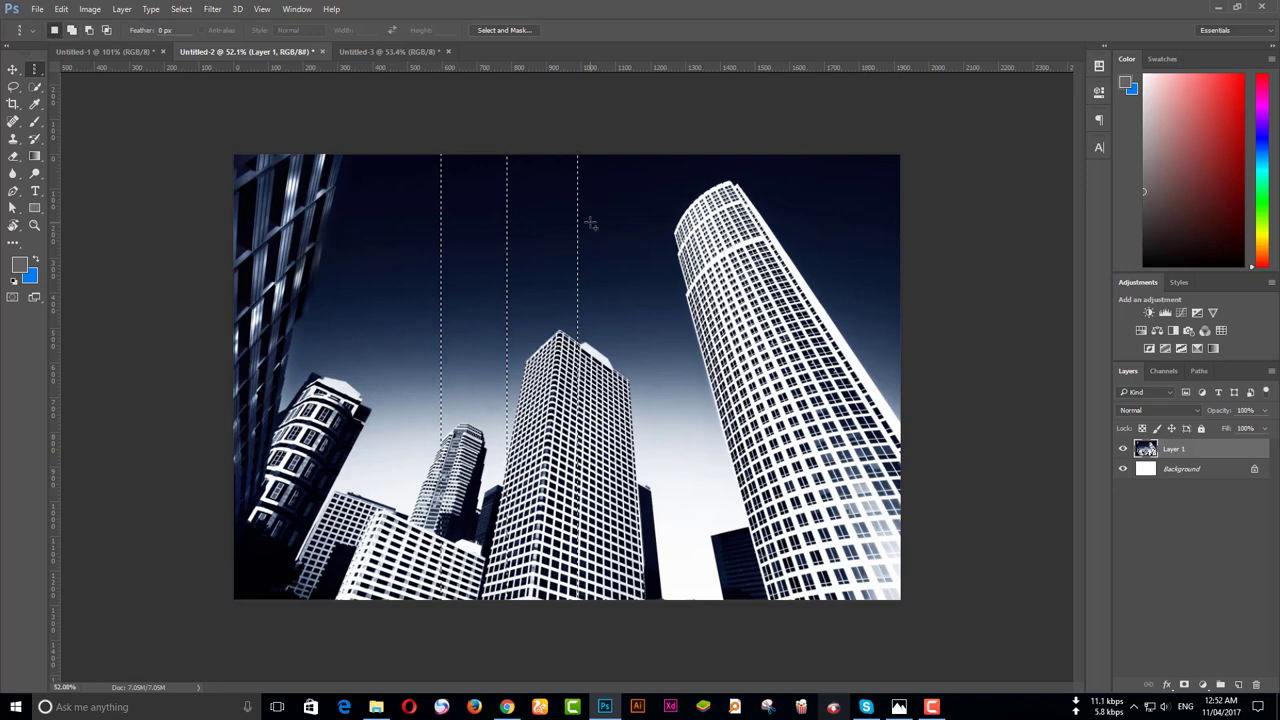
Step: Shift-add four more one-pixel columns, then deselect everything with Ctrl+D
key(shift)
key(shift)
key(shift)
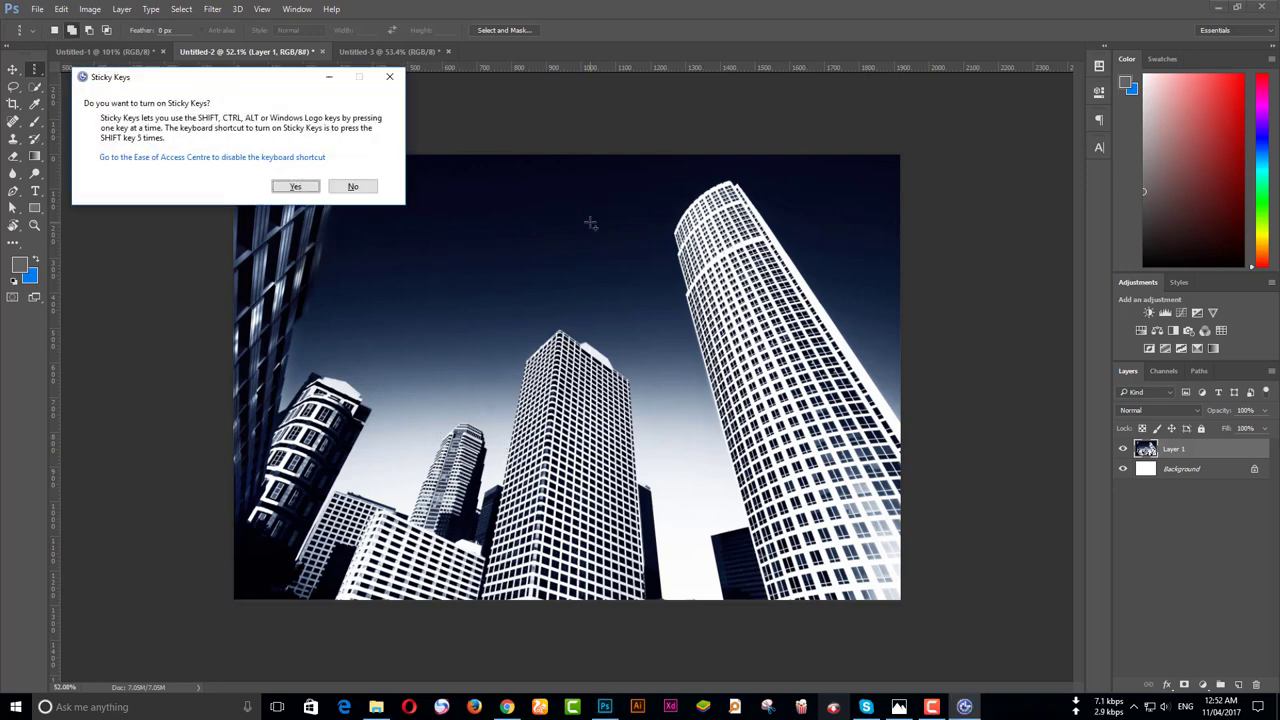
click(390, 77)
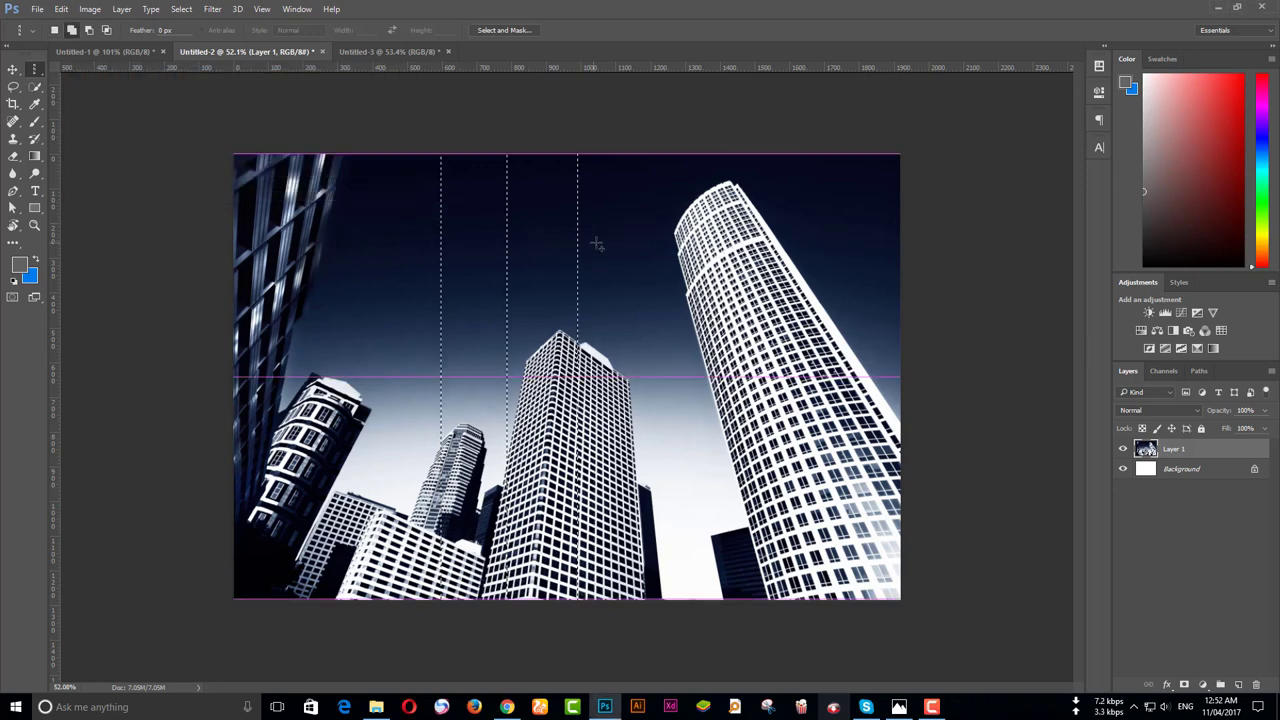
shift+click(593, 243)
shift+click(641, 228)
shift+click(694, 230)
shift+click(414, 225)
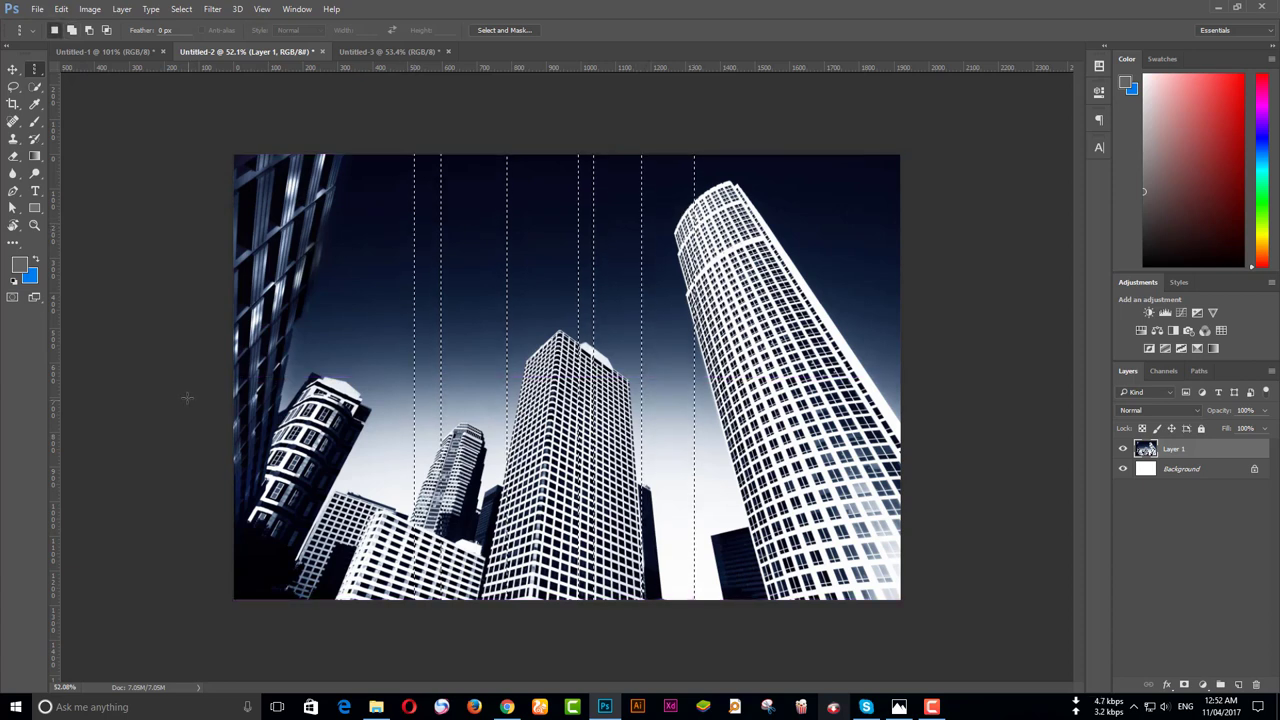
key(ctrl+d)
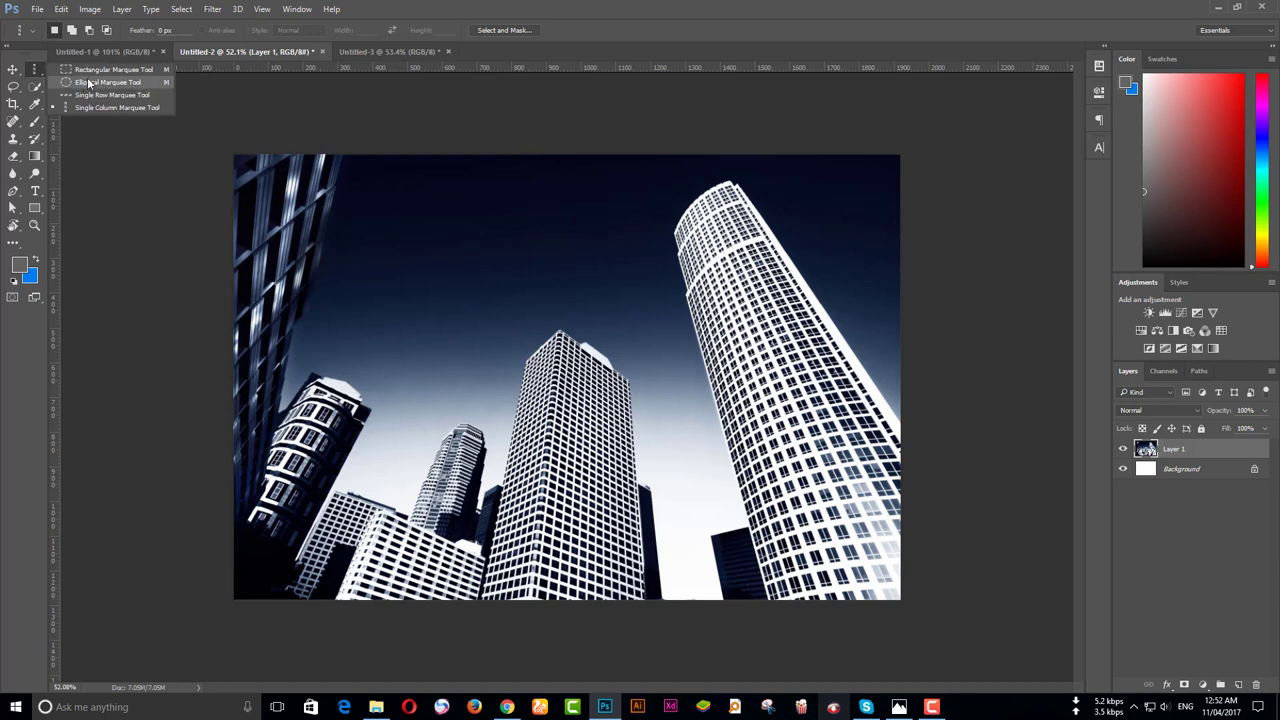
drag(35, 72, 108, 68)
drag(383, 247, 585, 373)
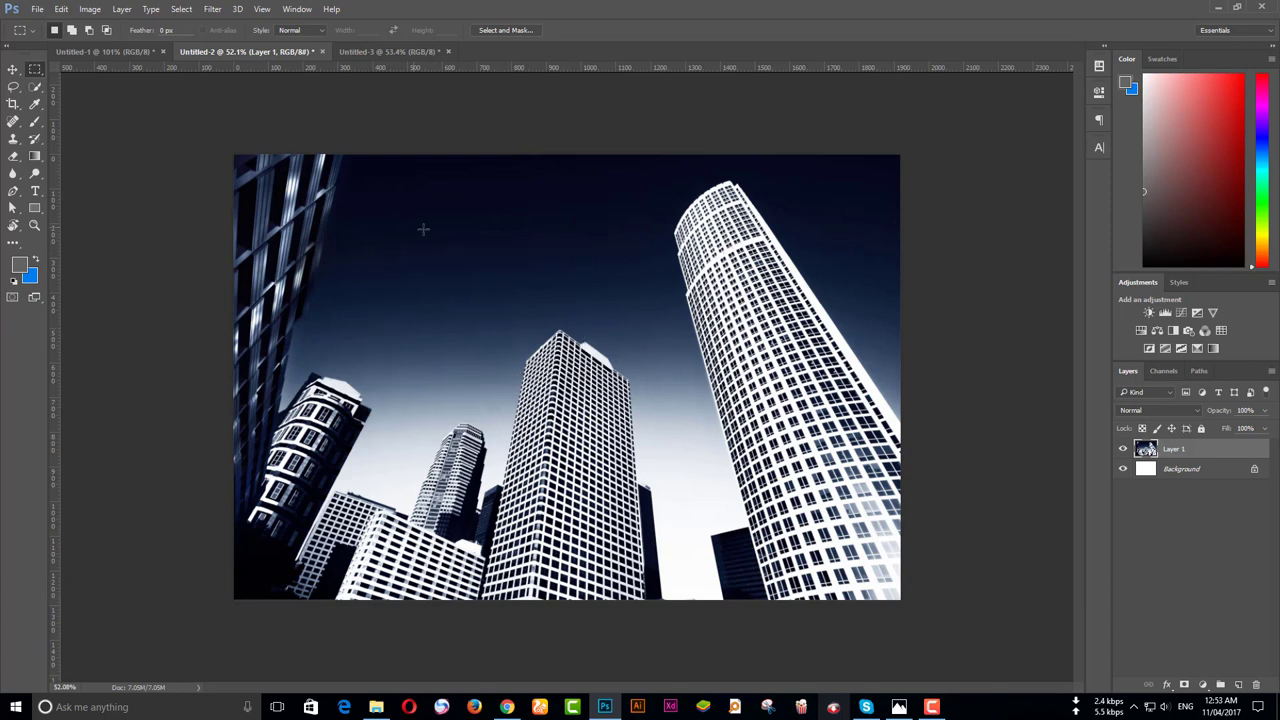
drag(413, 227, 520, 324)
drag(435, 239, 544, 349)
click(1238, 685)
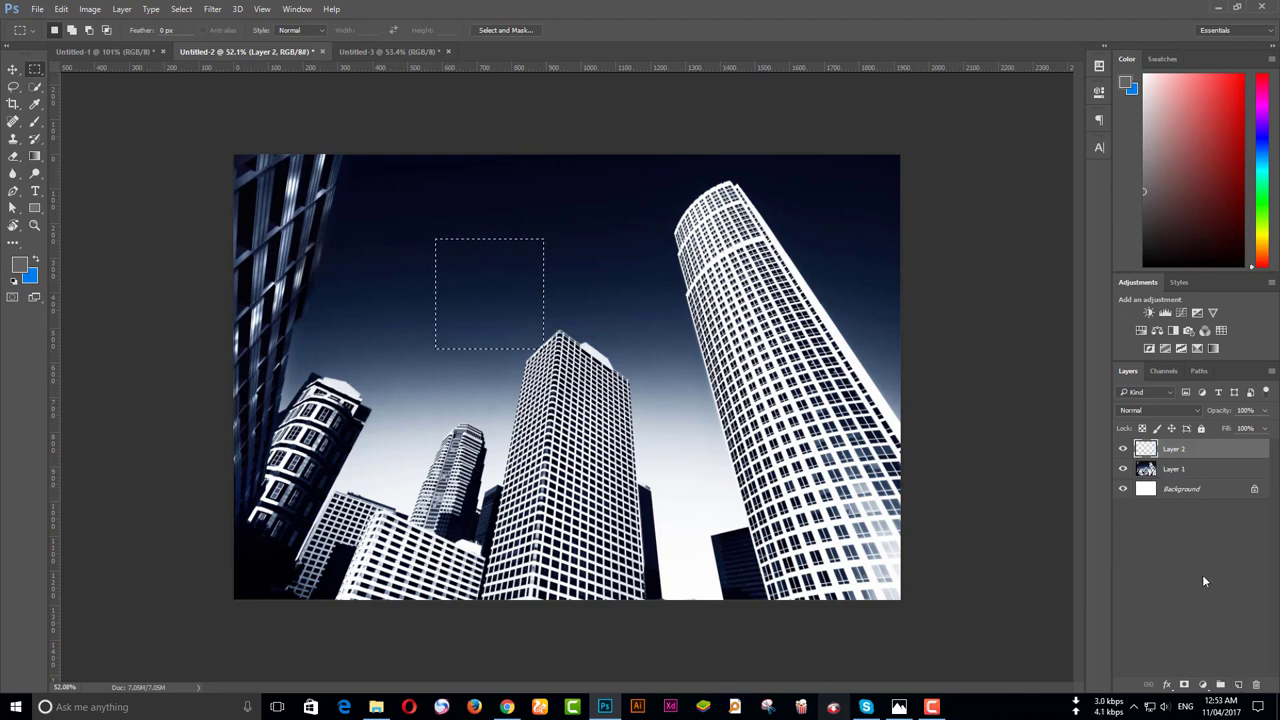
key(alt+BackSpace)
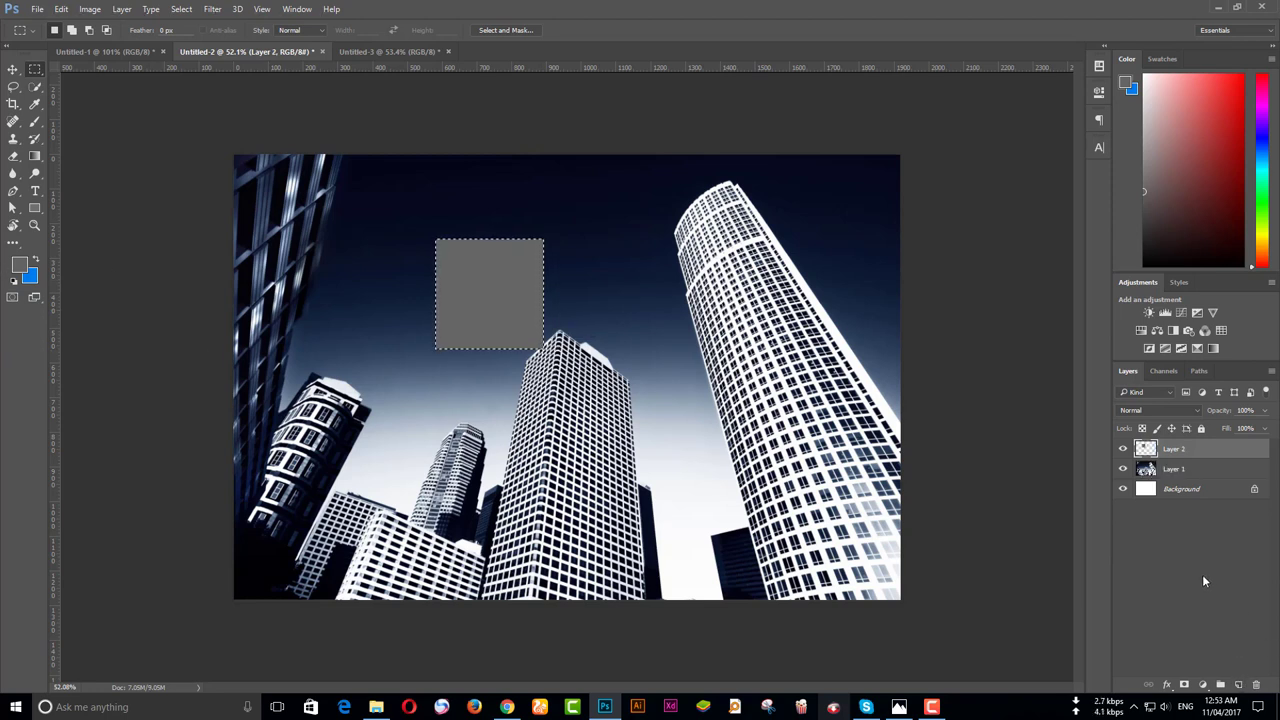
key(ctrl+z)
key(ctrl+BackSpace)
key(Delete)
click(15, 88)
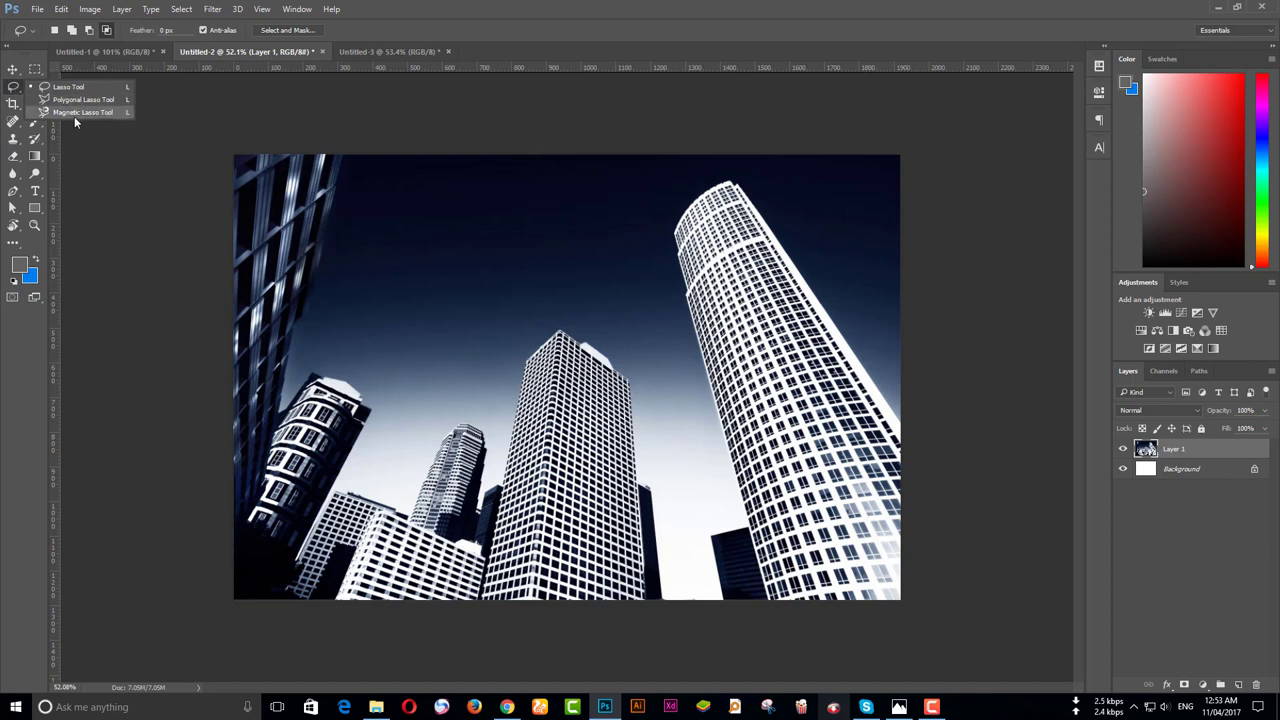
click(68, 87)
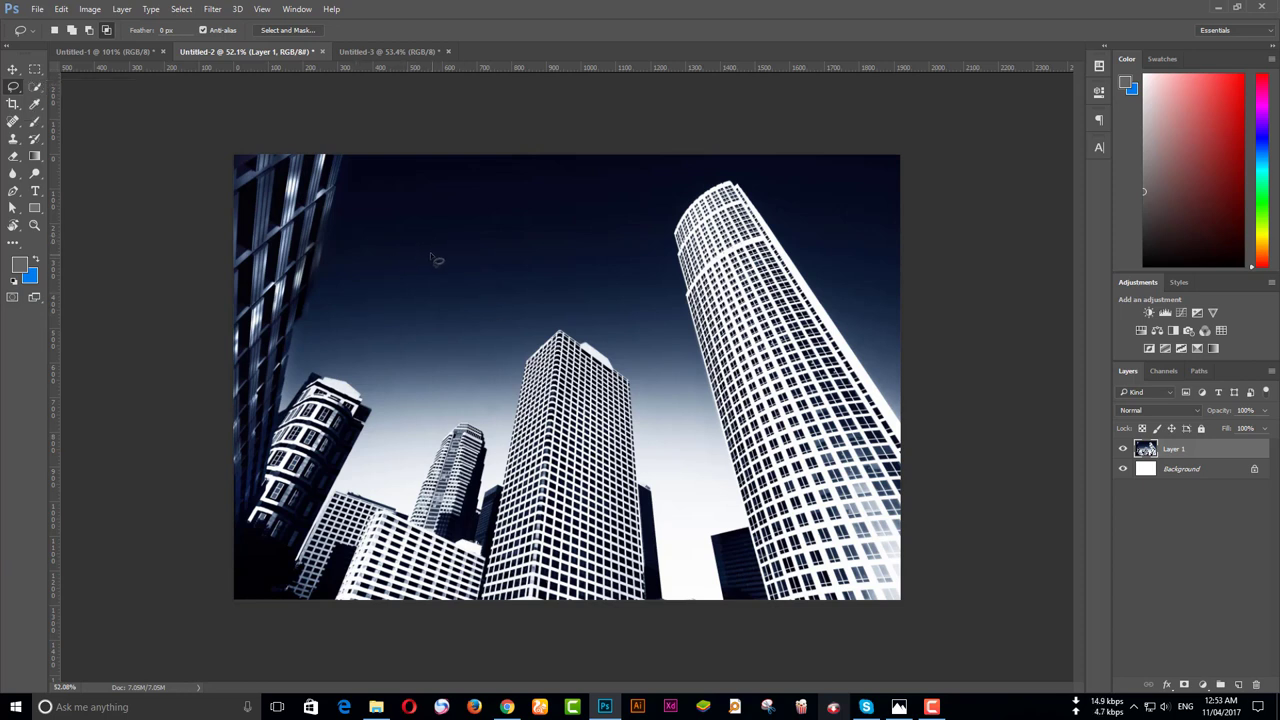
click(55, 31)
right_click(14, 88)
click(68, 86)
drag(549, 333, 596, 384)
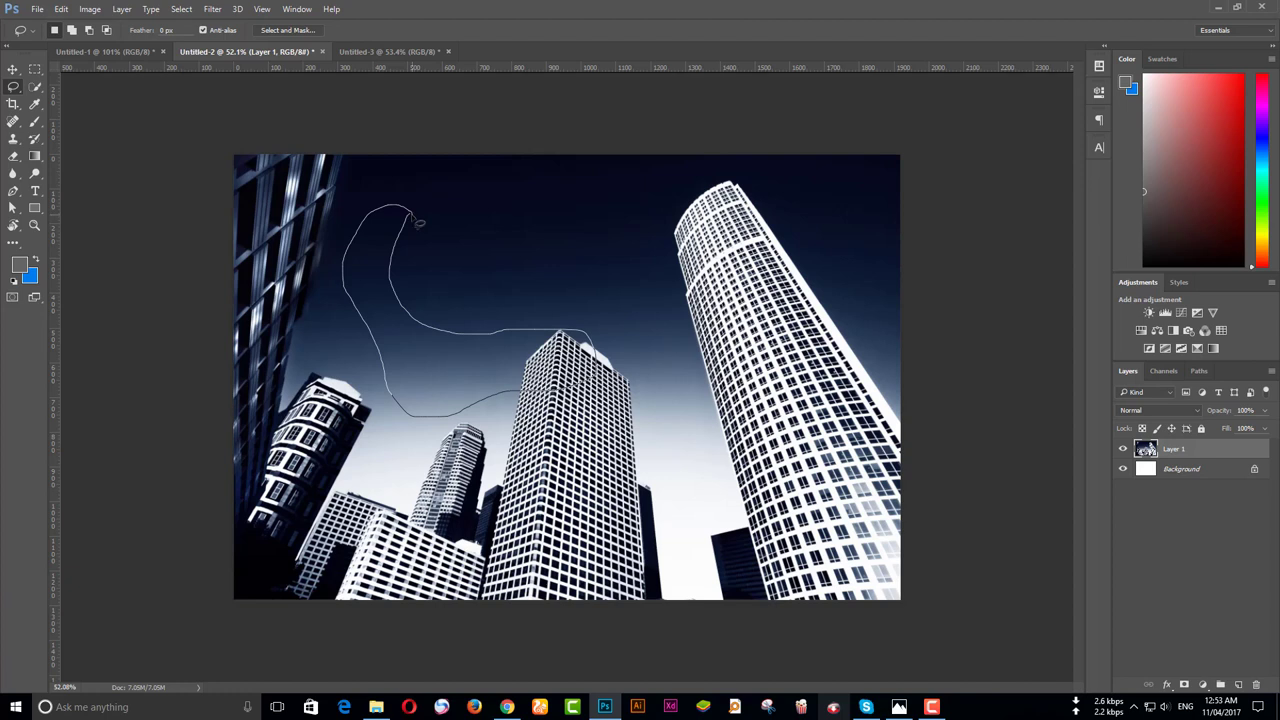
drag(413, 218, 413, 218)
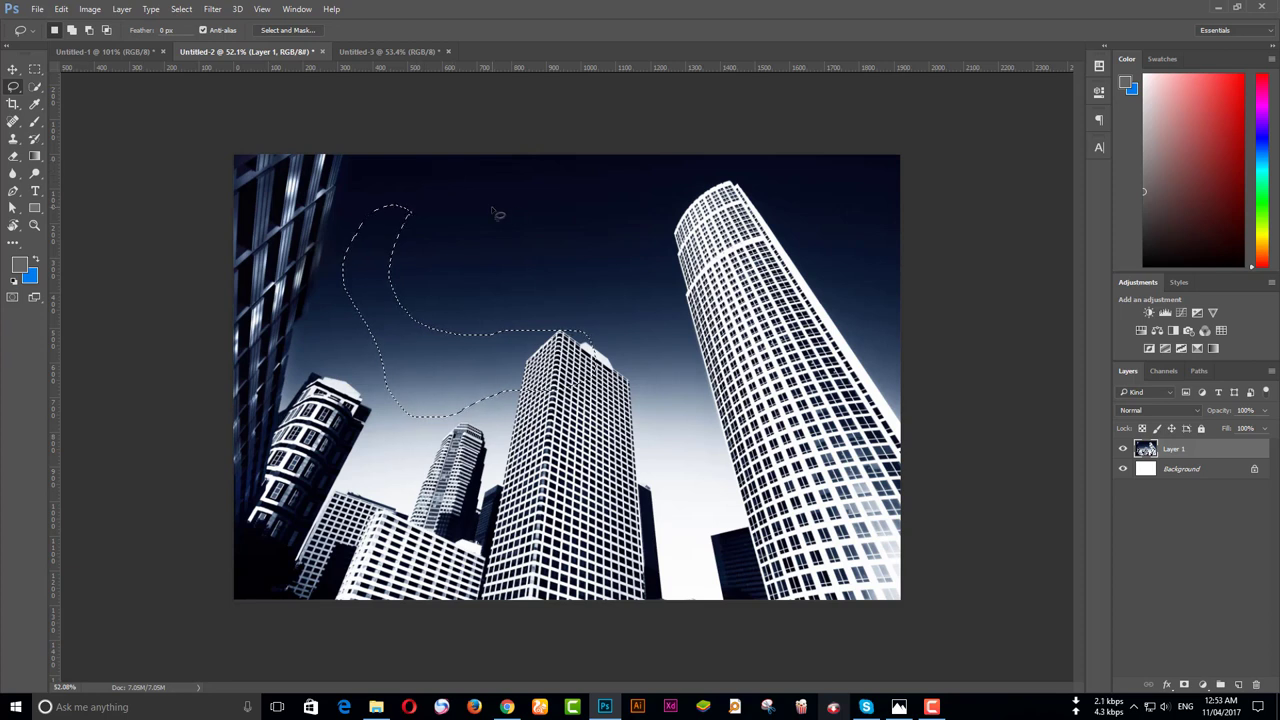
drag(491, 205, 539, 205)
drag(486, 260, 490, 205)
mouse_move(747, 244)
mouse_down()
mouse_move(806, 274)
mouse_move(746, 240)
mouse_up()
key(ctrl+j)
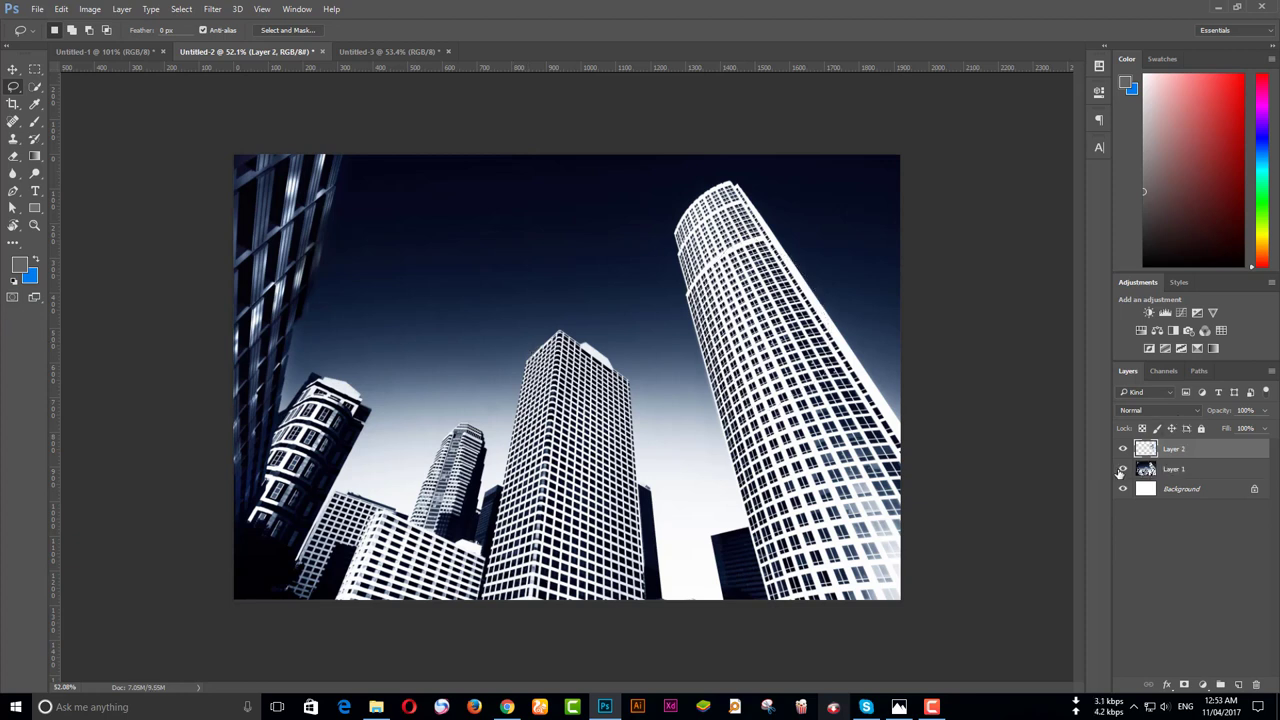
click(1122, 469)
click(1122, 469)
key(ctrl+e)
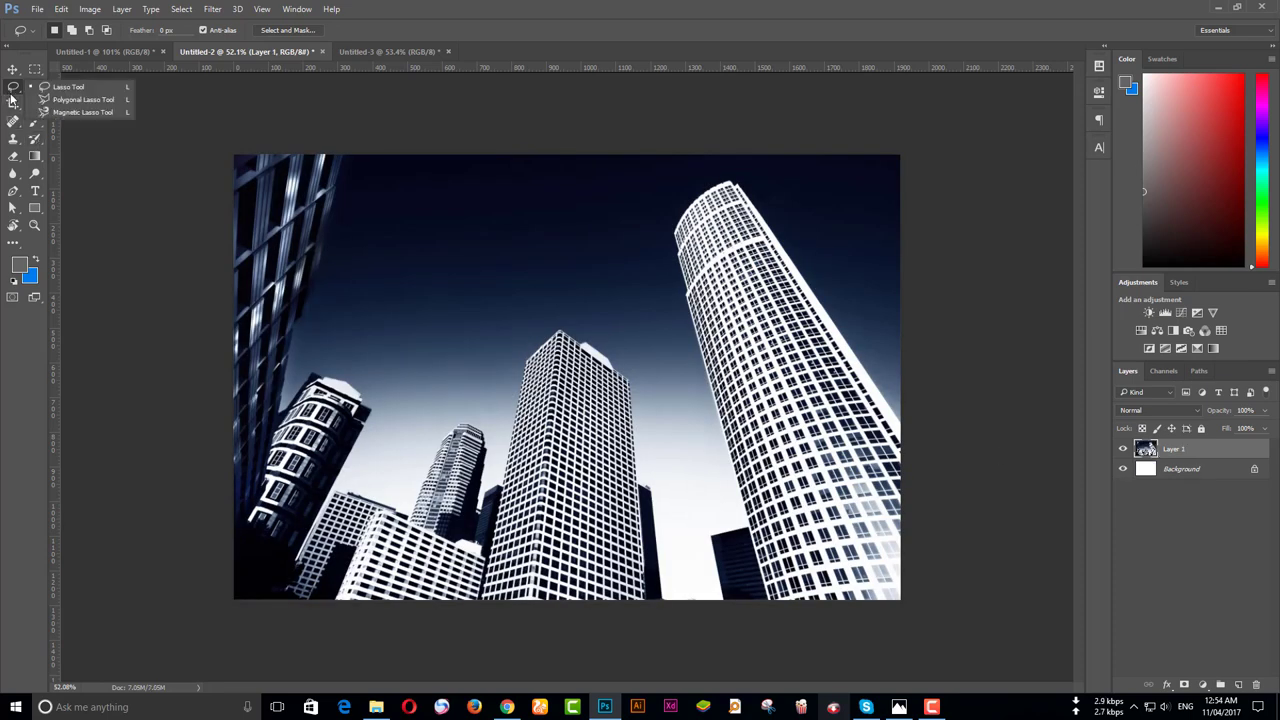
right_click(13, 89)
click(58, 112)
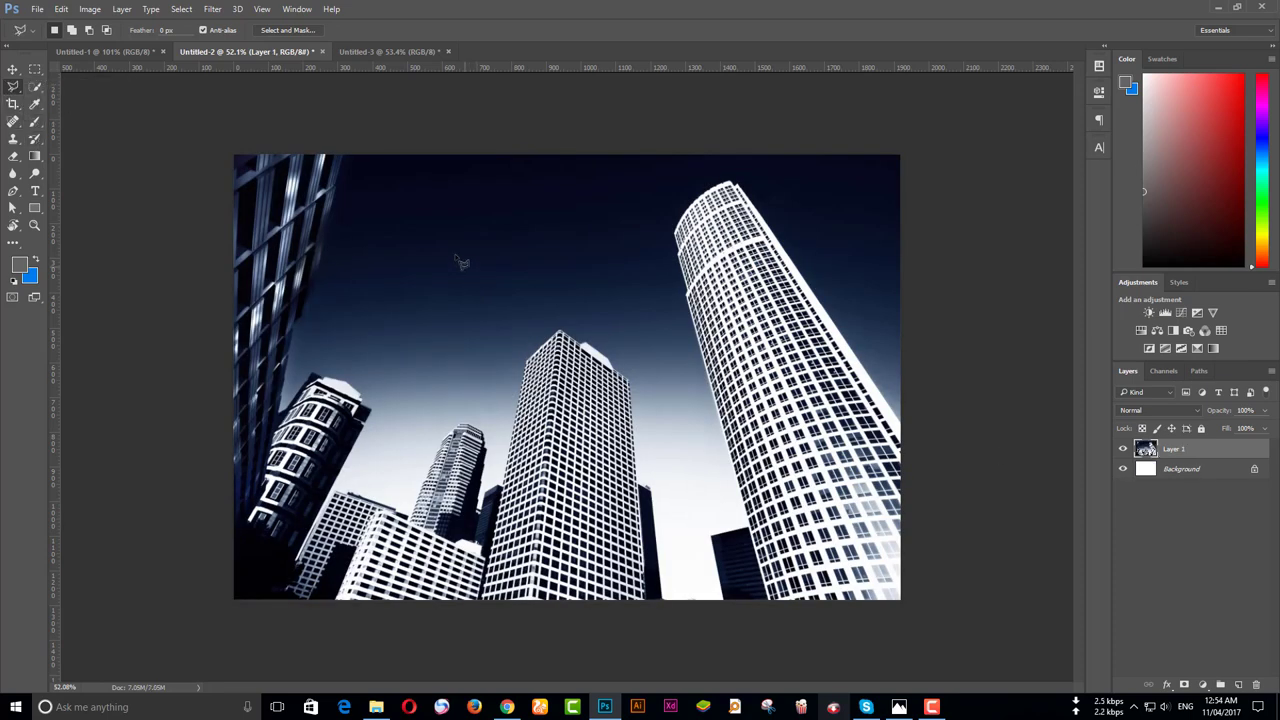
click(433, 227)
click(335, 324)
click(432, 440)
click(665, 182)
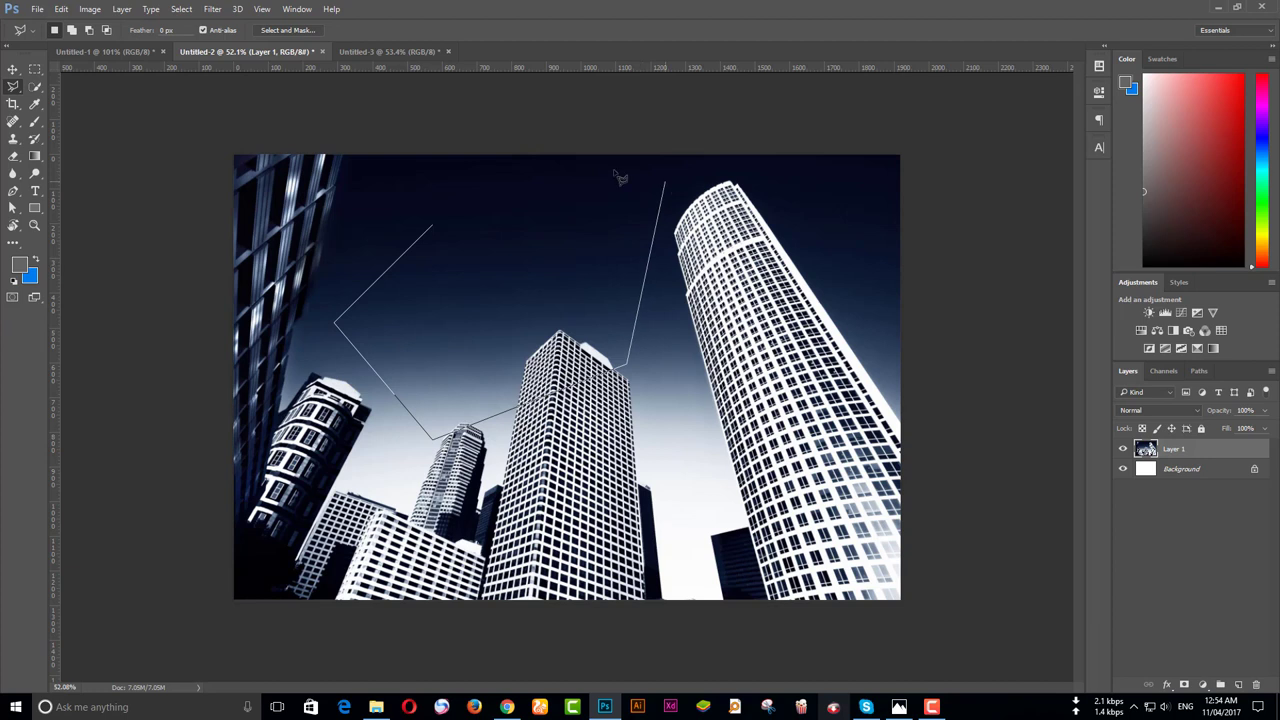
click(518, 166)
click(435, 228)
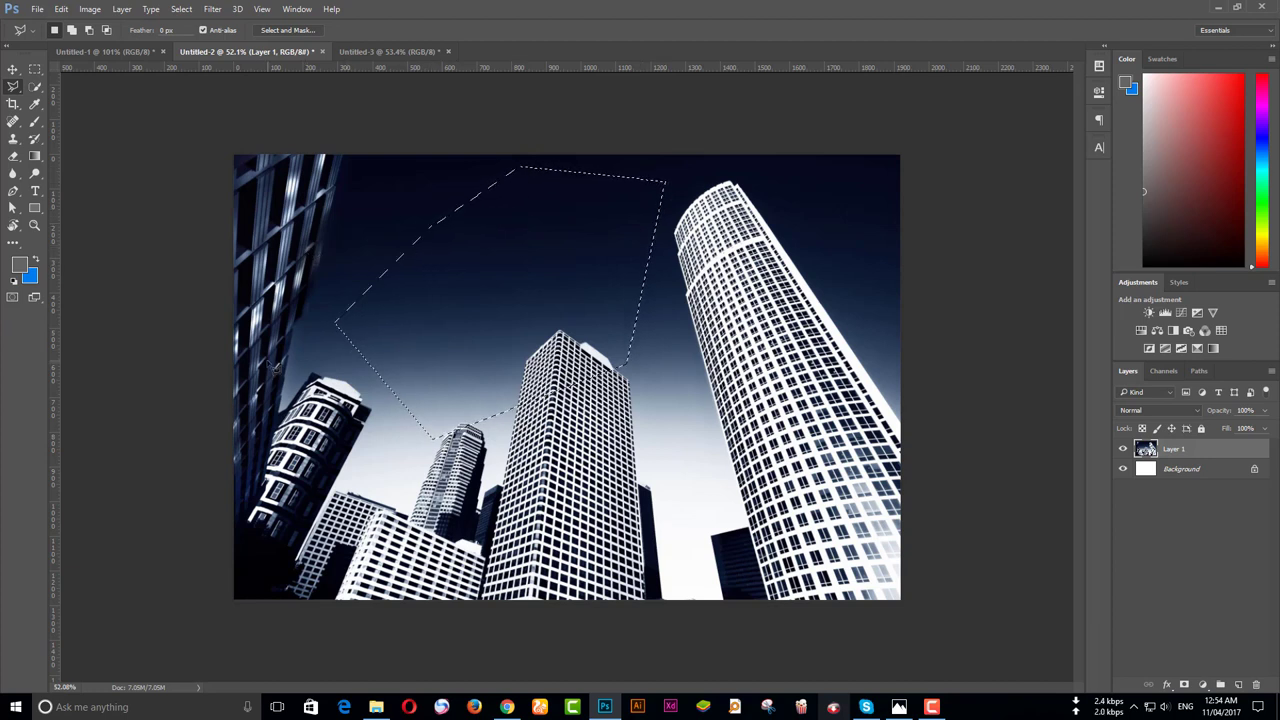
key(ctrl+j)
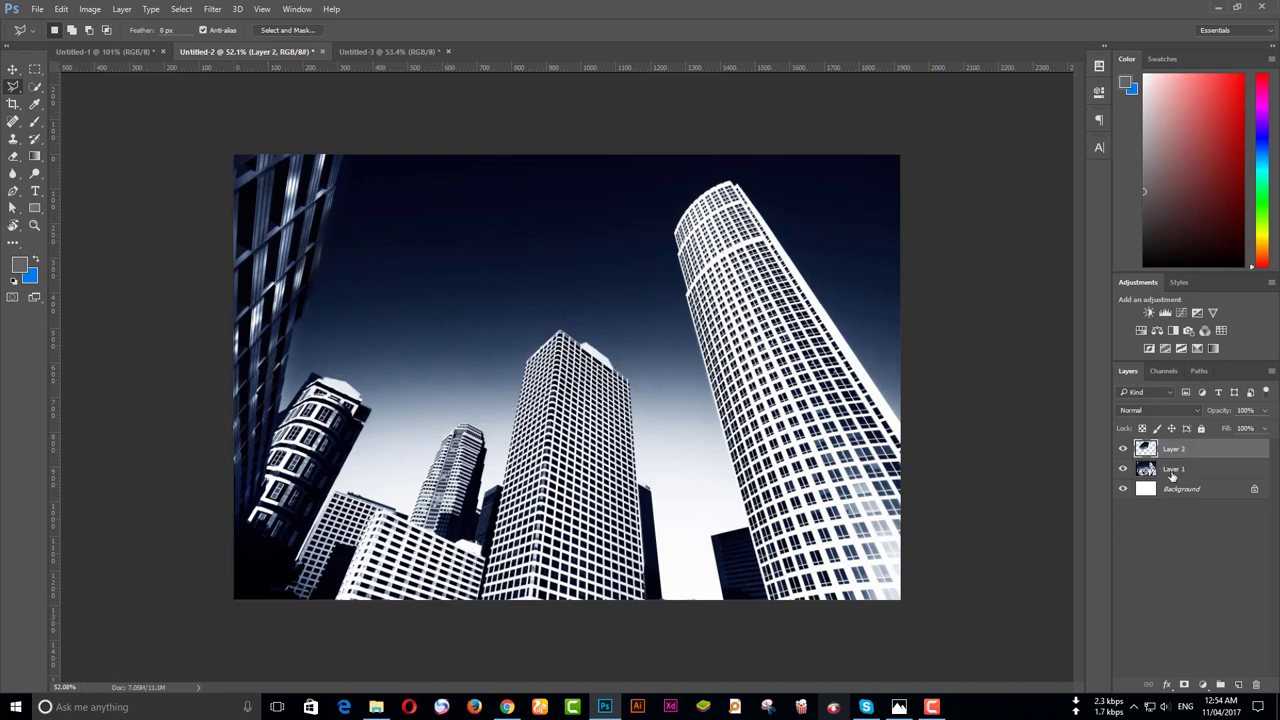
click(13, 69)
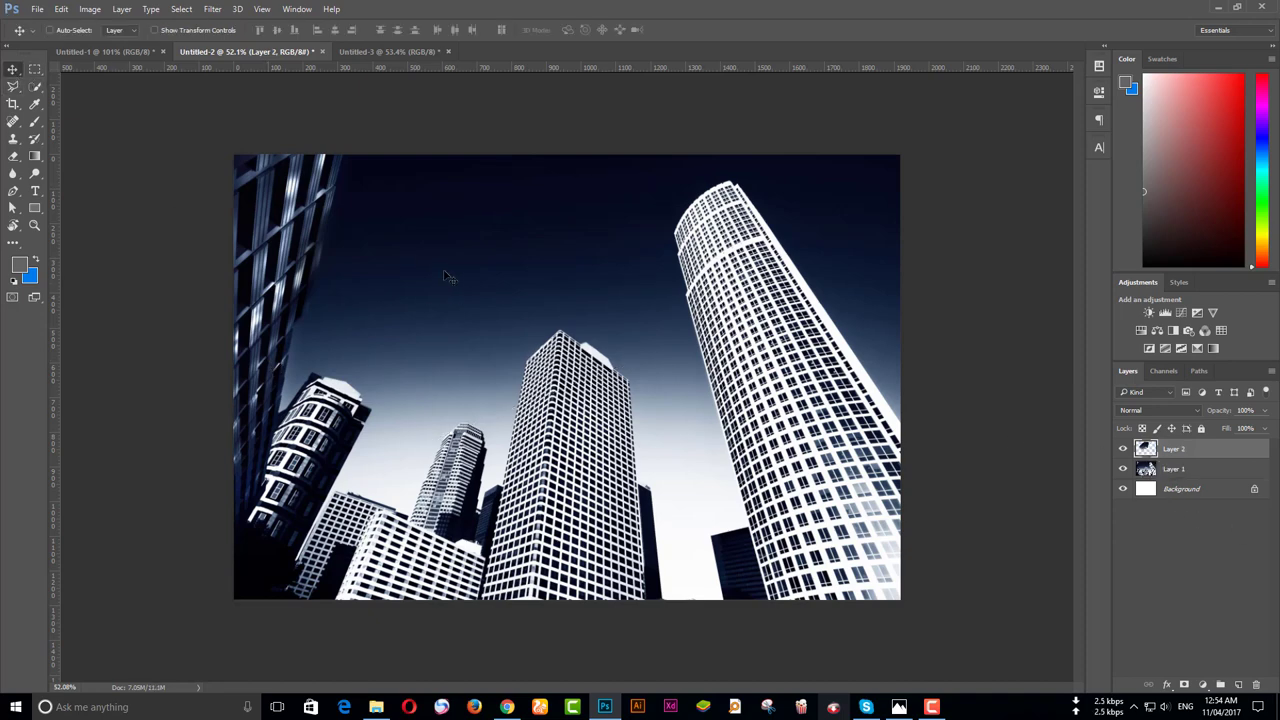
mouse_move(522, 247)
mouse_down()
mouse_move(444, 357)
mouse_move(585, 275)
mouse_up()
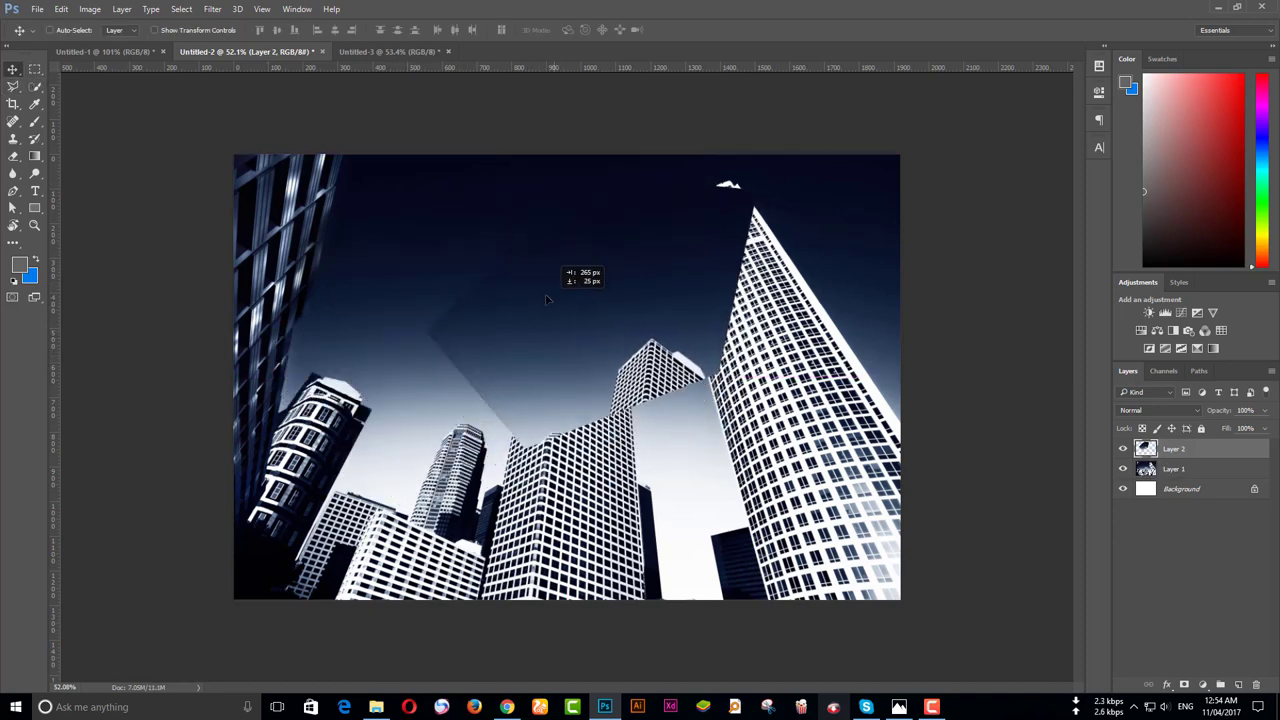
key(ctrl+e)
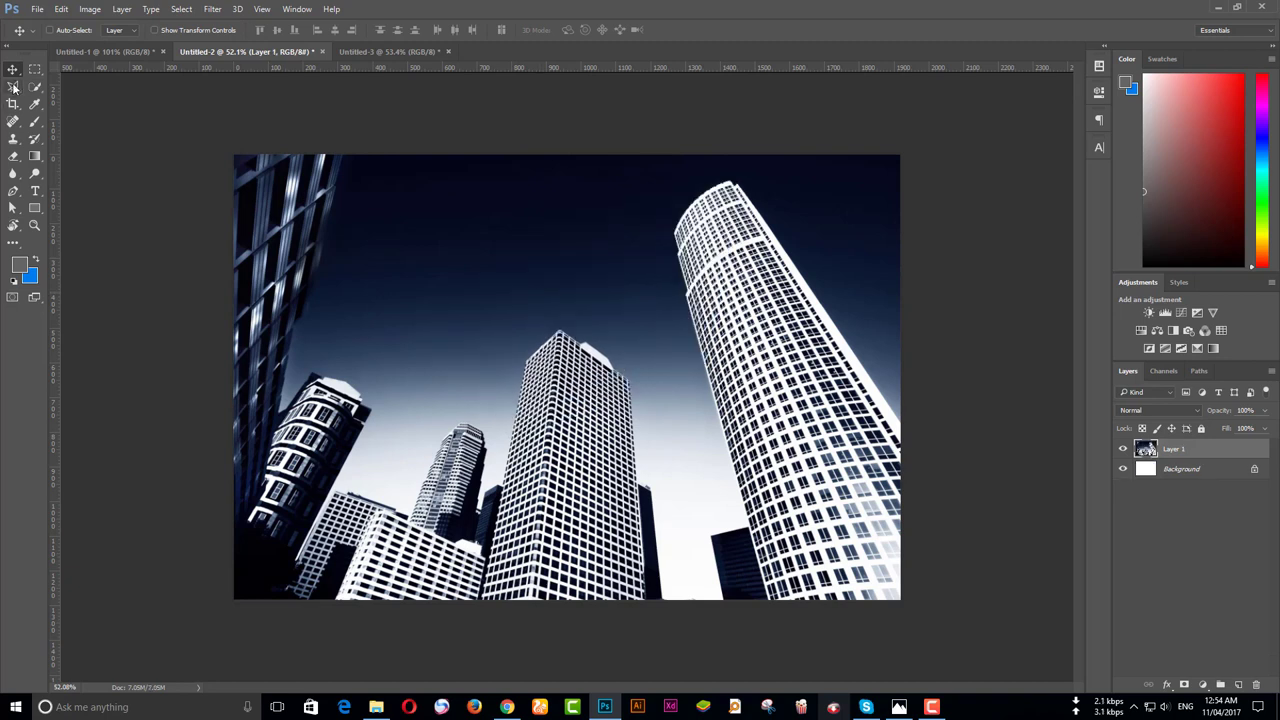
right_click(13, 86)
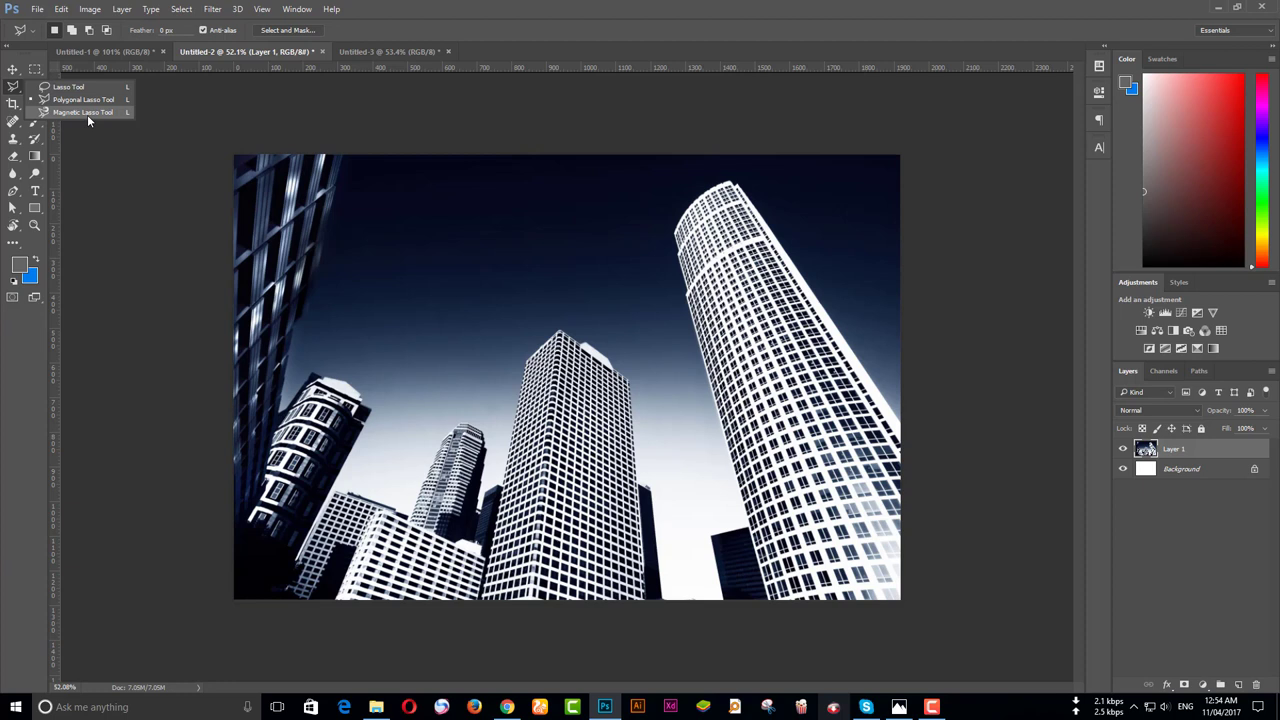
click(87, 114)
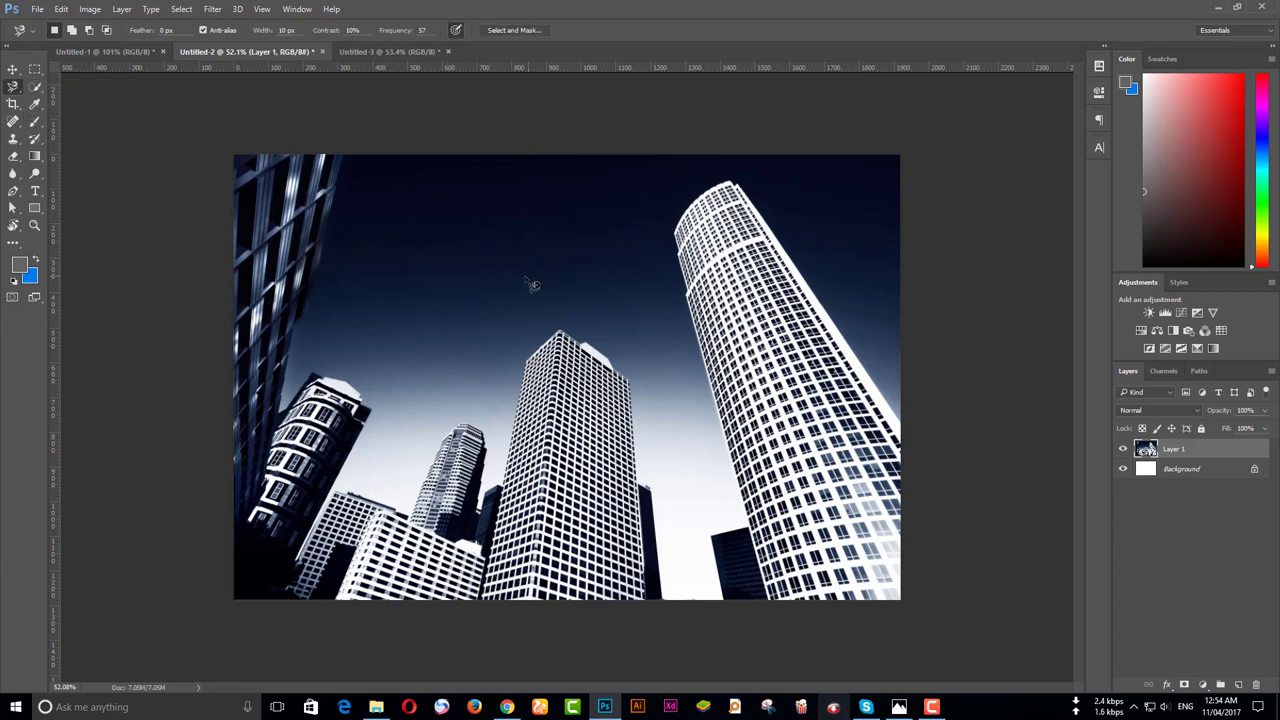
click(440, 229)
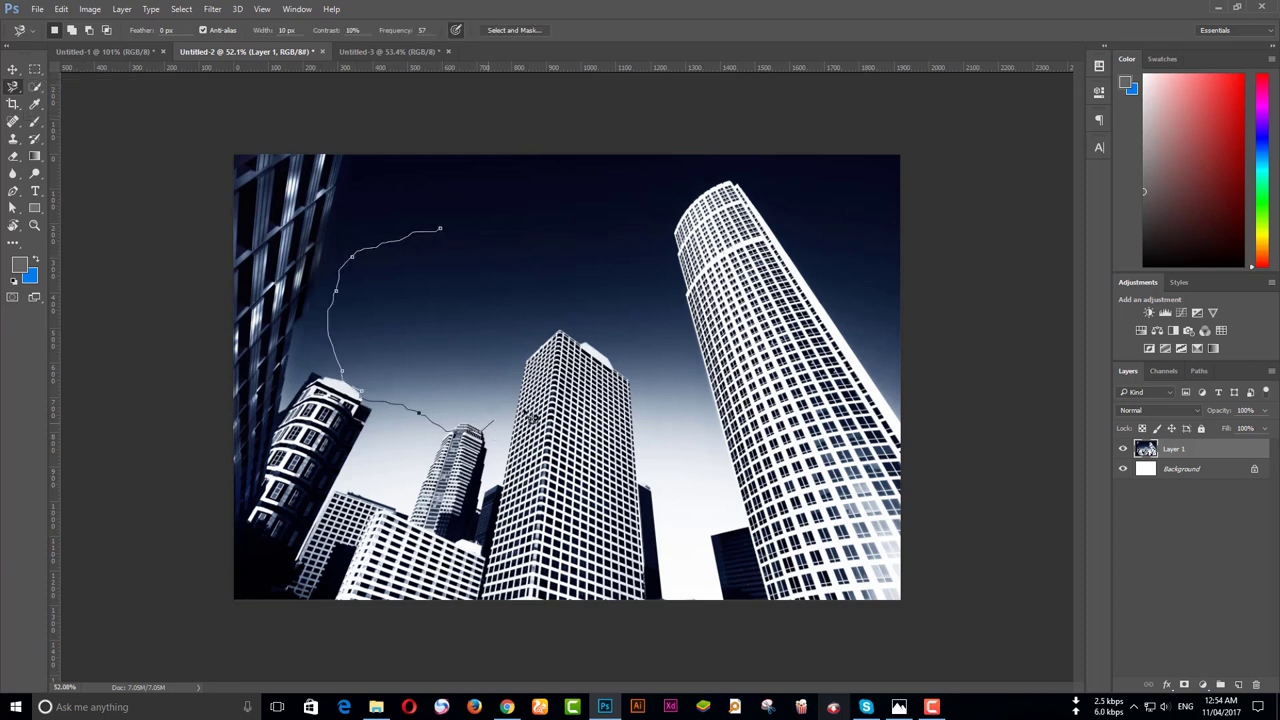
click(443, 235)
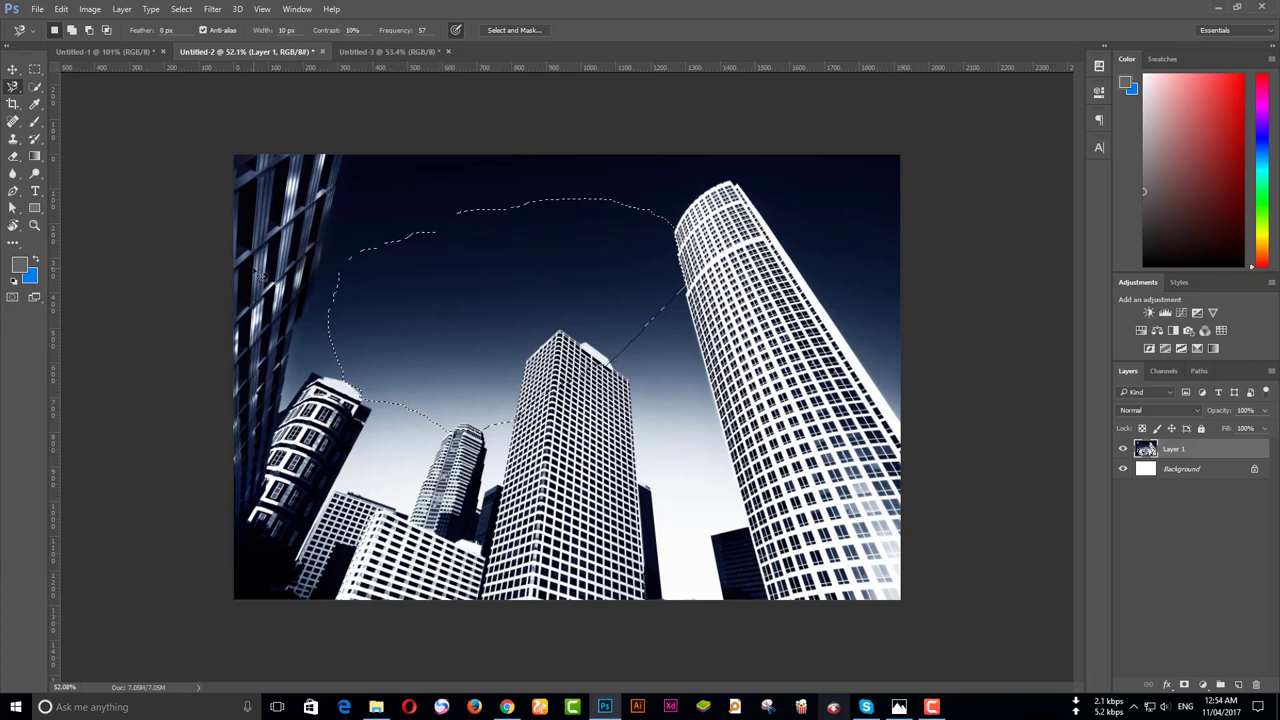
key(ctrl+d)
click(426, 190)
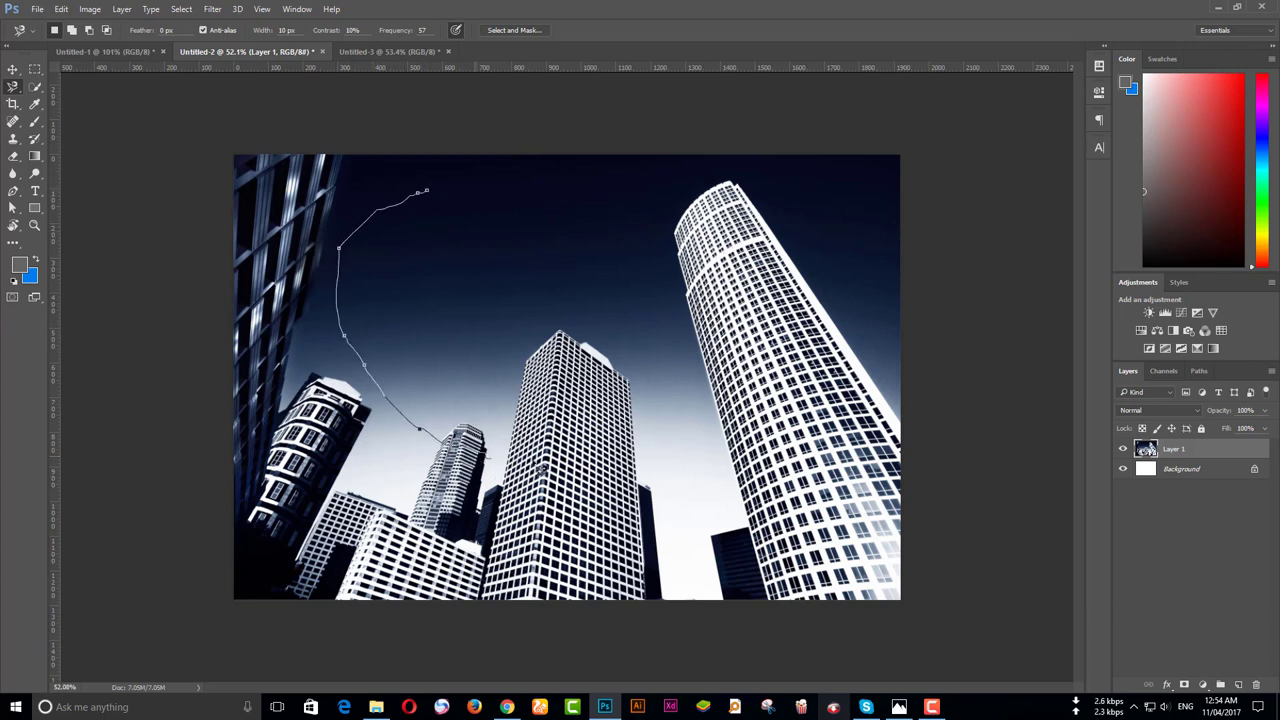
click(428, 195)
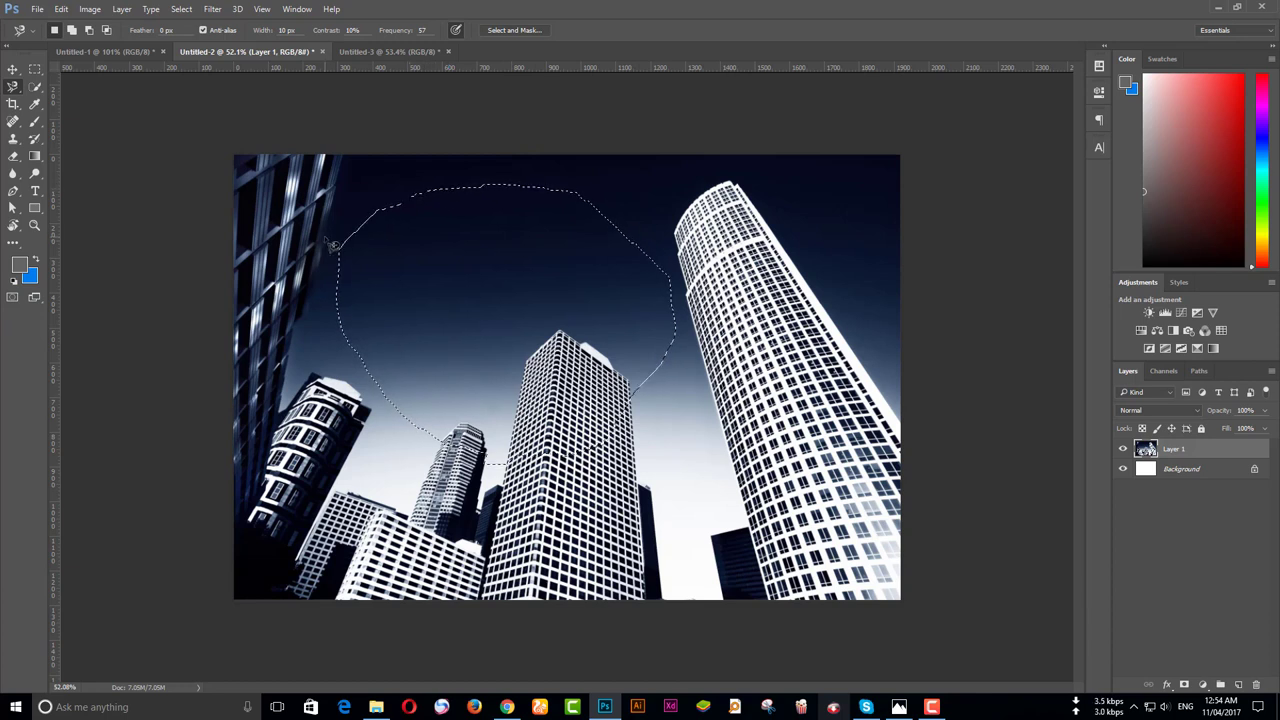
key(ctrl+j)
click(13, 68)
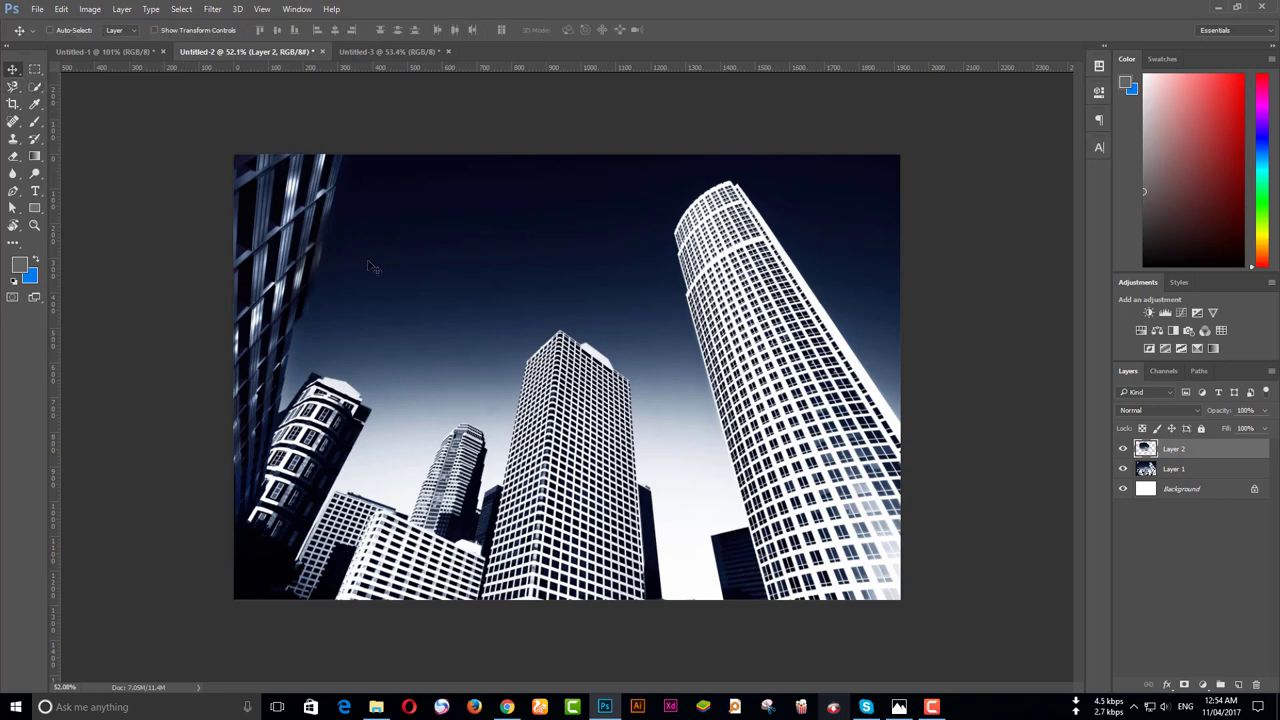
mouse_move(505, 330)
mouse_down()
mouse_move(580, 375)
mouse_move(525, 350)
mouse_up()
key(Delete)
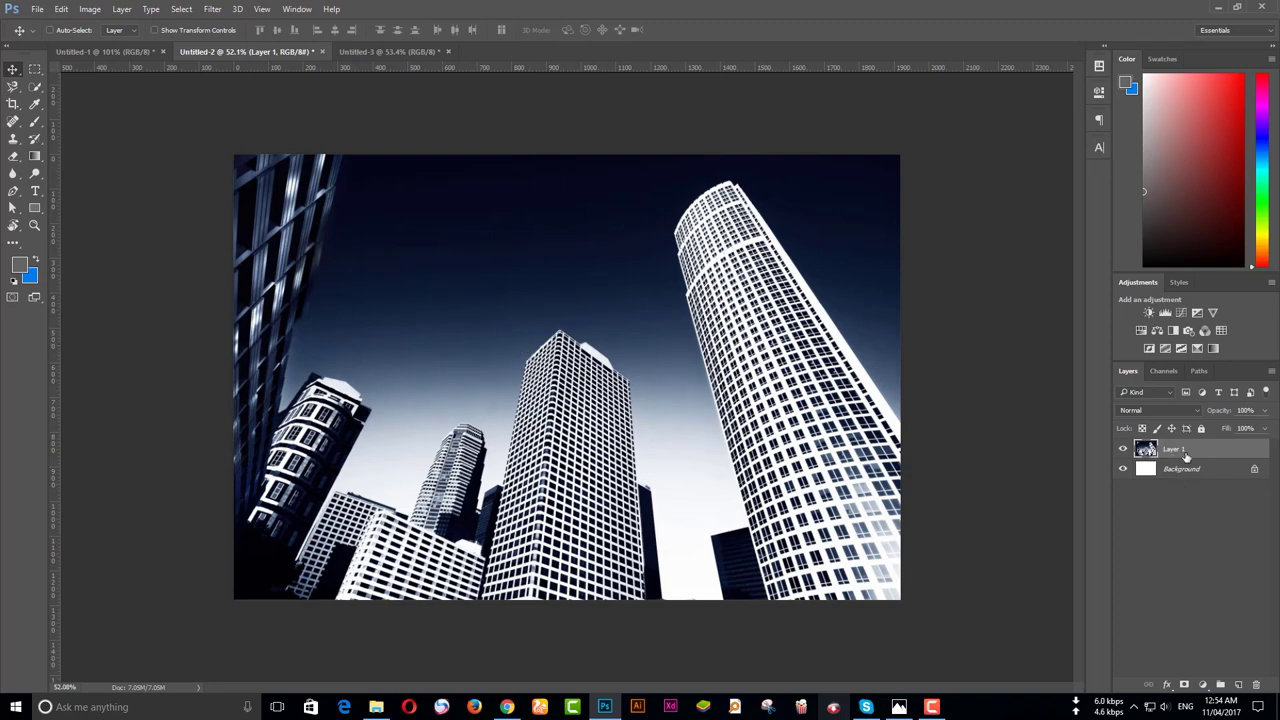
Step: Convert Layer 1 to a Smart Object from its Layers panel context menu
right_click(1187, 453)
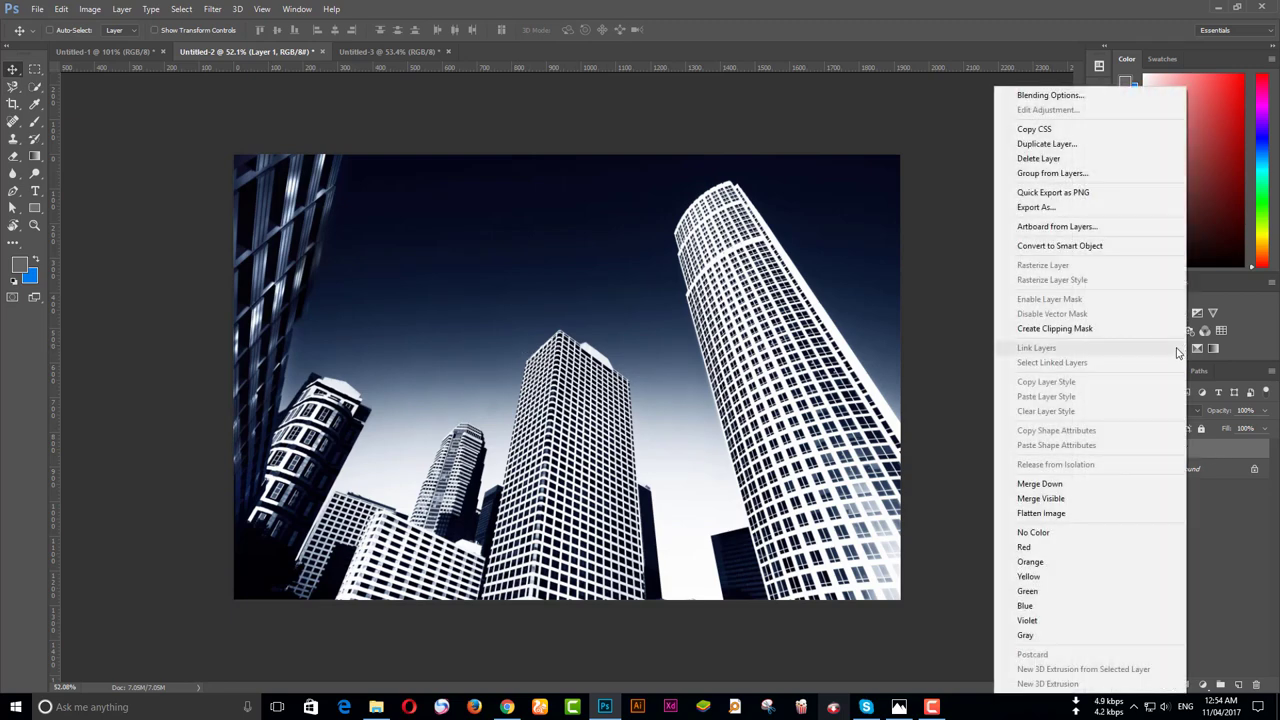
click(1085, 246)
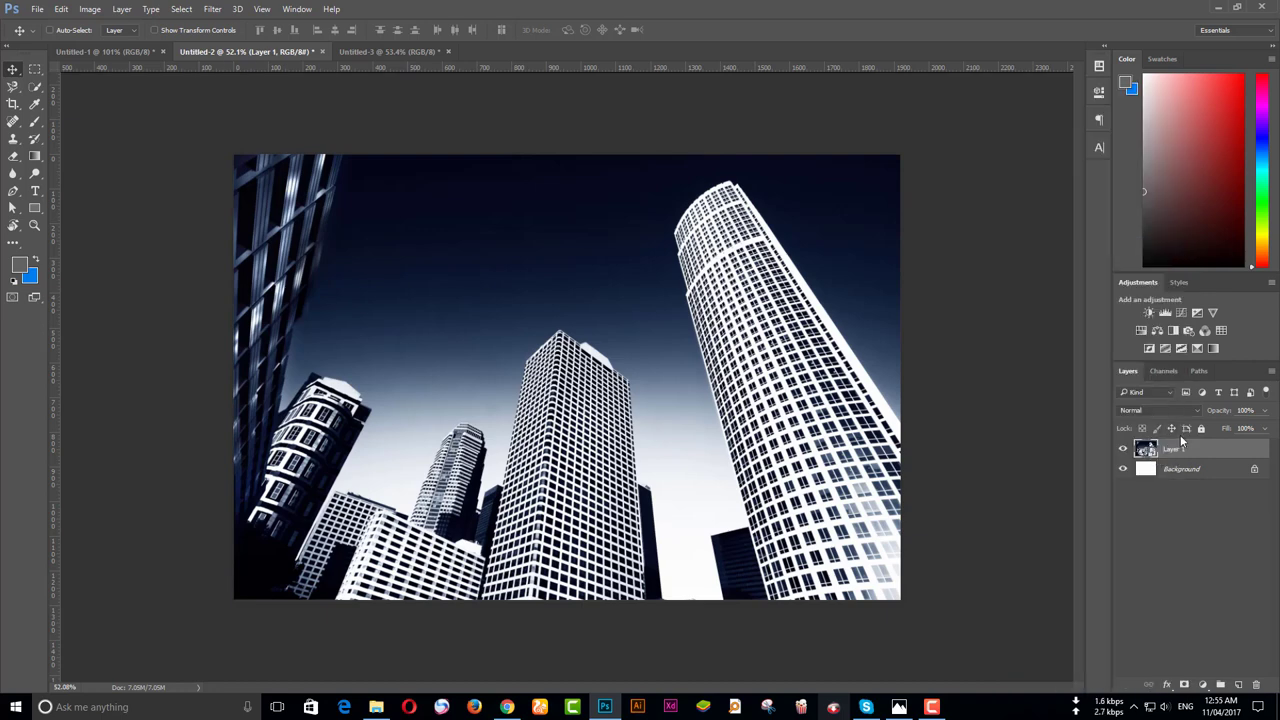
right_click(1175, 453)
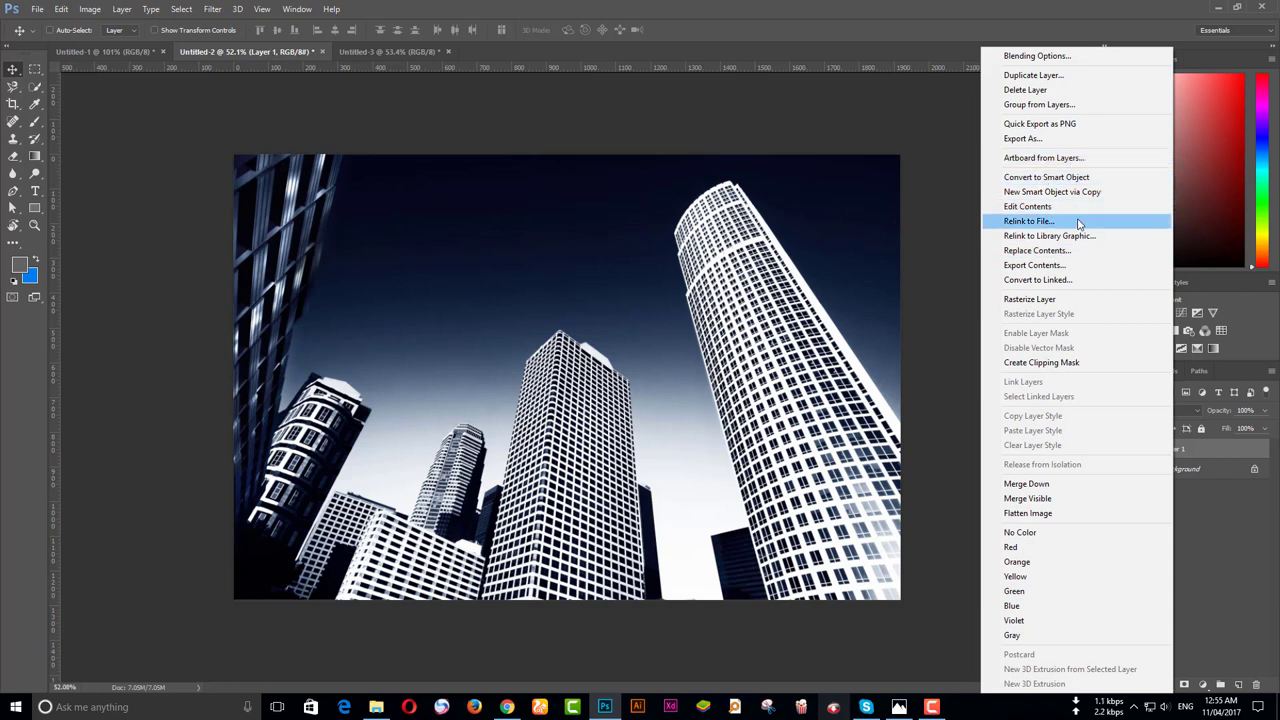
click(1075, 300)
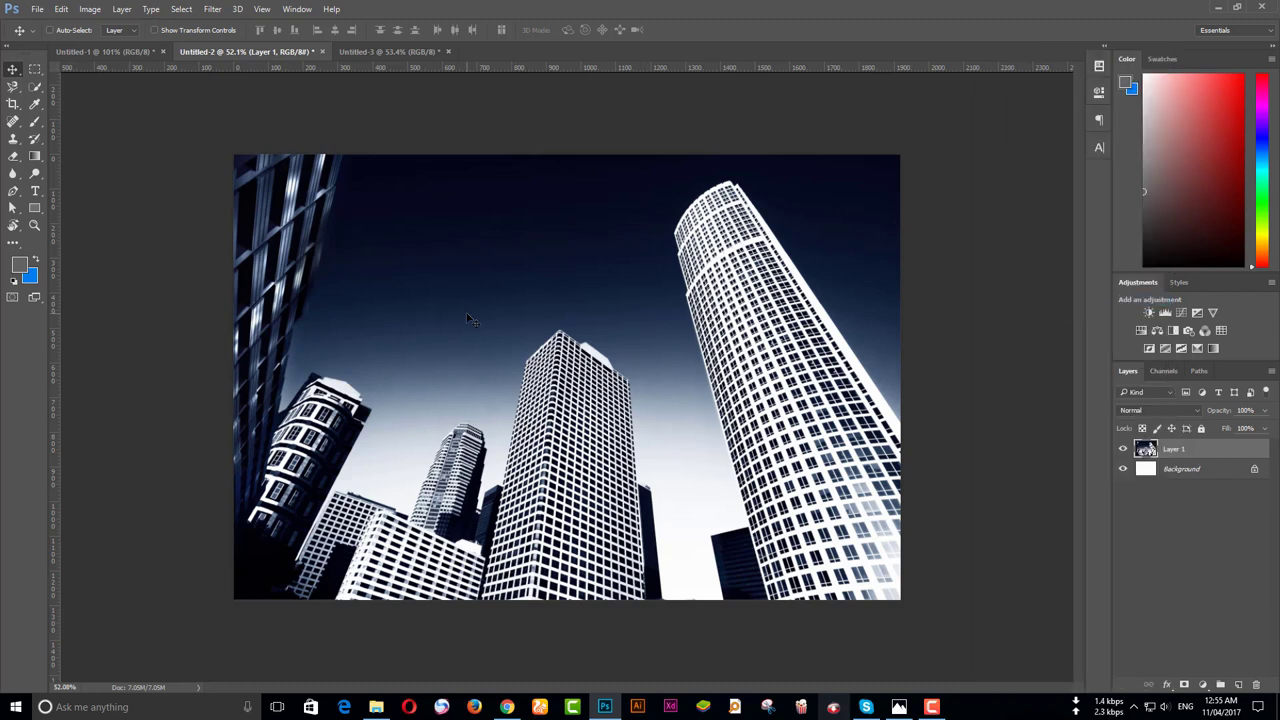
click(35, 69)
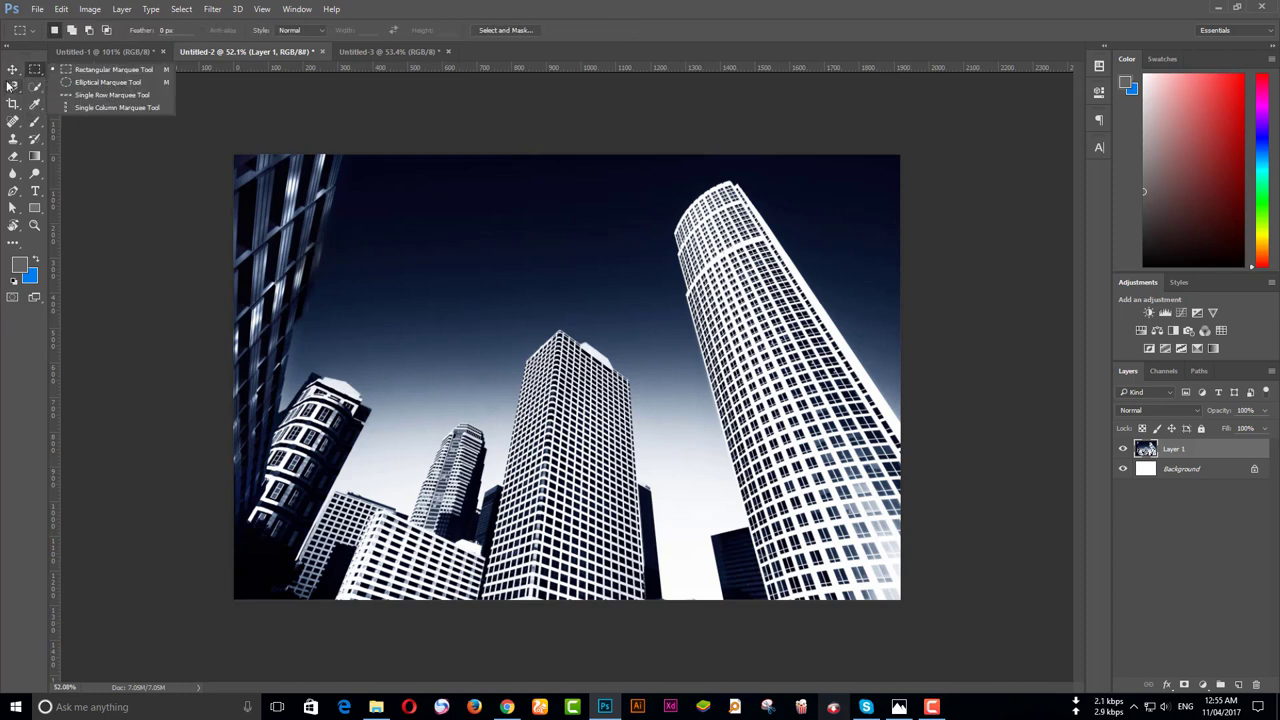
Step: Try the Quick Selection tool by painting across the dark sky, then deselect
right_click(13, 86)
click(60, 104)
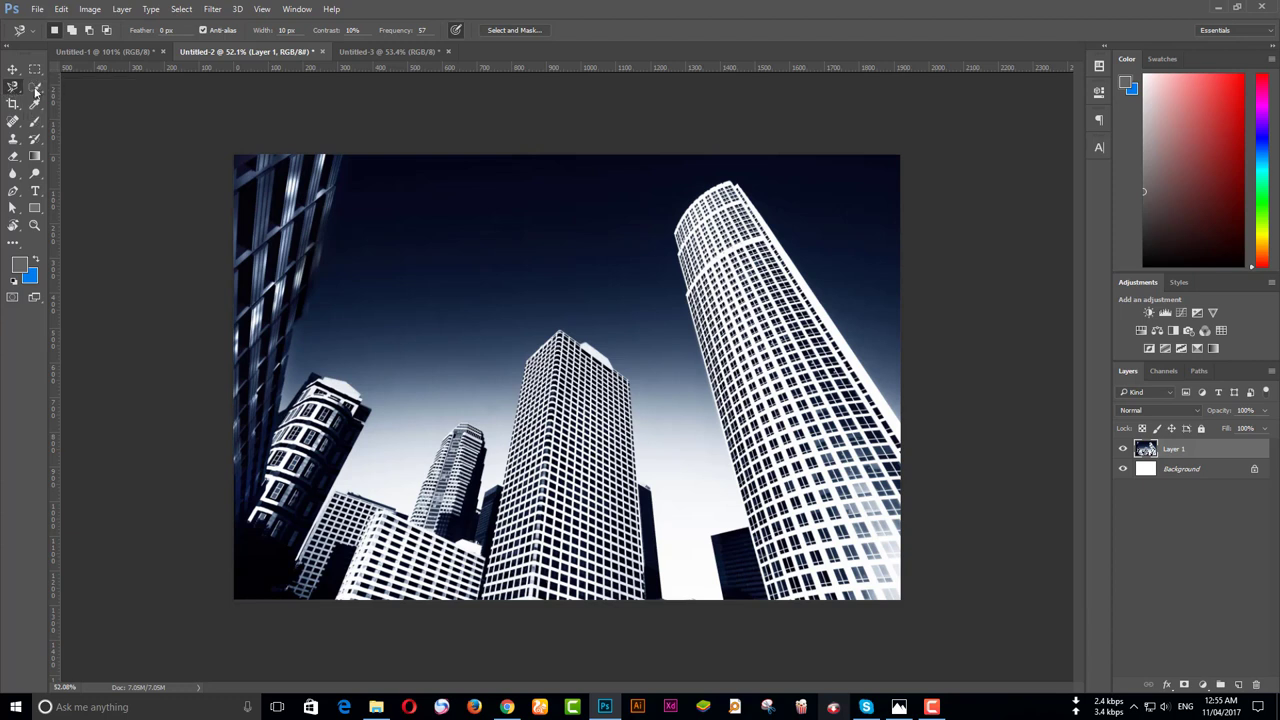
click(40, 90)
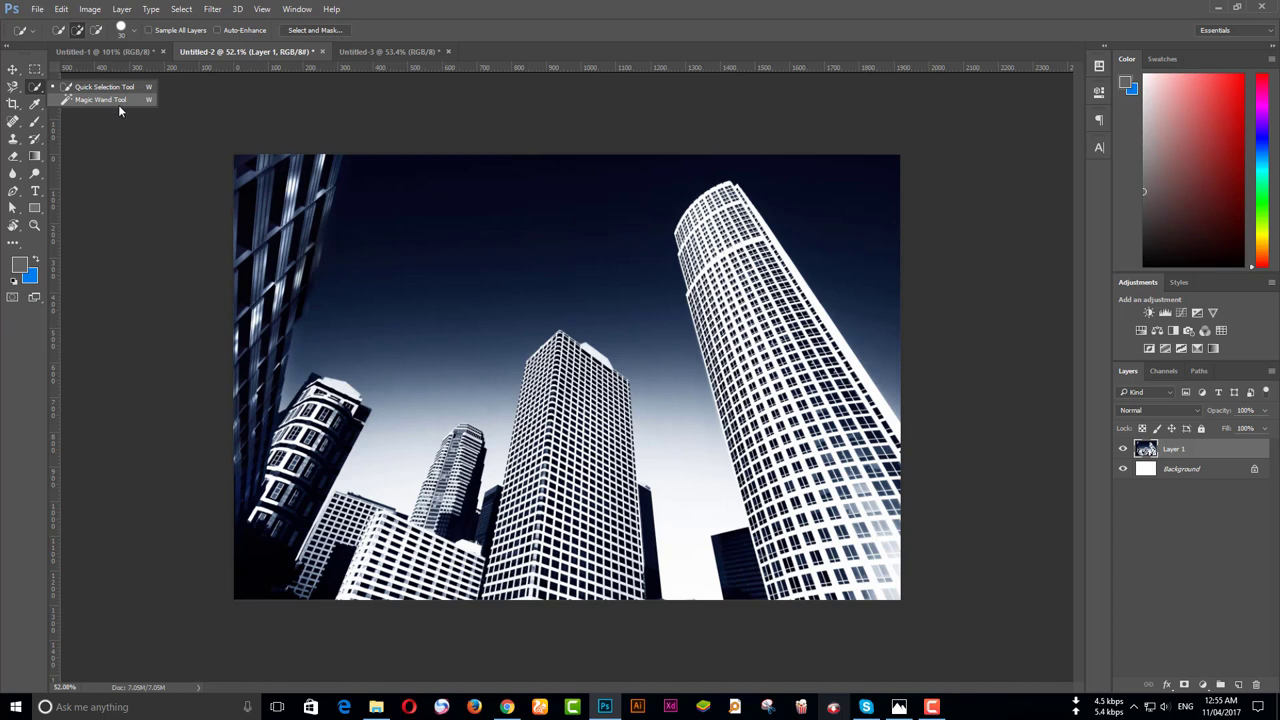
click(186, 121)
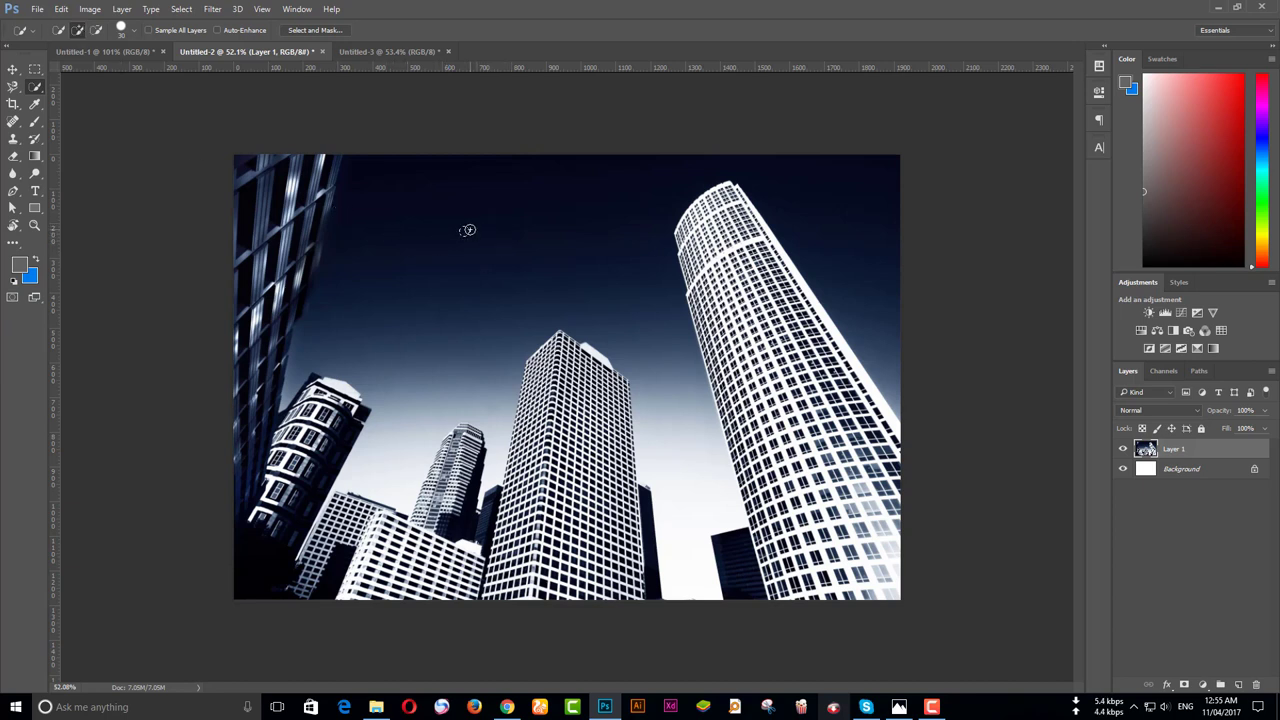
mouse_move(468, 230)
mouse_down()
mouse_move(518, 238)
mouse_move(460, 208)
mouse_up()
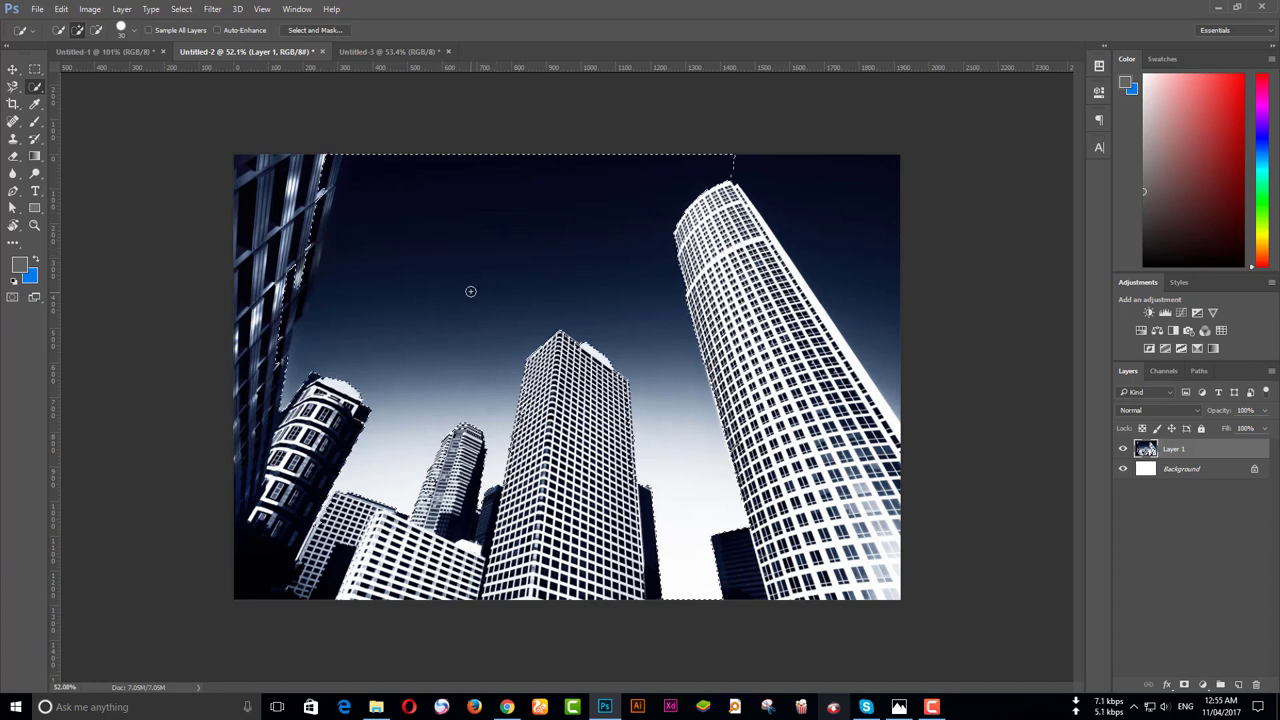
drag(460, 208, 340, 204)
key(ctrl+d)
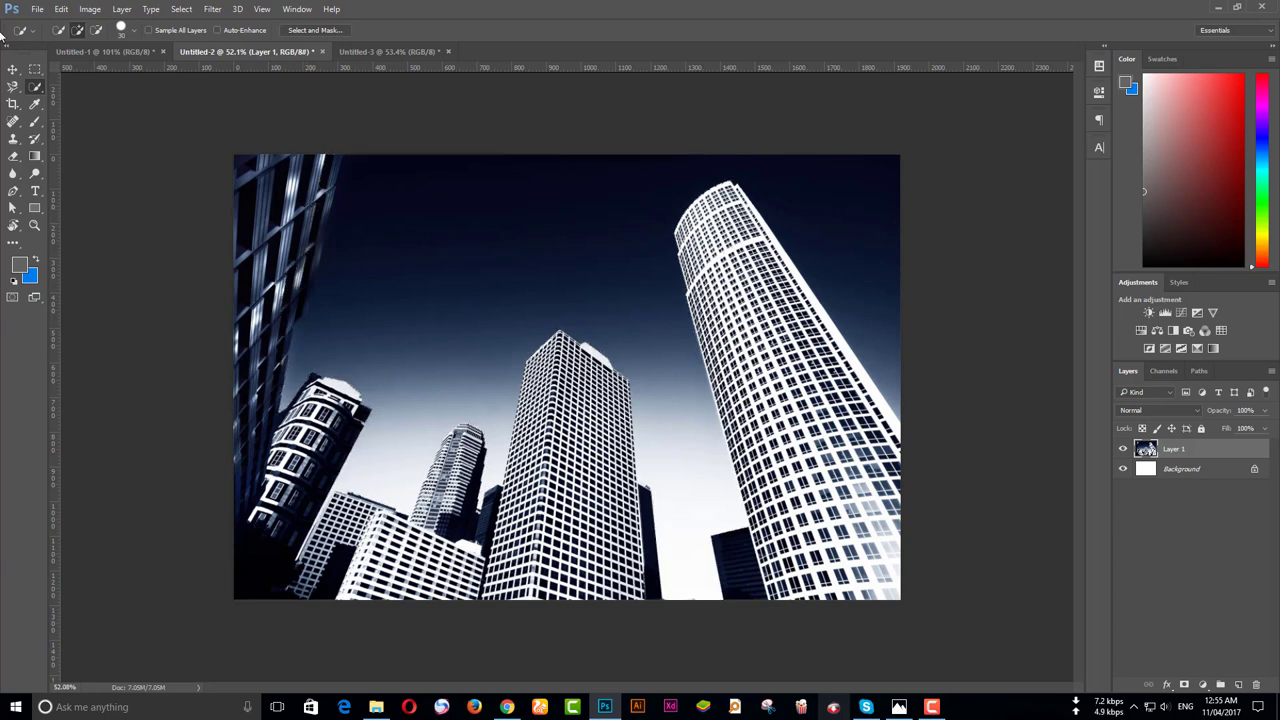
Step: Paint a small Quick Selection patch in the upper sky, then choose the Magic Wand Tool
right_click(38, 88)
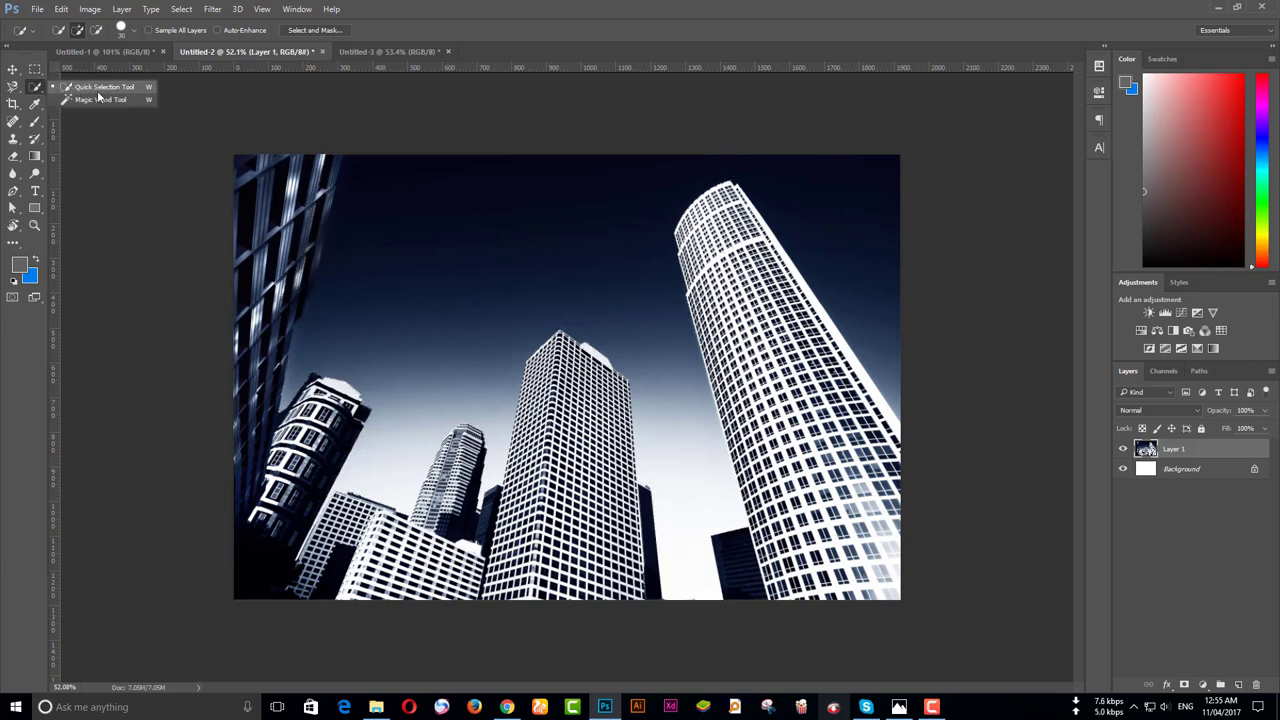
click(98, 90)
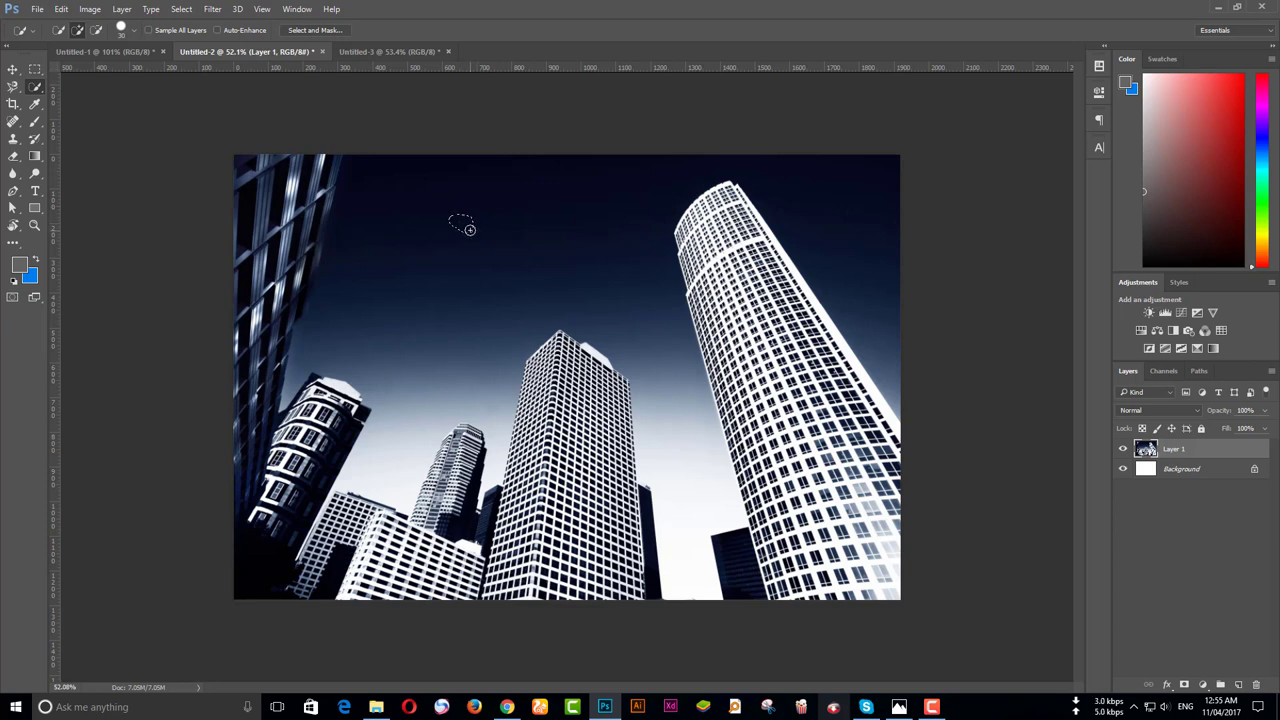
drag(470, 230, 481, 227)
click(1259, 636)
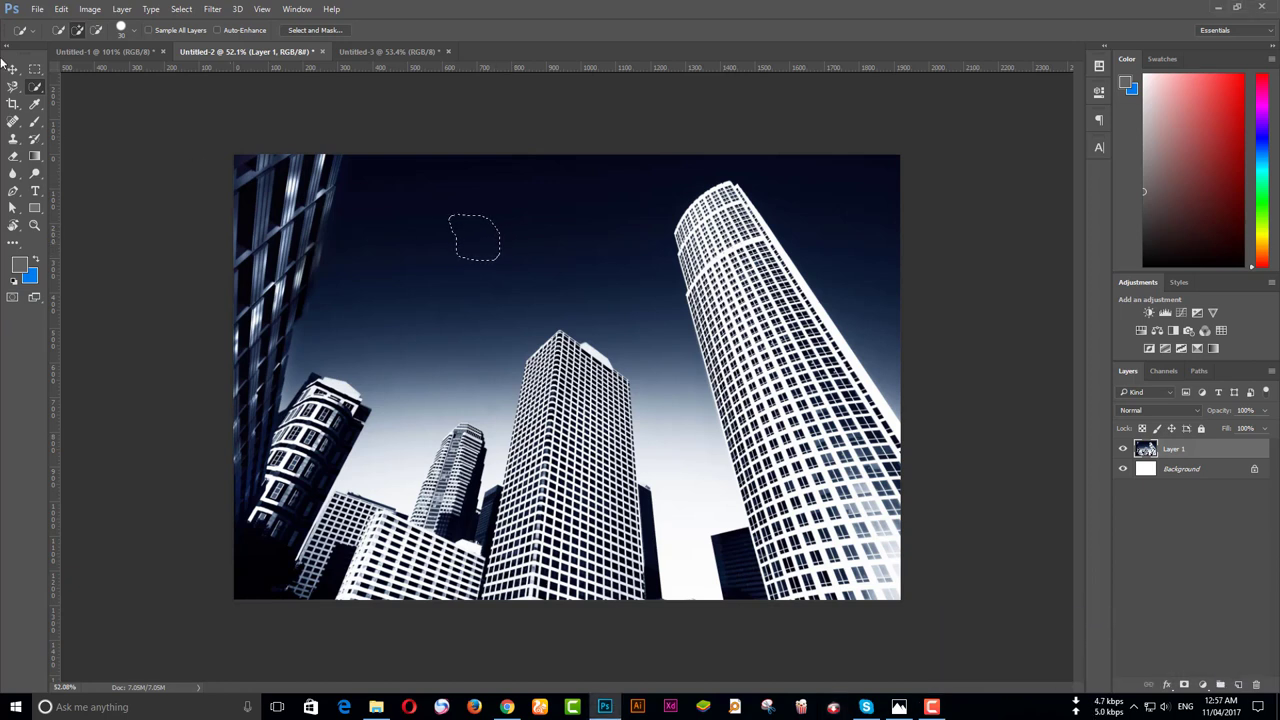
right_click(36, 90)
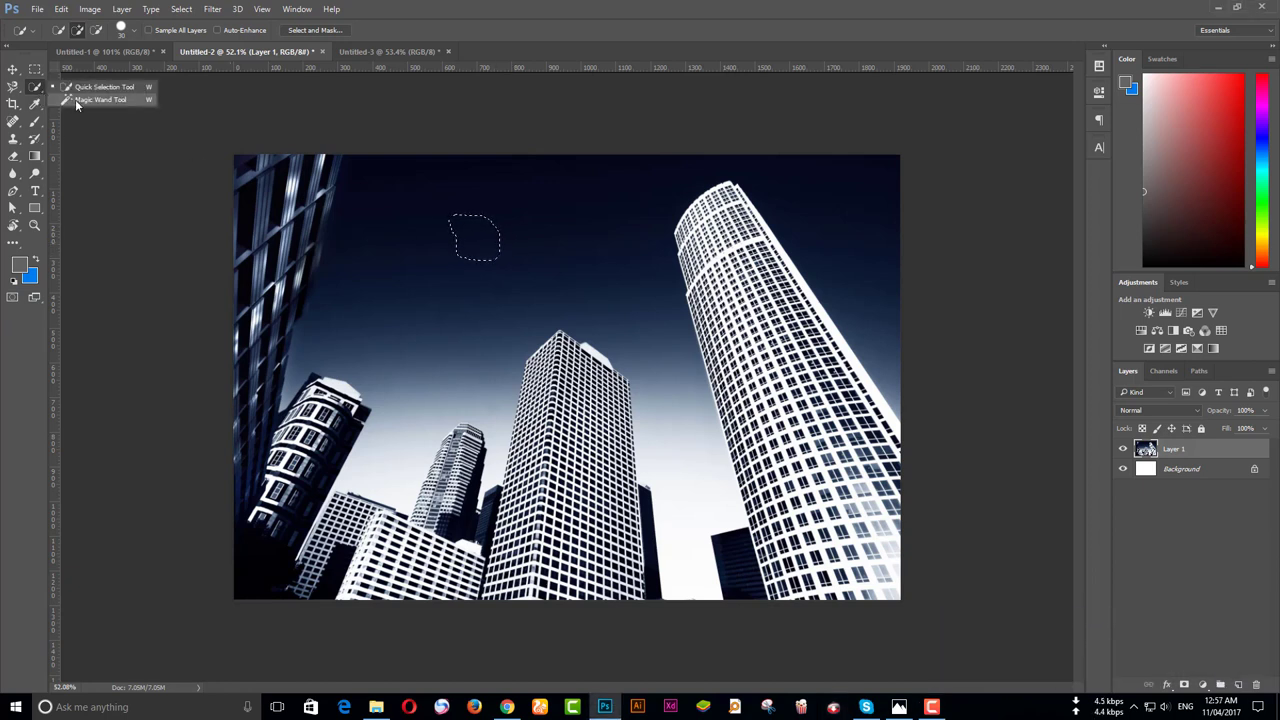
click(77, 100)
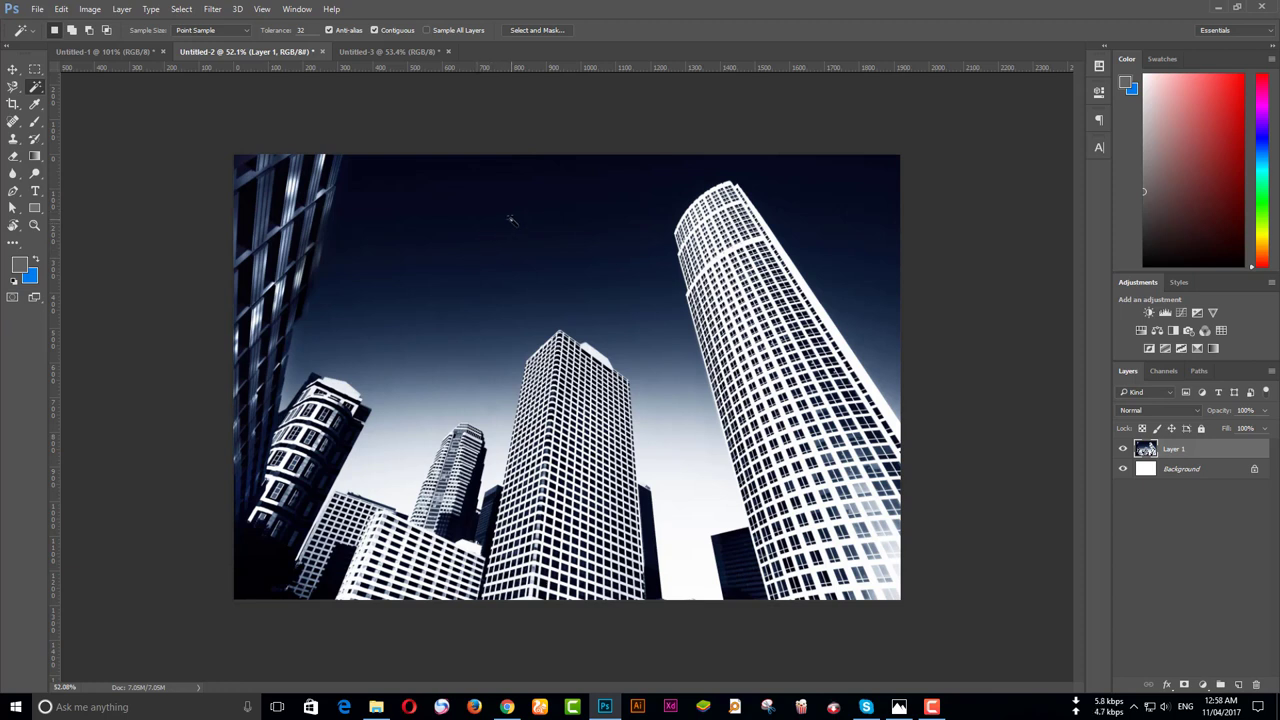
click(488, 252)
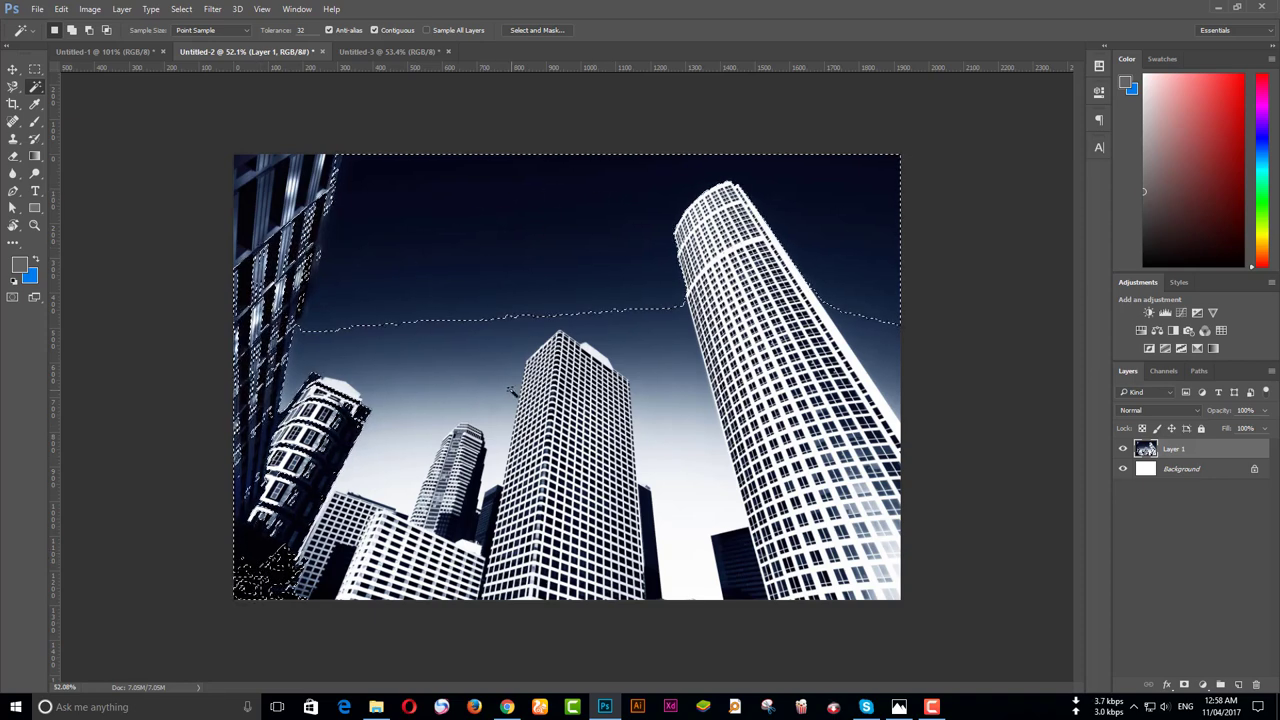
click(1238, 685)
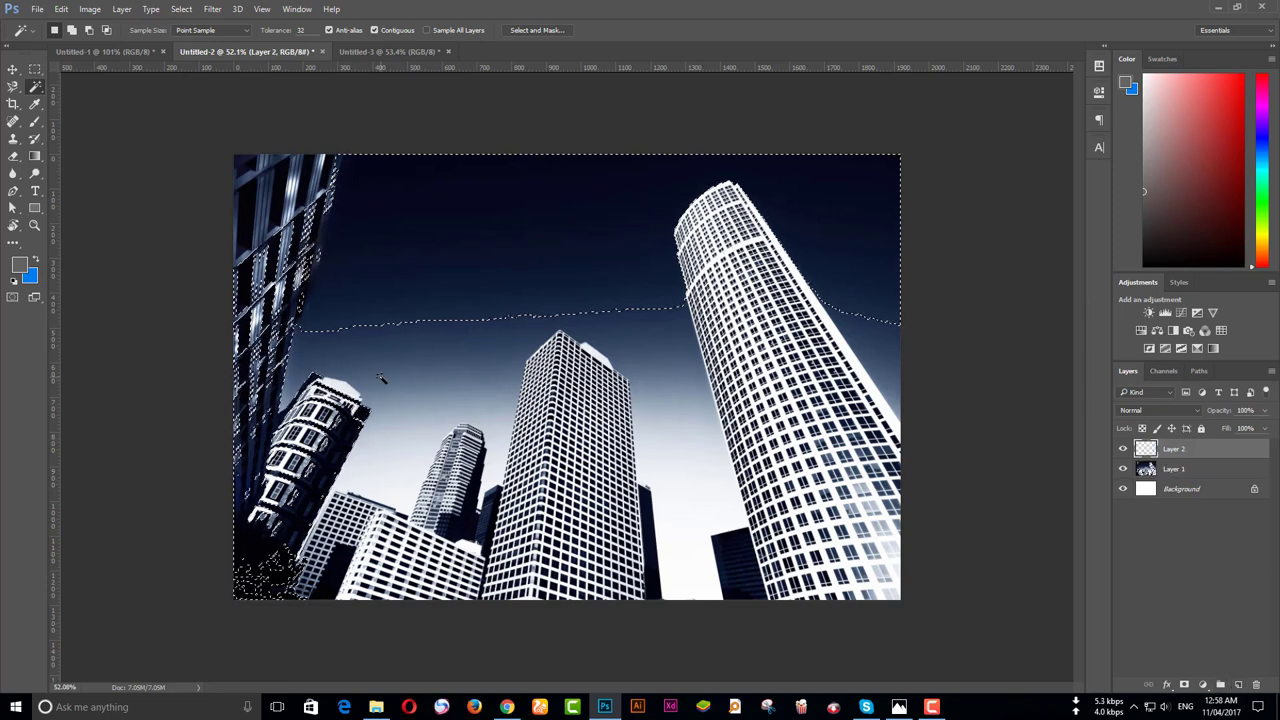
key(ctrl+BackSpace)
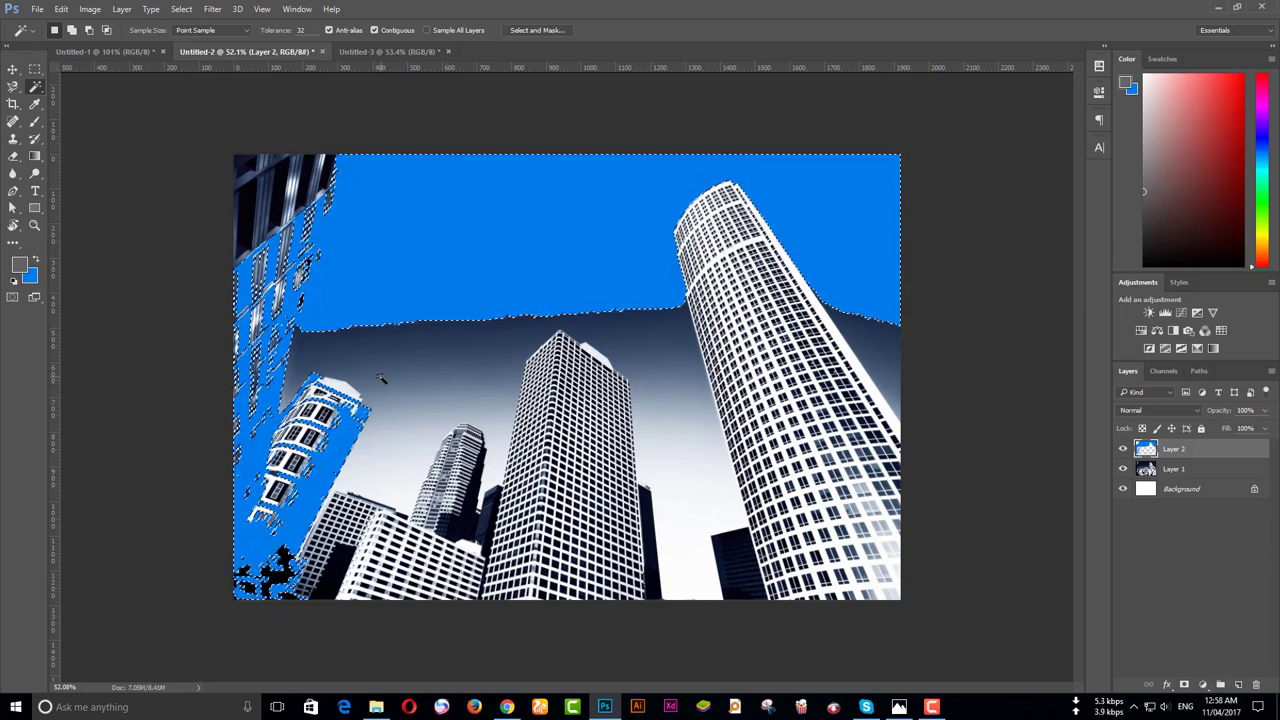
key(ctrl+d)
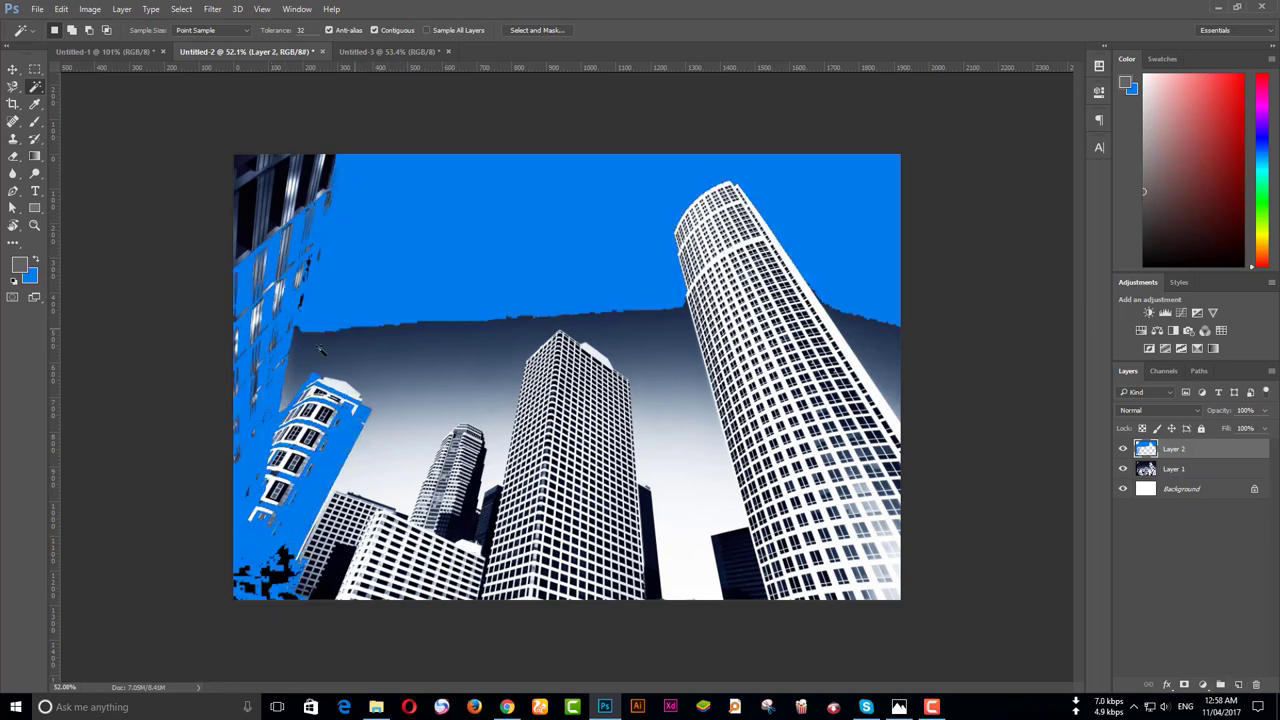
scroll(285, 355, up, 3)
scroll(500, 430, down, 4)
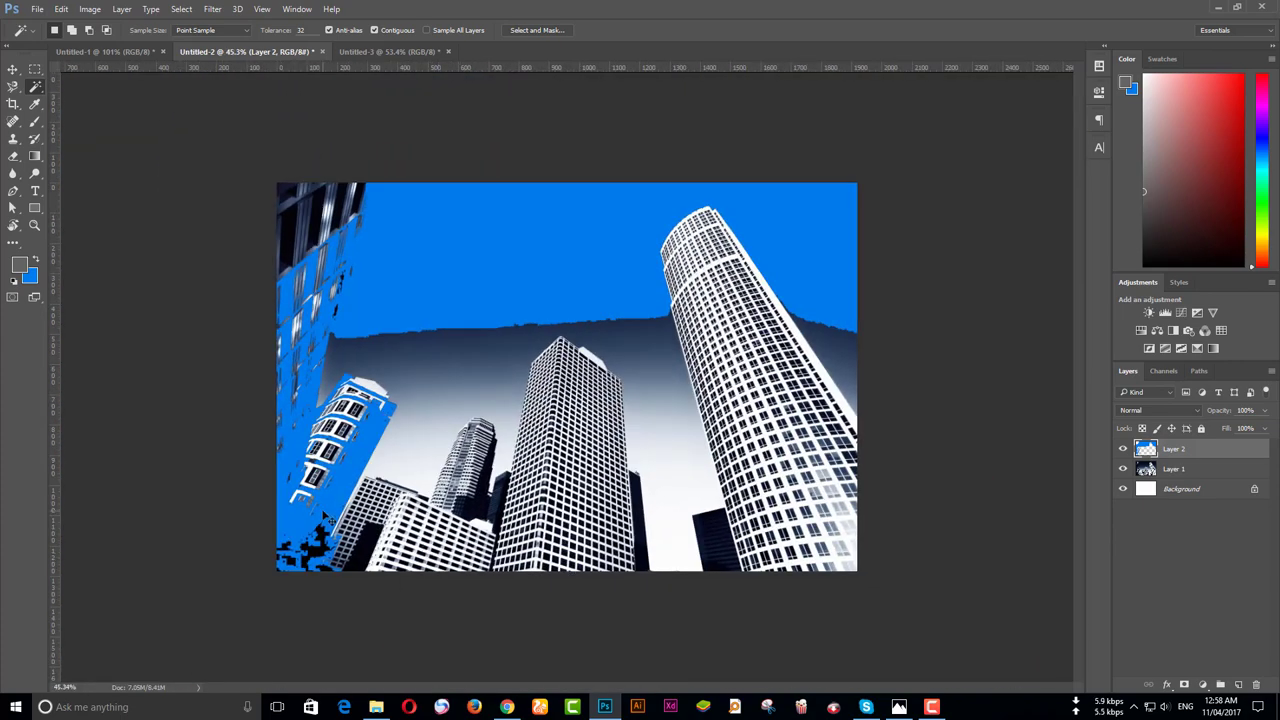
key(ctrl+alt+z)
key(ctrl+alt+z)
key(ctrl+alt+z)
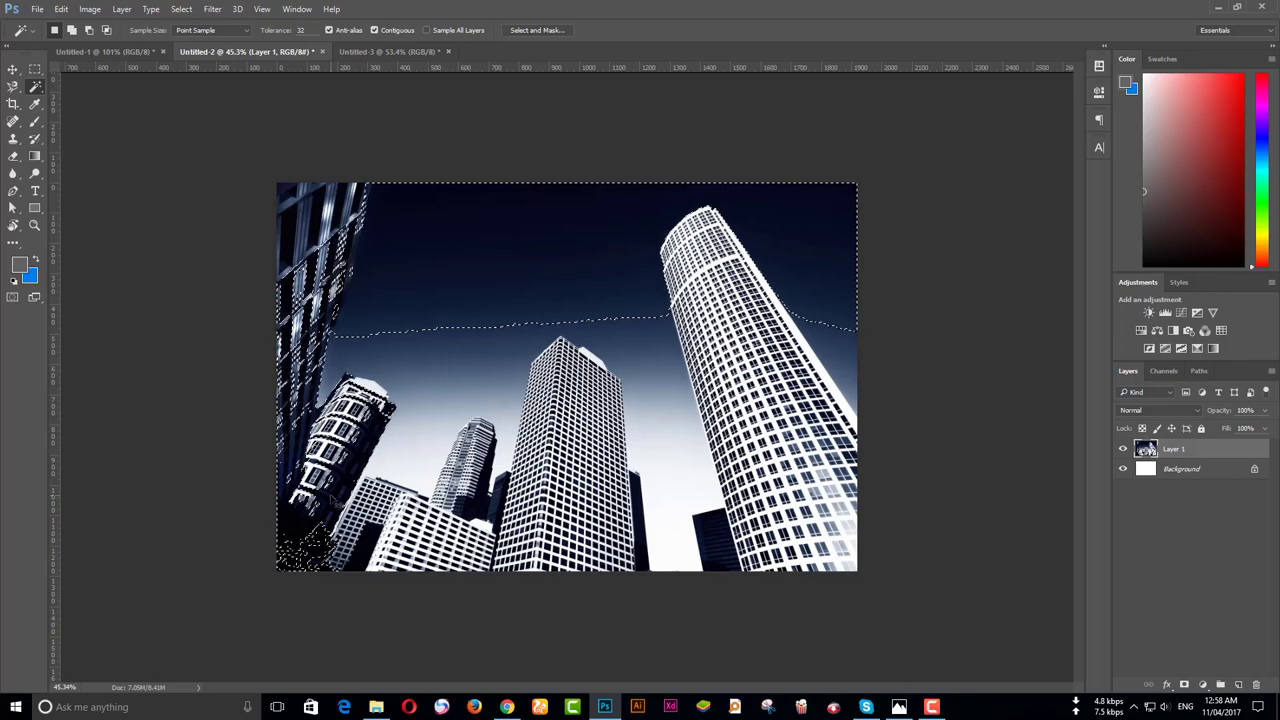
key(ctrl+alt+z)
scroll(756, 357, up, 5)
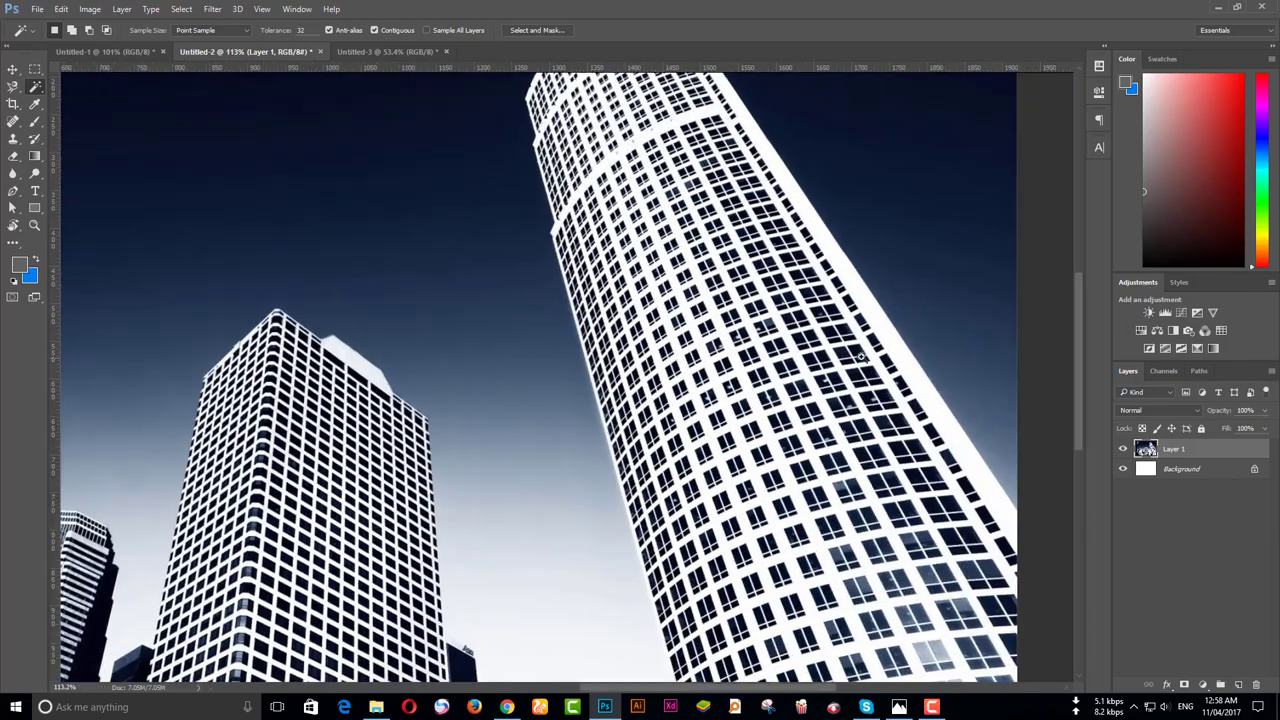
click(888, 333)
scroll(888, 333, down, 5)
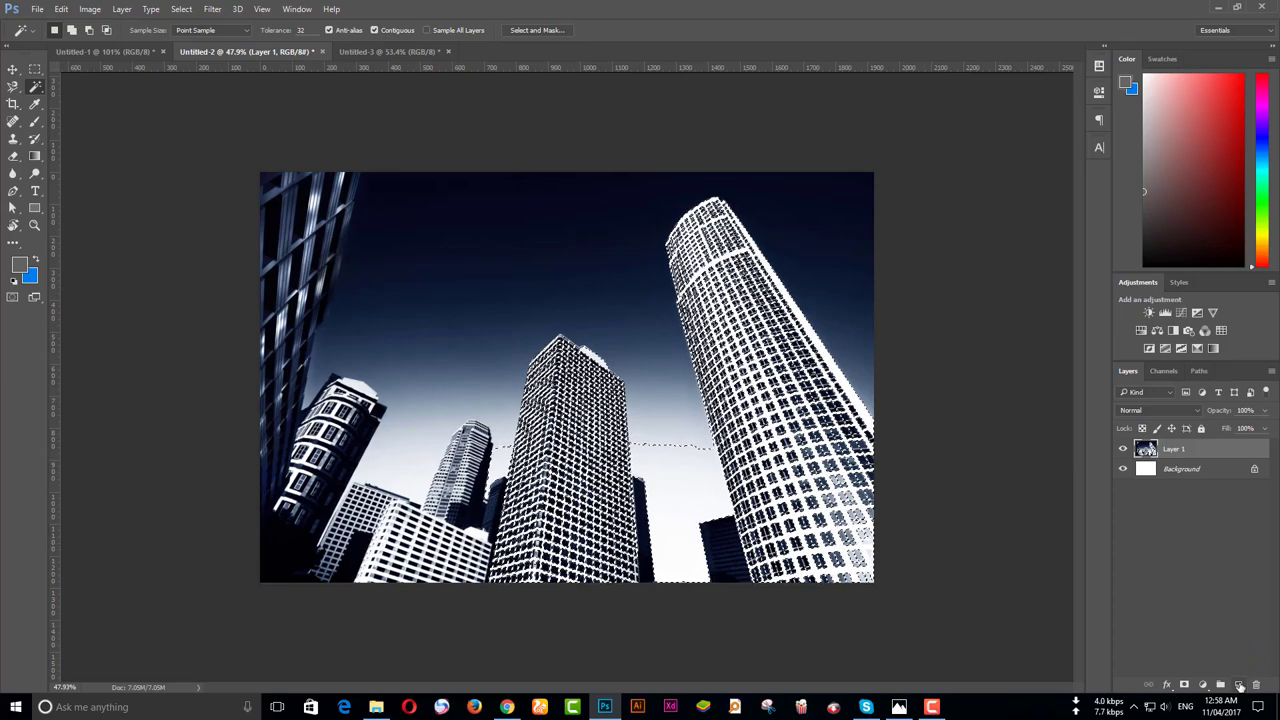
key(ctrl+j)
key(ctrl+BackSpace)
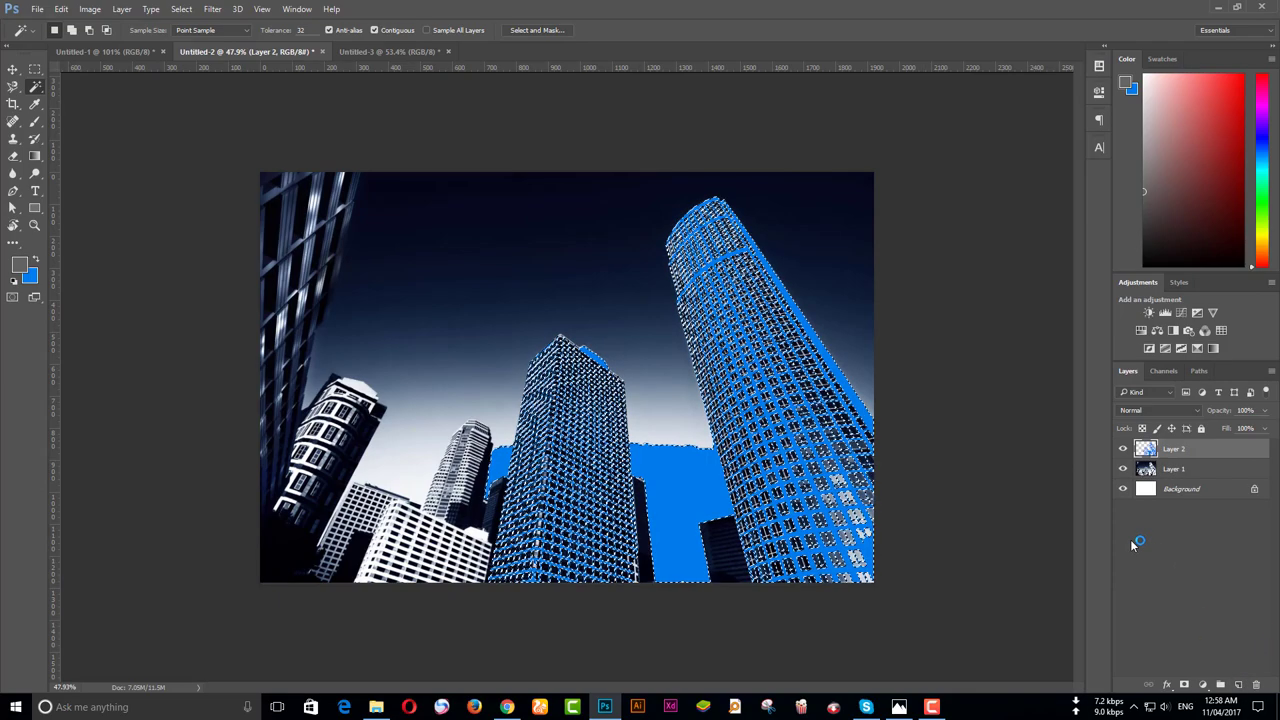
key(ctrl+d)
scroll(834, 364, up, 10)
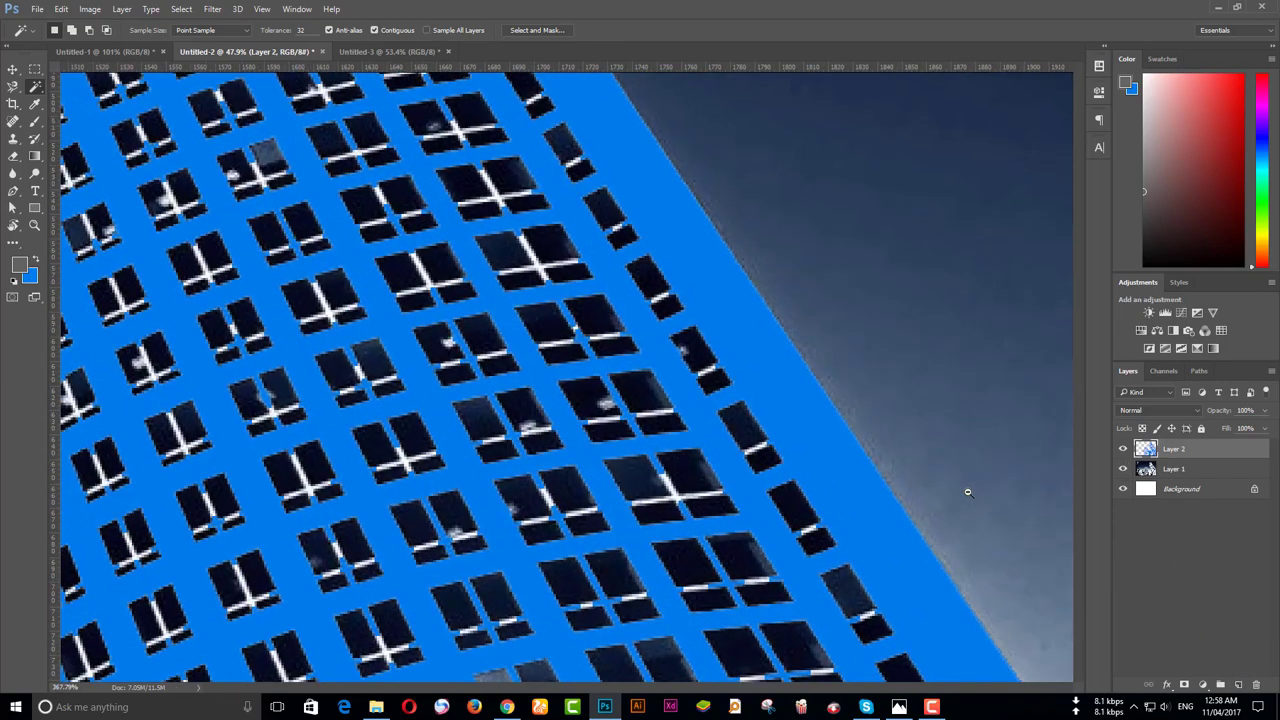
drag(398, 339, 508, 449)
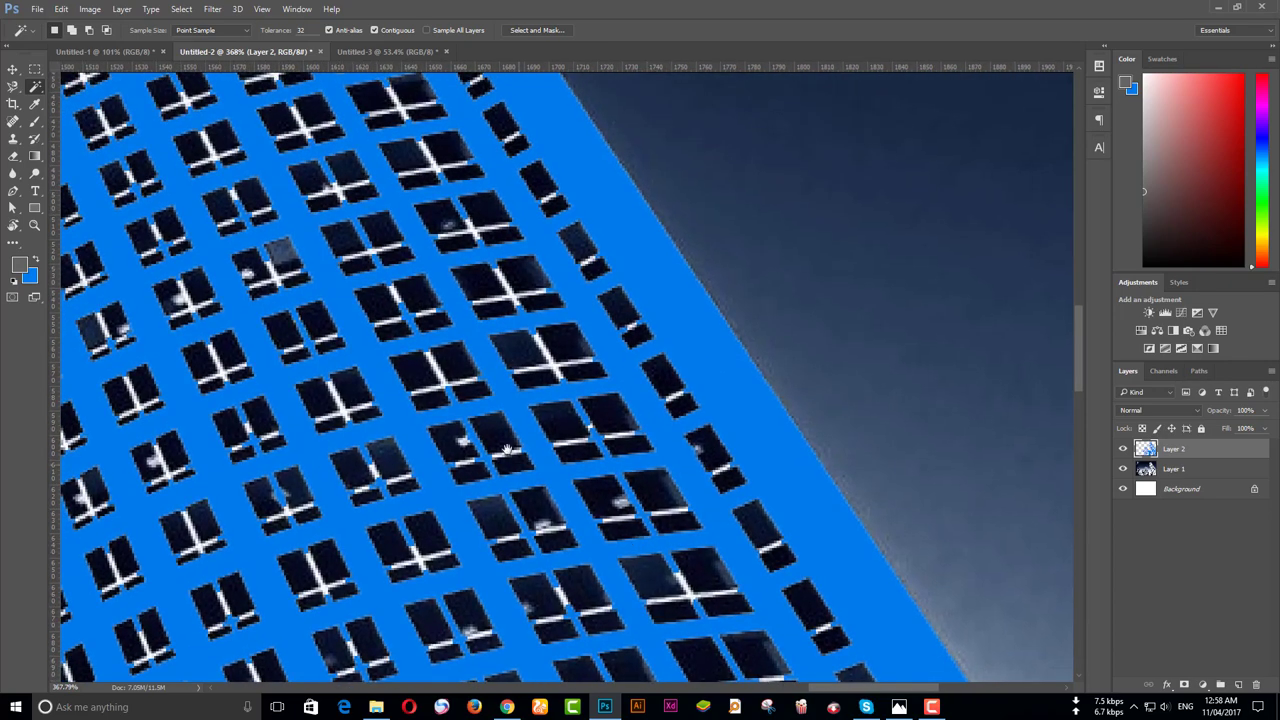
scroll(431, 384, down, 5)
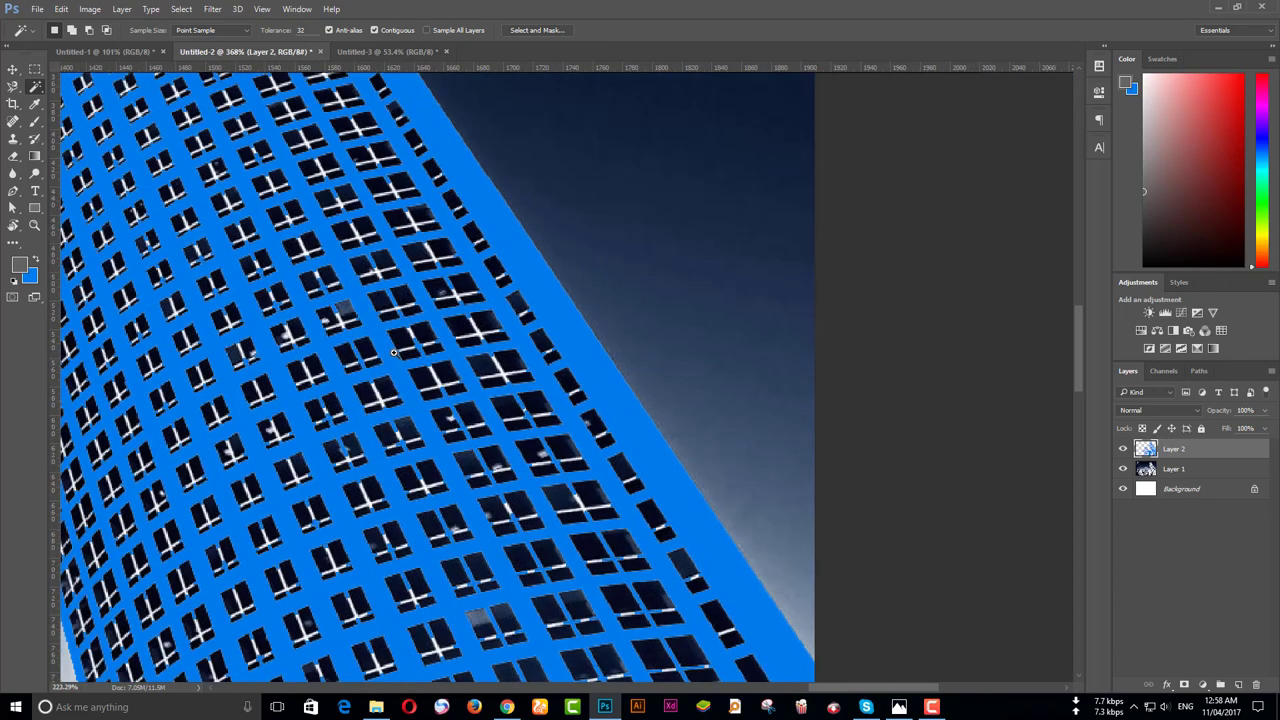
scroll(500, 400, down, 4)
scroll(592, 427, down, 1)
scroll(800, 416, up, 10)
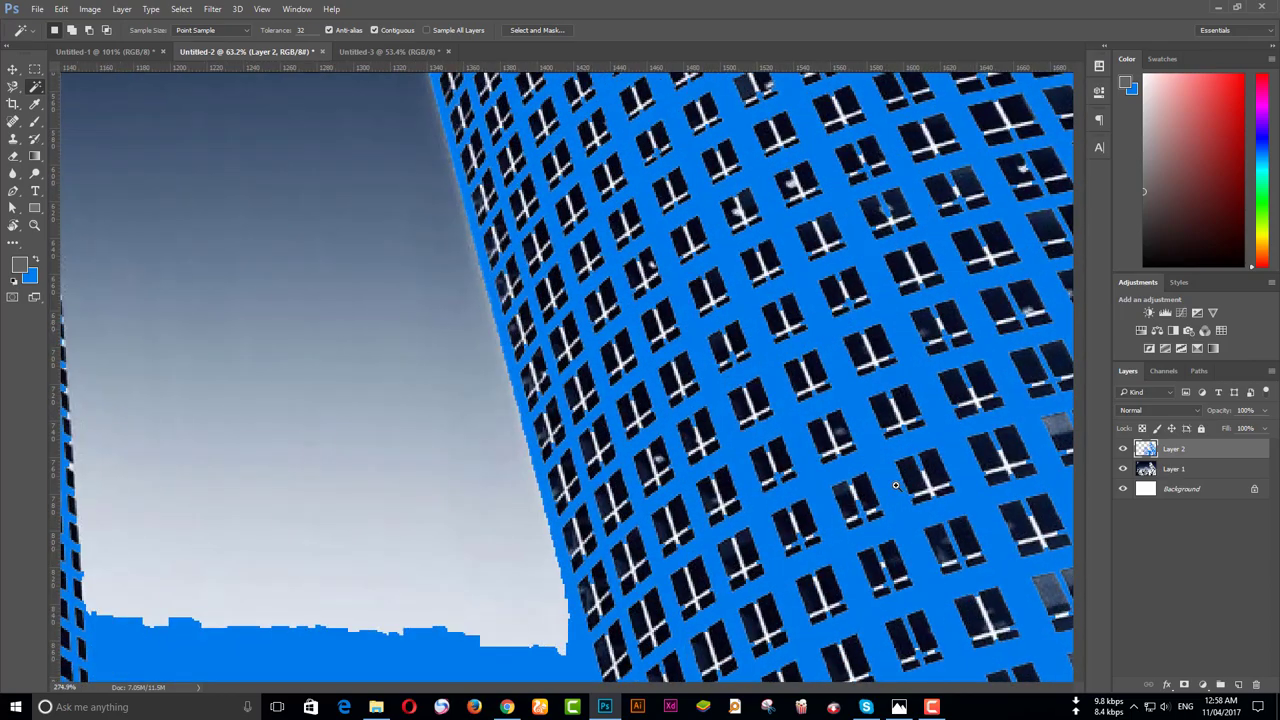
scroll(700, 430, down, 2)
scroll(658, 450, down, 2)
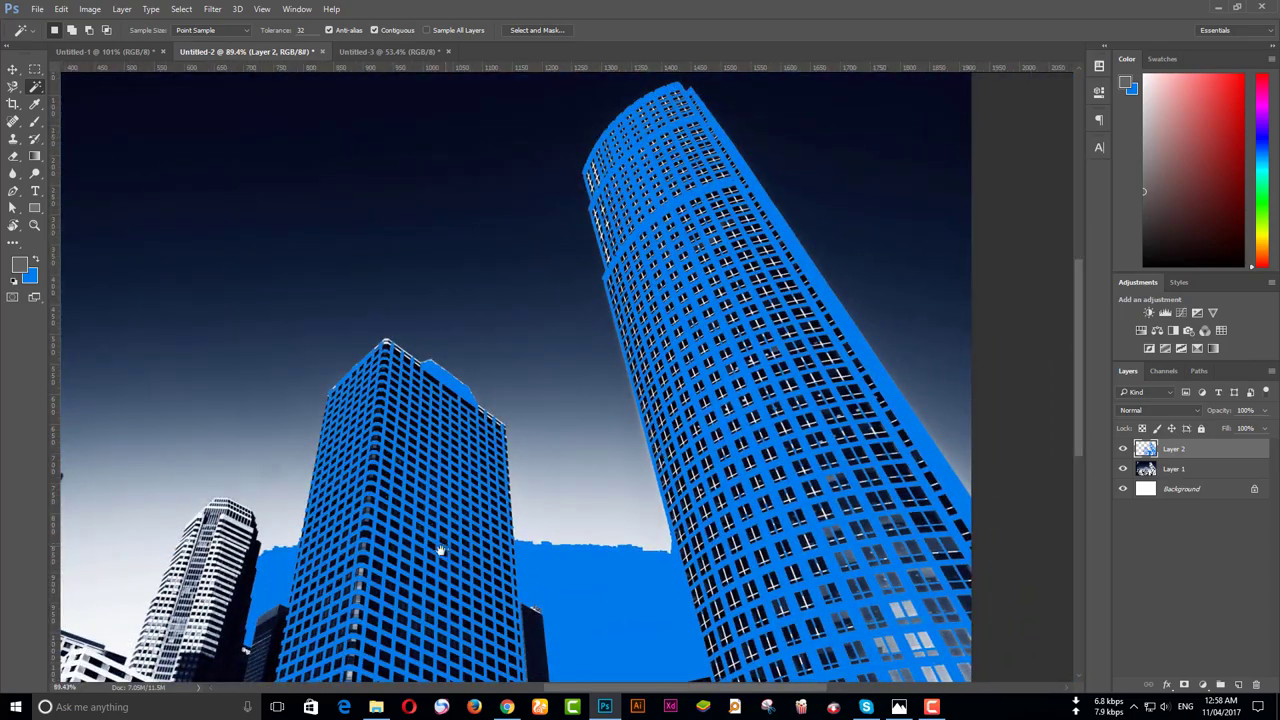
scroll(437, 543, down, 3)
scroll(600, 466, down, 3)
drag(600, 466, 636, 525)
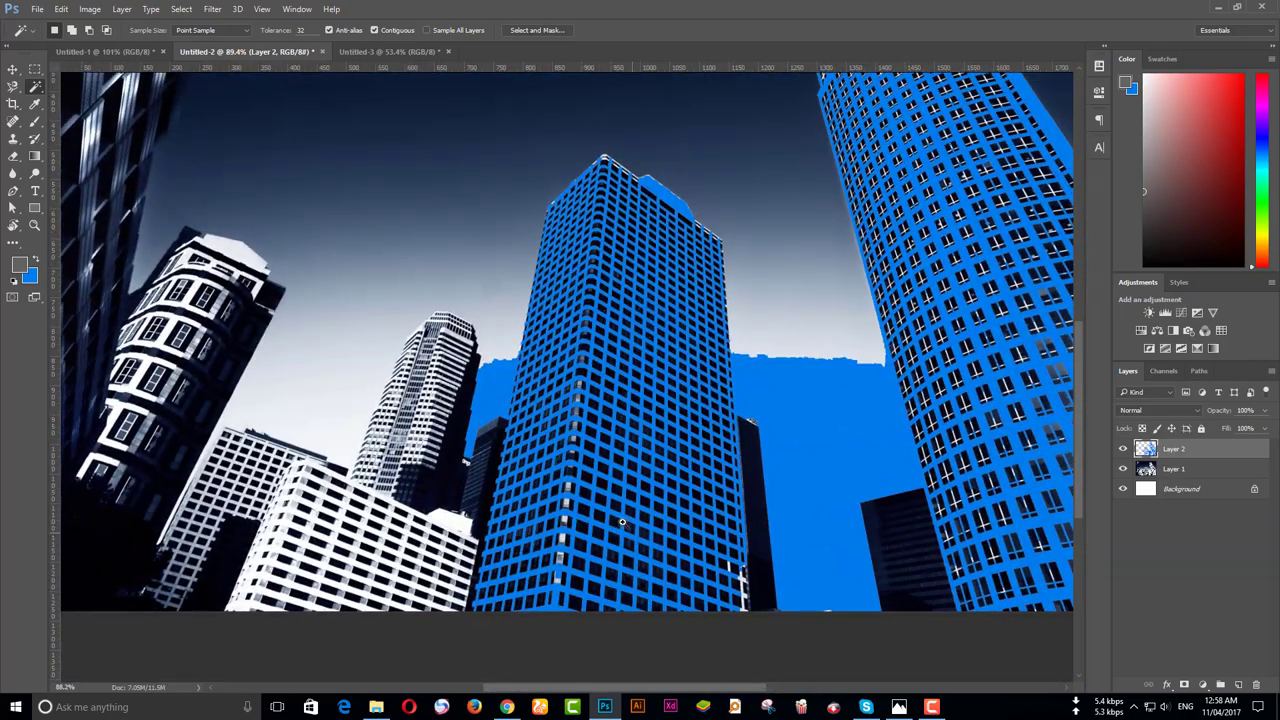
key(ctrl+alt+z)
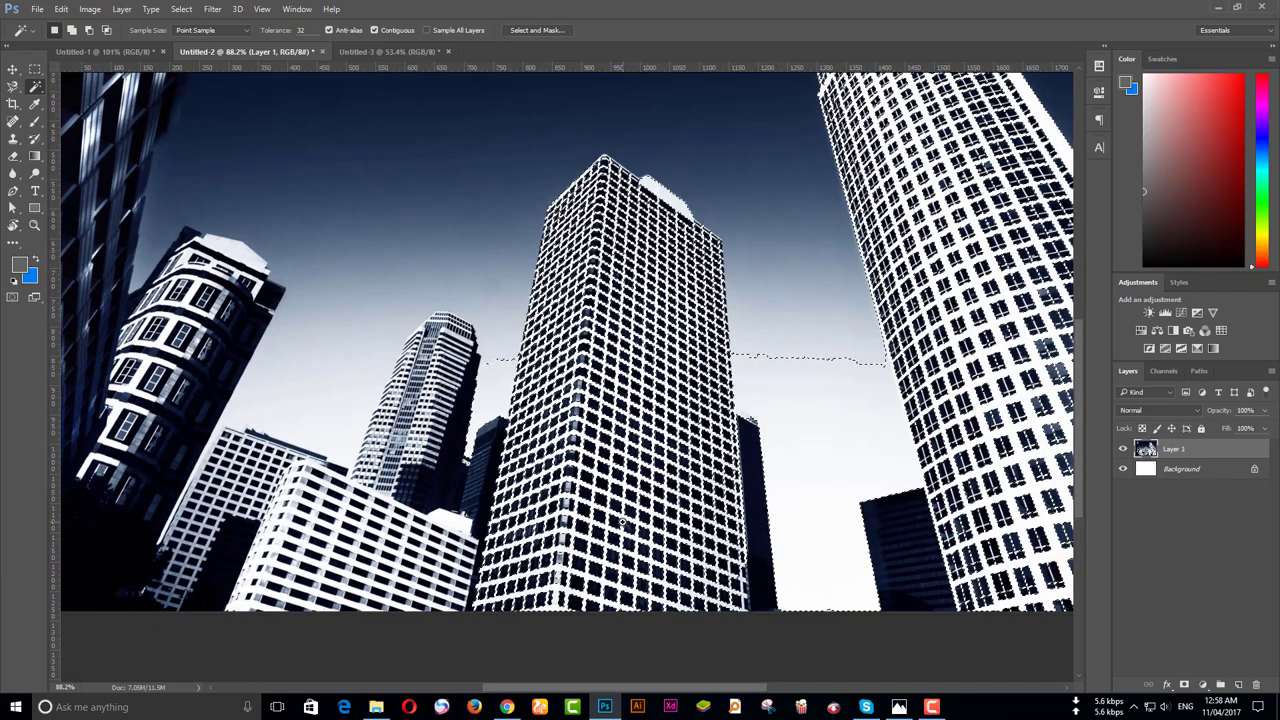
key(ctrl+d)
scroll(605, 498, down, 5)
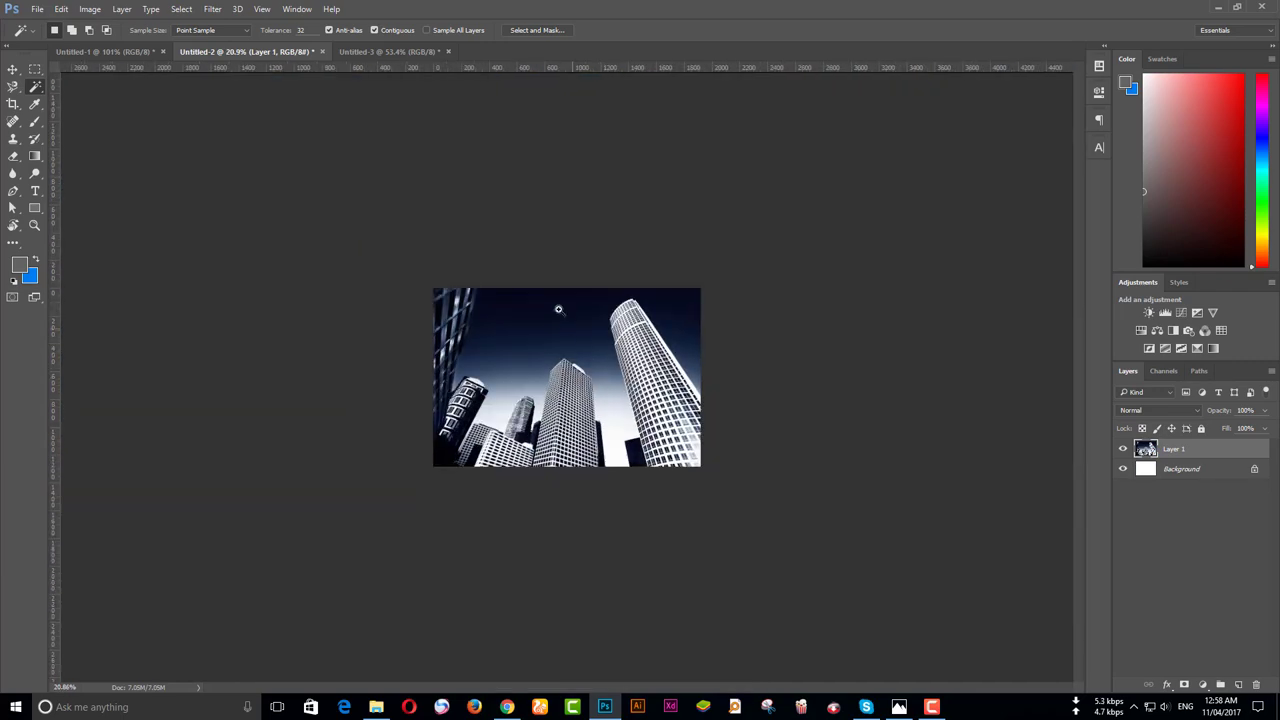
key(ctrl+0)
scroll(608, 360, down, 5)
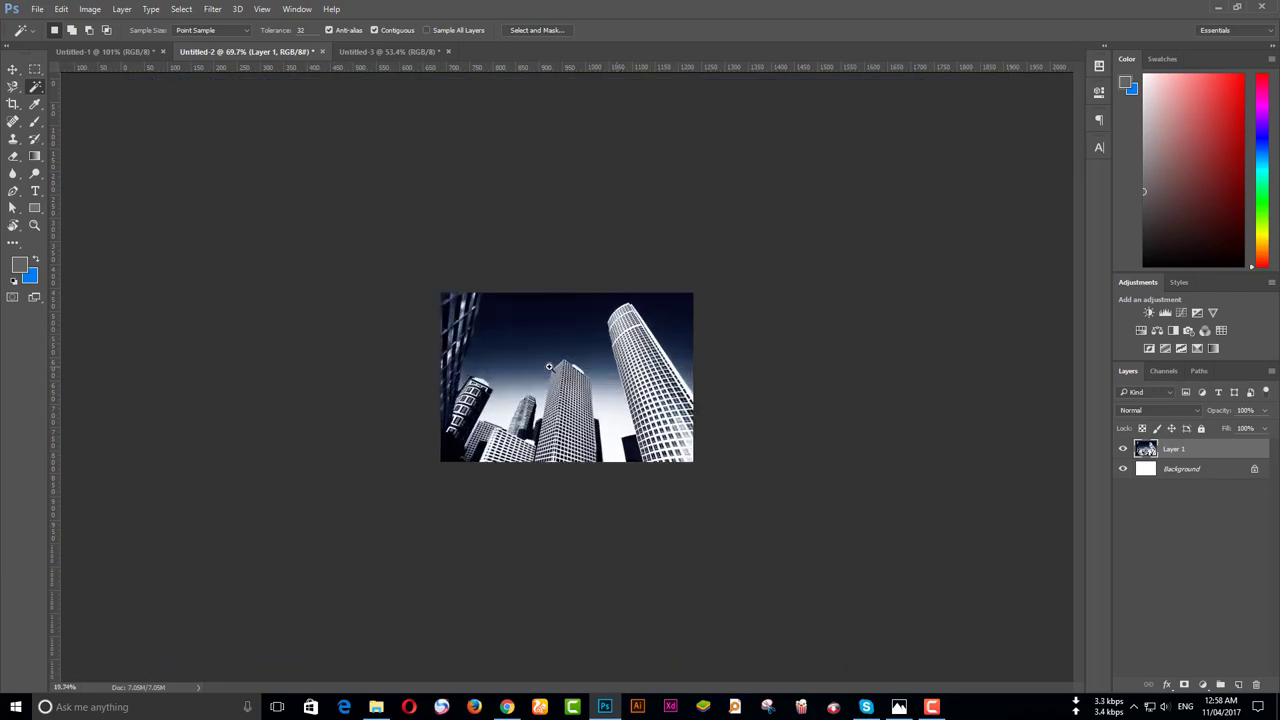
scroll(608, 360, up, 4)
right_click(36, 91)
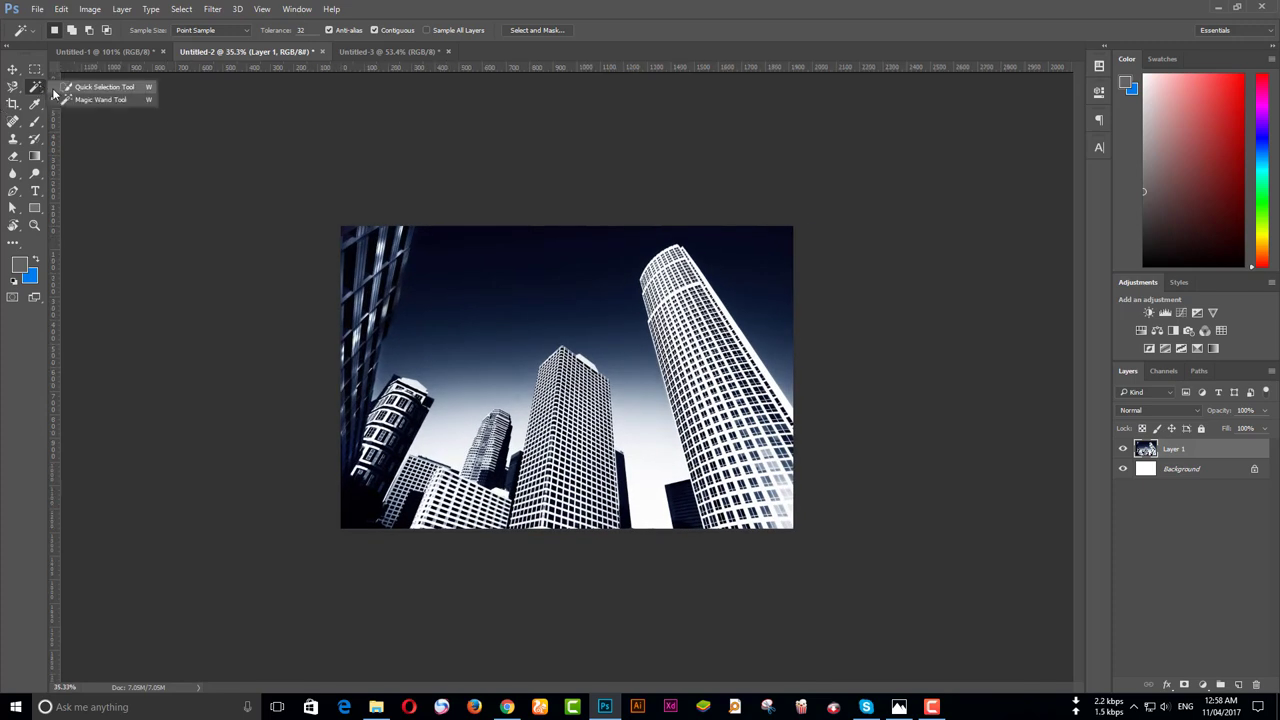
Step: Switch to Untitled-1 and unlock its blue Background into Layer 0
click(111, 99)
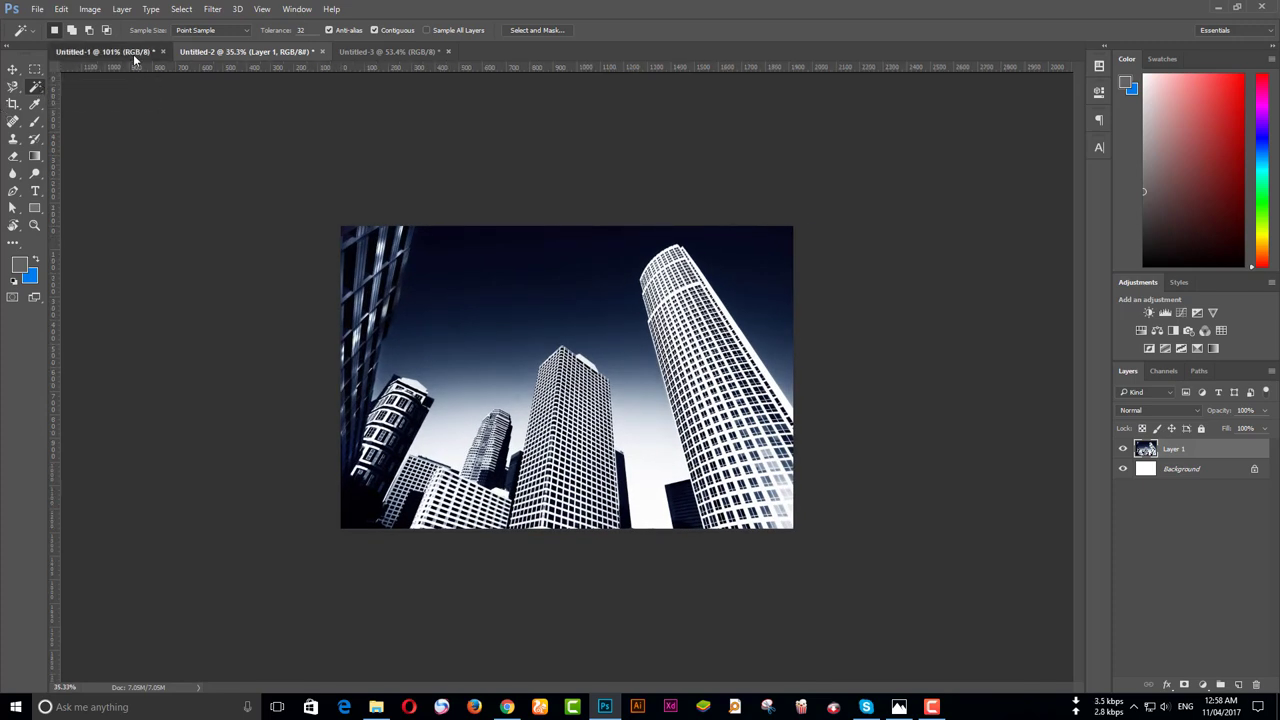
click(125, 52)
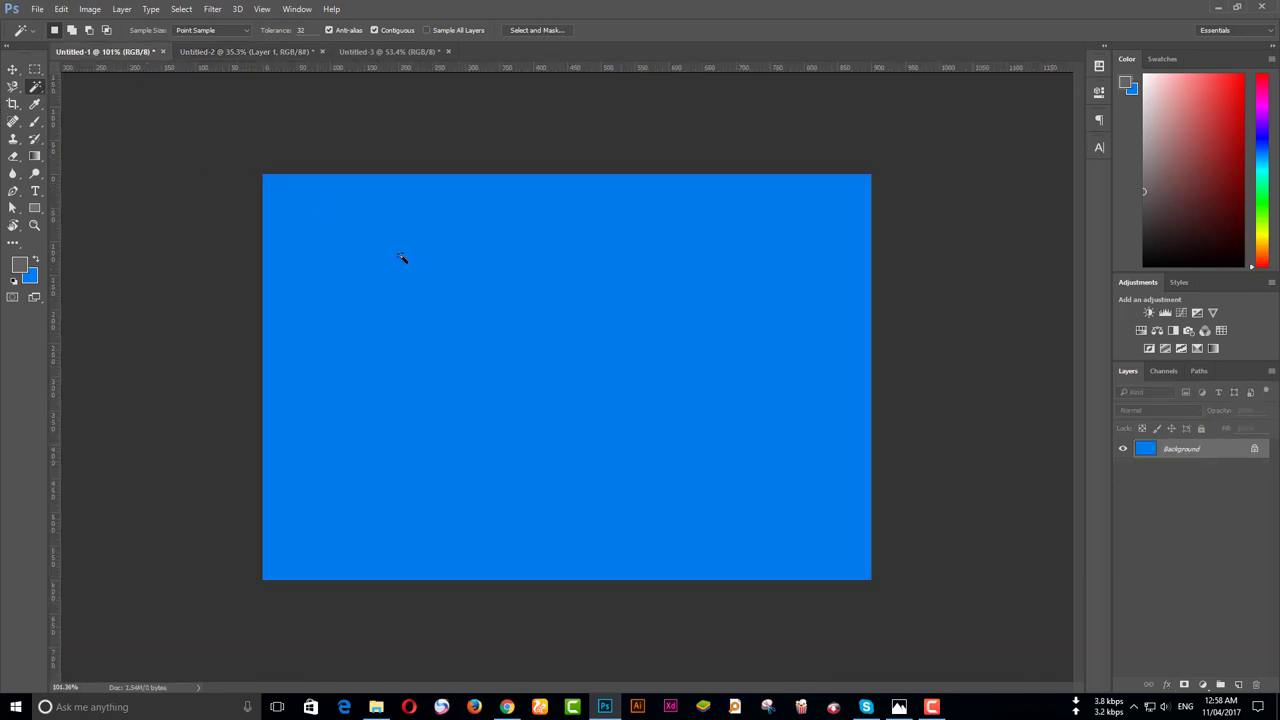
click(1254, 449)
Step: Magic Wand-select and delete the blue fill, undo it, and return to Untitled-2
right_click(36, 89)
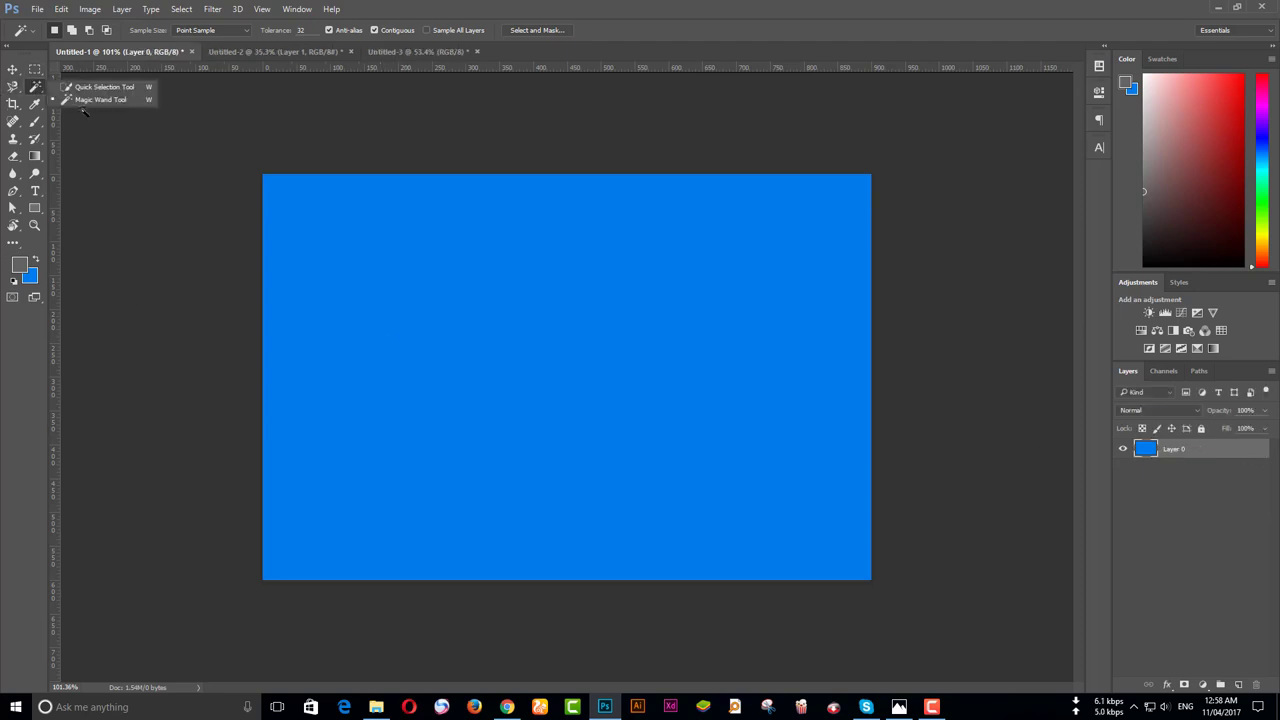
click(93, 101)
click(451, 346)
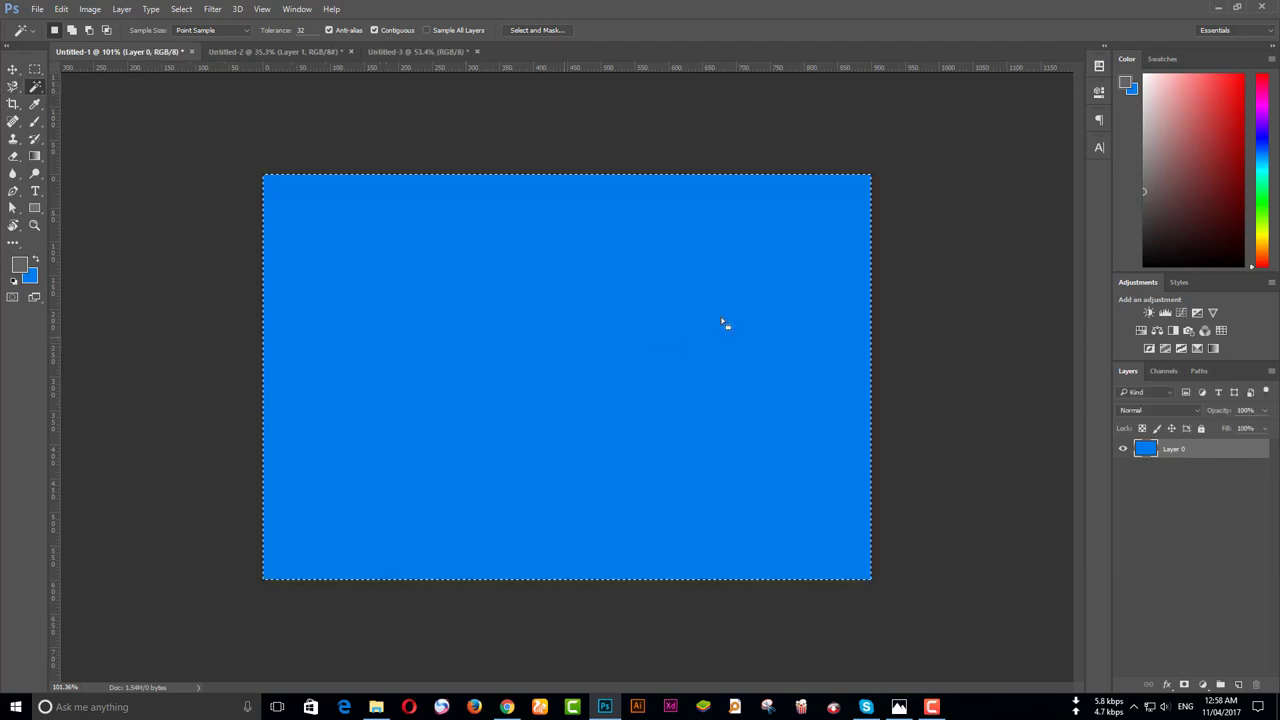
key(Delete)
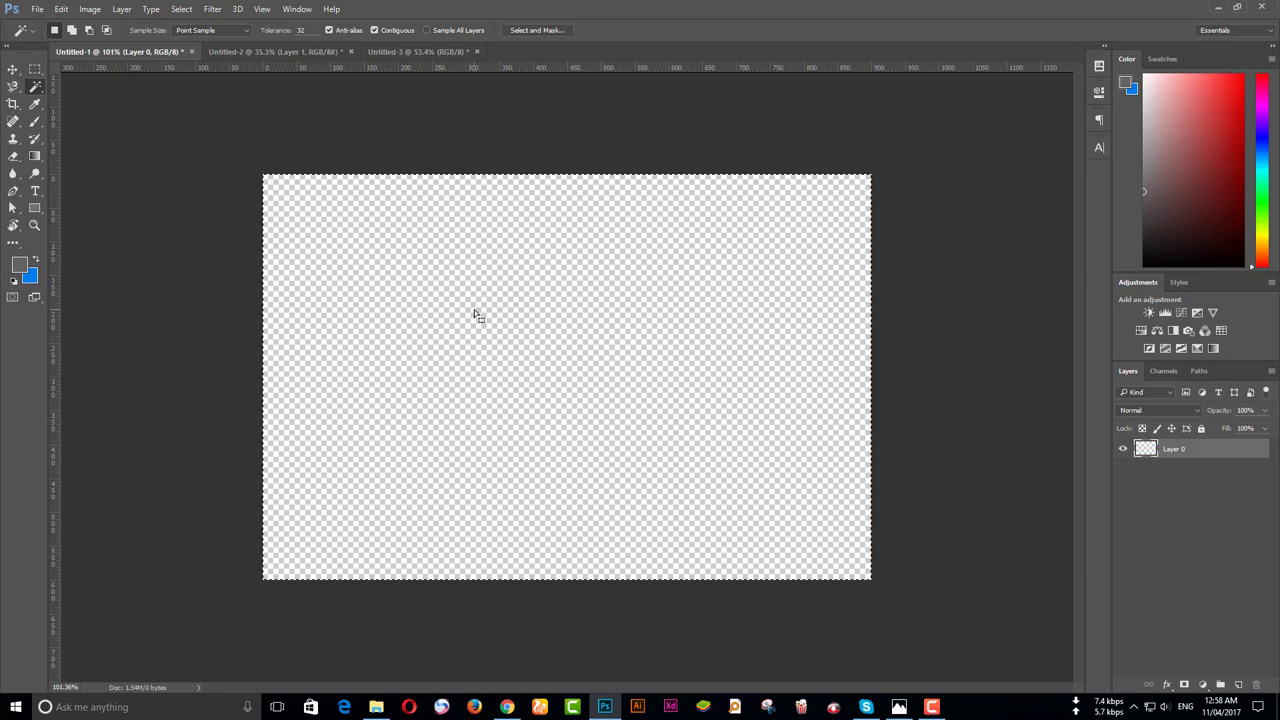
key(ctrl+z)
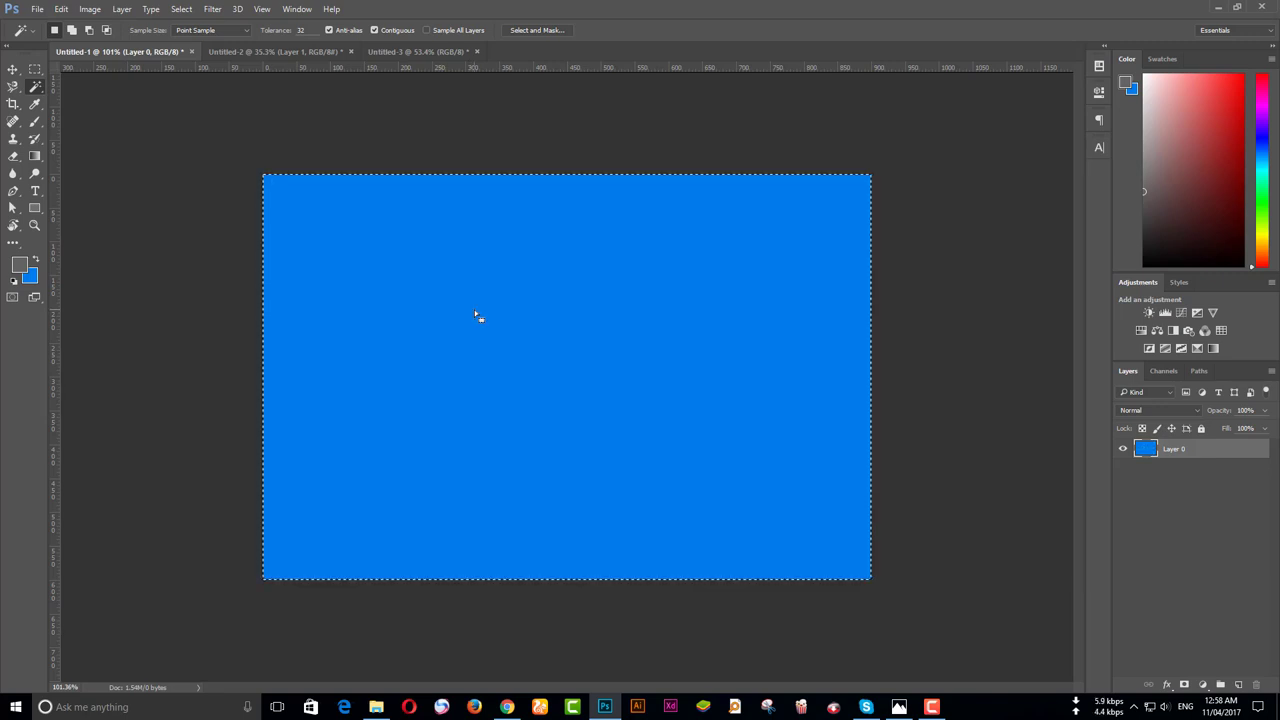
click(301, 52)
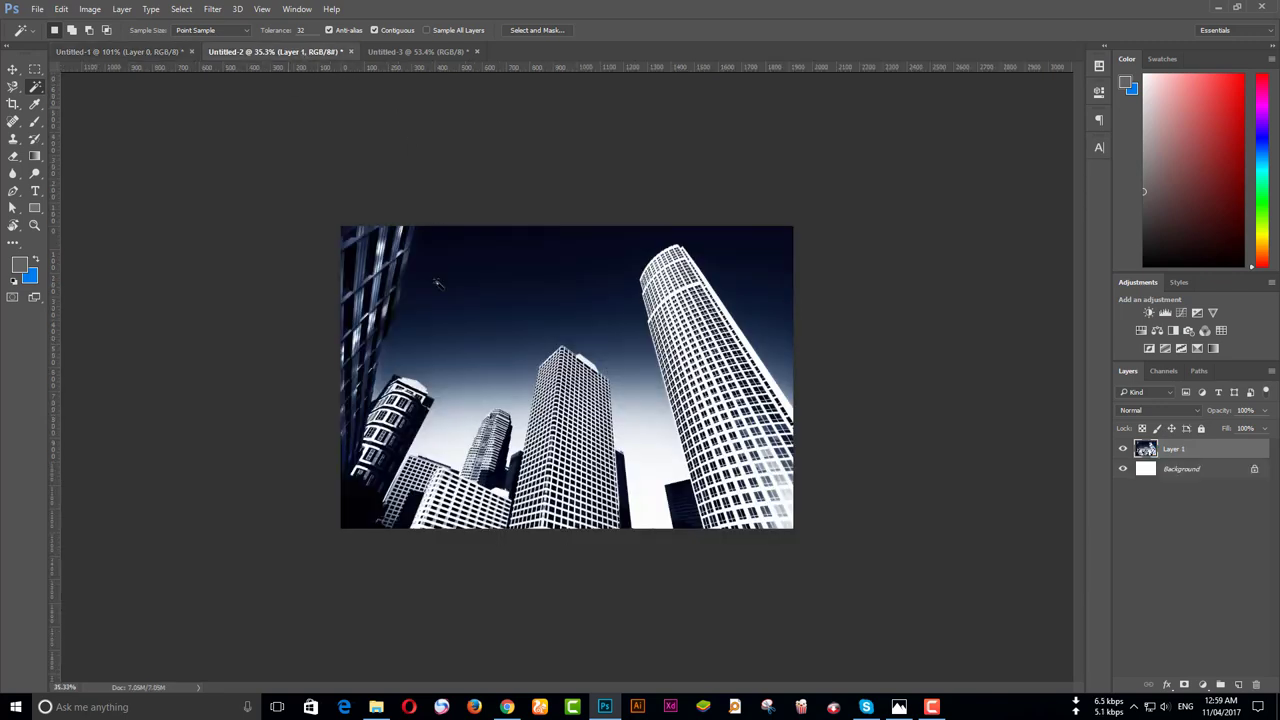
Step: Zoom in on the city photo and settle on the Rectangular Marquee Tool
ctrl+space+click(618, 374)
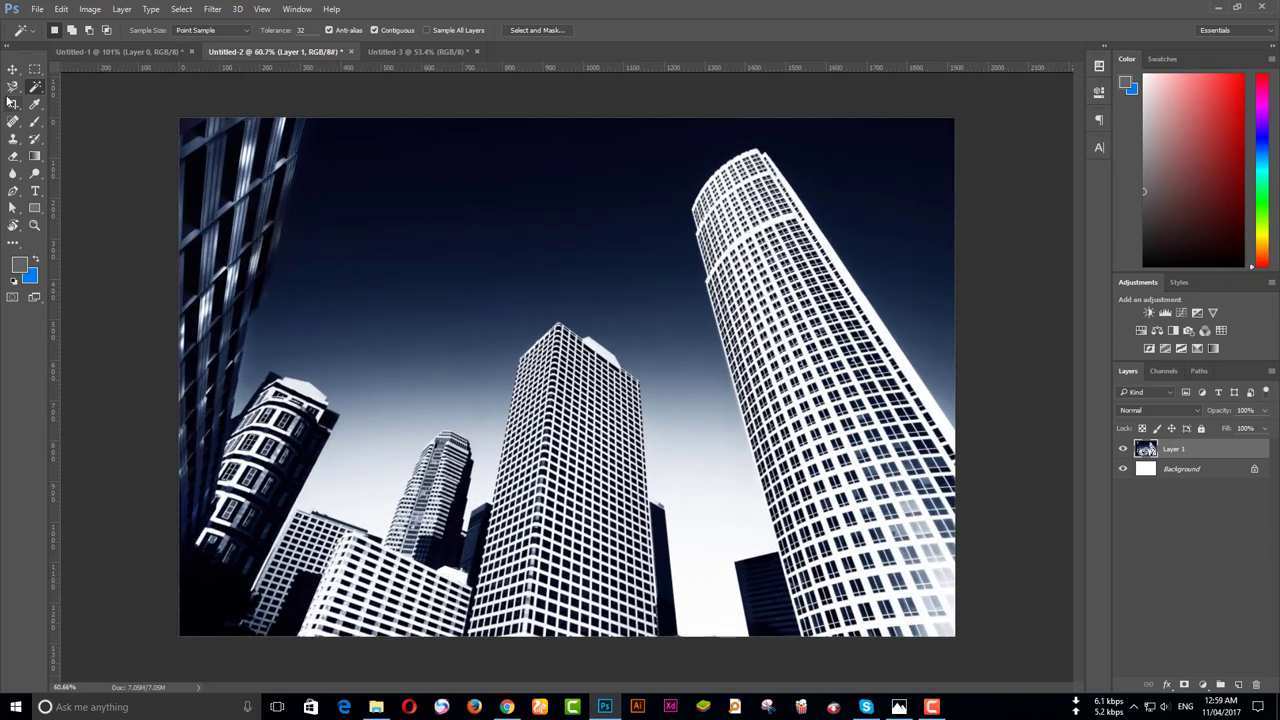
click(37, 71)
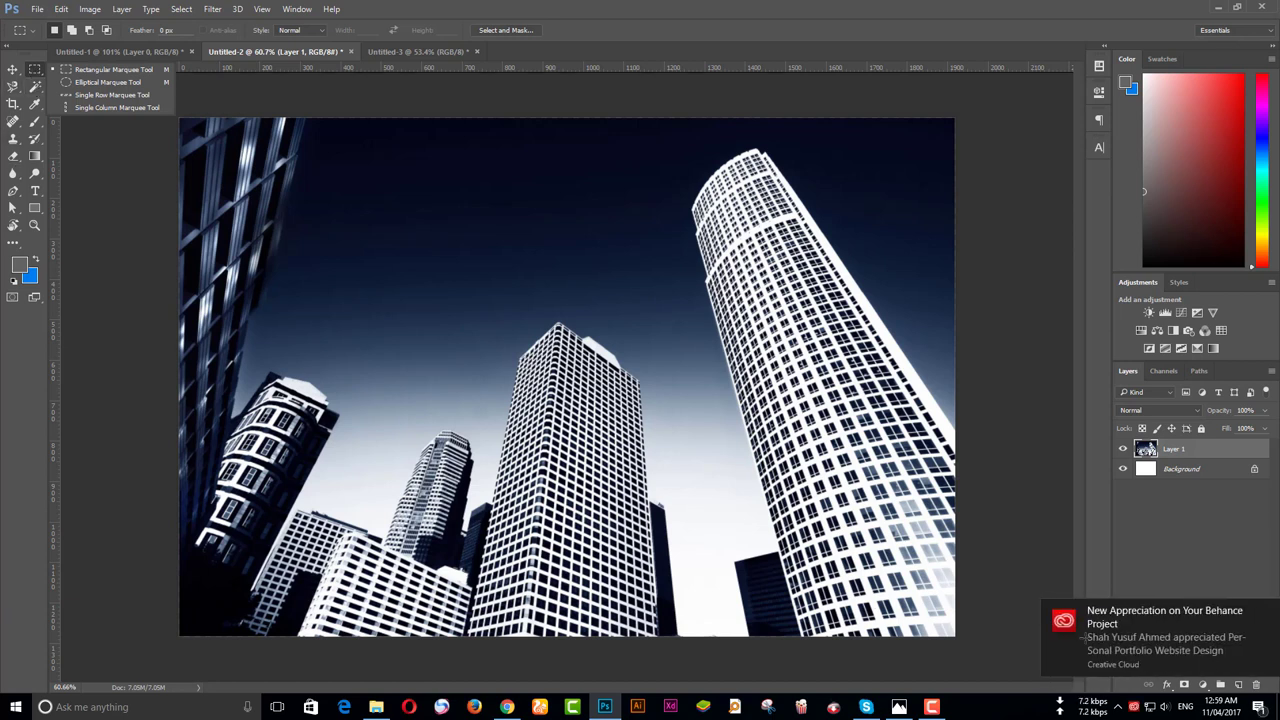
click(1268, 612)
click(1268, 612)
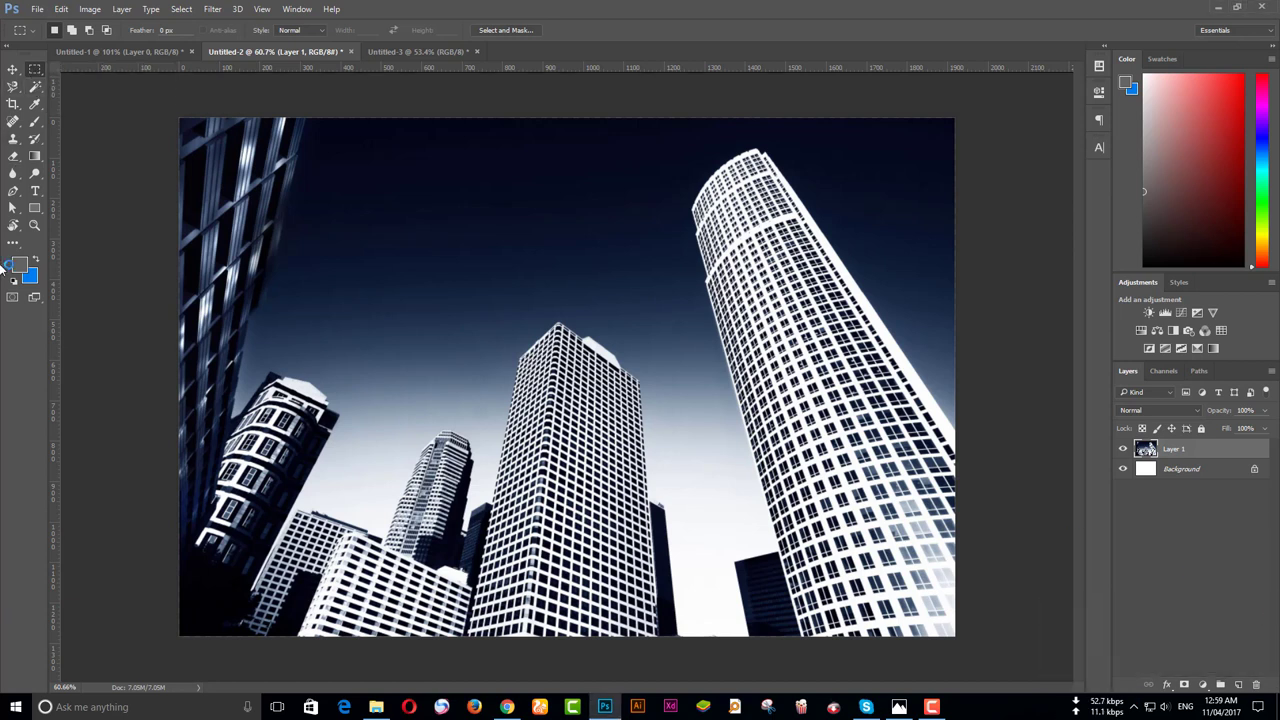
click(17, 193)
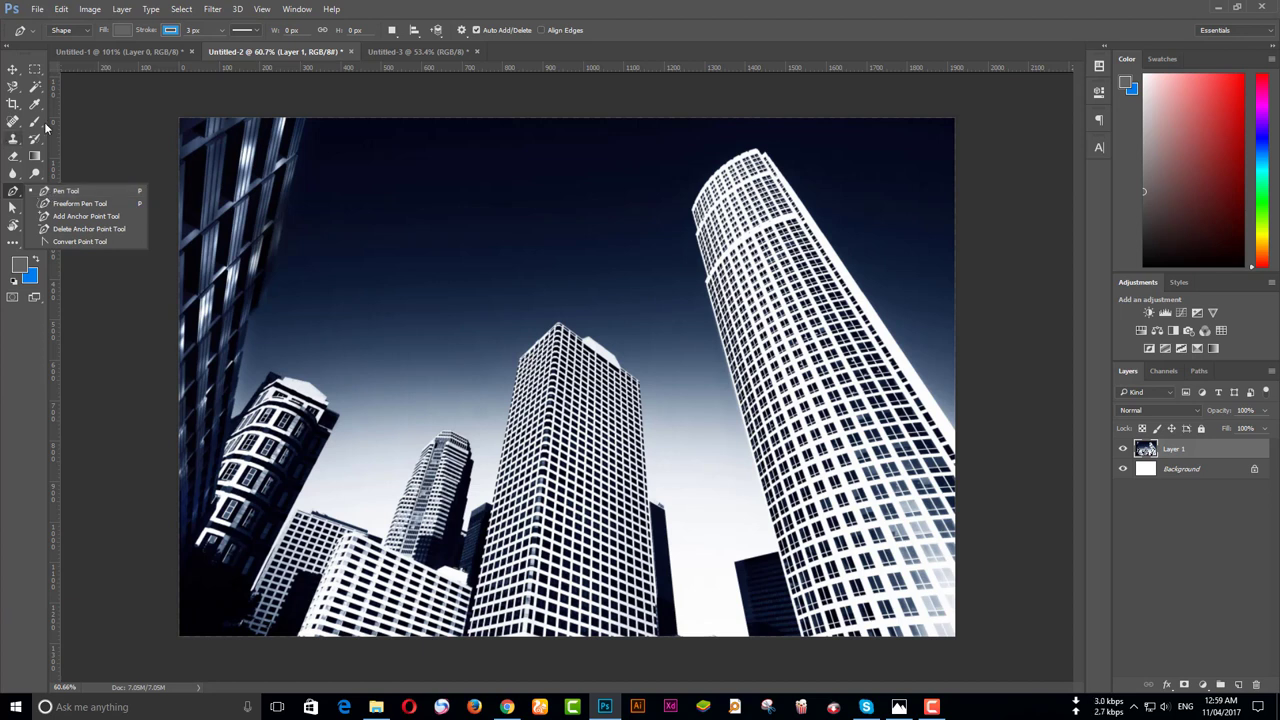
click(35, 70)
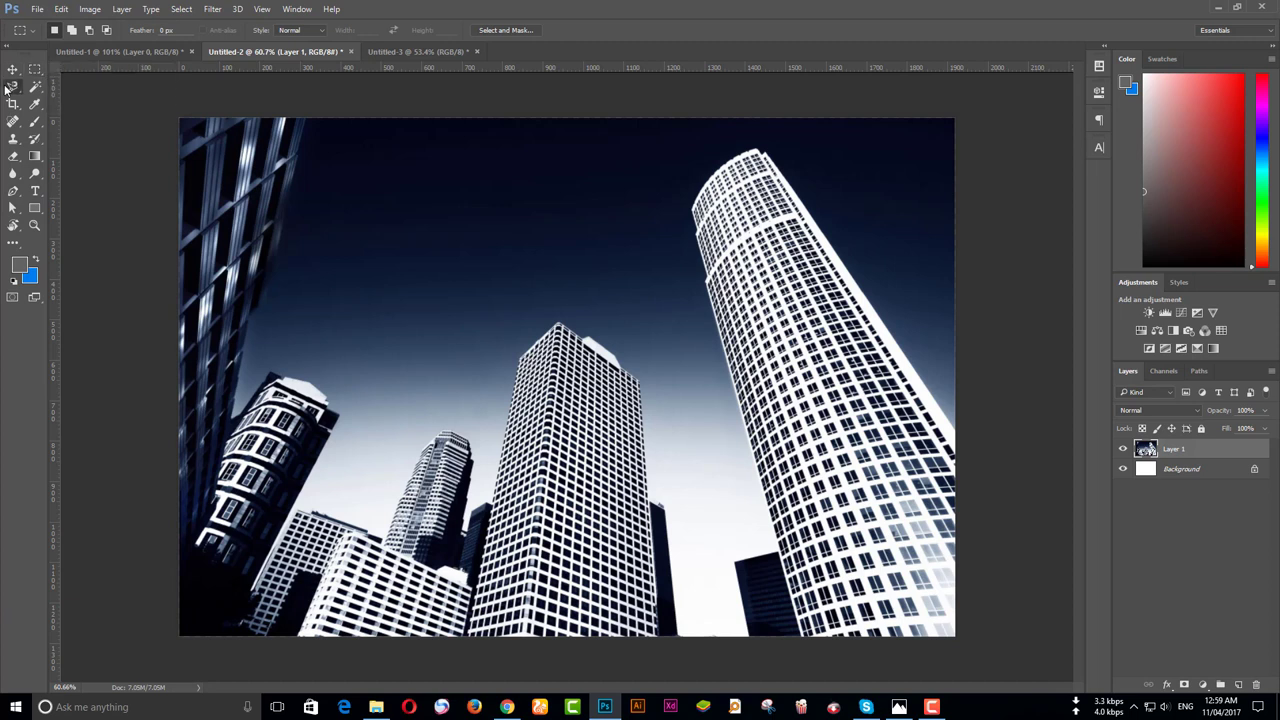
click(35, 86)
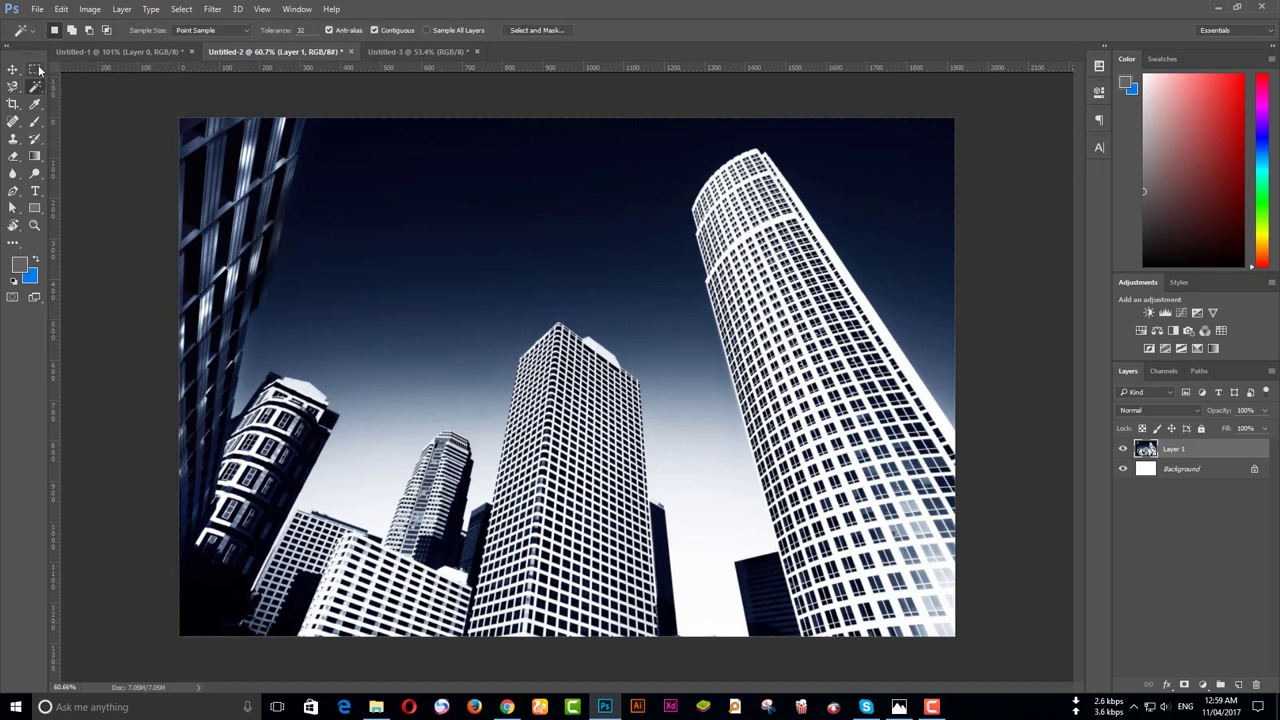
click(36, 71)
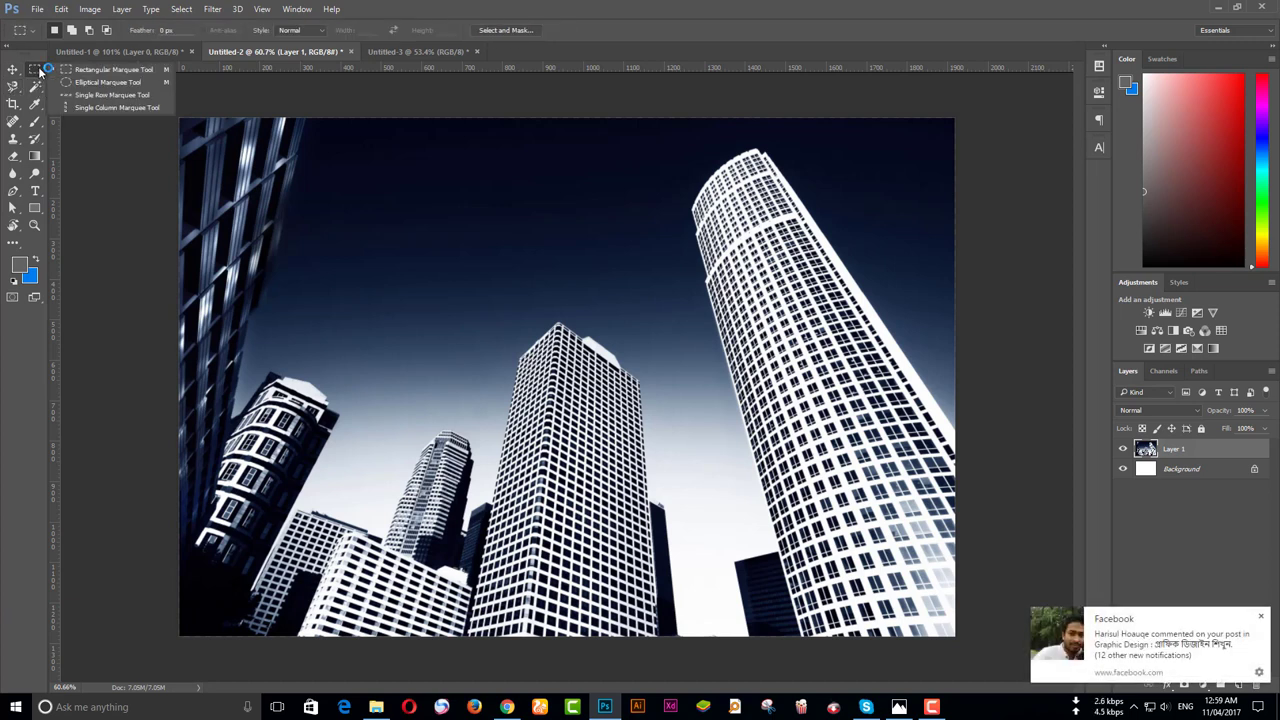
click(1262, 615)
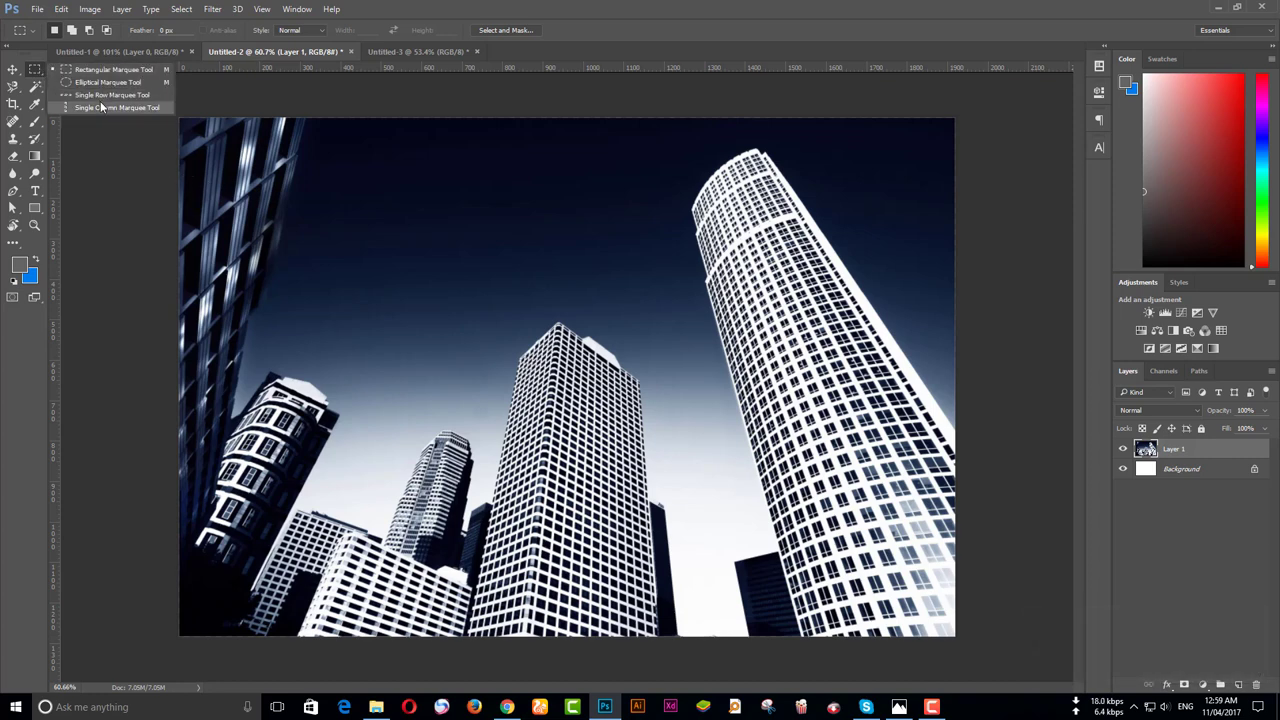
click(4, 185)
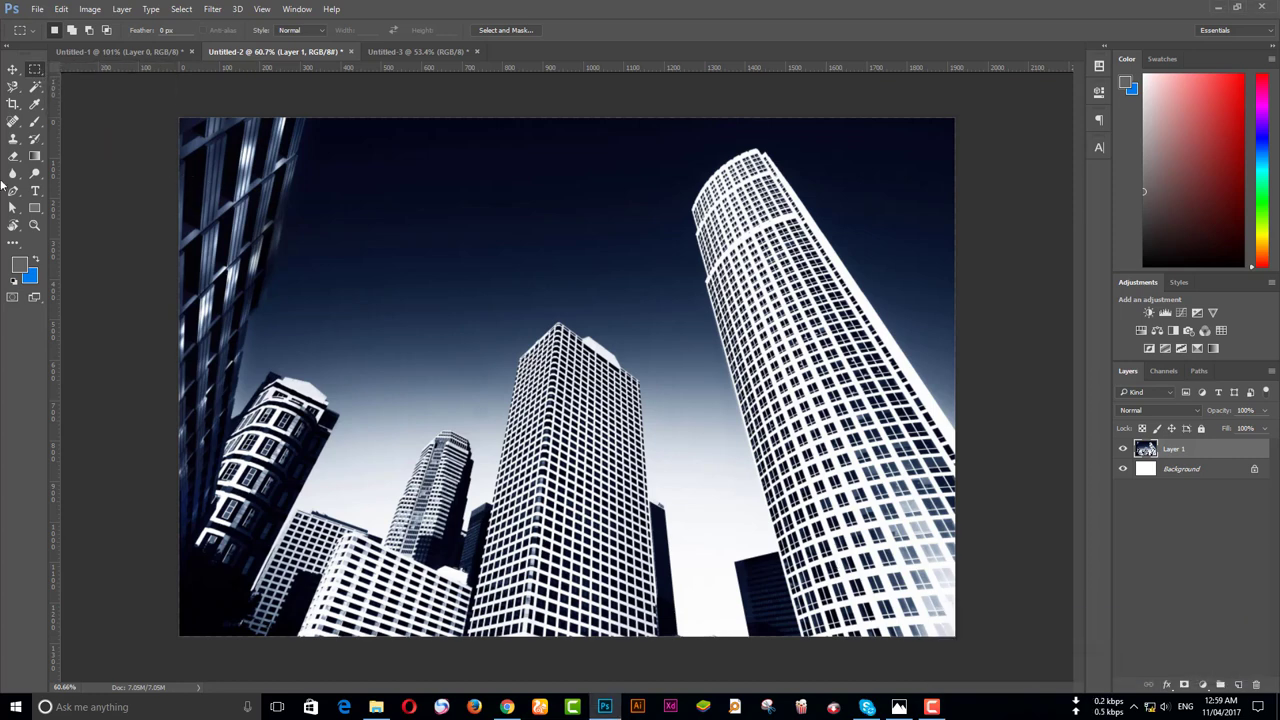
right_click(34, 72)
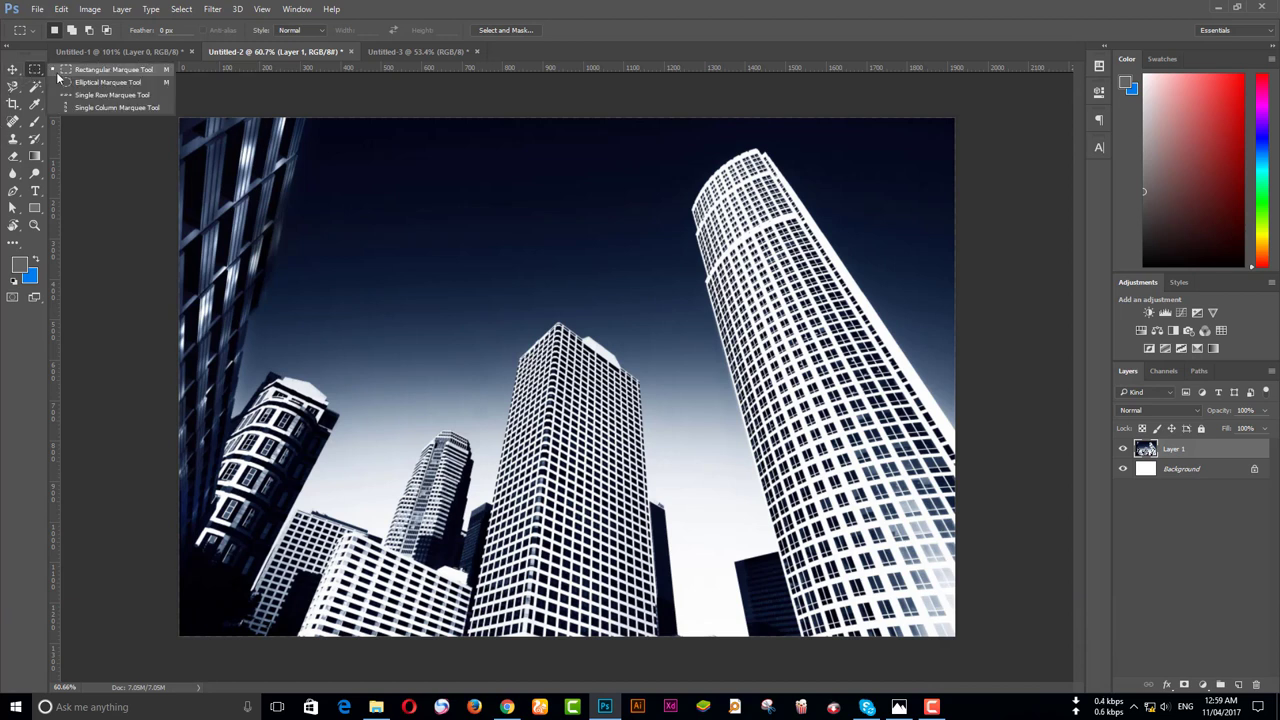
click(99, 72)
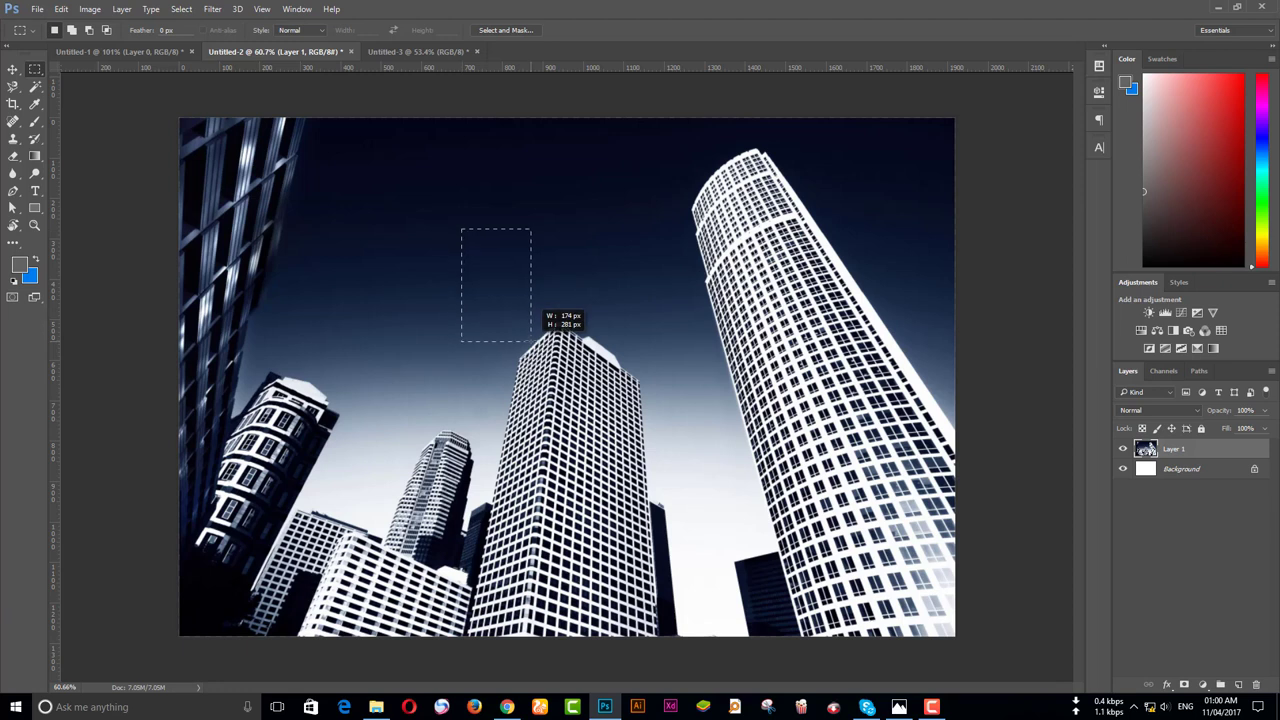
Step: Draw a tall rectangle in the sky left of the central tower, about 332 × 395 px
drag(510, 316, 528, 345)
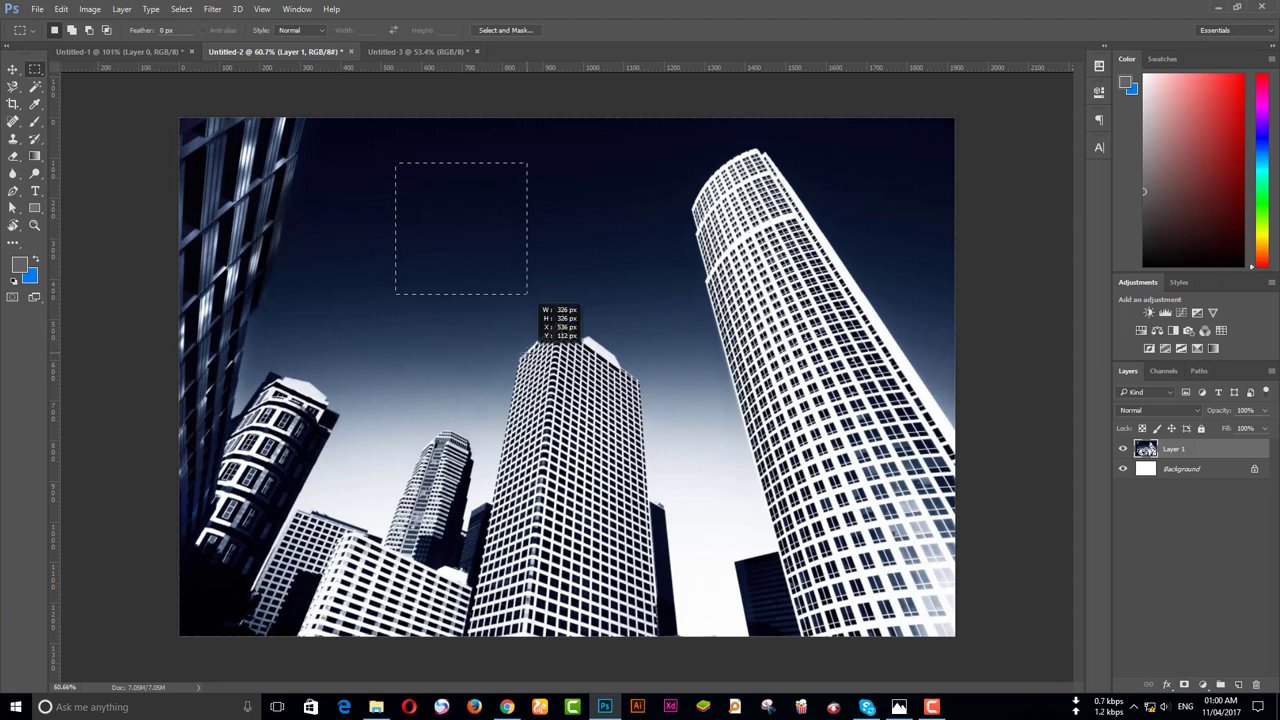
click(512, 386)
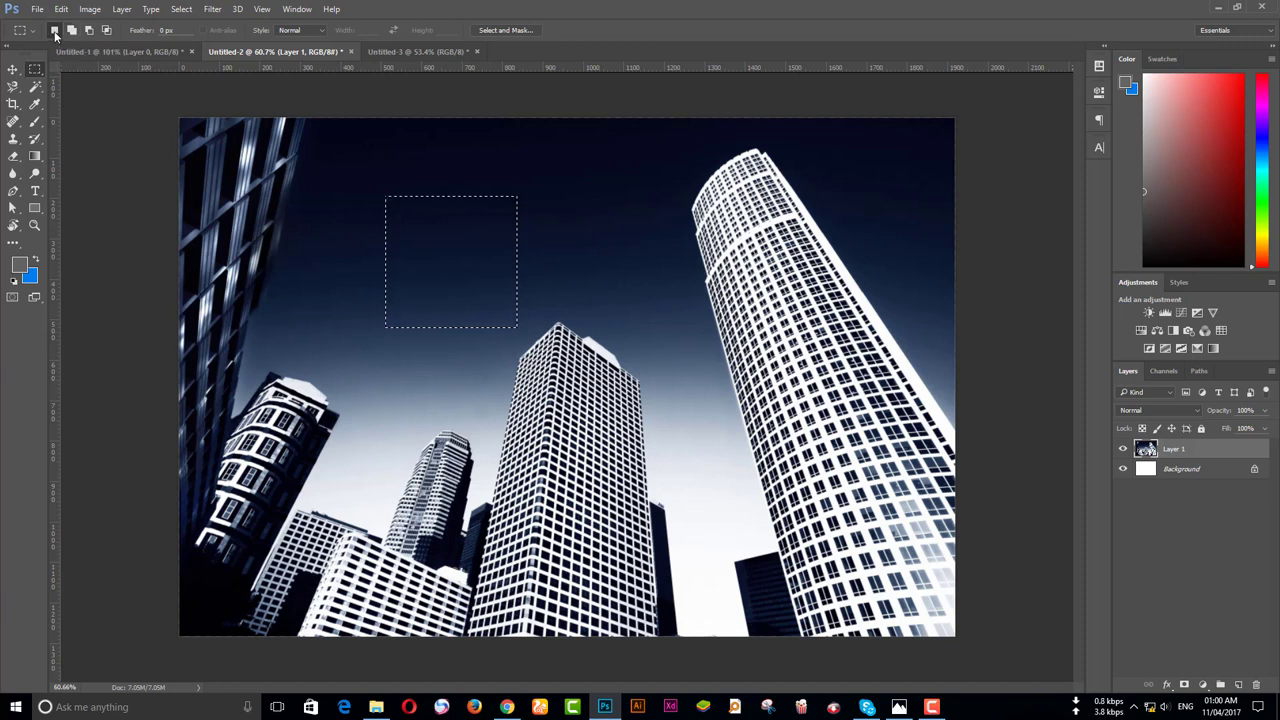
drag(611, 185, 731, 414)
drag(340, 195, 480, 361)
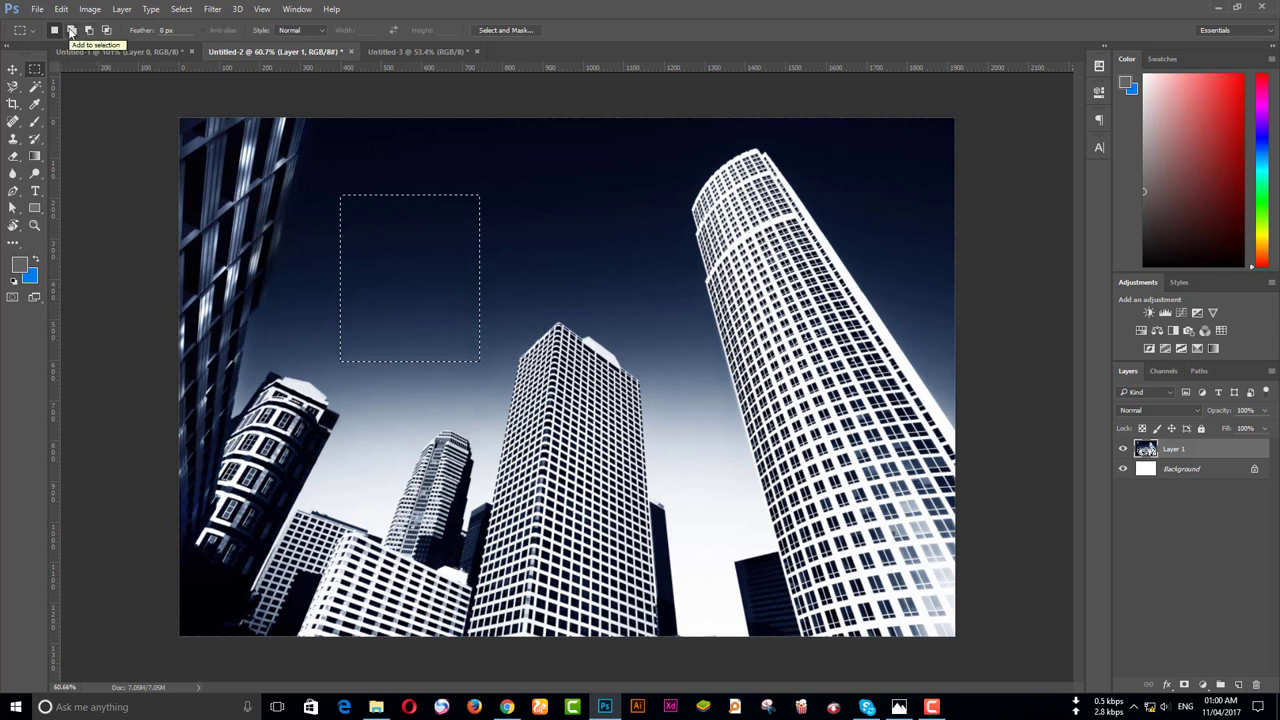
Step: With Add to selection on, combine three tall sky rectangles, then clear them
click(71, 31)
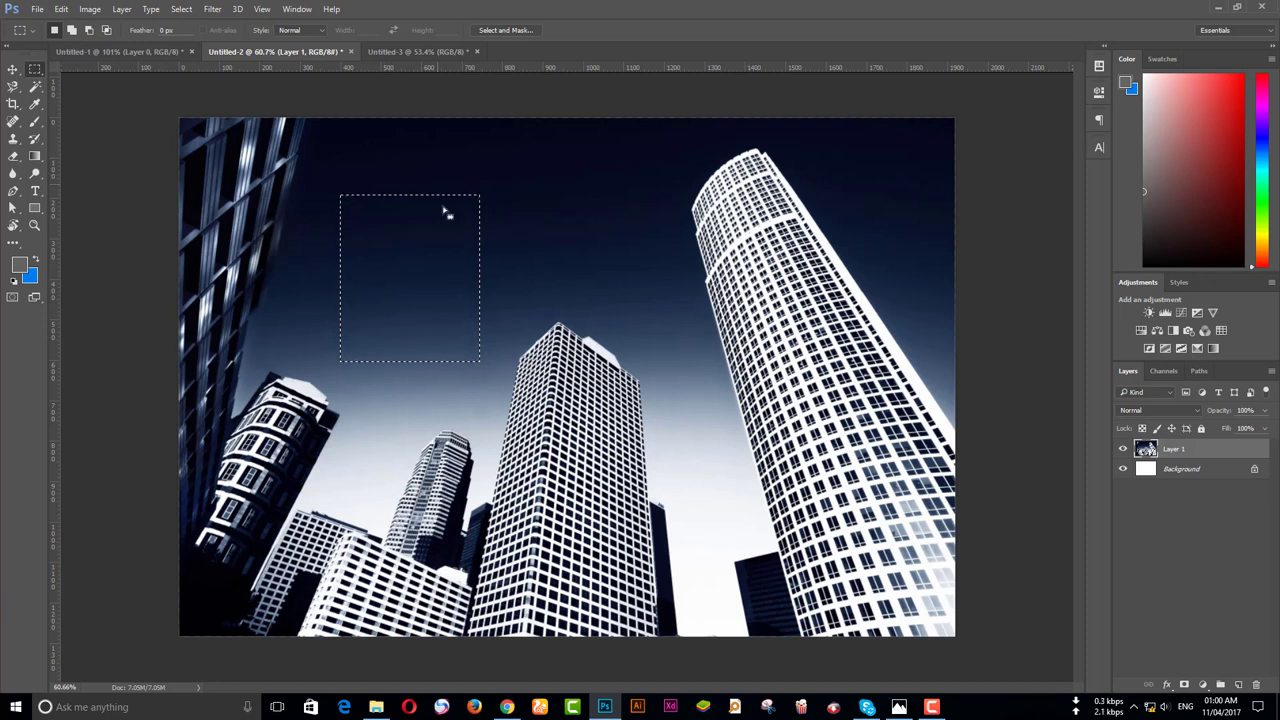
drag(527, 157, 629, 309)
drag(421, 171, 511, 347)
drag(548, 175, 621, 361)
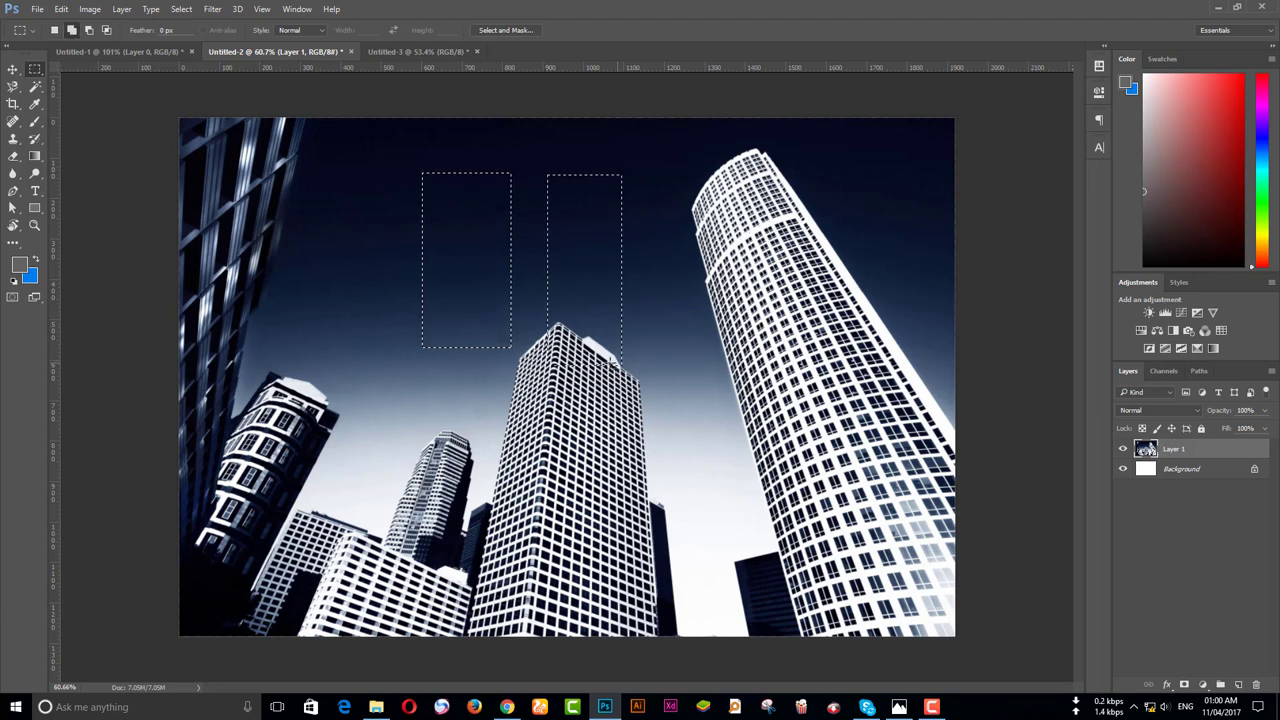
drag(342, 179, 394, 368)
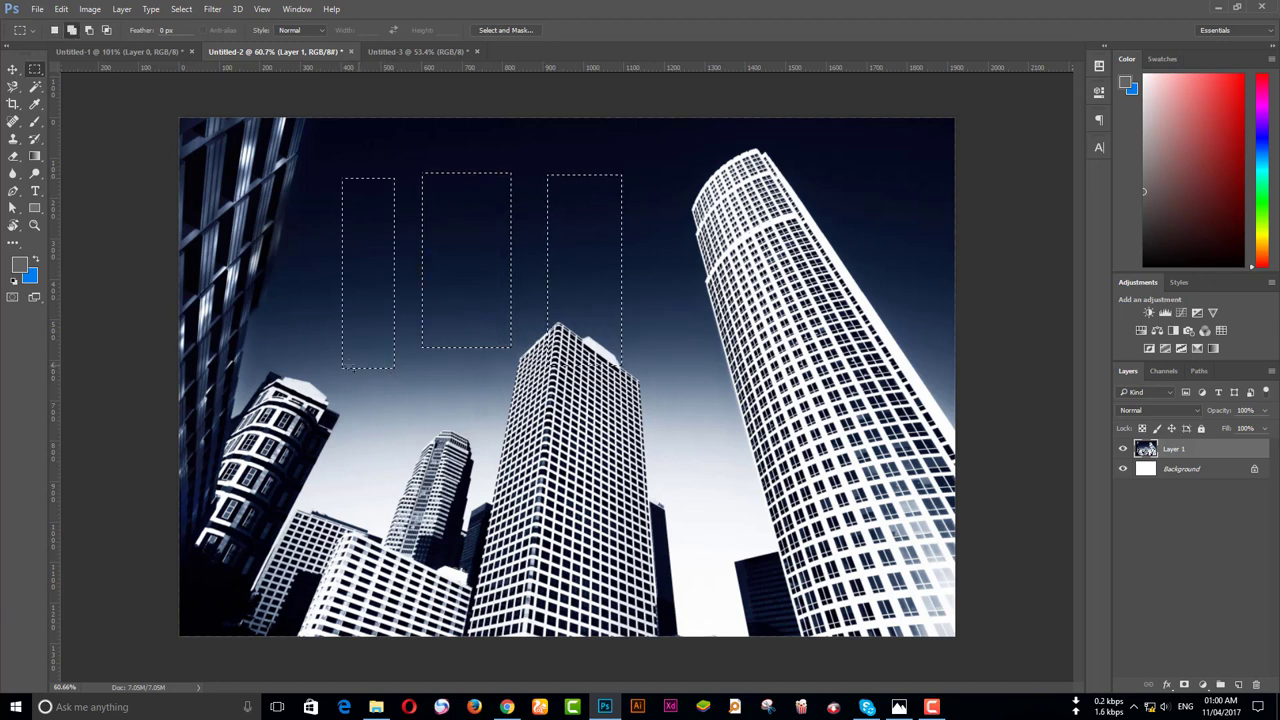
click(1238, 684)
key(ctrl+BackSpace)
Step: Build a stepped five-rectangle selection, clear it, and draw one rectangle above the central tower
drag(369, 181, 482, 362)
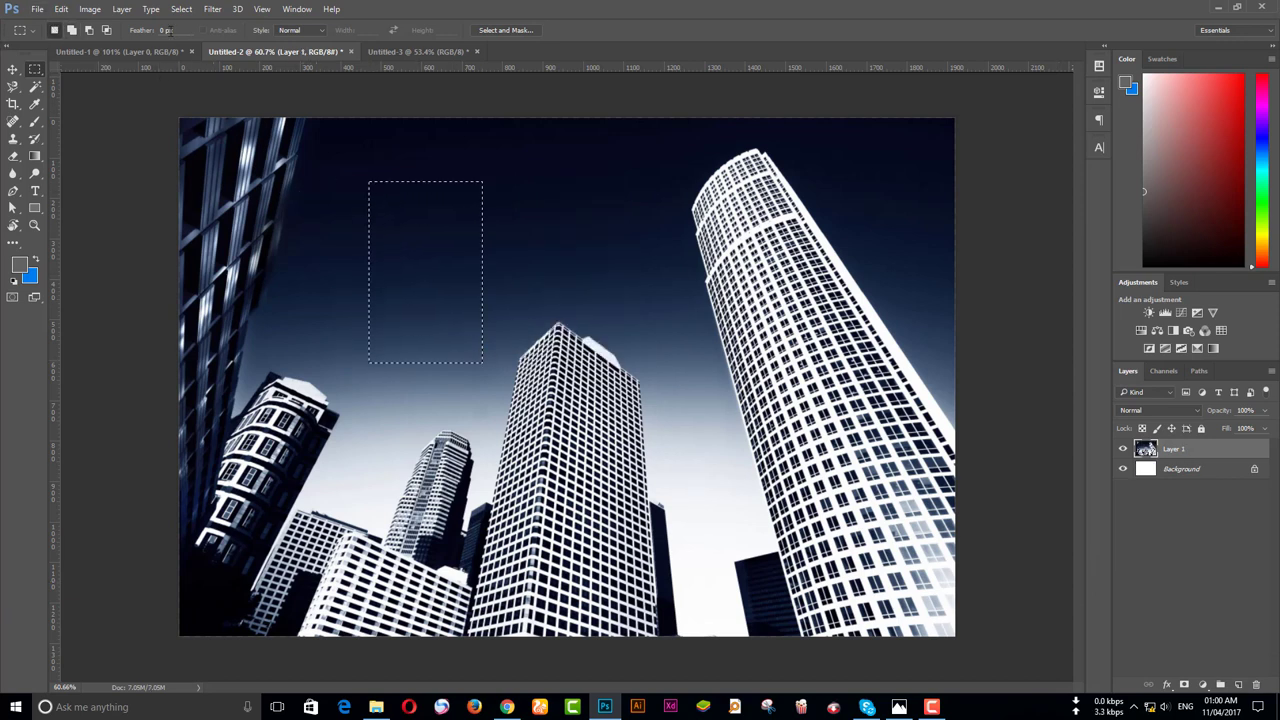
click(73, 31)
drag(430, 148, 532, 228)
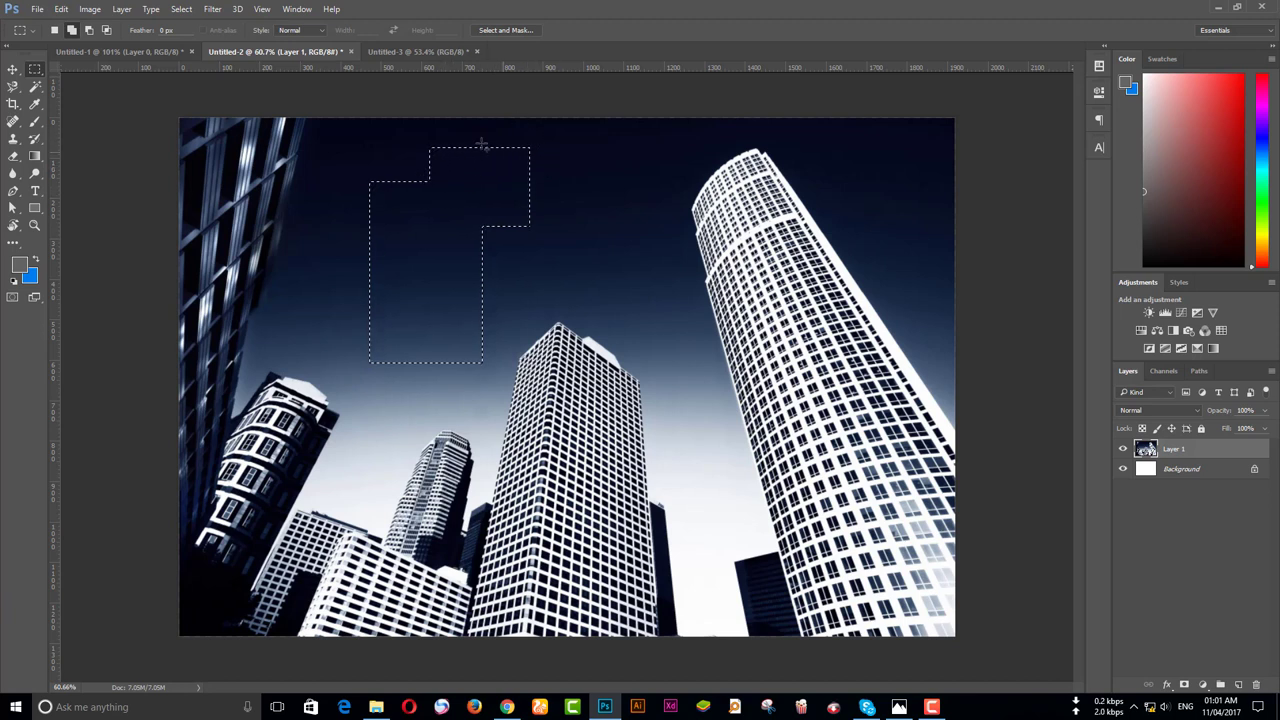
mouse_move(445, 322)
mouse_down()
mouse_move(470, 362)
mouse_move(548, 420)
mouse_move(538, 447)
mouse_up()
drag(338, 240, 420, 313)
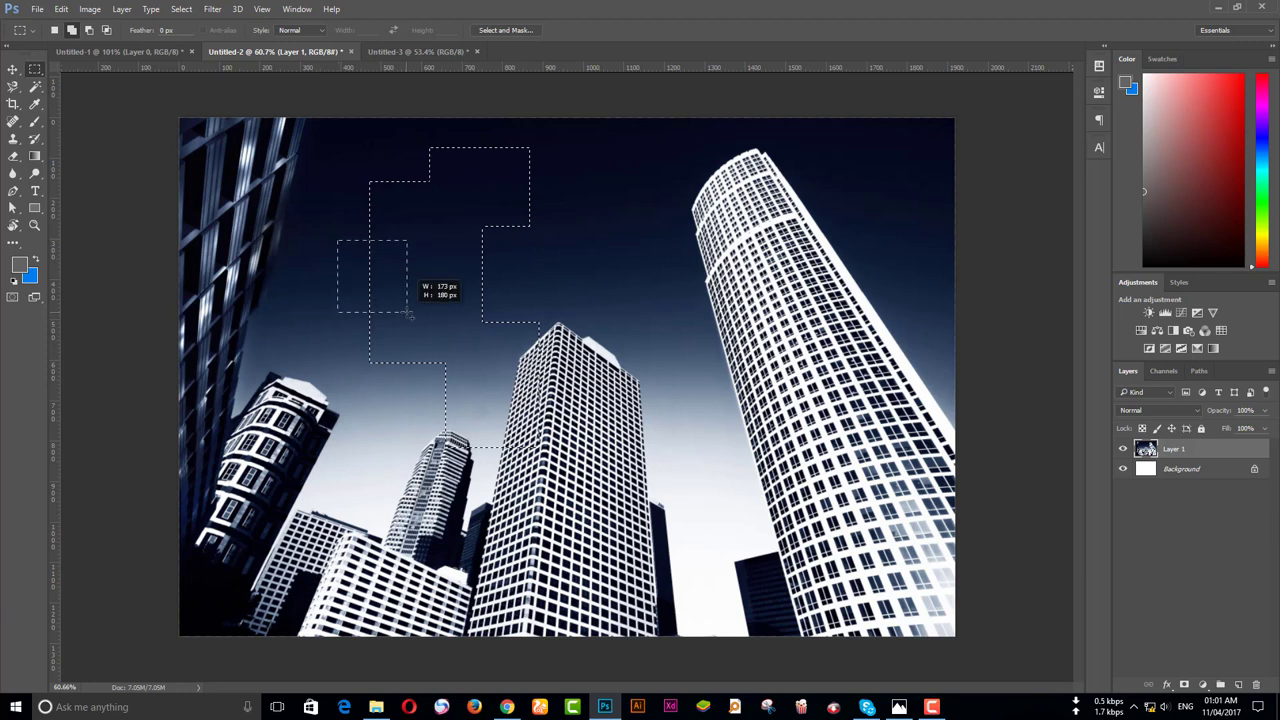
drag(472, 211, 505, 272)
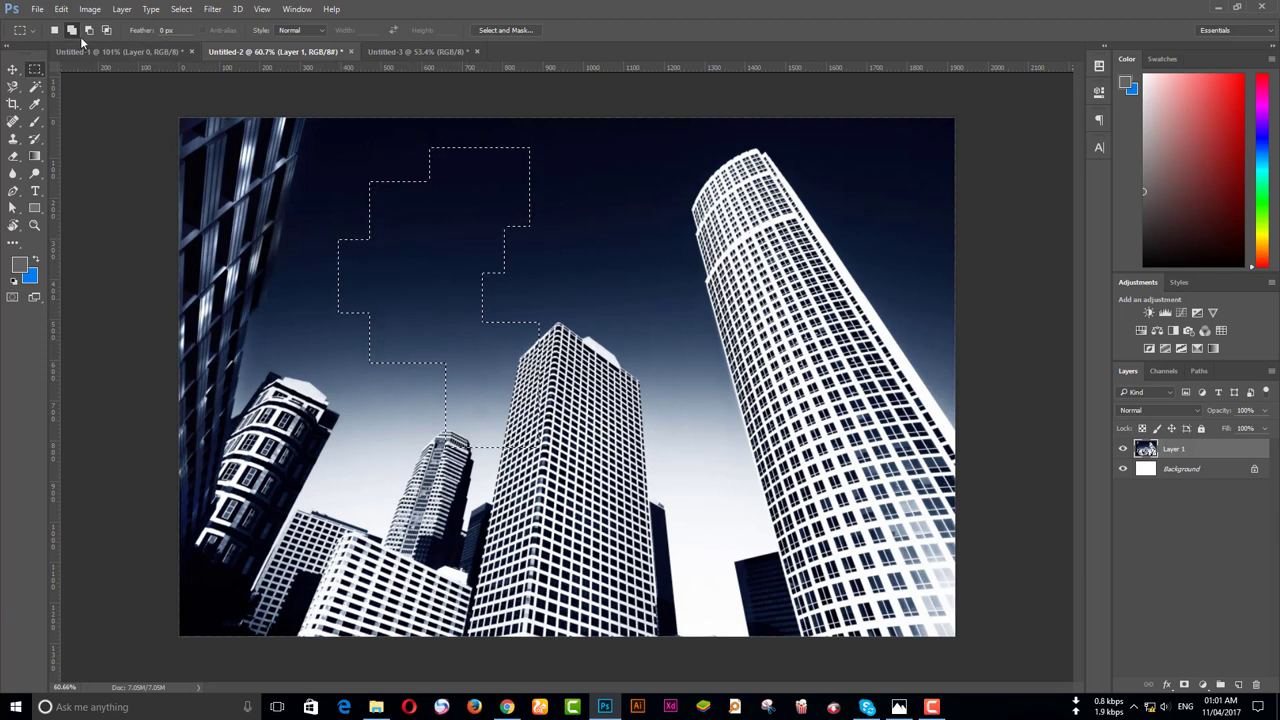
click(380, 204)
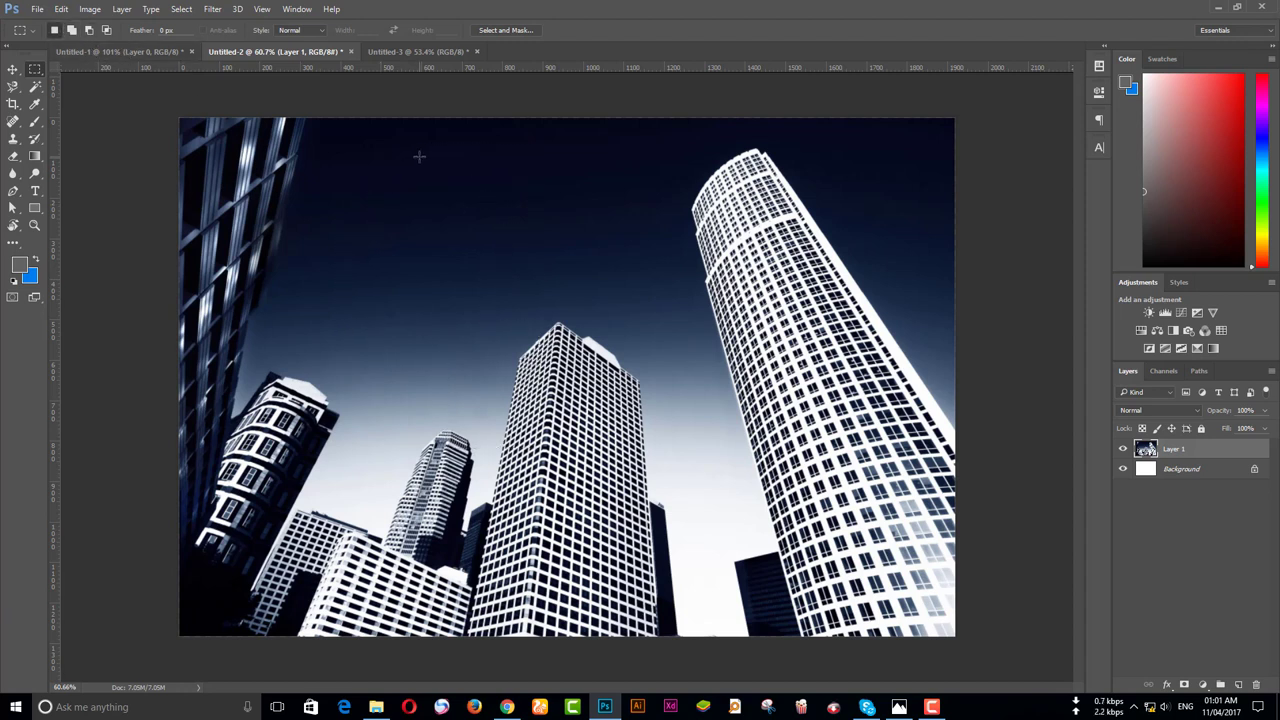
drag(419, 156, 567, 318)
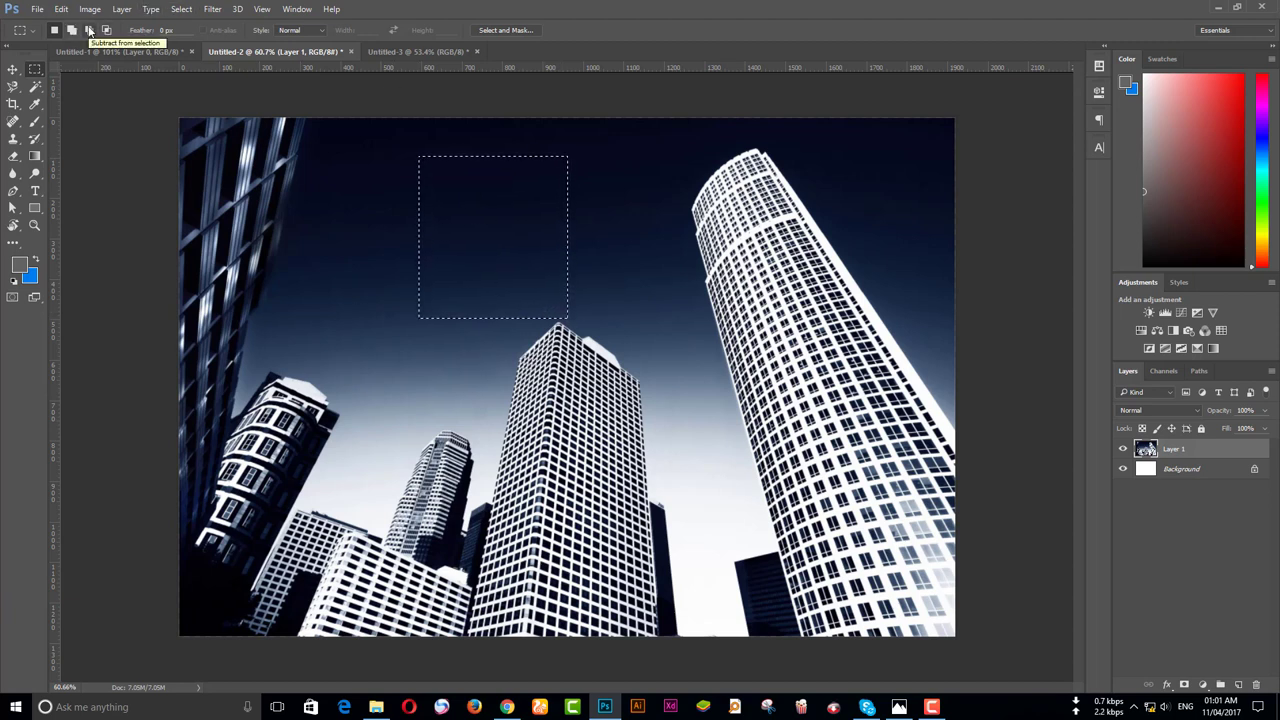
Step: Subtract three corner rectangles from the selection to leave a stepped shape
click(89, 31)
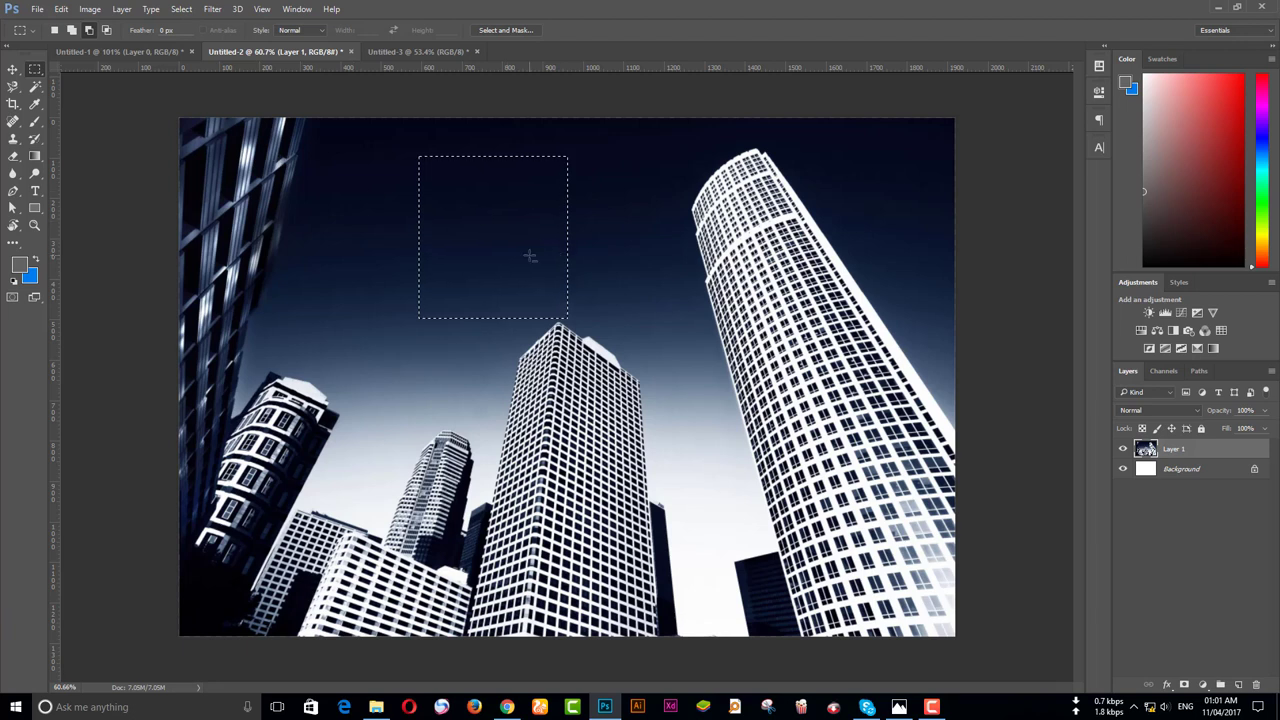
drag(481, 134, 626, 228)
mouse_move(381, 283)
mouse_down()
mouse_move(503, 354)
mouse_move(471, 360)
mouse_up()
drag(404, 140, 450, 208)
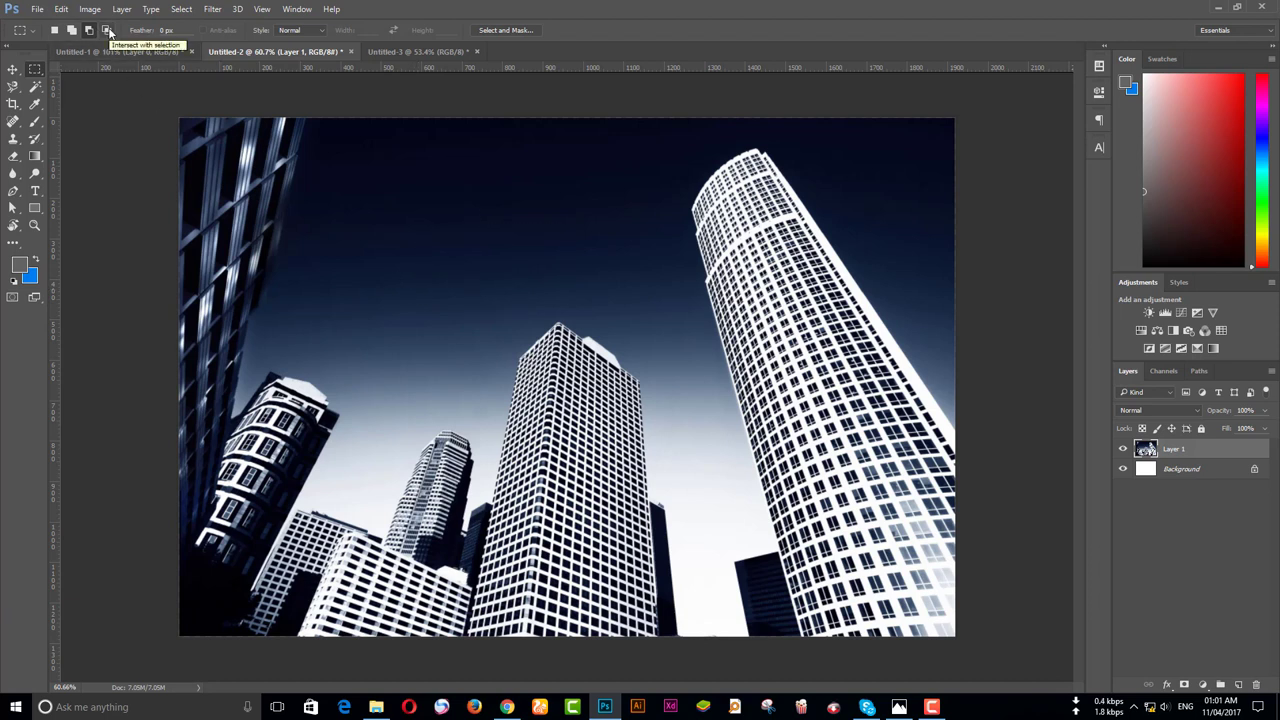
Step: Intersect two overlapping rectangles to leave a square selection in the sky left of the tower
drag(418, 160, 553, 349)
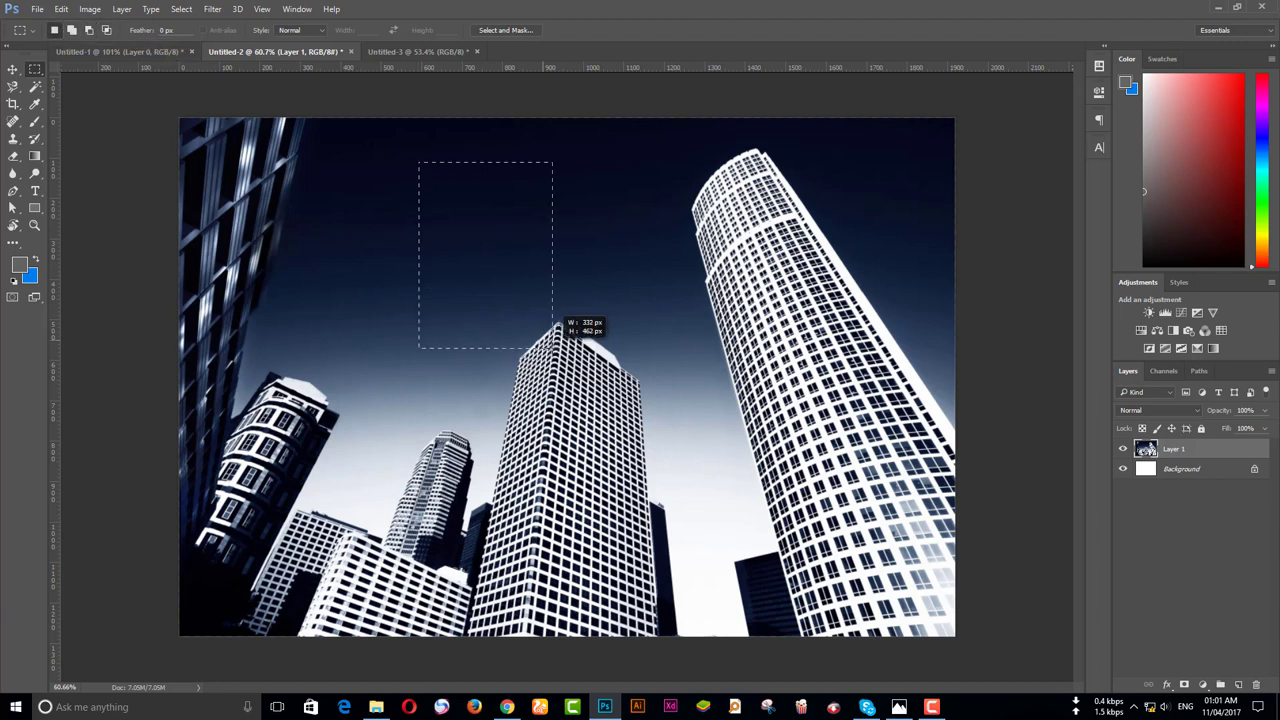
click(106, 30)
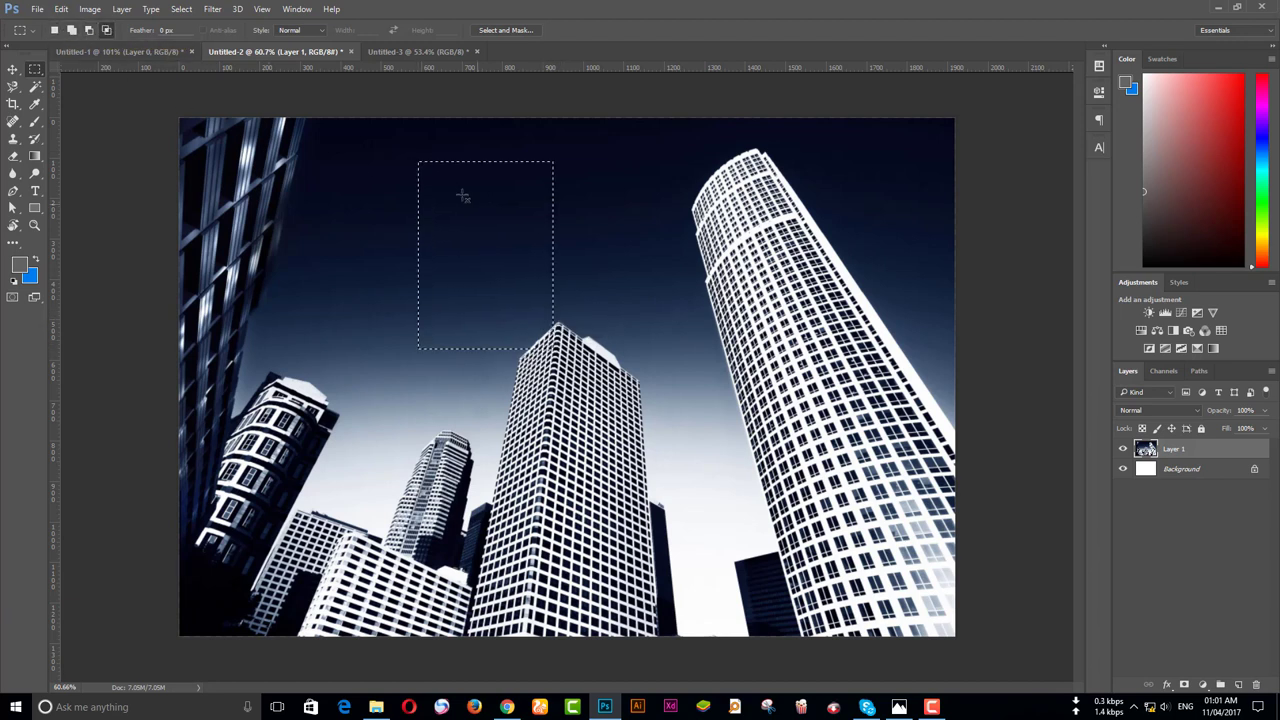
drag(370, 129, 507, 241)
drag(507, 241, 507, 241)
mouse_move(386, 188)
mouse_down()
mouse_move(506, 276)
mouse_move(451, 209)
mouse_move(470, 229)
mouse_move(463, 220)
mouse_up()
drag(348, 278, 517, 424)
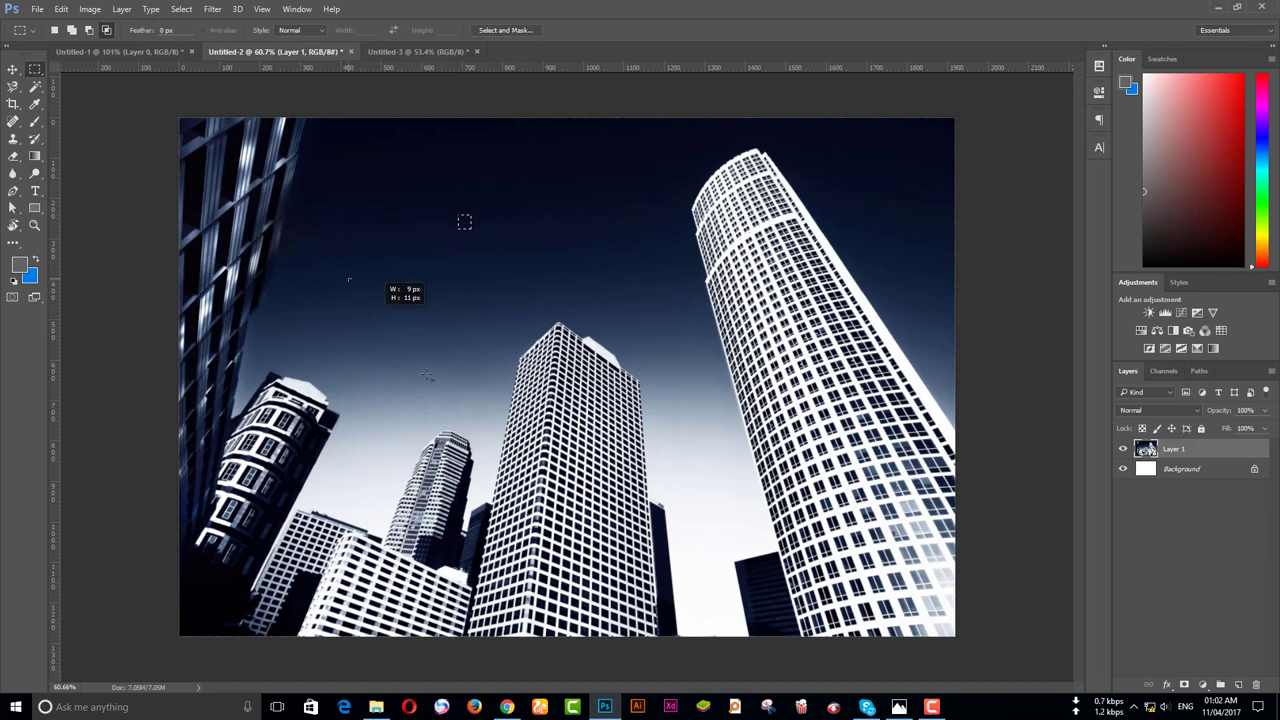
click(640, 259)
drag(337, 190, 493, 378)
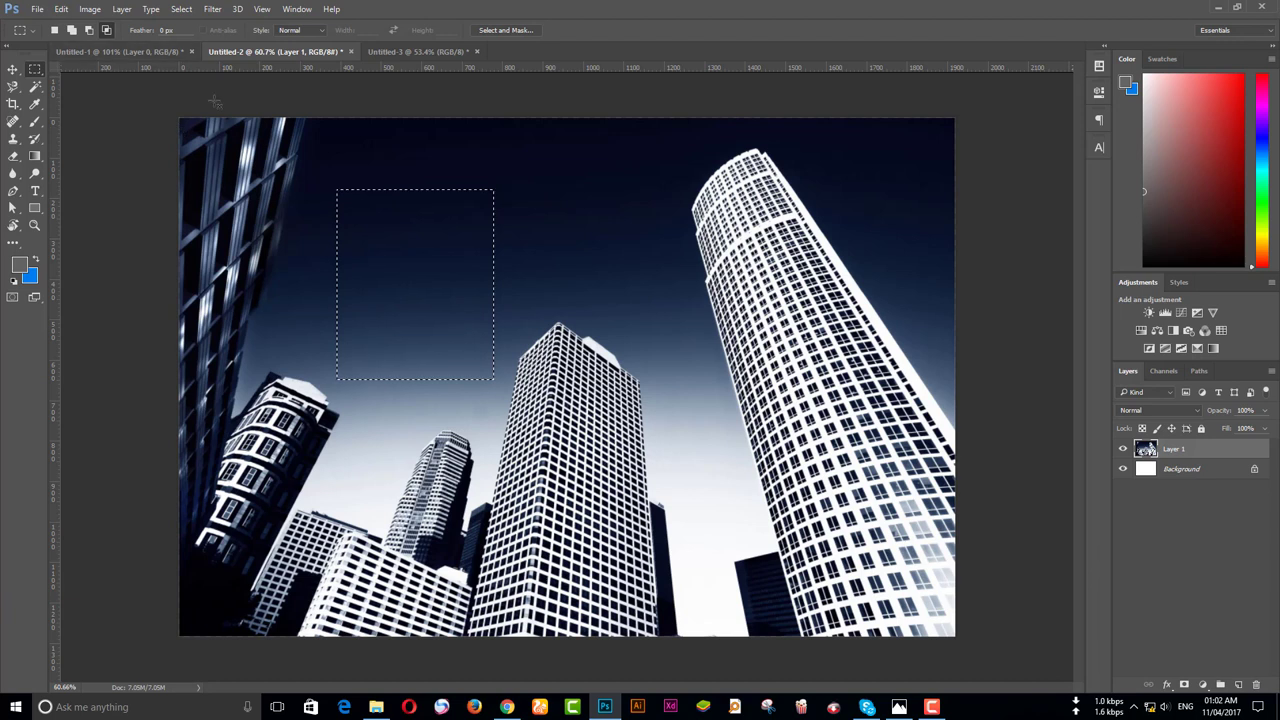
drag(364, 158, 534, 321)
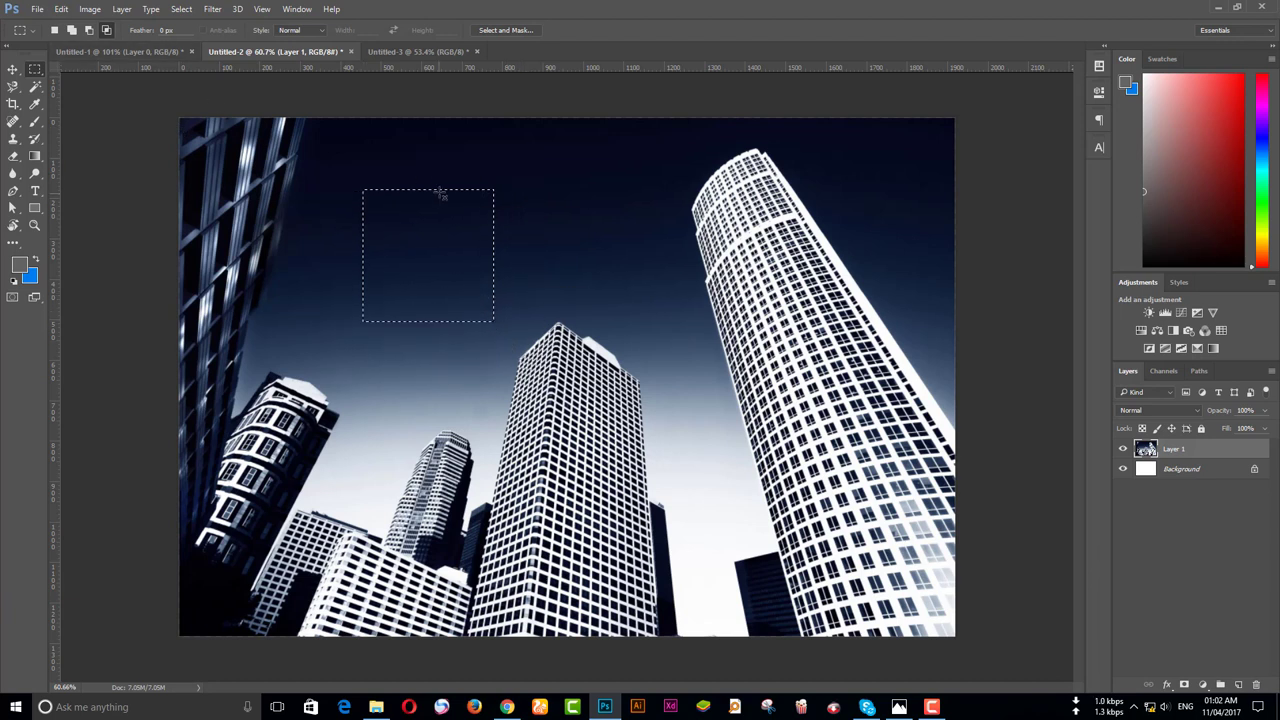
Step: Draw a circular selection in the sky with the Elliptical Marquee Tool
right_click(36, 71)
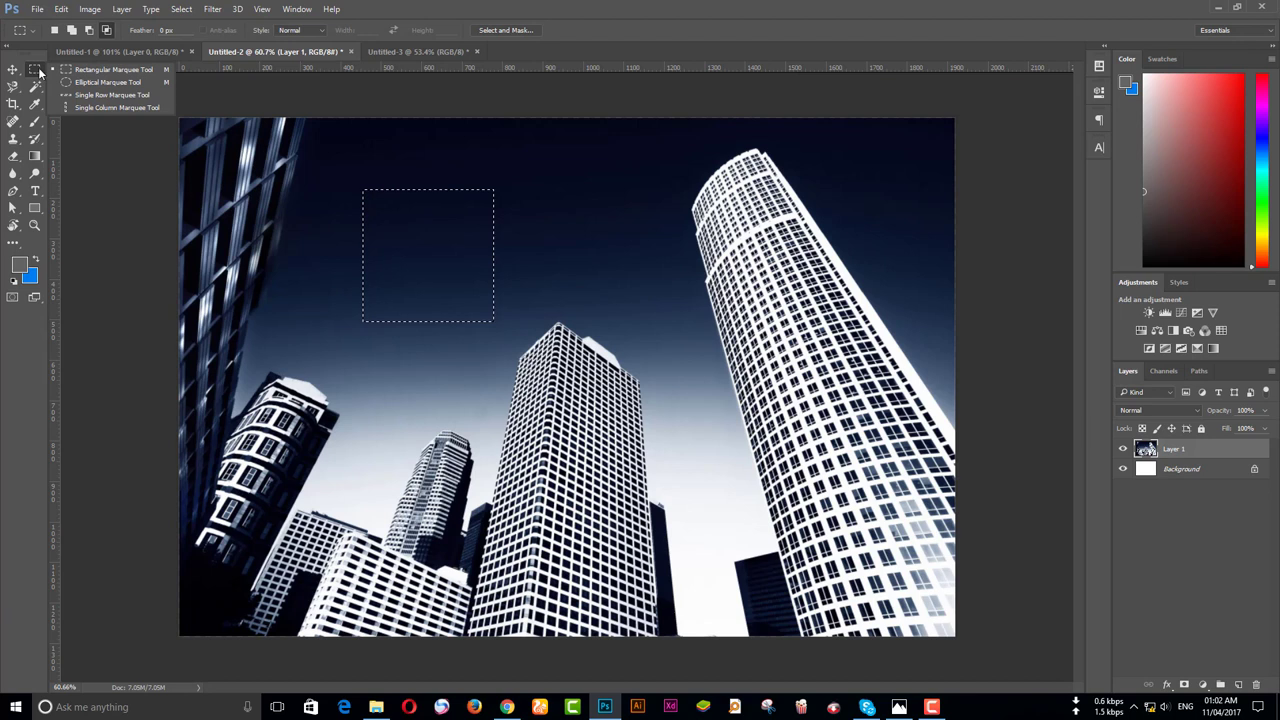
click(108, 82)
click(420, 278)
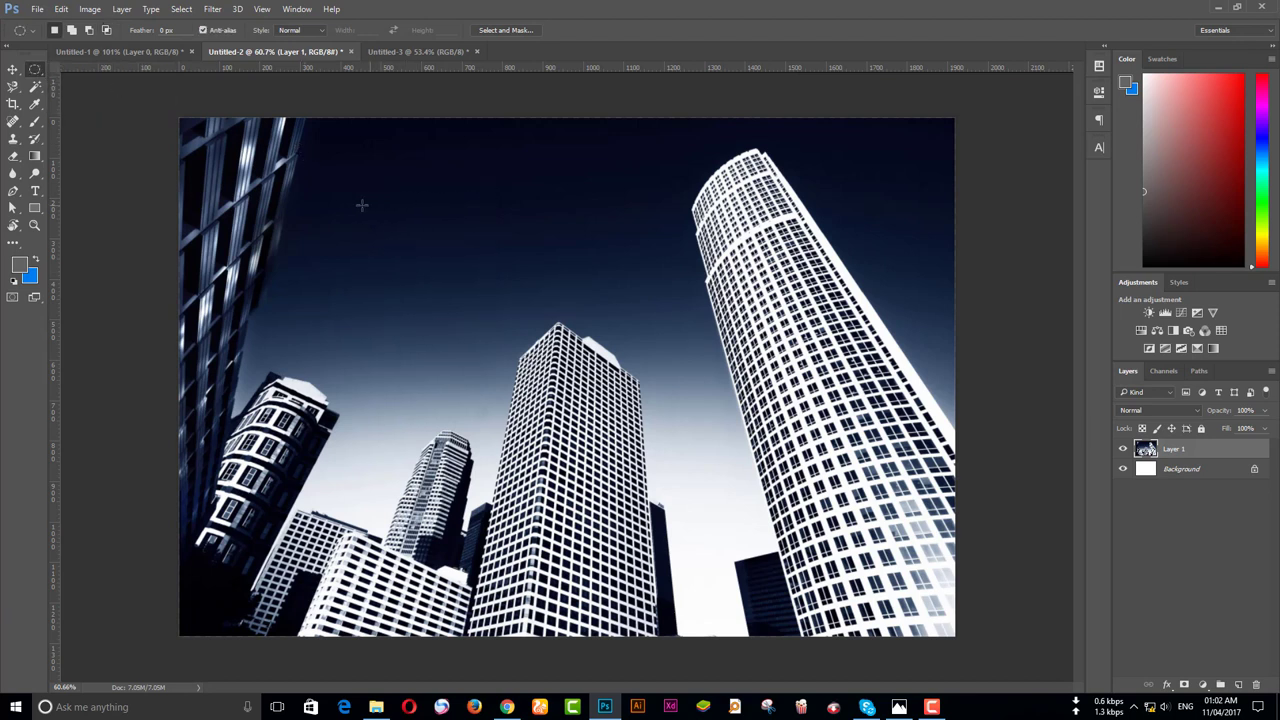
drag(362, 205, 508, 355)
Step: Subtract an offset, enlarged ellipse from the circle to leave a thin crescent
click(90, 31)
mouse_move(386, 212)
mouse_down()
mouse_move(566, 308)
mouse_move(534, 303)
mouse_up()
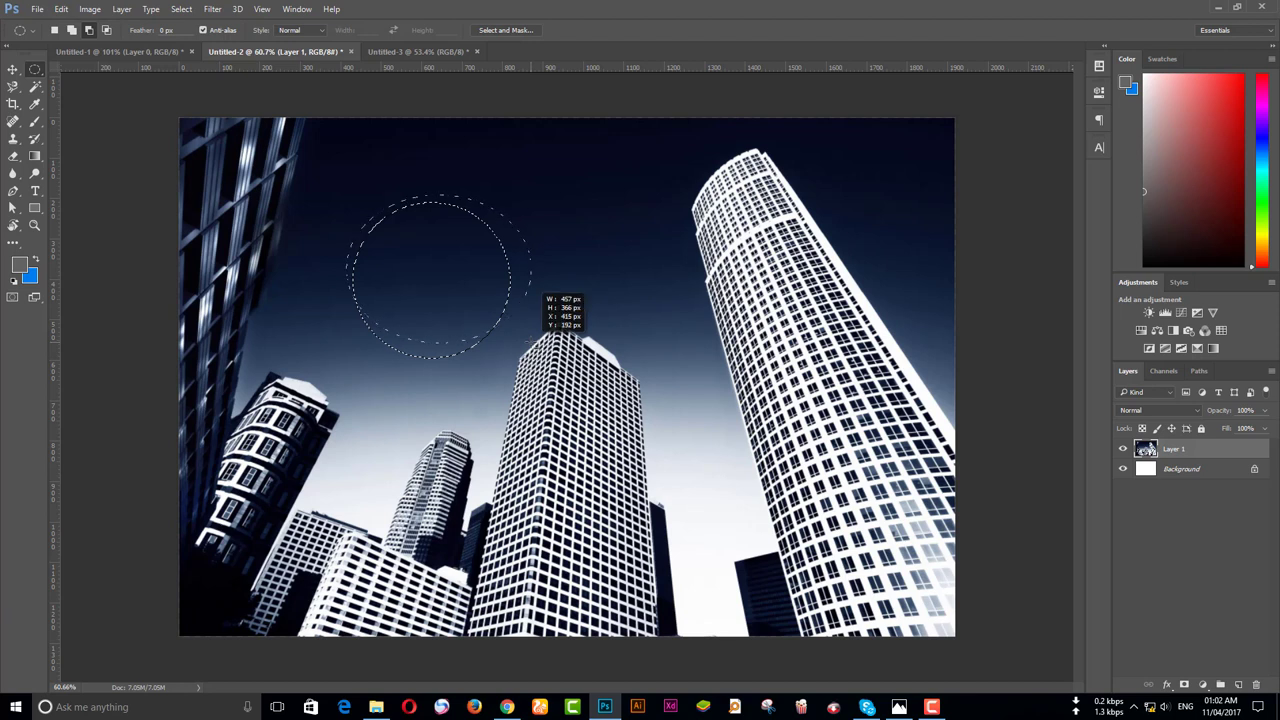
mouse_move(536, 338)
mouse_down()
mouse_move(677, 346)
mouse_move(542, 352)
mouse_up()
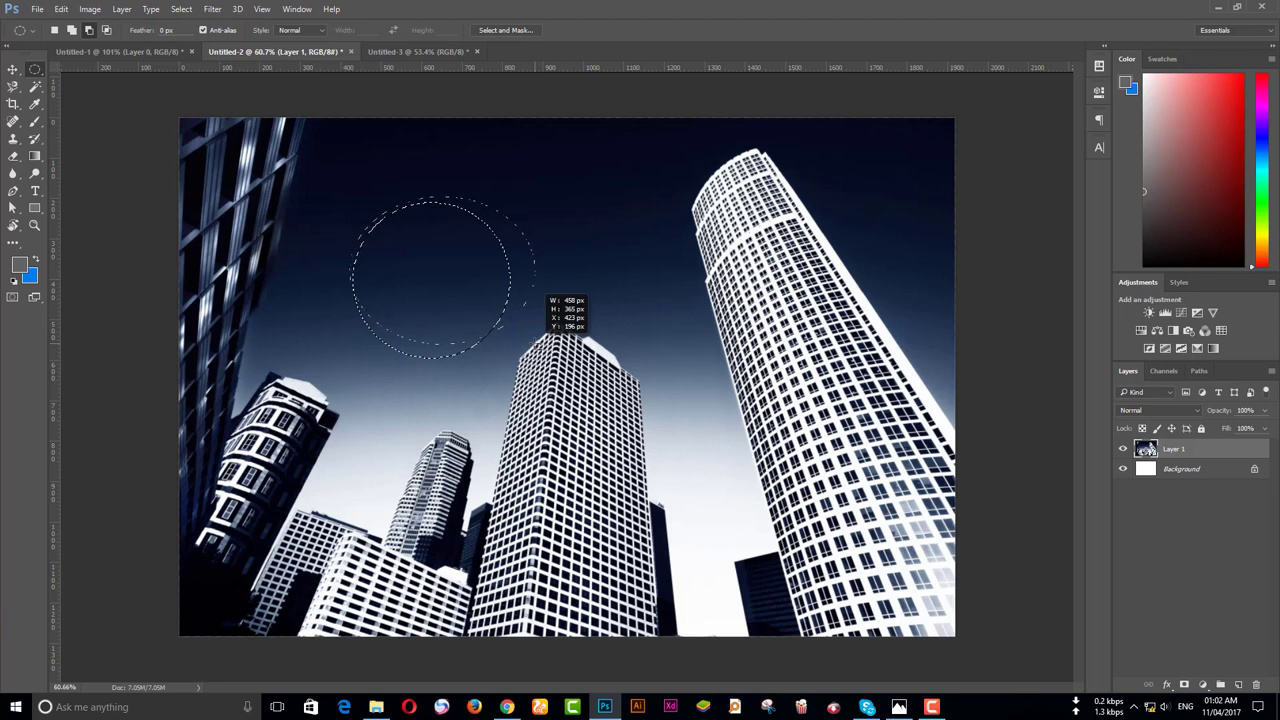
mouse_move(542, 352)
mouse_down()
mouse_move(546, 432)
mouse_move(549, 330)
mouse_up()
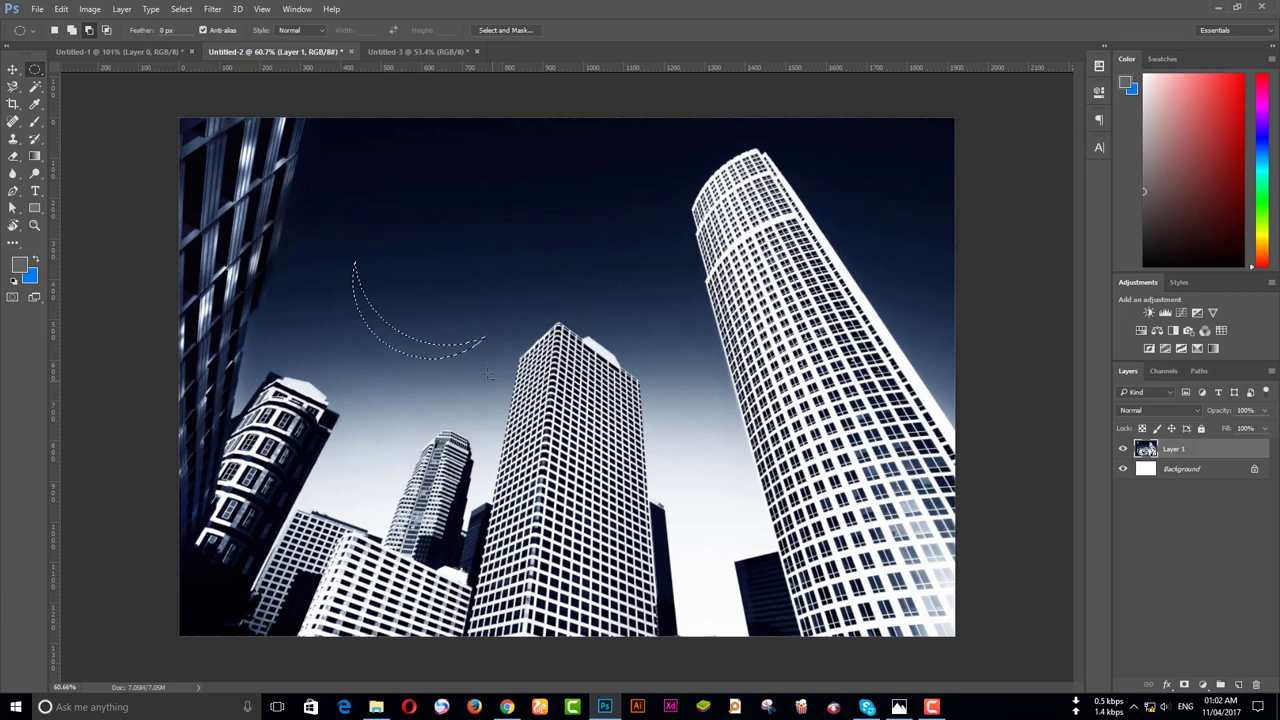
Step: Fill the crescent selection with blue on a new layer and deselect
click(13, 69)
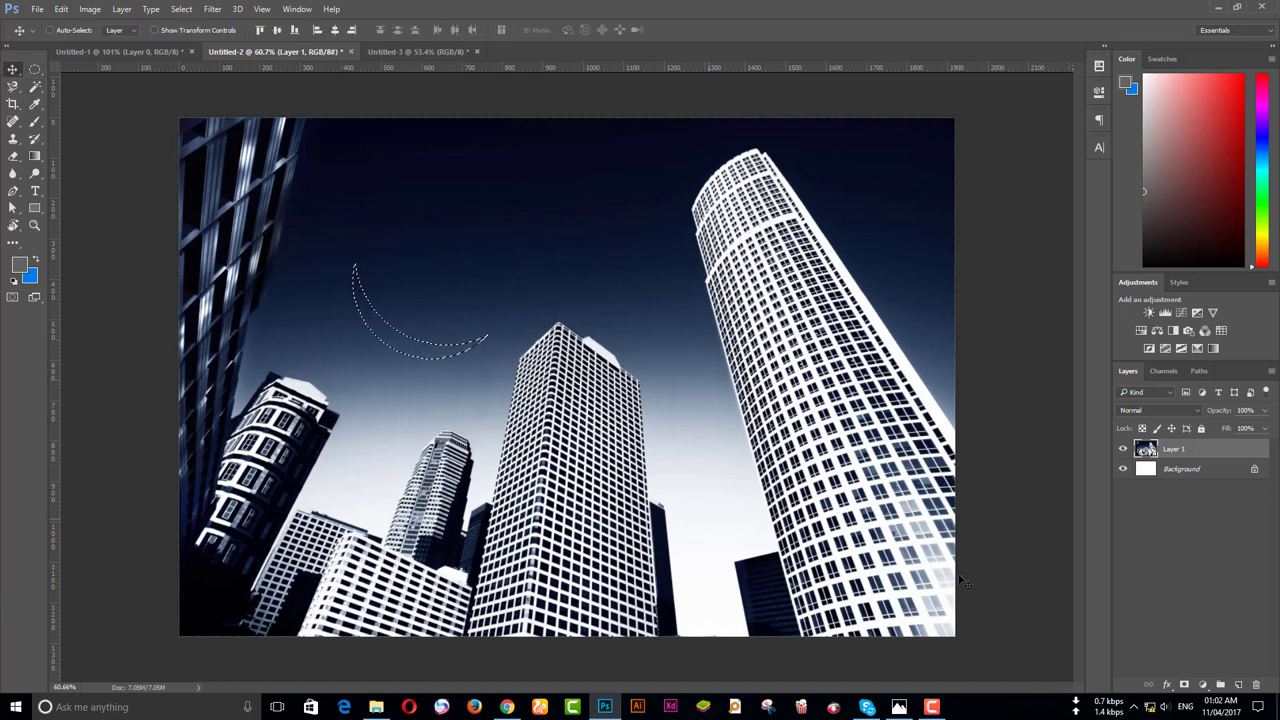
click(1238, 686)
key(ctrl+BackSpace)
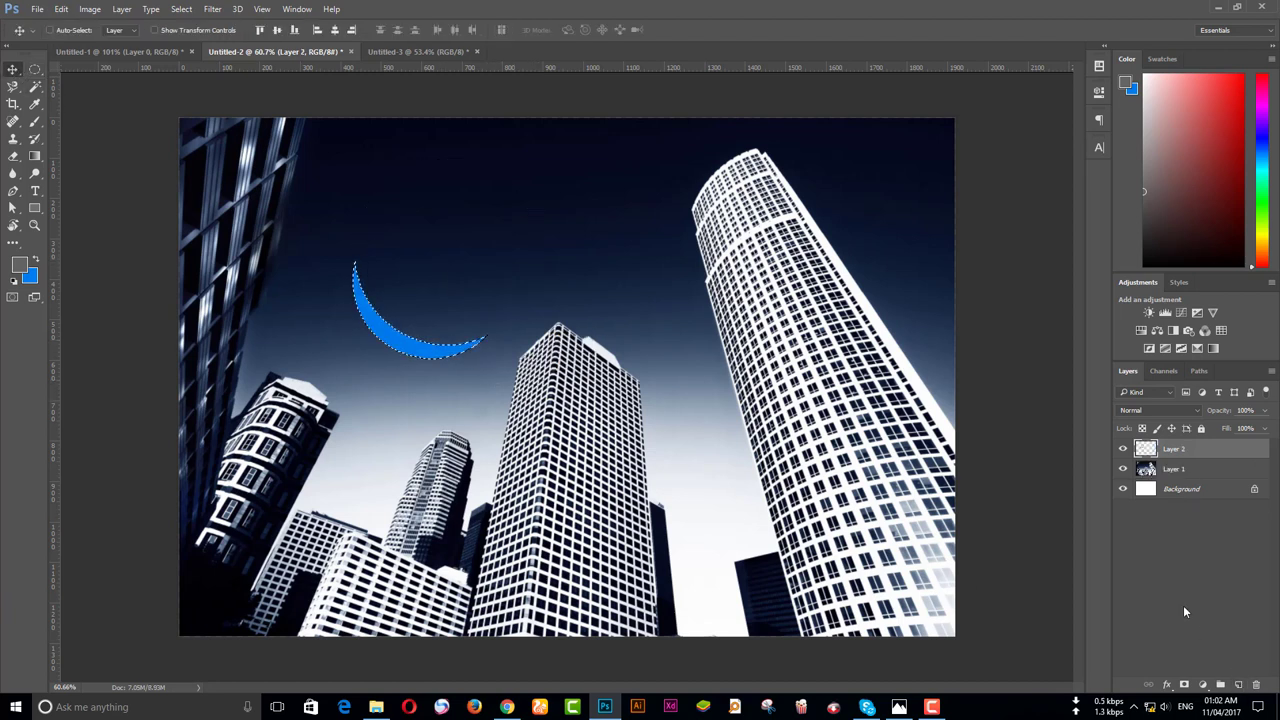
key(ctrl+d)
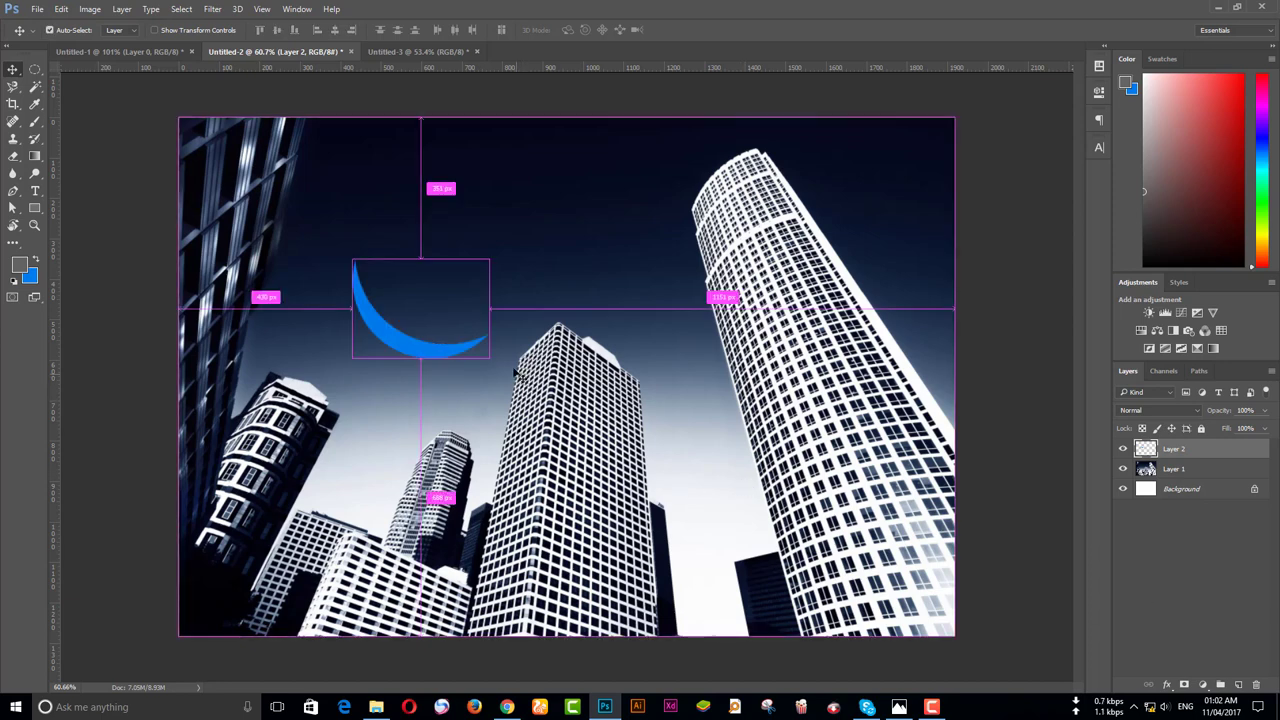
Step: Transform the crescent down to about 61.6% with a slight tilt, then commit
key(ctrl+t)
mouse_move(498, 254)
mouse_down()
mouse_move(491, 241)
mouse_move(462, 276)
mouse_move(467, 205)
mouse_up()
key(ctrl+z)
key(Return)
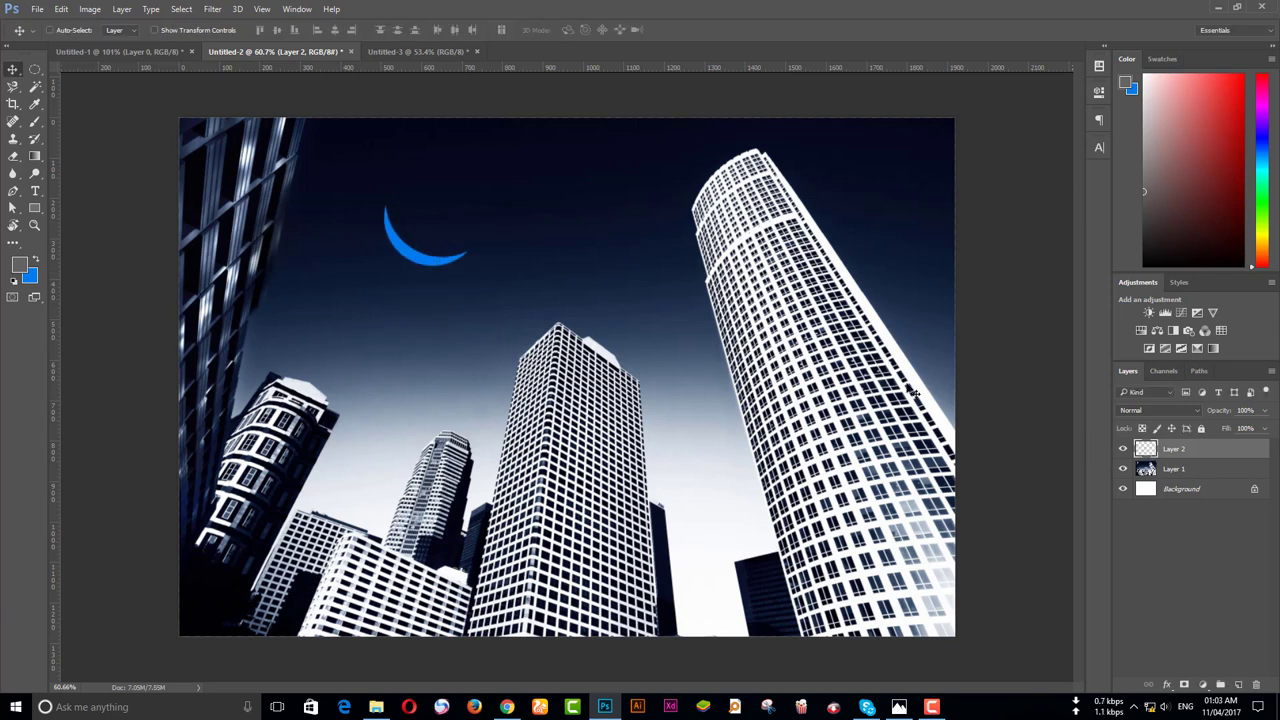
Step: Set white as the foreground colour and undo the fills back to the crescent selection
click(19, 264)
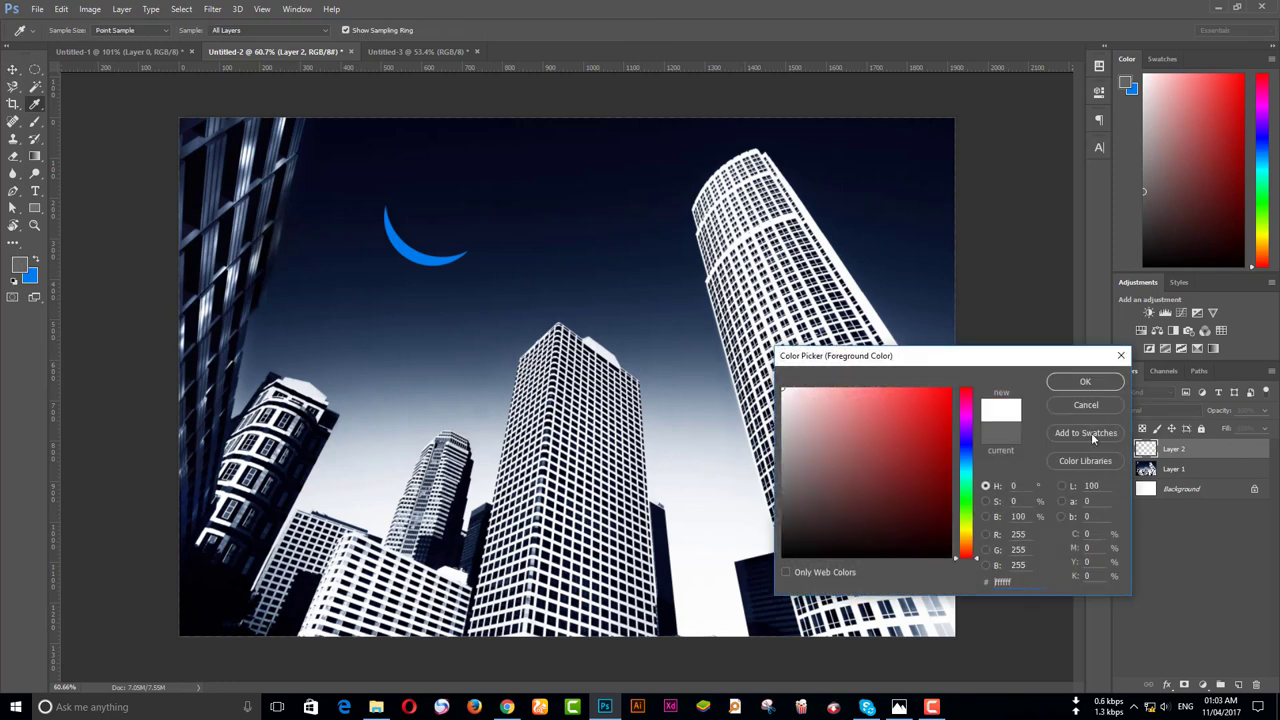
click(1097, 385)
key(alt+BackSpace)
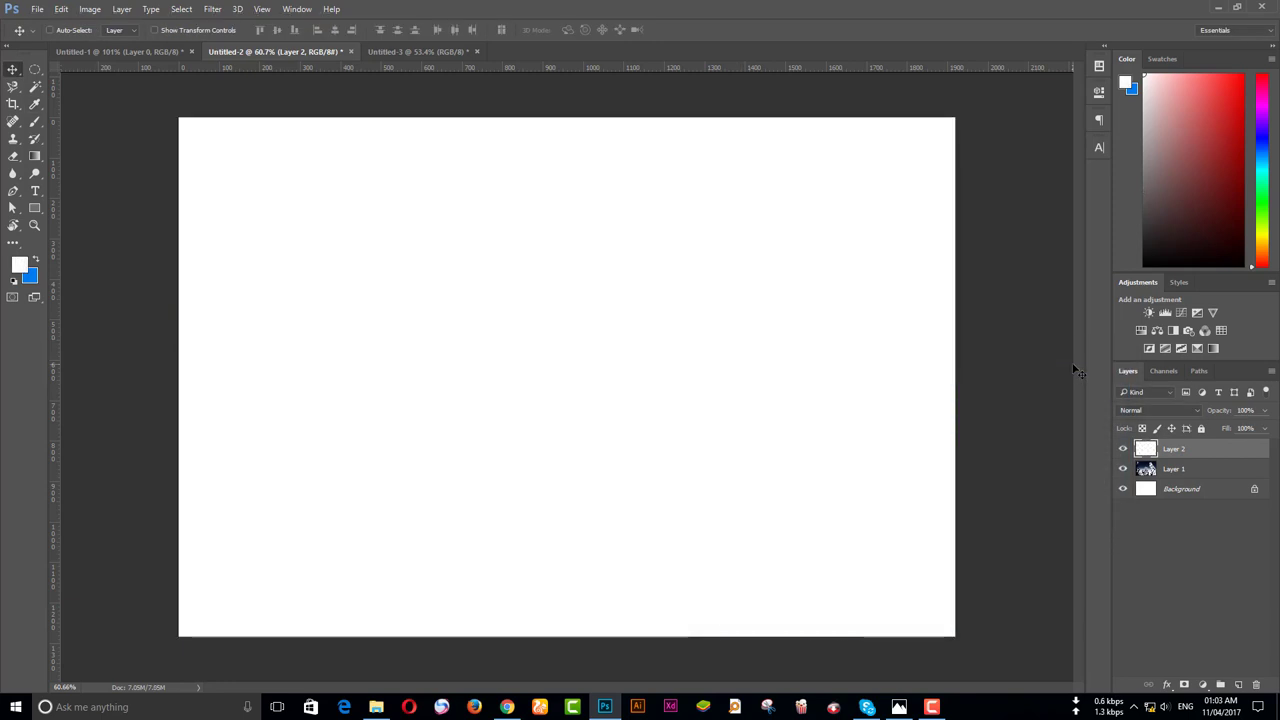
key(ctrl+z)
key(ctrl+BackSpace)
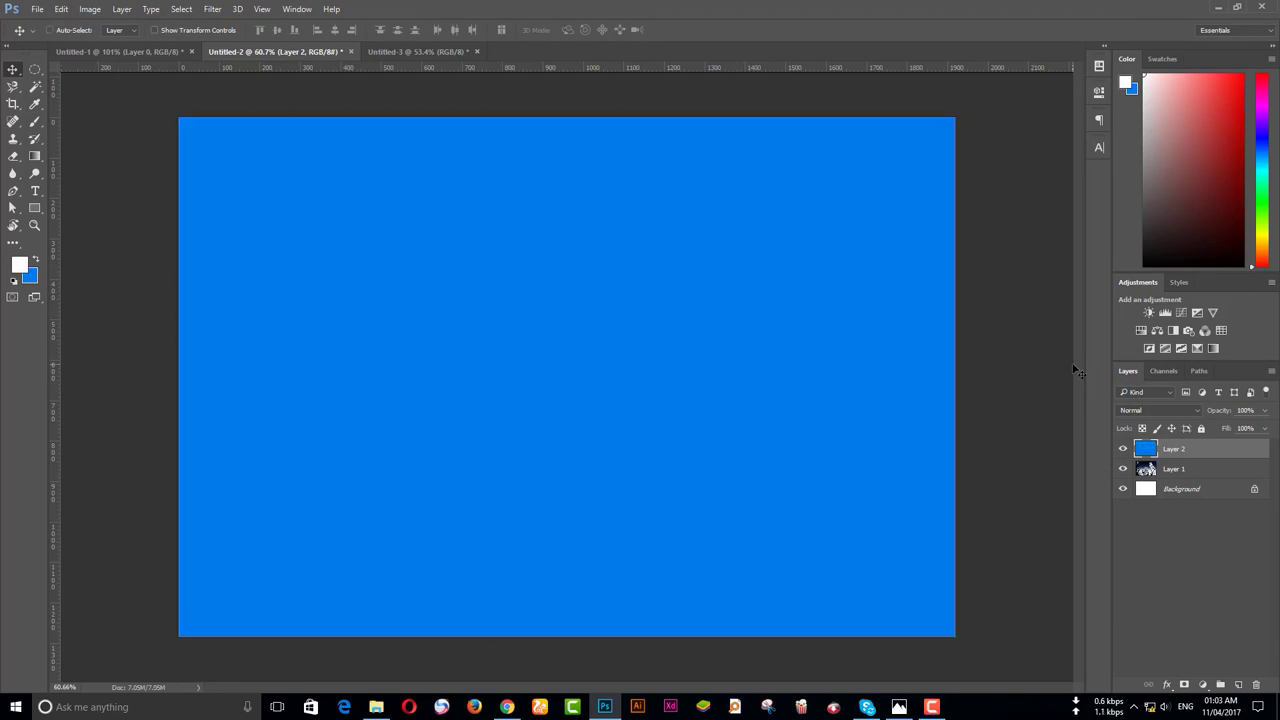
key(ctrl+z)
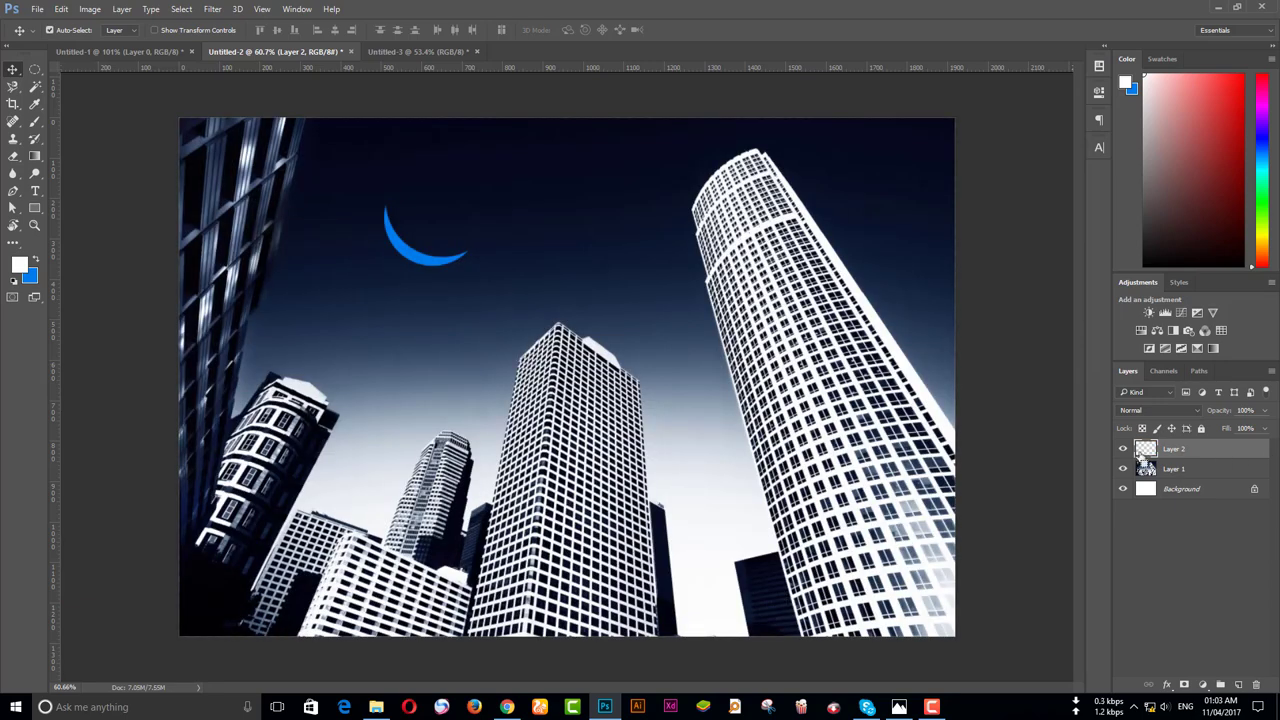
key(ctrl+alt+z)
key(ctrl+alt+z)
Step: Refill the crescent selection, ending with a white fill
key(ctrl+BackSpace)
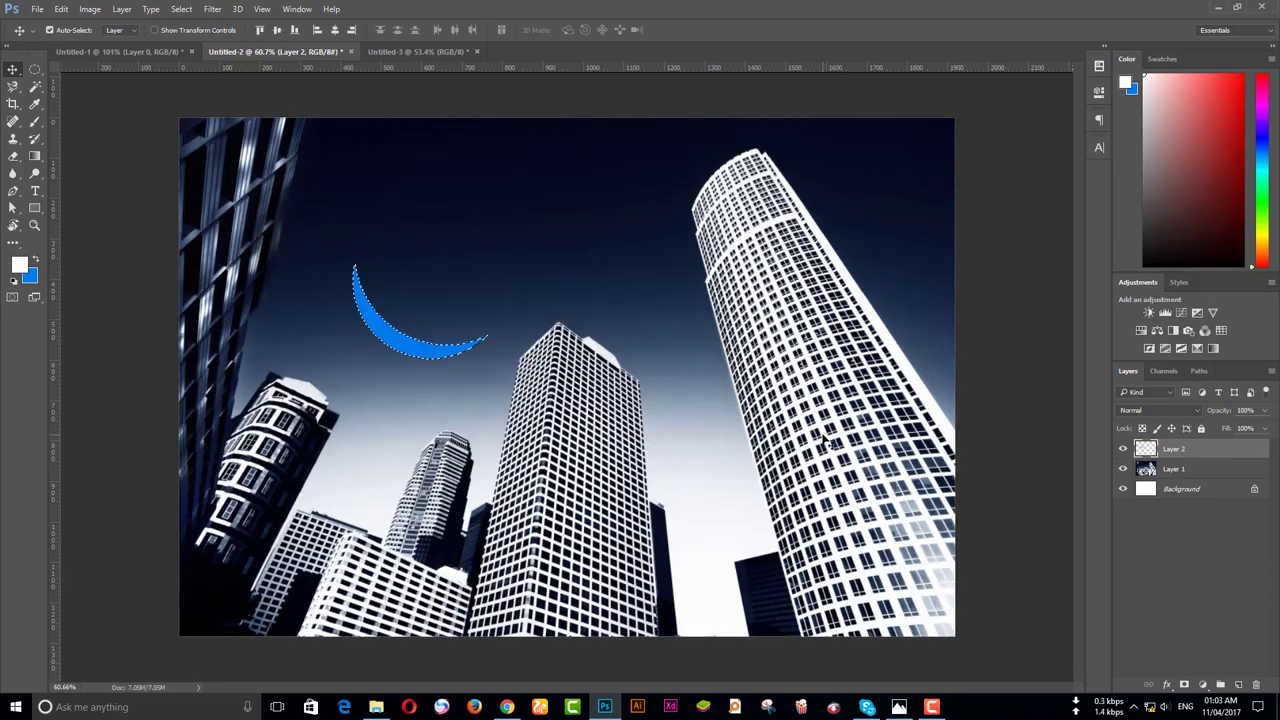
key(ctrl)
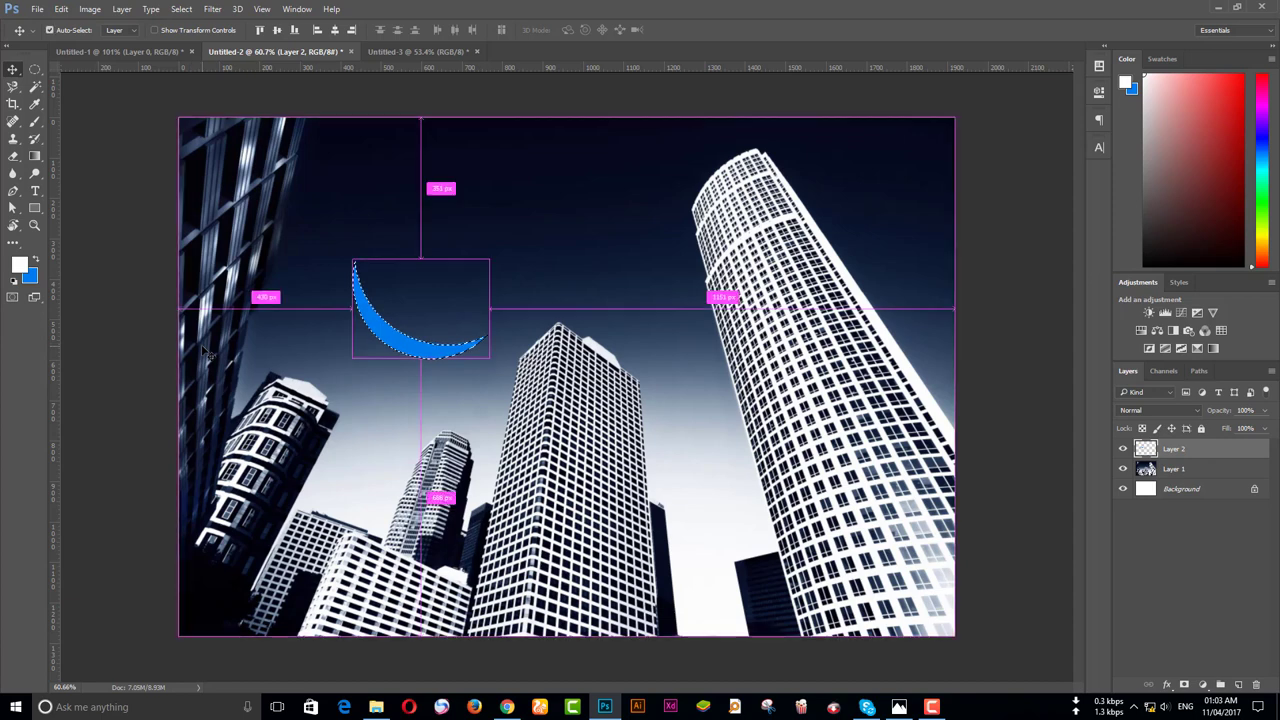
key(ctrl)
key(alt+BackSpace)
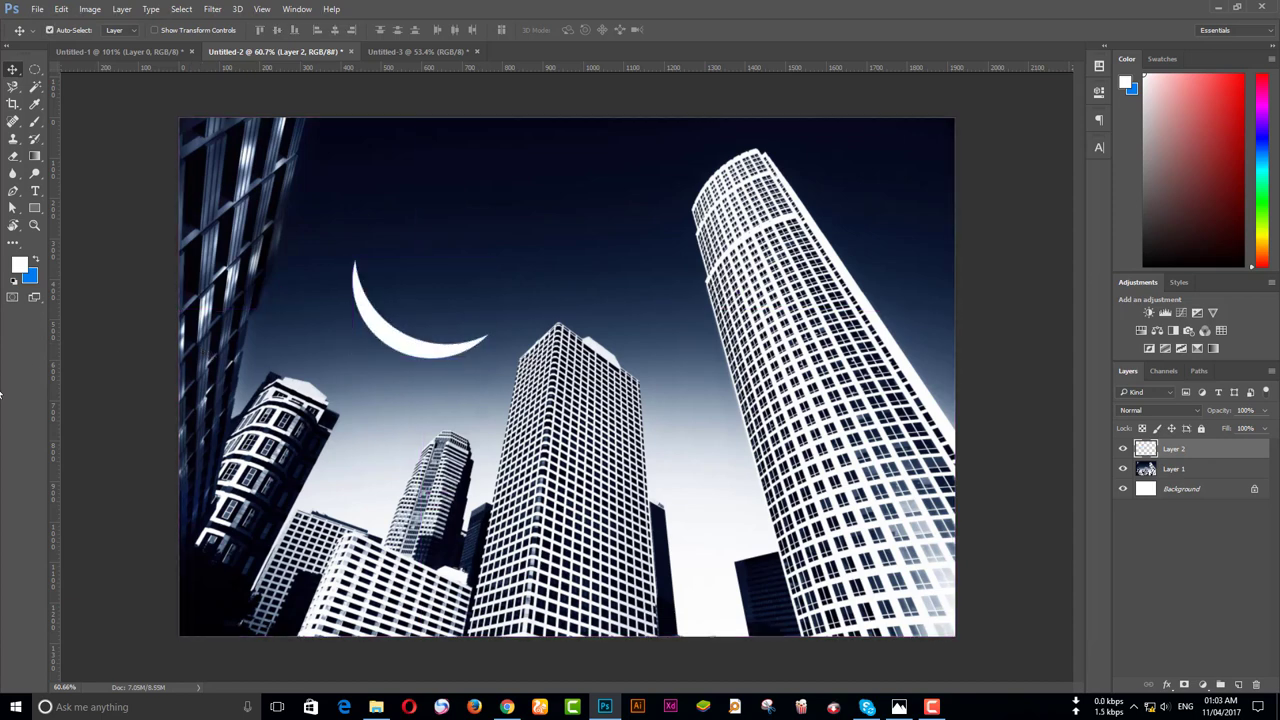
Step: Shrink the white moon to about half size and move it higher in the sky
key(ctrl+t)
drag(489, 260, 453, 286)
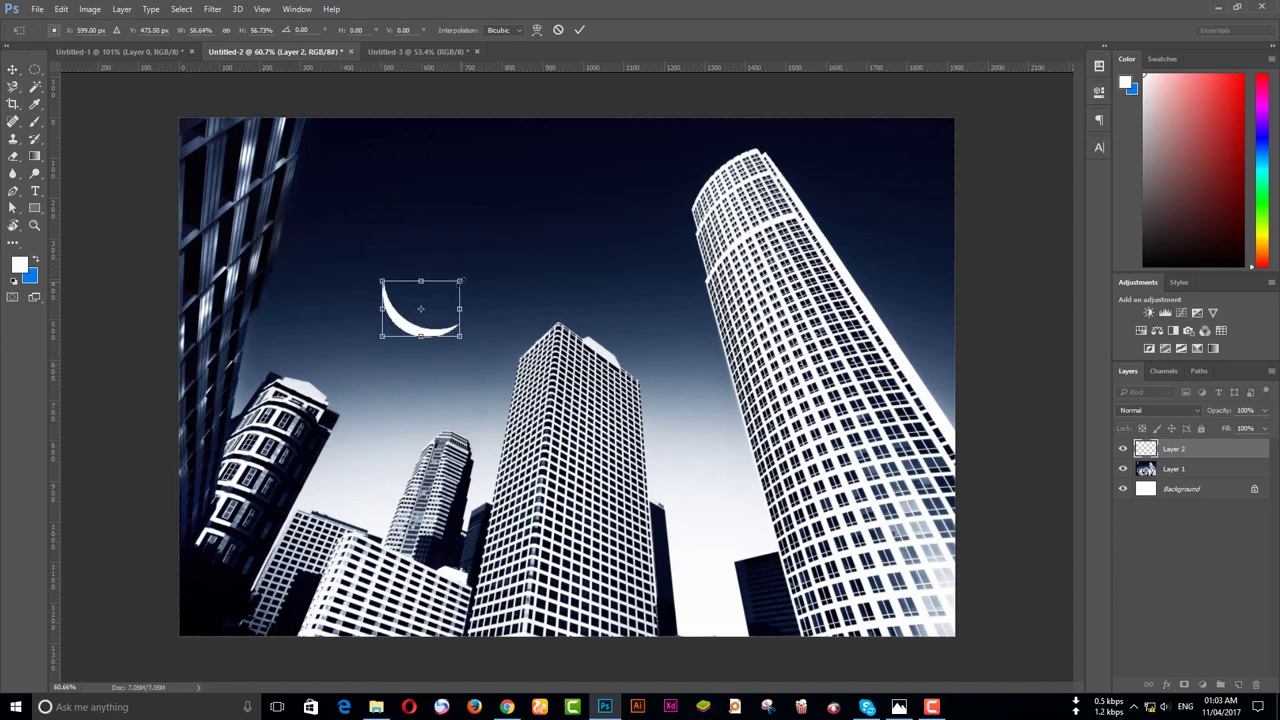
key(Return)
drag(398, 326, 408, 258)
key(ctrl+minus)
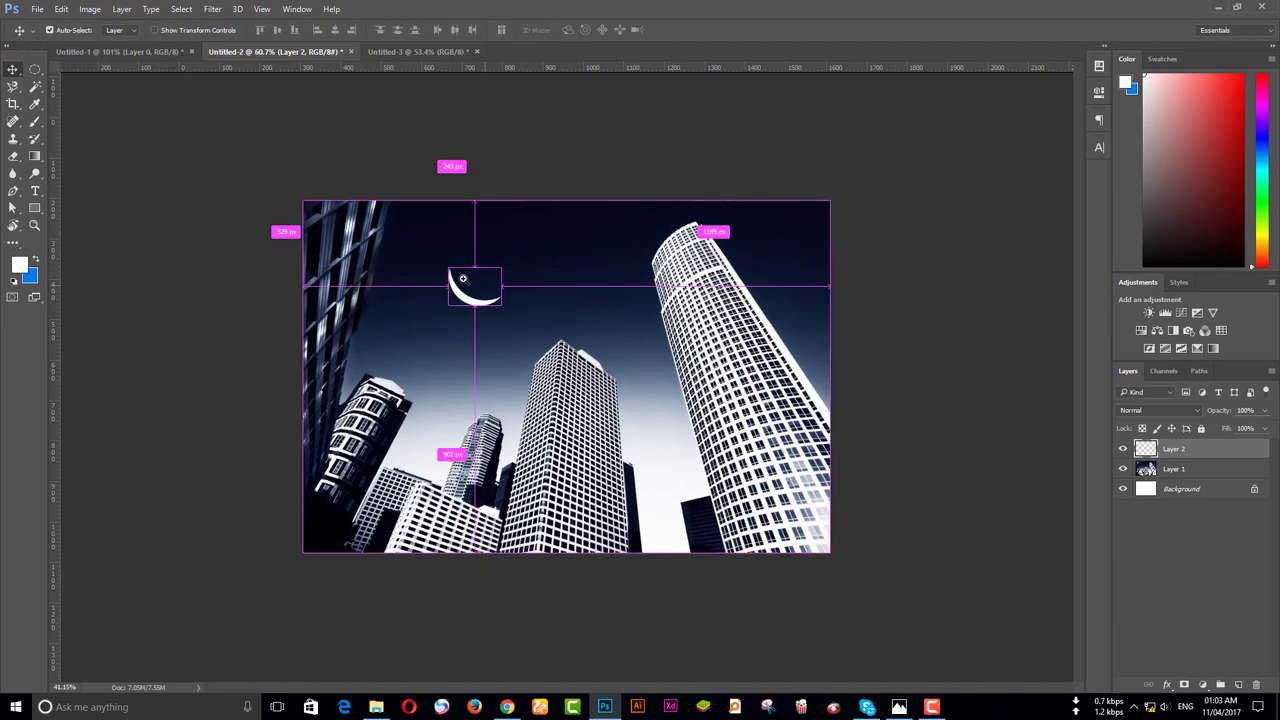
Step: Select the Custom Shape Tool and browse its shape picker
click(34, 207)
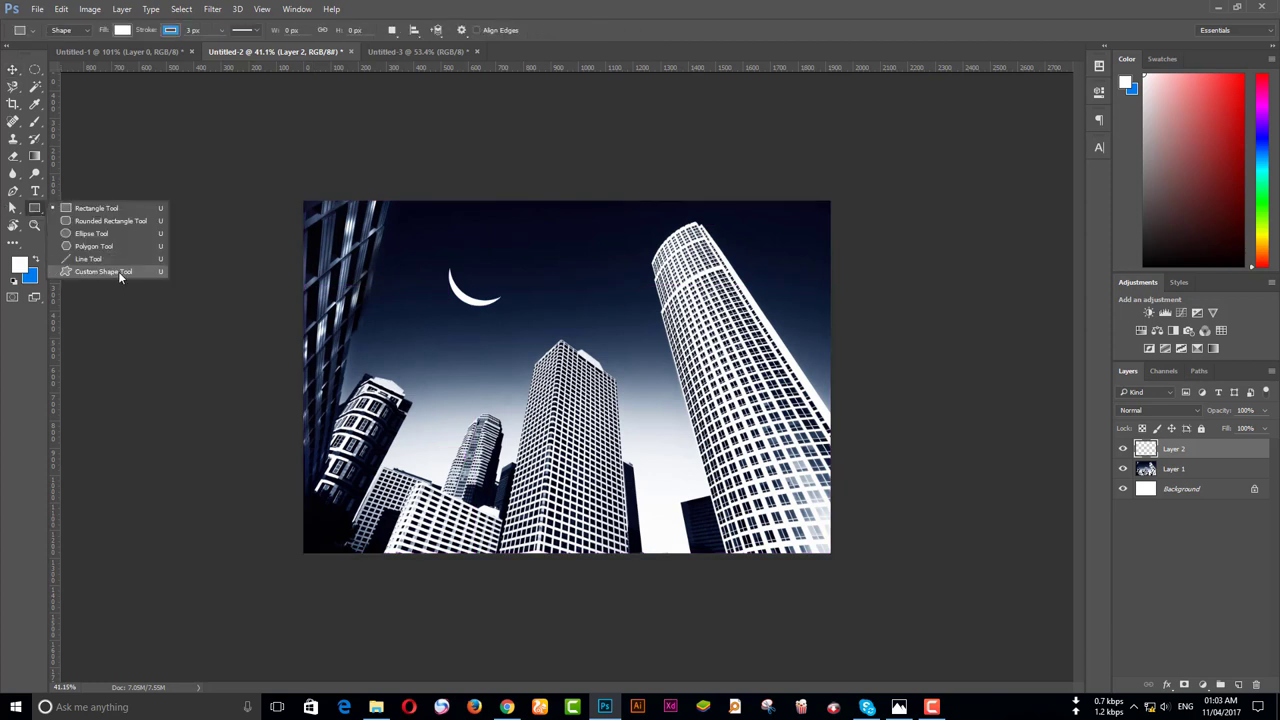
click(118, 271)
click(519, 32)
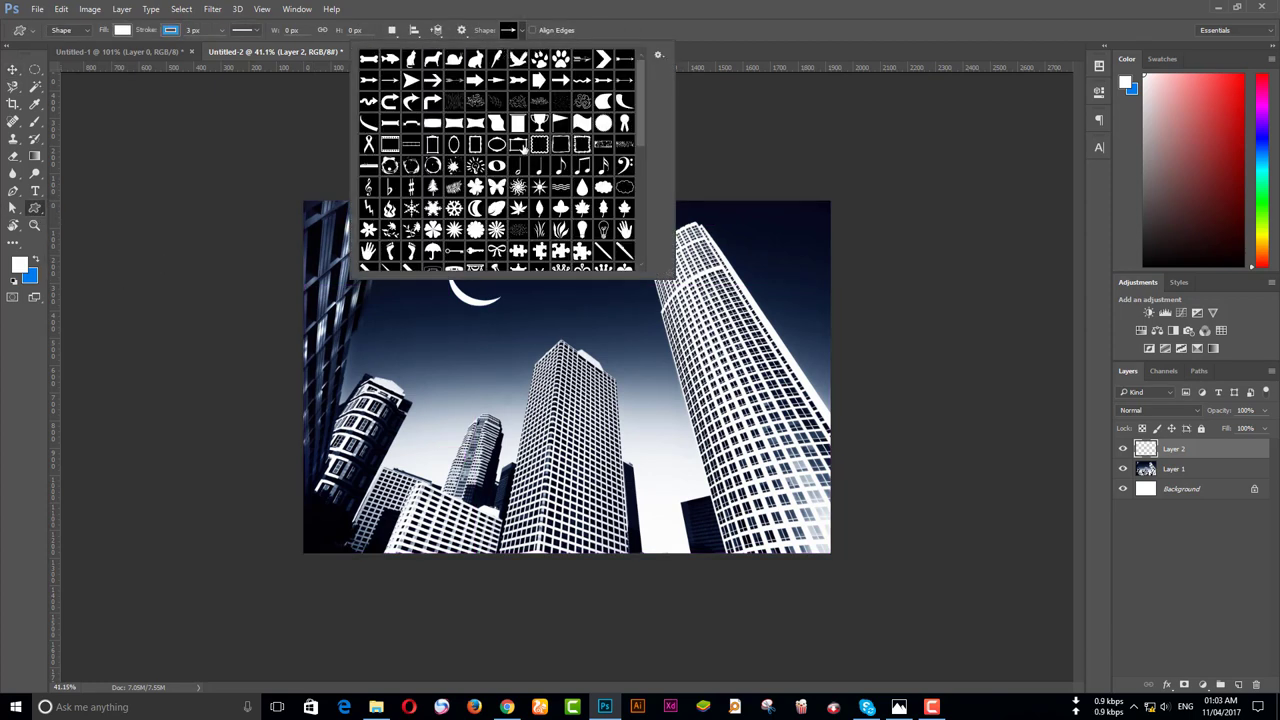
scroll(500, 160, down, 1)
scroll(500, 160, down, 1)
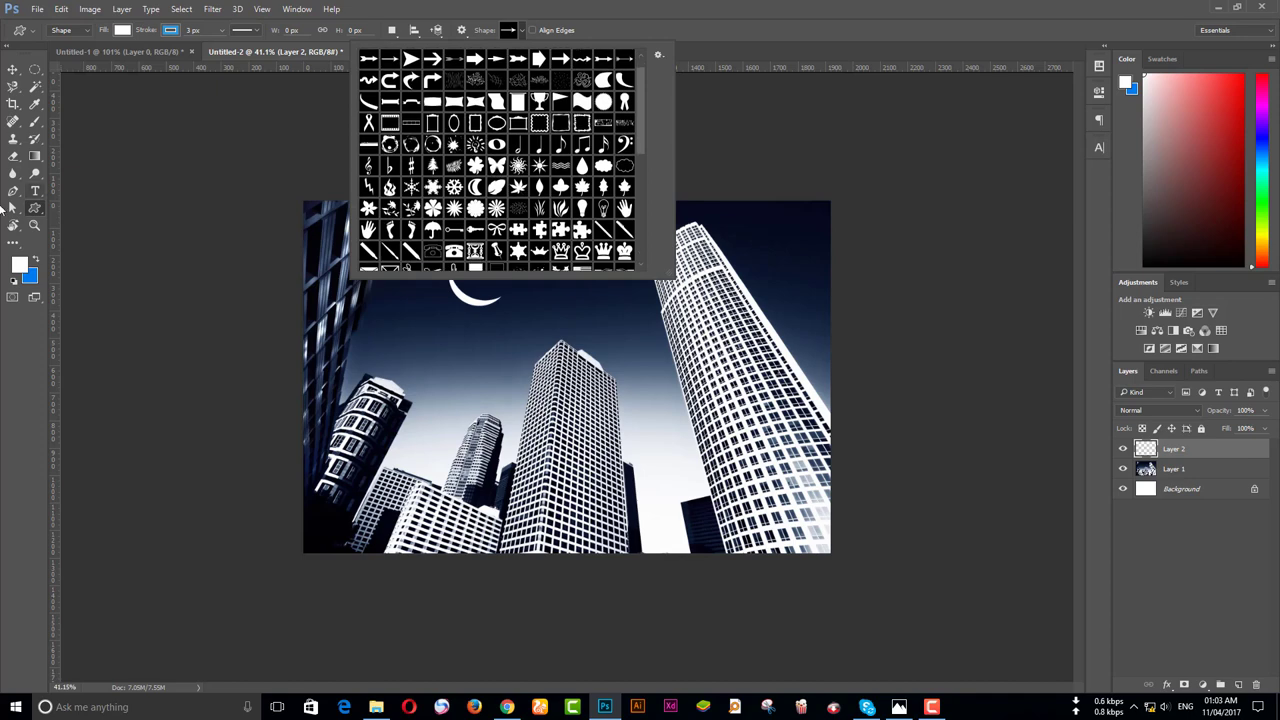
click(34, 207)
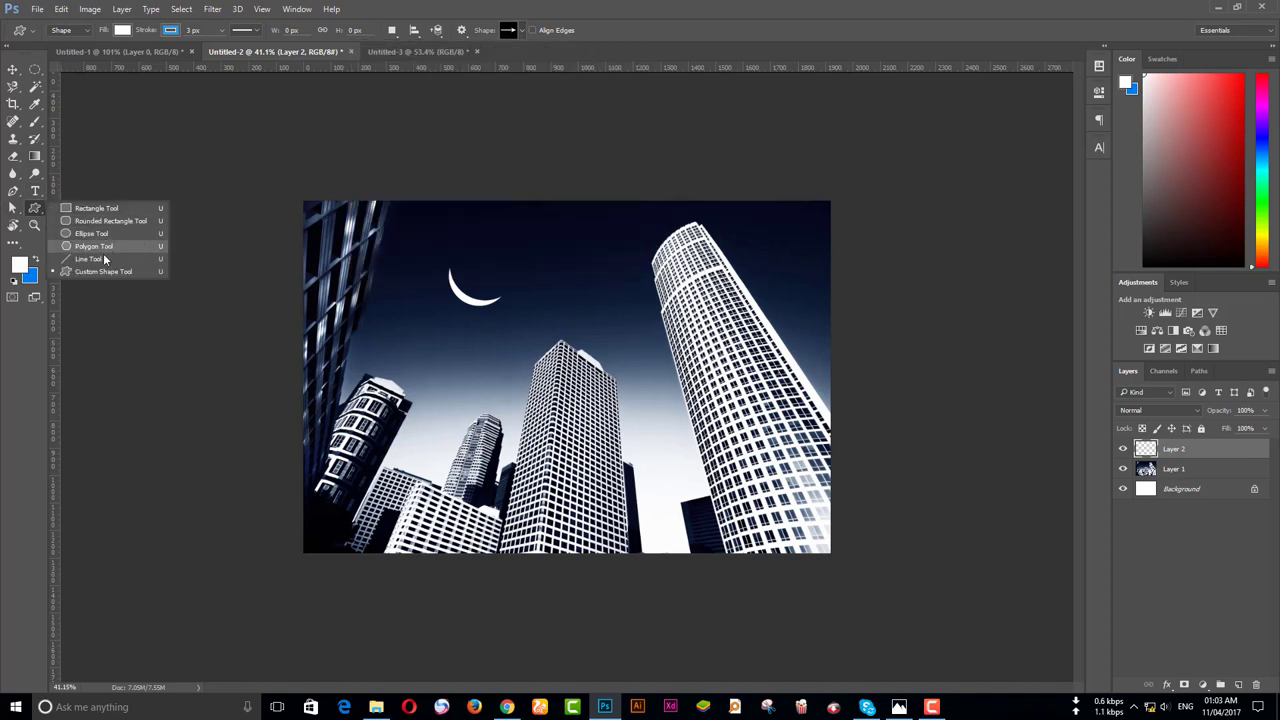
click(100, 271)
click(519, 32)
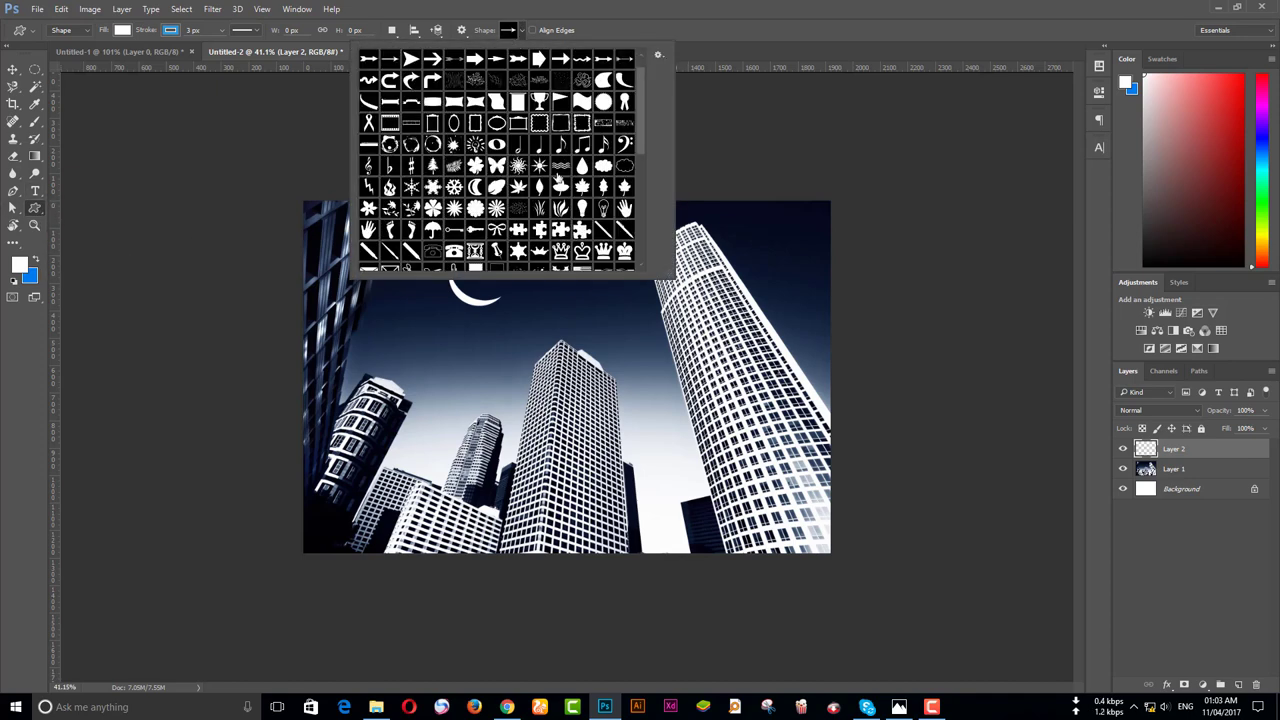
Step: Pick the cog-like star shape and draw a small 69 × 69 px star beside the moon
scroll(557, 176, down, 1)
scroll(555, 172, down, 2)
scroll(552, 167, down, 2)
scroll(549, 162, down, 2)
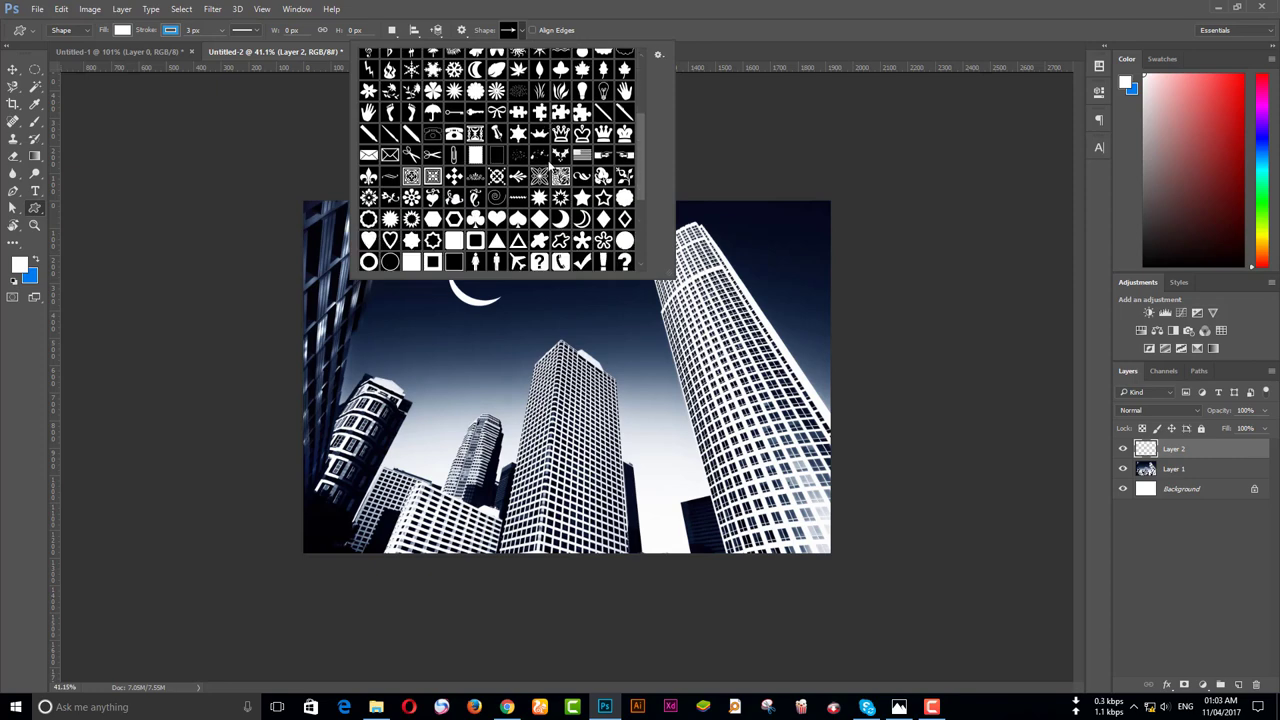
scroll(549, 164, down, 2)
click(433, 208)
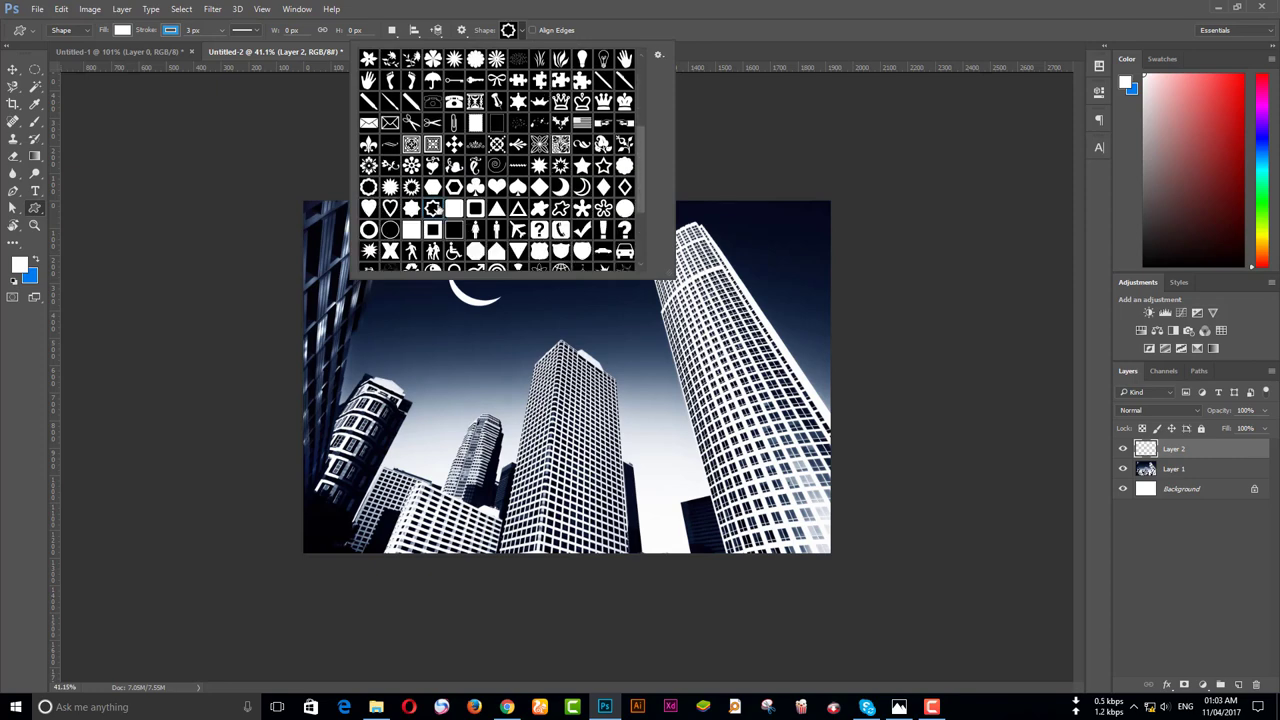
click(464, 268)
click(672, 289)
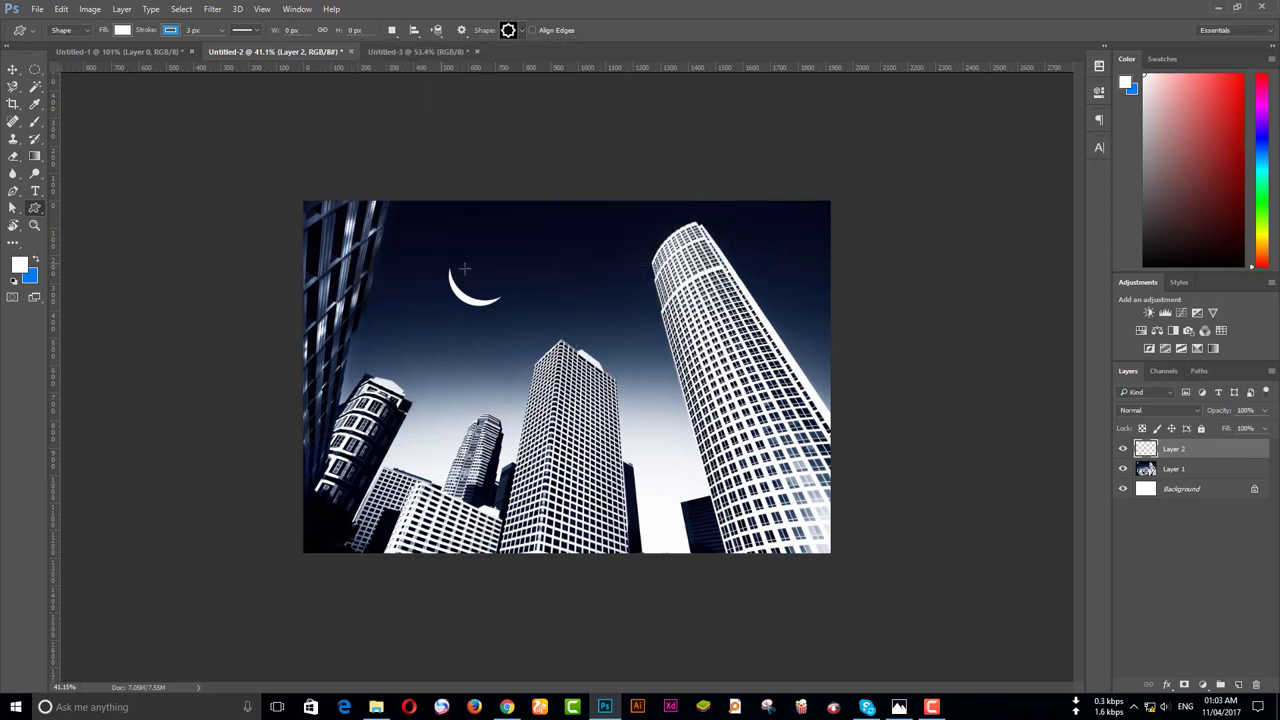
drag(476, 268, 490, 284)
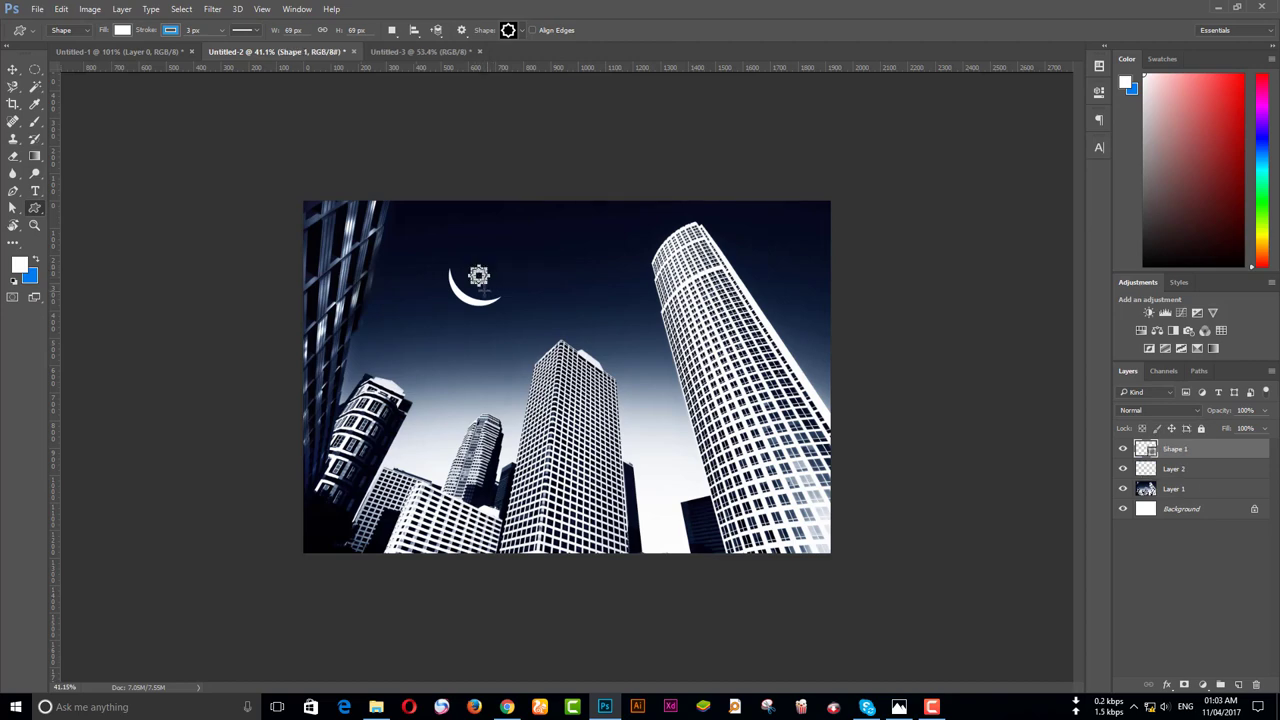
Step: Open the star's fill and stroke colour options, leaving the outline blue for now
click(12, 68)
scroll(500, 300, down, 2)
scroll(555, 283, up, 3)
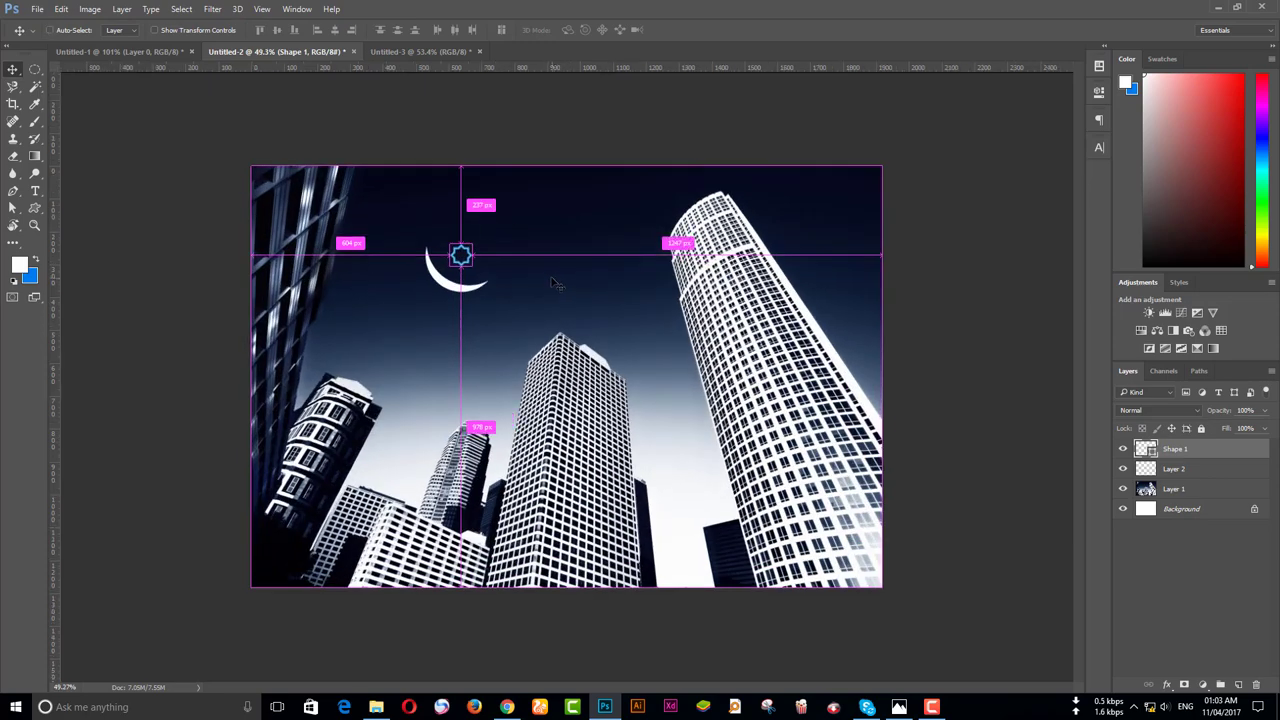
key(u)
click(122, 30)
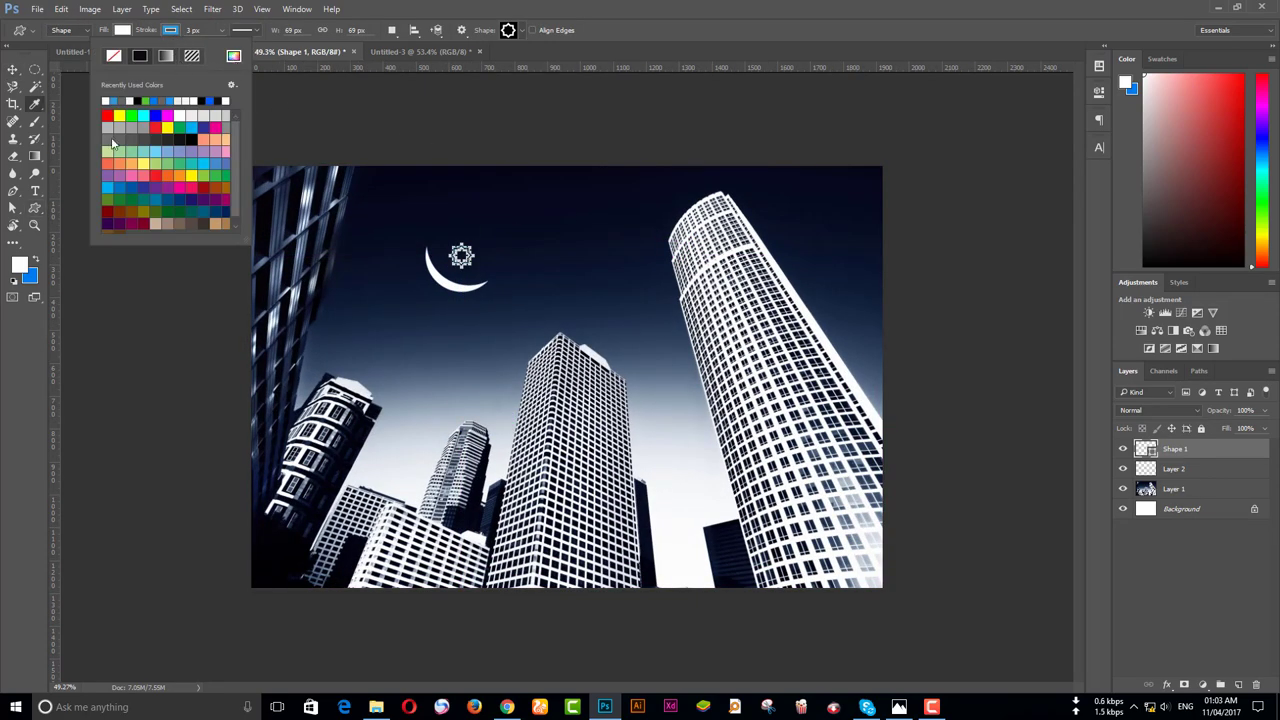
click(233, 55)
click(1085, 381)
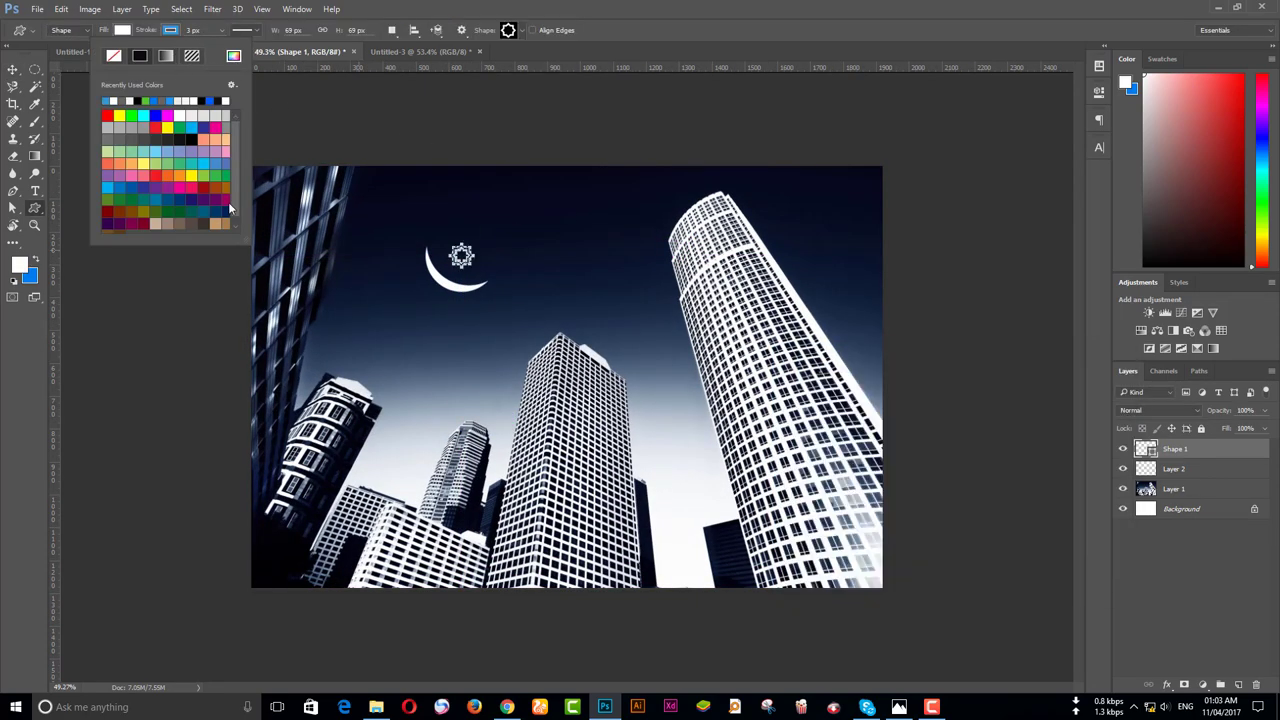
key(v)
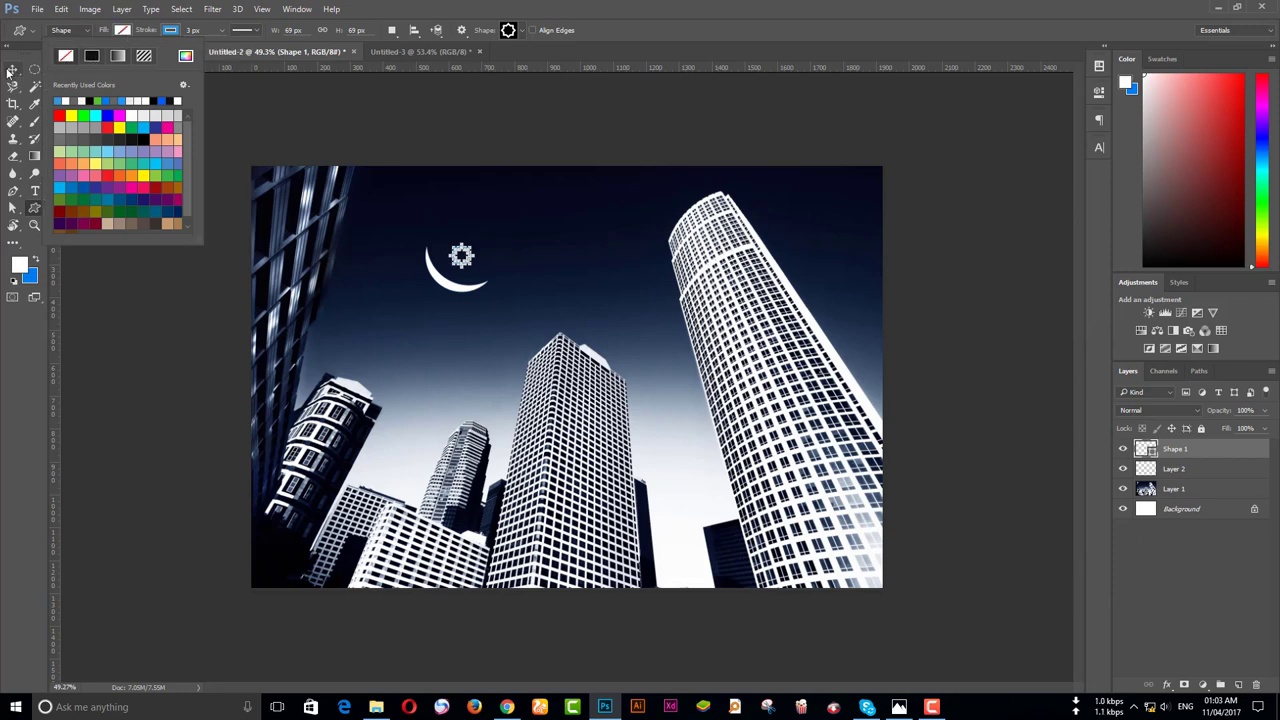
Step: Give the star no fill and a white 3 px stroke outline
scroll(443, 238, up, 3)
scroll(486, 251, up, 2)
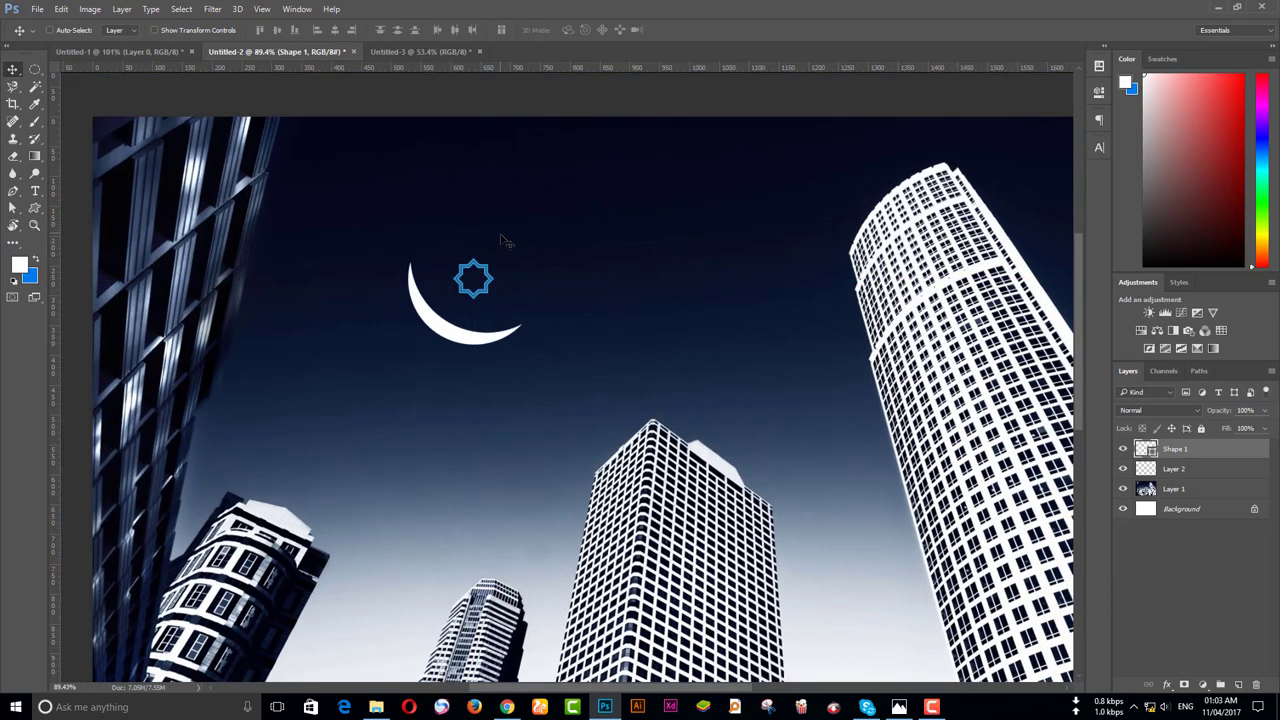
key(u)
click(122, 30)
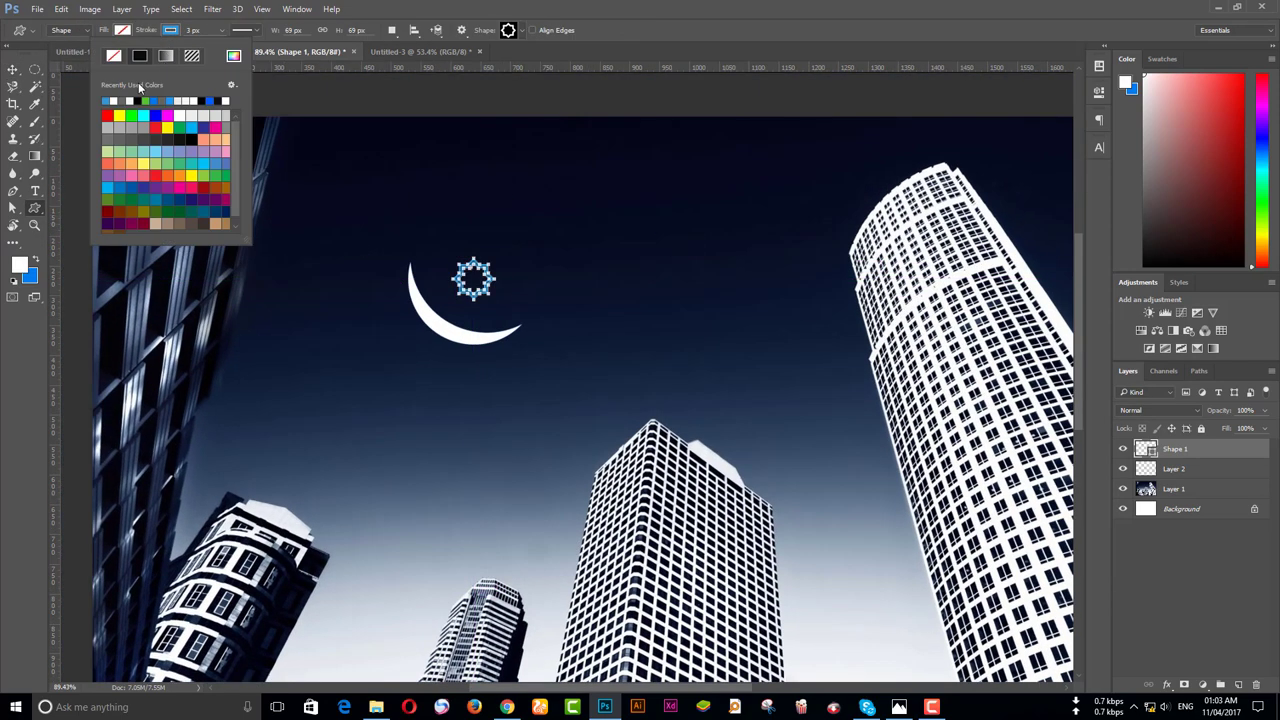
click(116, 99)
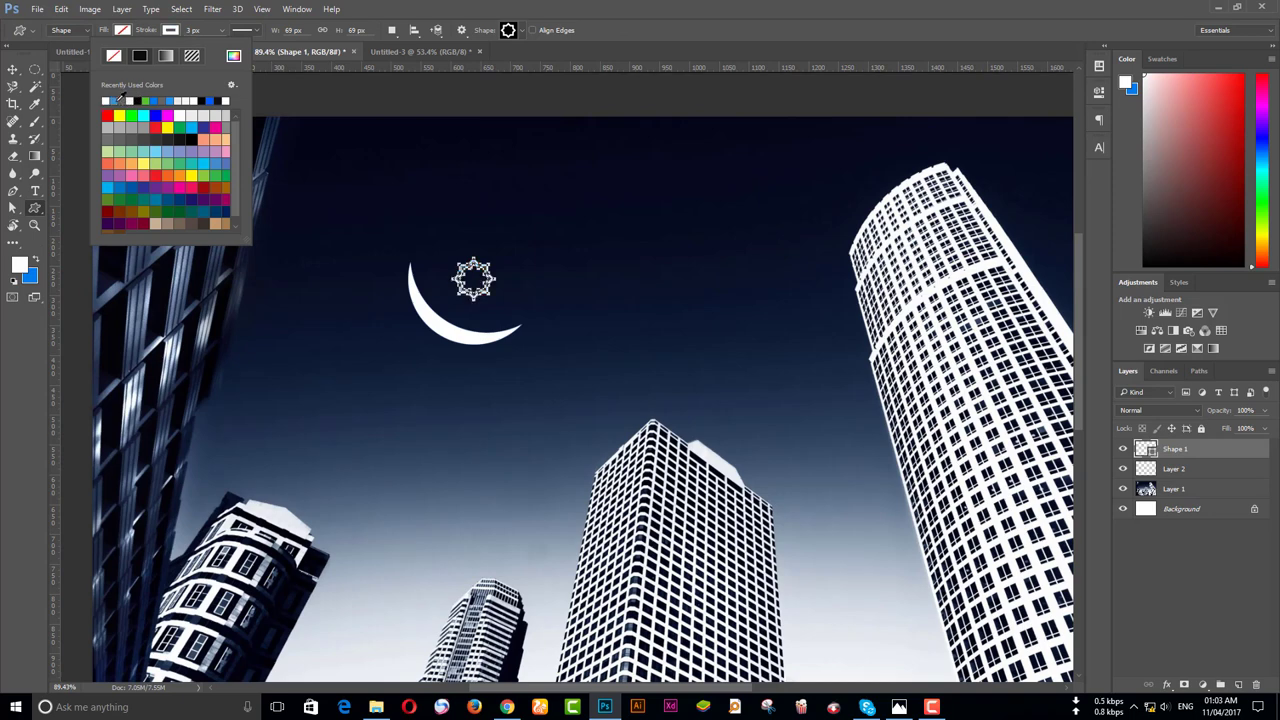
click(22, 69)
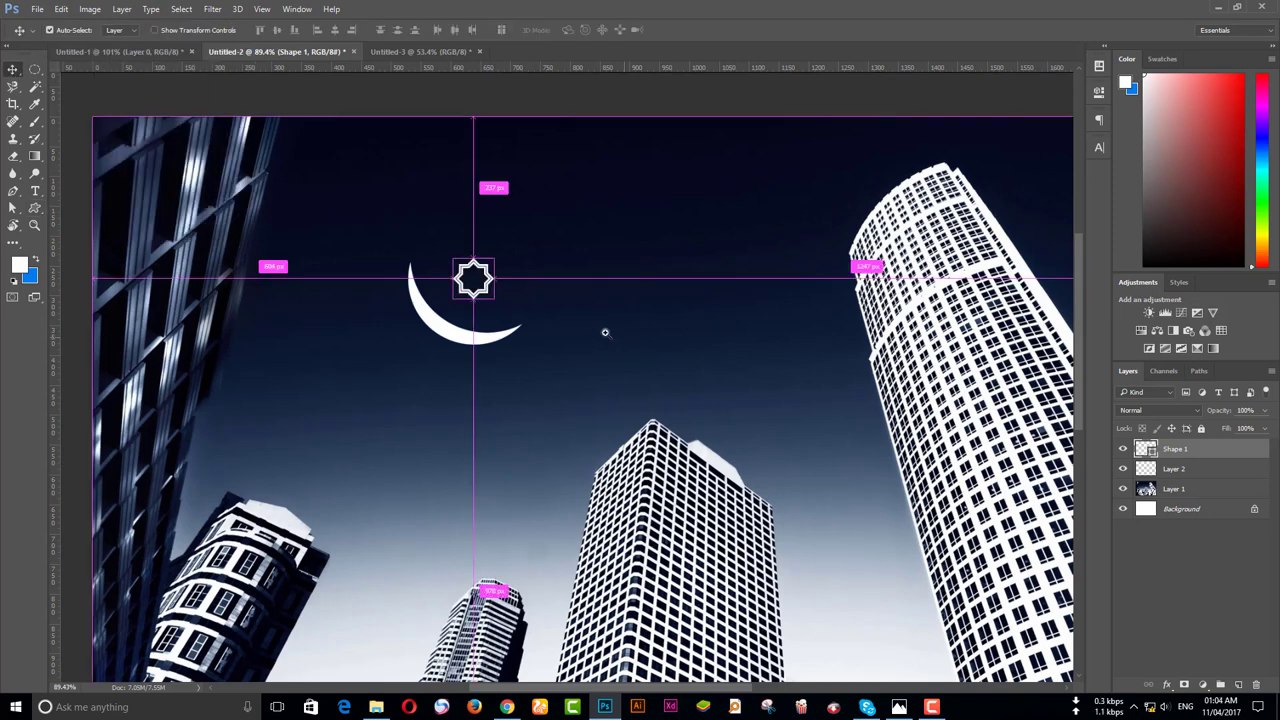
scroll(603, 331, down, 6)
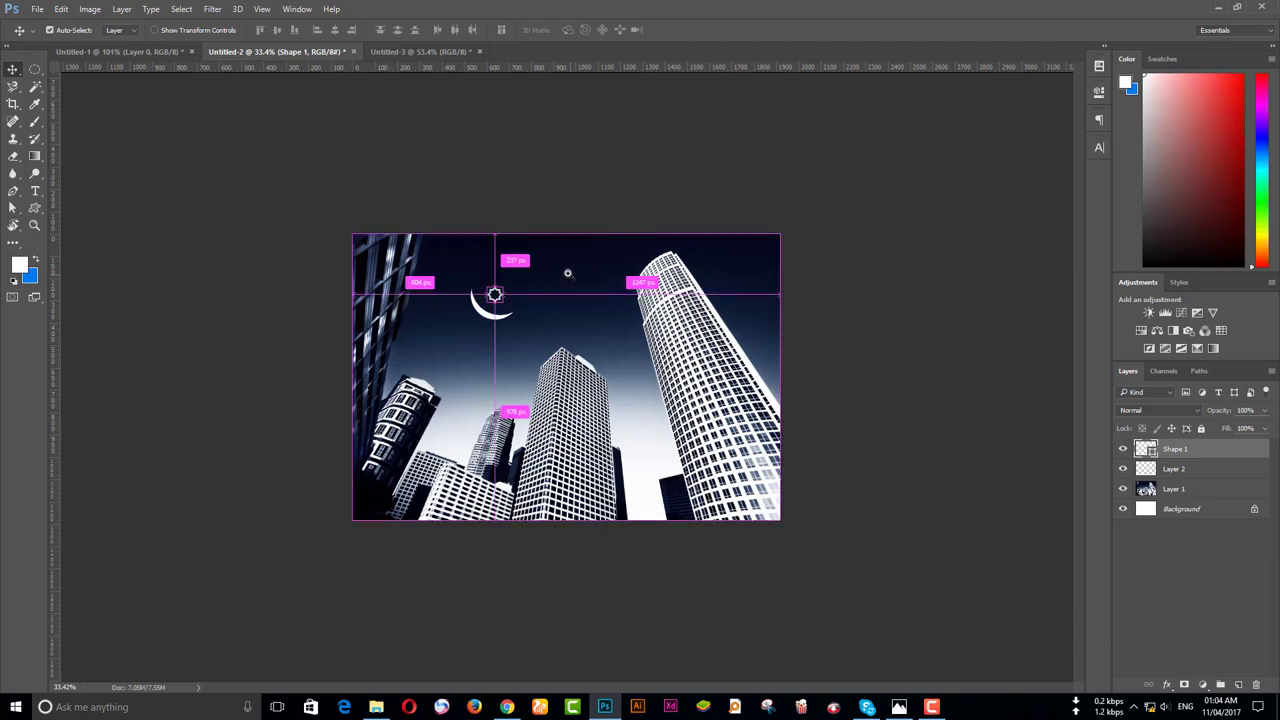
scroll(566, 274, up, 3)
Step: Add several elliptical selections across the sky, then clear them
right_click(34, 72)
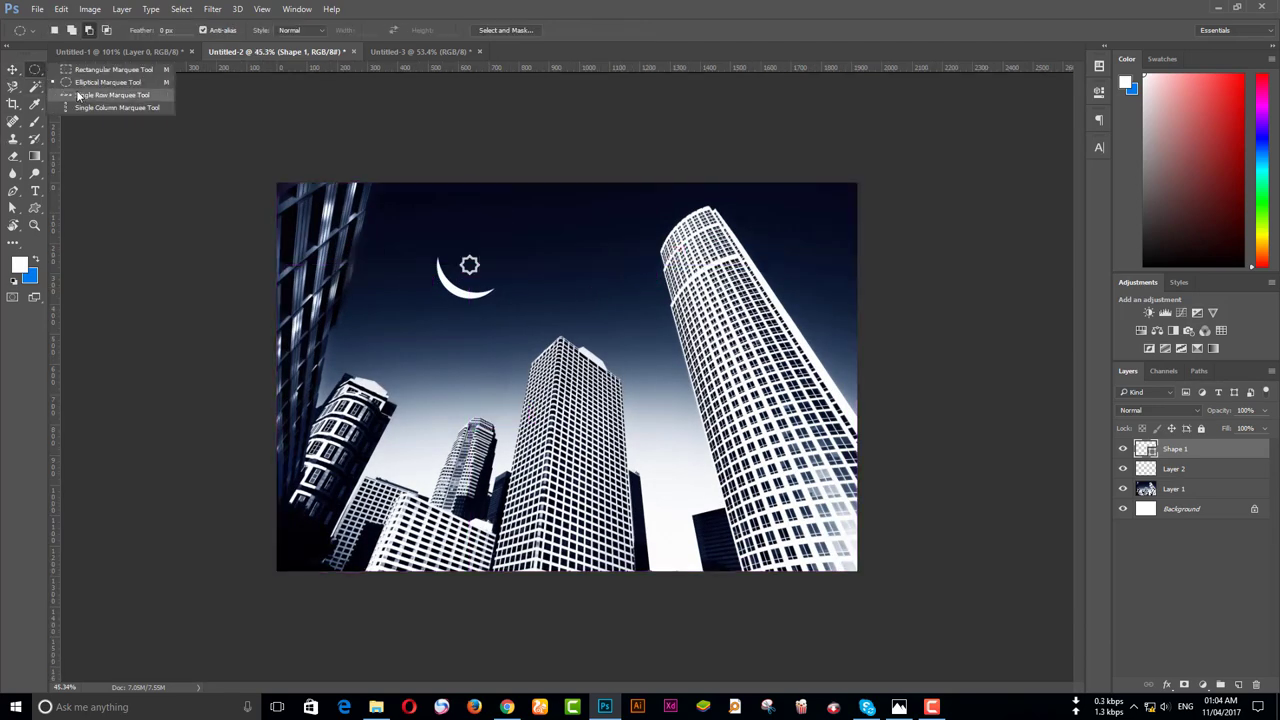
click(100, 86)
mouse_move(540, 240)
mouse_down()
mouse_move(665, 395)
mouse_move(640, 340)
mouse_up()
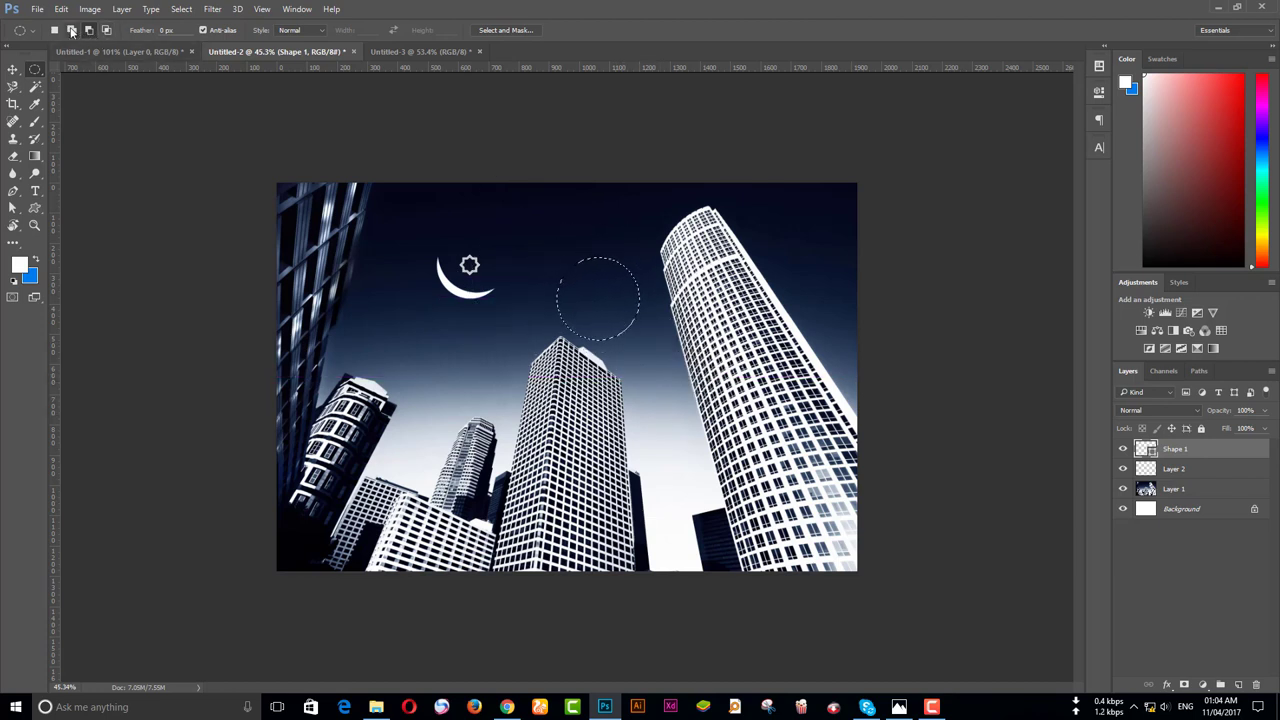
click(71, 30)
drag(571, 244, 665, 330)
mouse_move(390, 316)
mouse_down()
mouse_move(493, 472)
mouse_move(456, 386)
mouse_up()
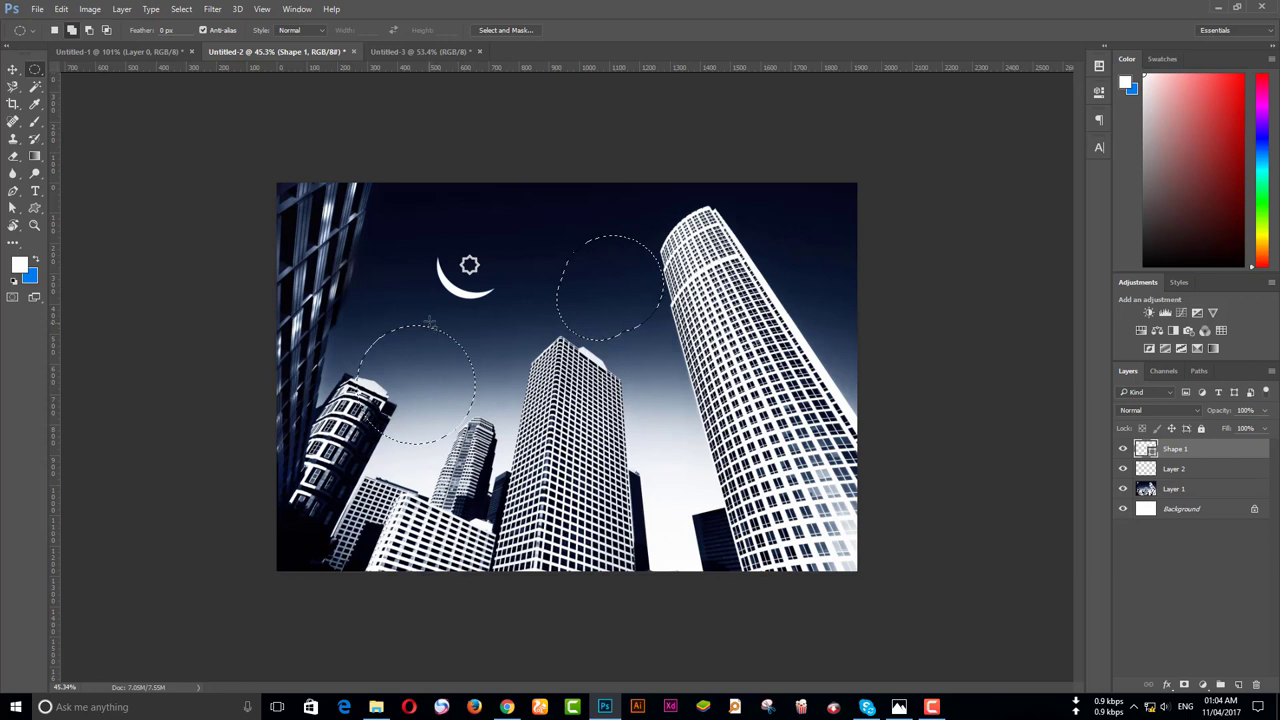
mouse_move(428, 322)
mouse_down()
mouse_move(627, 432)
mouse_move(635, 456)
mouse_up()
click(241, 249)
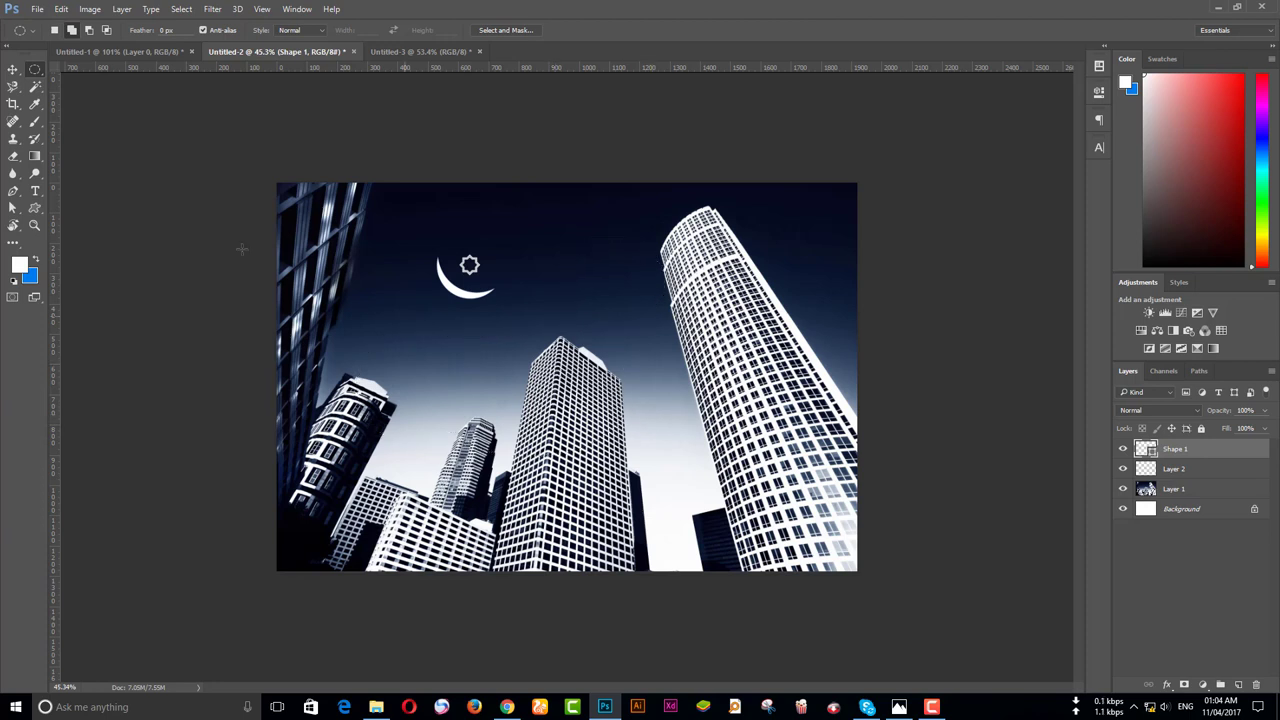
Step: Delete the Shape 1 and Layer 2 layers and reselect the Elliptical Marquee Tool
click(15, 70)
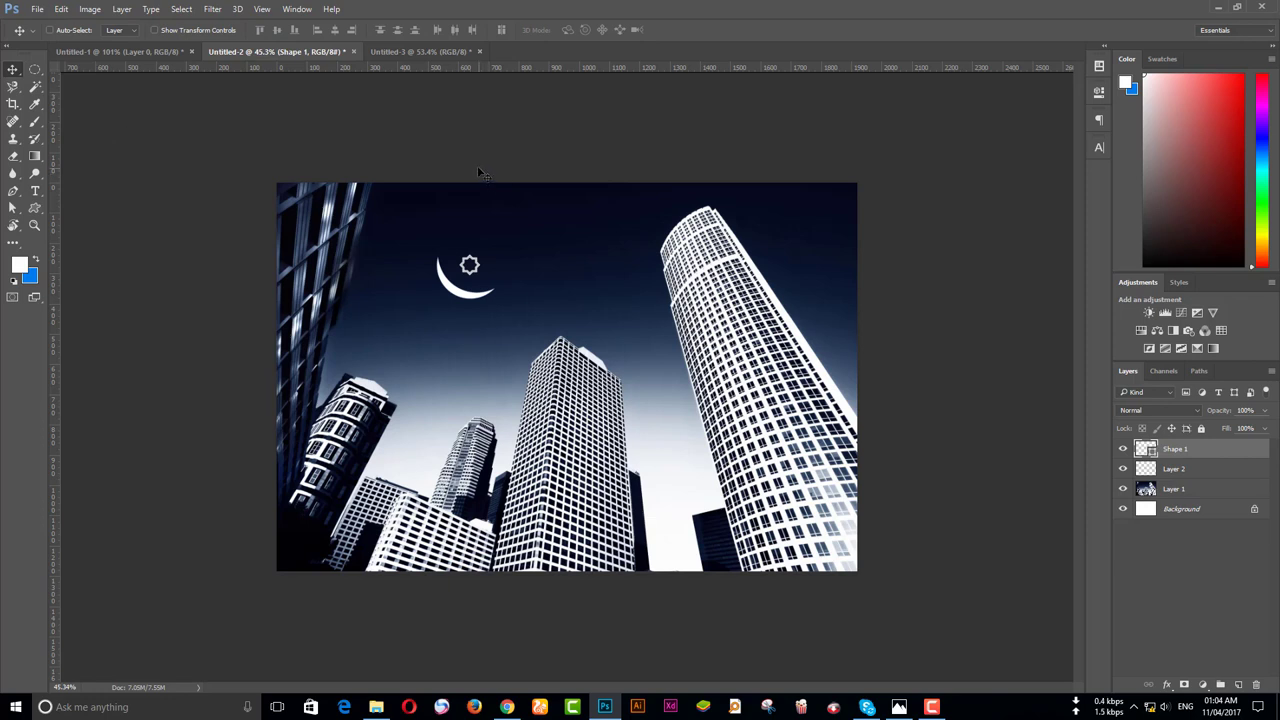
key(Delete)
key(Delete)
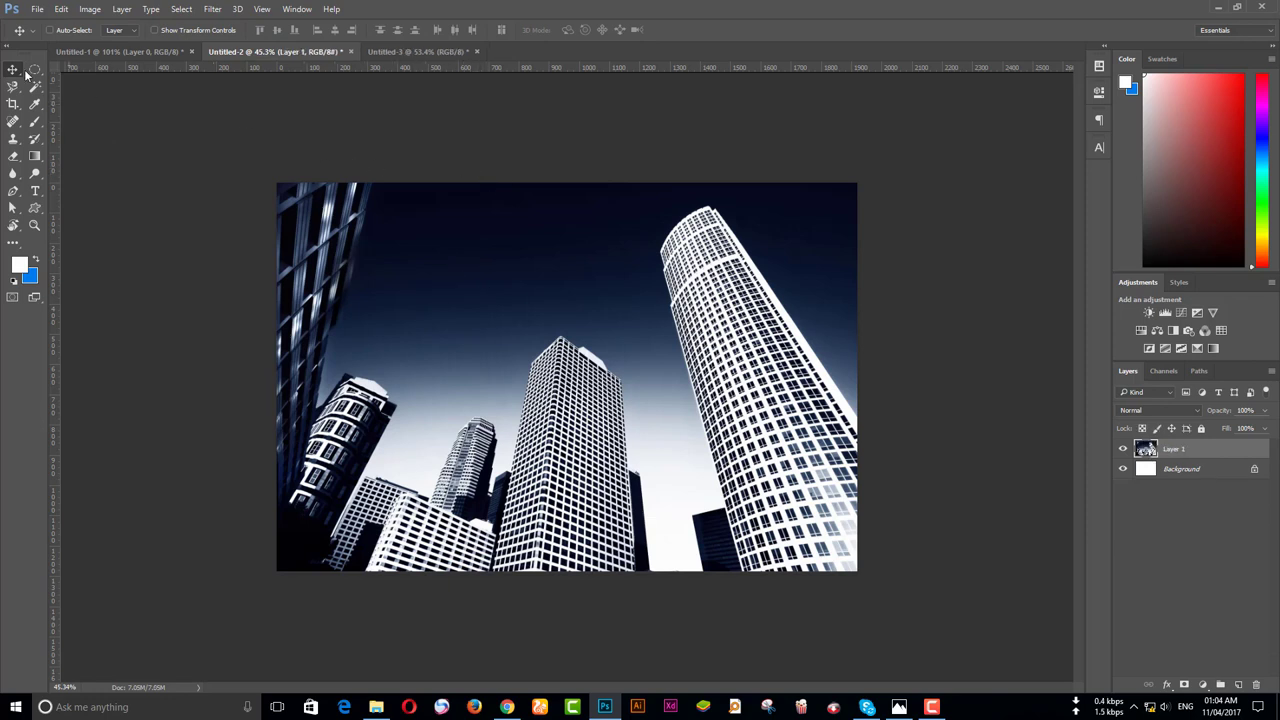
click(36, 69)
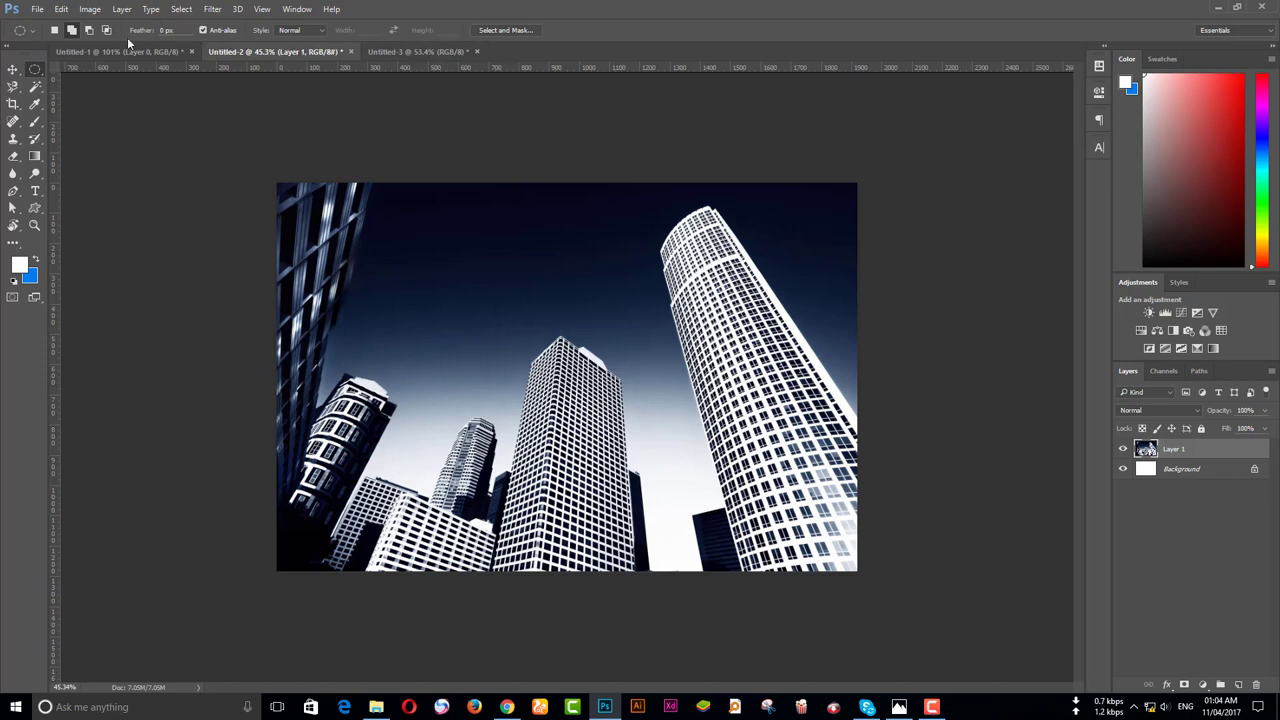
Step: Lasso a freehand area of the sky and subtract its top and lower parts
right_click(13, 86)
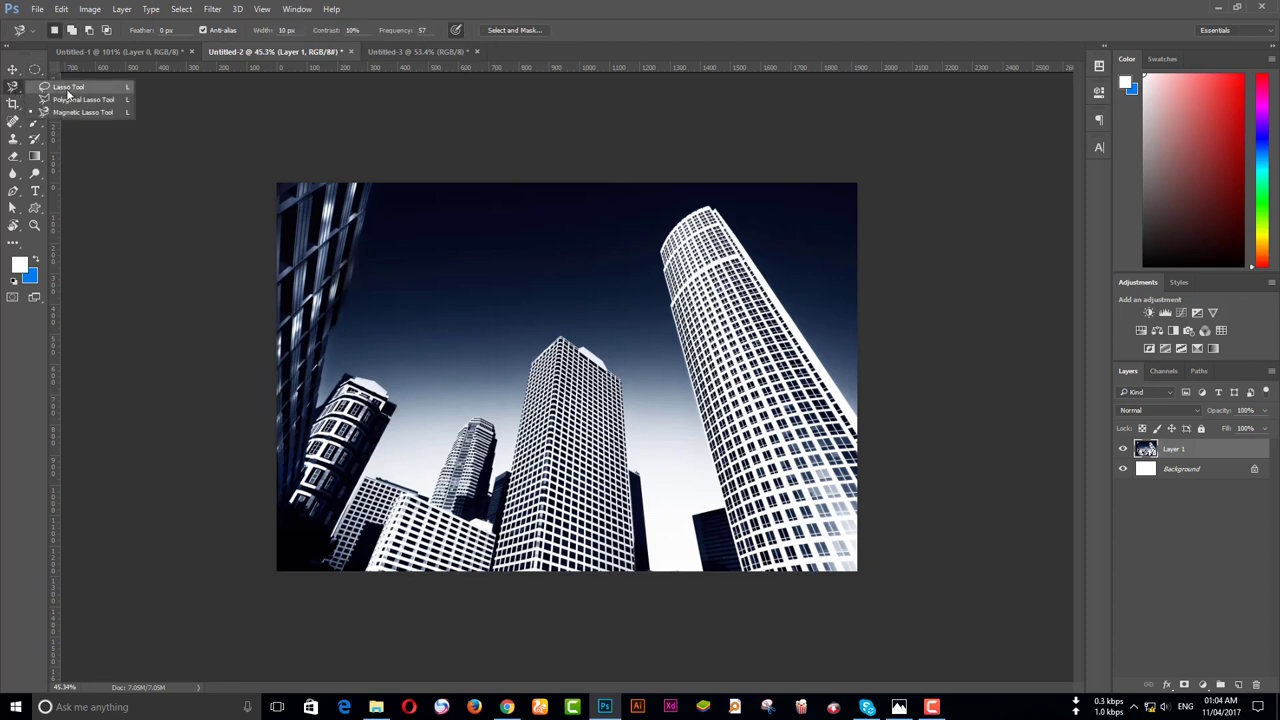
click(70, 89)
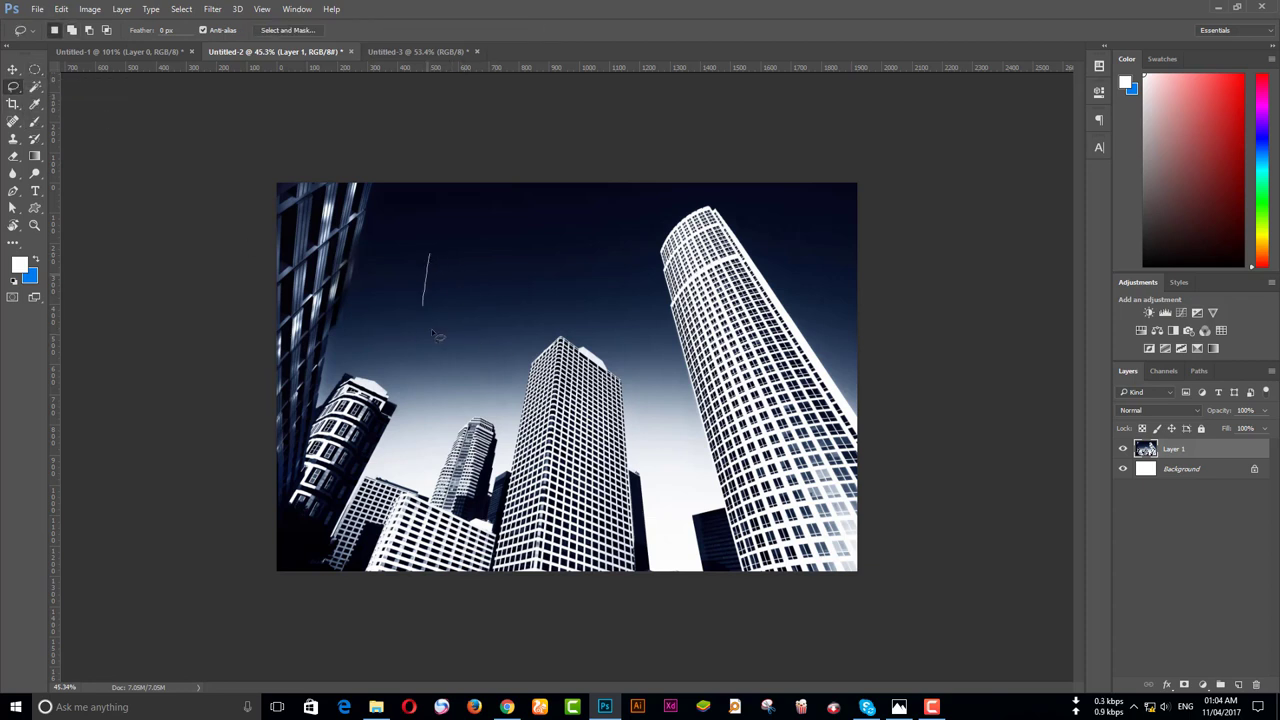
mouse_move(437, 335)
mouse_down()
mouse_move(573, 264)
mouse_move(431, 260)
mouse_up()
click(89, 31)
drag(503, 213, 508, 212)
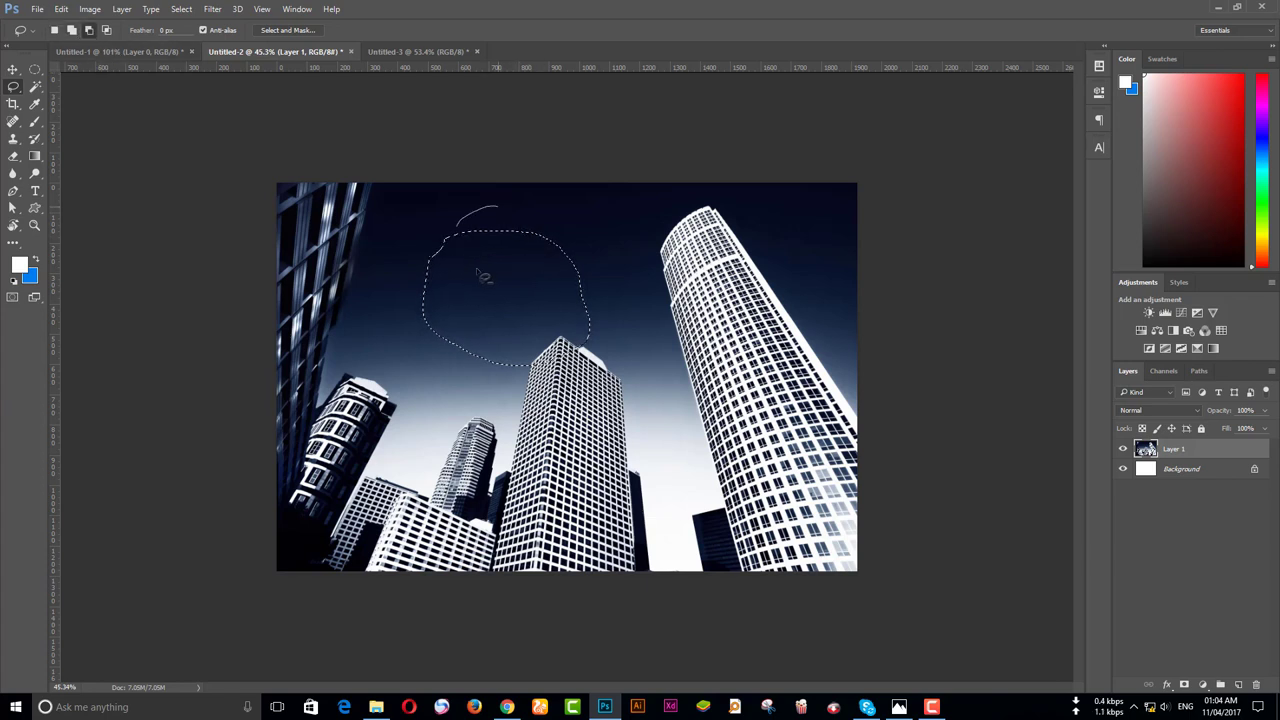
drag(443, 245, 445, 244)
drag(433, 316, 515, 376)
drag(444, 322, 441, 324)
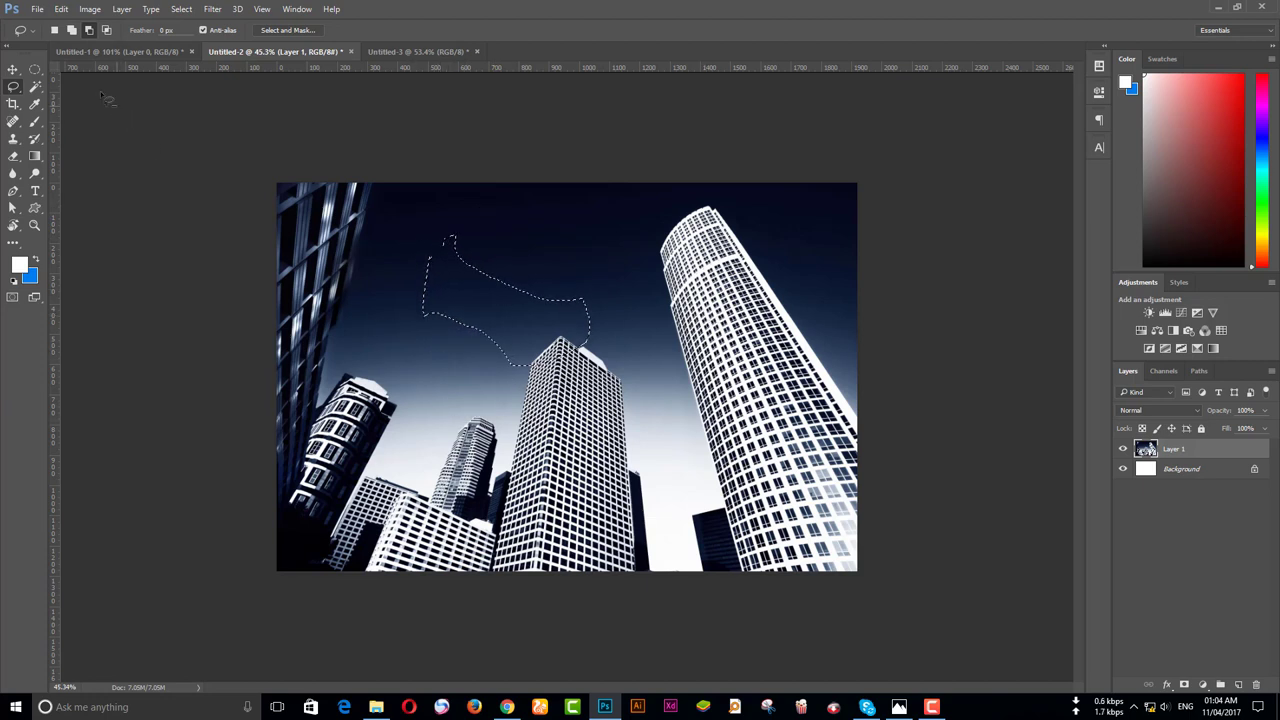
Step: Intersect the lasso selection with another loop, then switch to Move and deselect
click(106, 30)
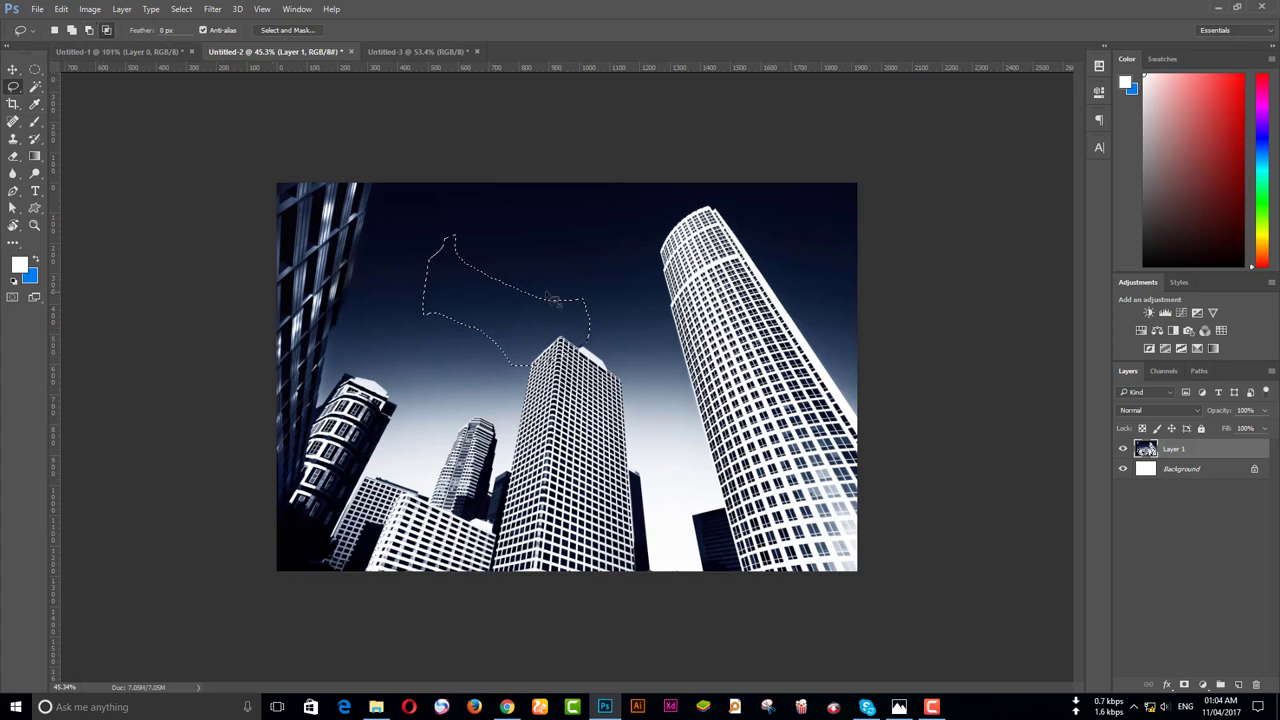
mouse_move(572, 274)
mouse_down()
mouse_move(612, 289)
mouse_move(575, 291)
mouse_up()
click(13, 69)
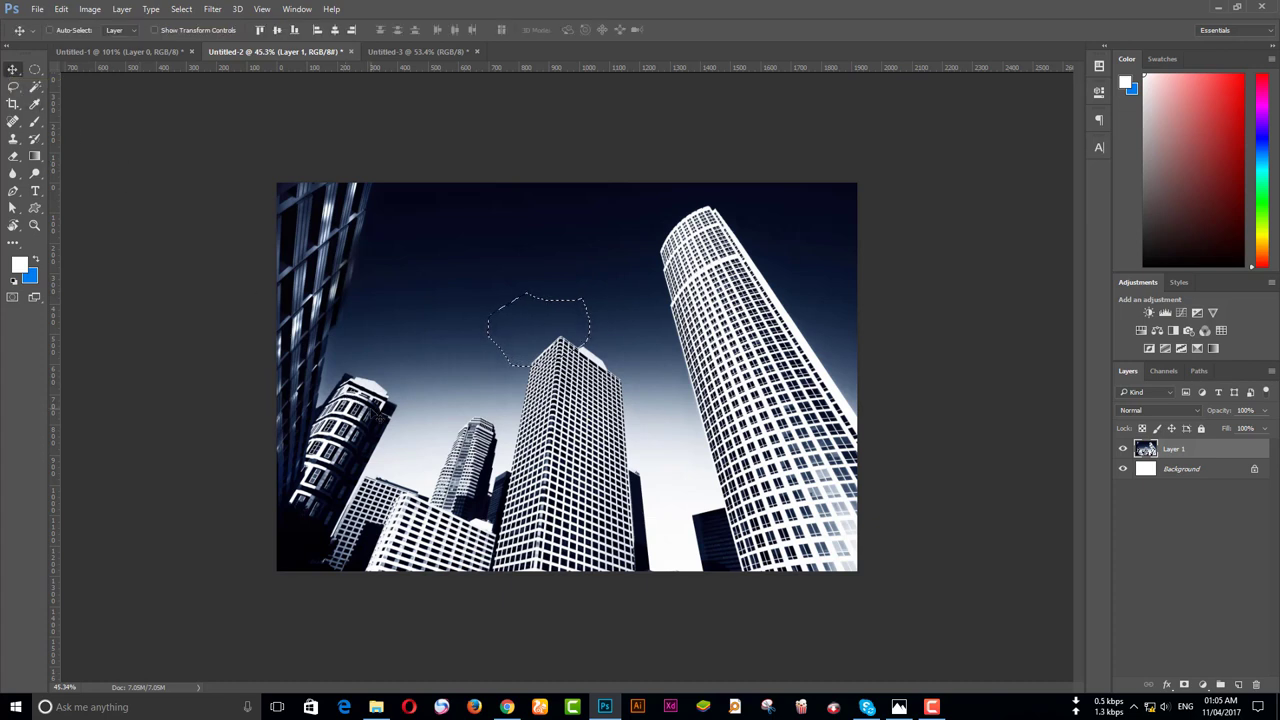
key(ctrl+d)
Step: In Chrome, view the full-size building wallpaper and the Photoshop shortcuts search results
click(507, 707)
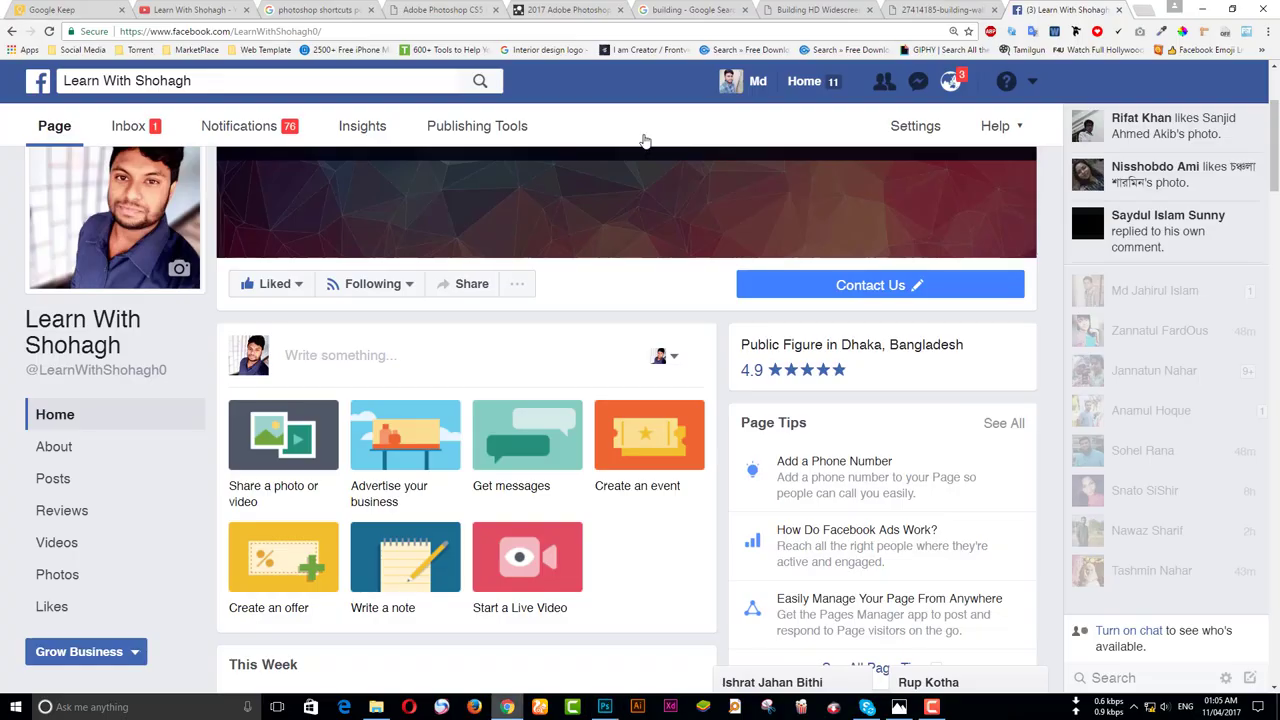
click(802, 7)
click(941, 8)
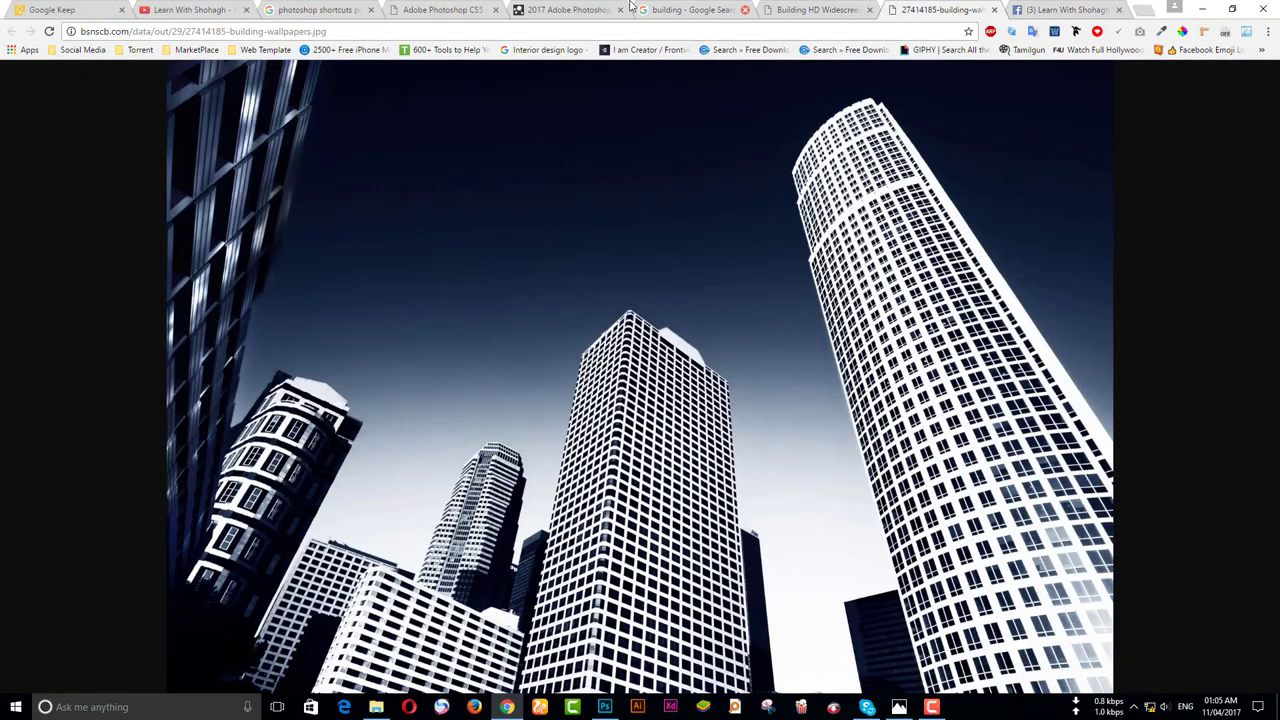
click(438, 10)
click(286, 9)
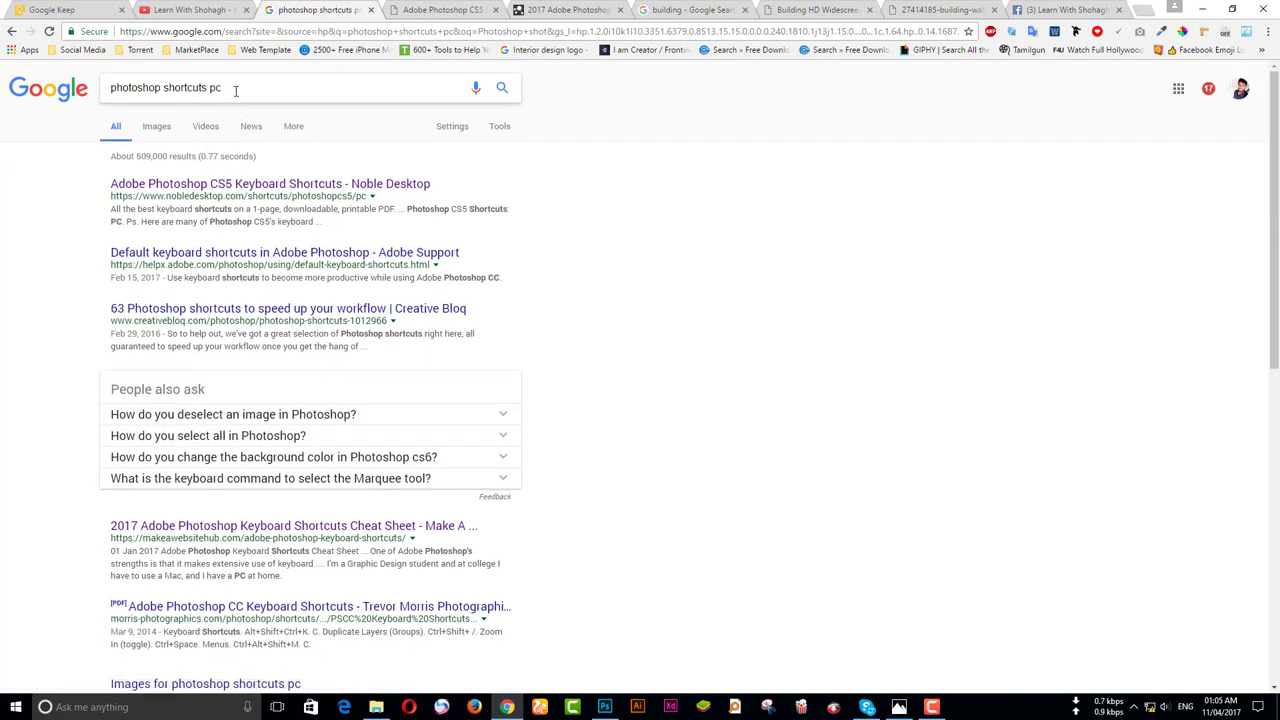
Step: Scroll through the Photoshop CS5 keyboard shortcuts page
click(447, 9)
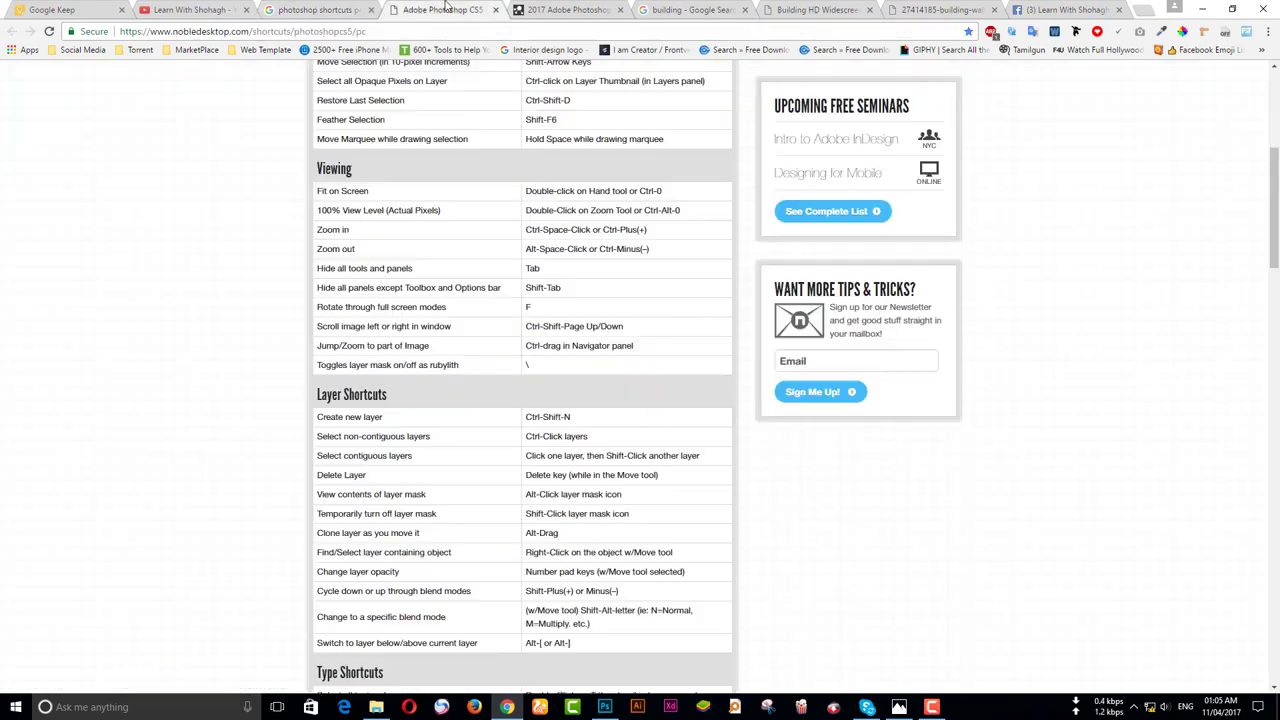
scroll(465, 275, up, 3)
scroll(464, 276, down, 3)
scroll(463, 277, down, 2)
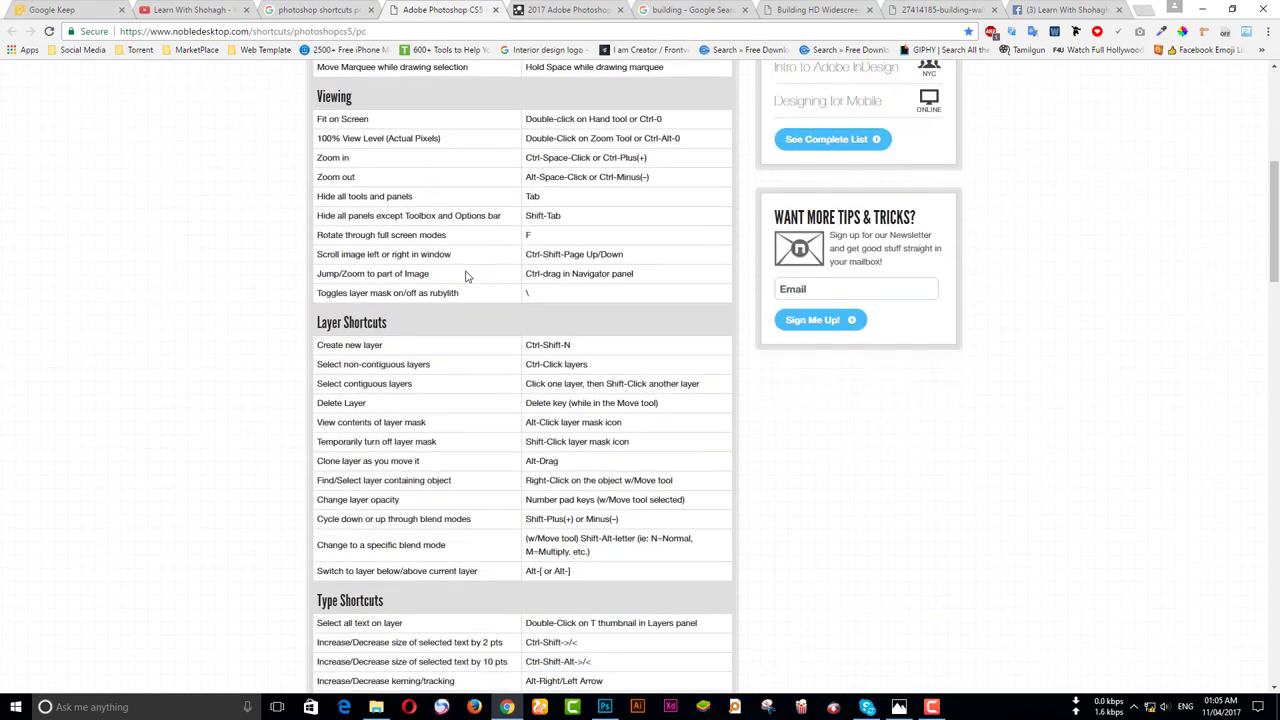
scroll(462, 277, down, 2)
scroll(462, 277, down, 2)
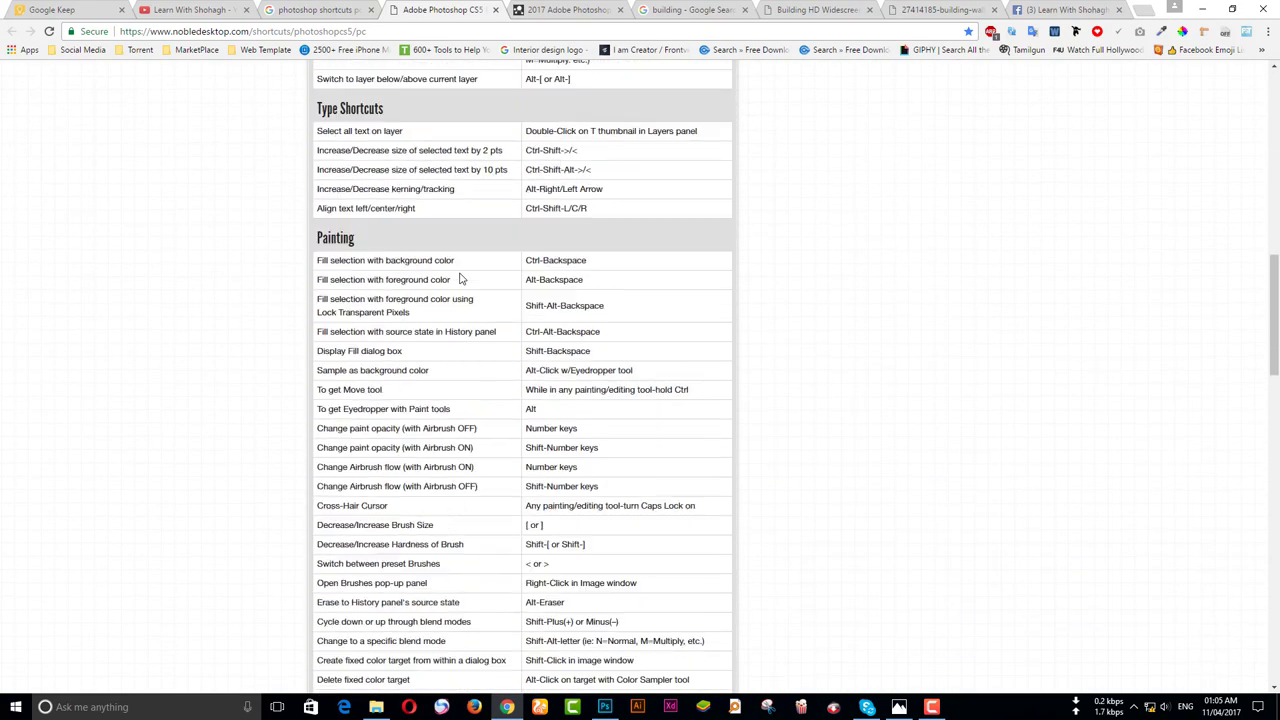
scroll(462, 279, up, 8)
scroll(461, 279, up, 2)
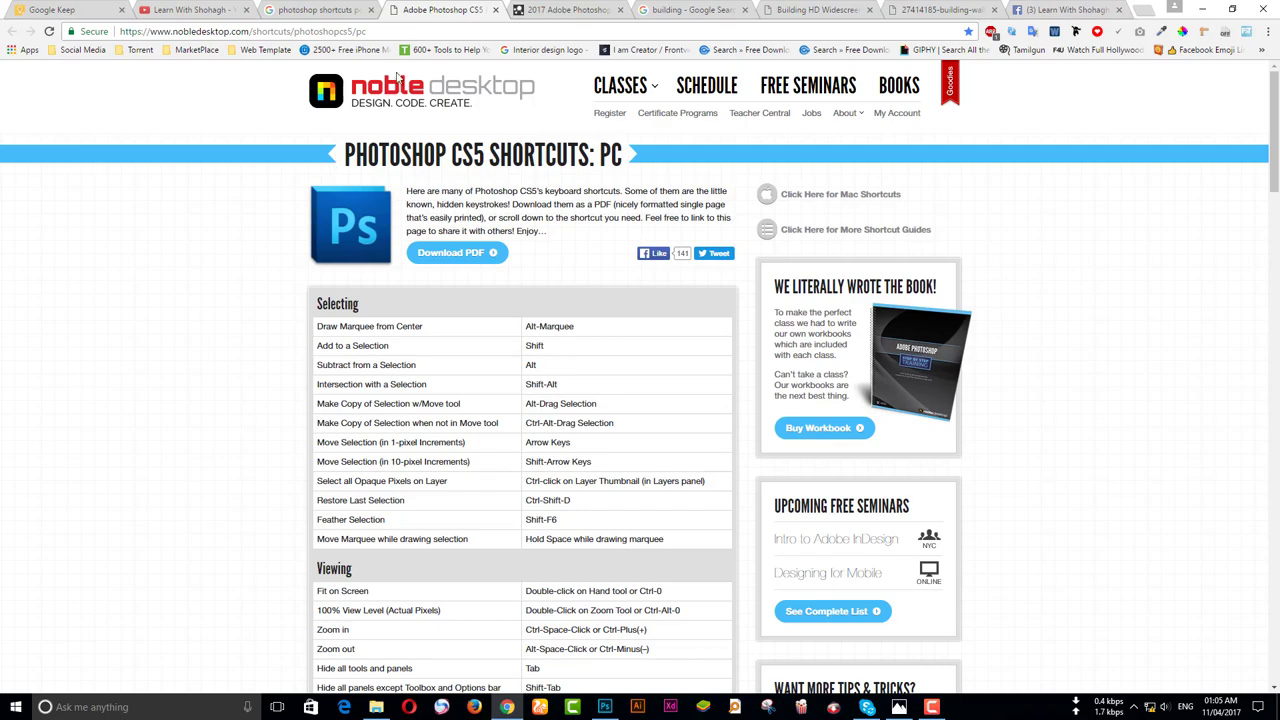
scroll(412, 247, down, 2)
scroll(495, 160, down, 4)
scroll(491, 222, down, 4)
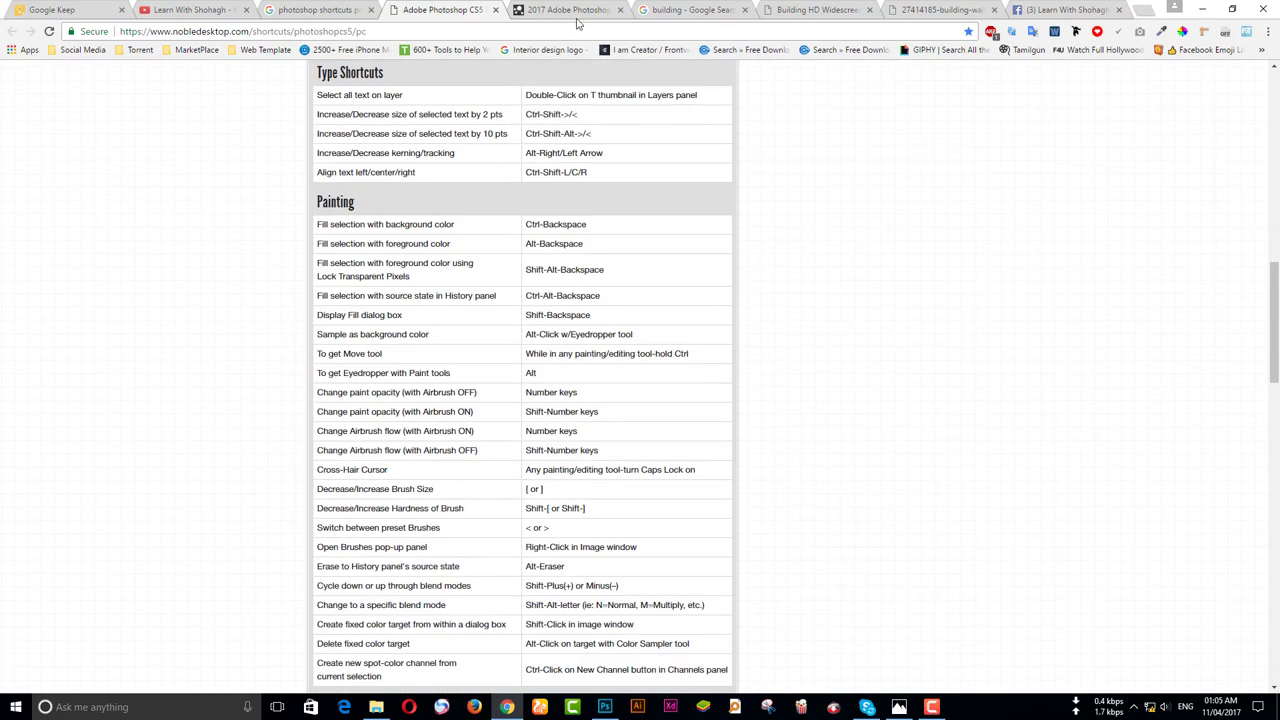
Step: Scroll the 2017 Photoshop shortcuts cheat sheet, then return to the Facebook page
click(567, 10)
scroll(394, 378, down, 2)
scroll(393, 377, down, 4)
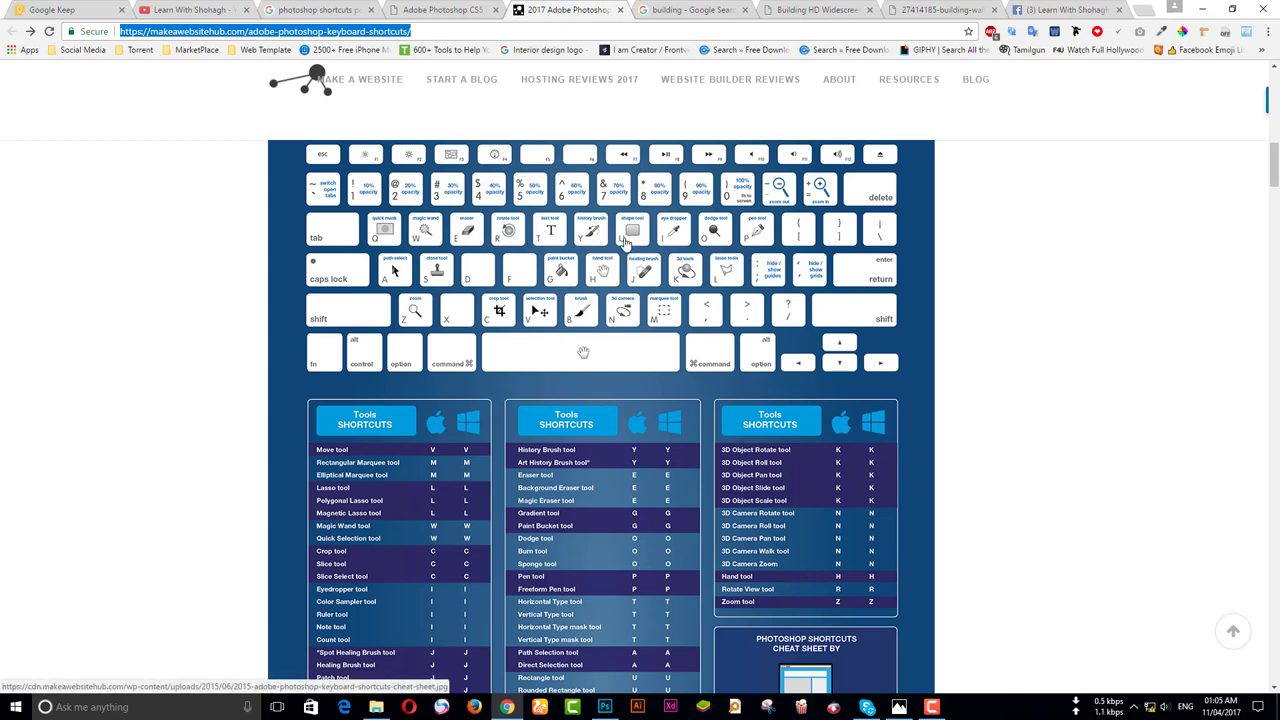
scroll(300, 110, down, 5)
scroll(166, 129, down, 5)
scroll(250, 70, down, 3)
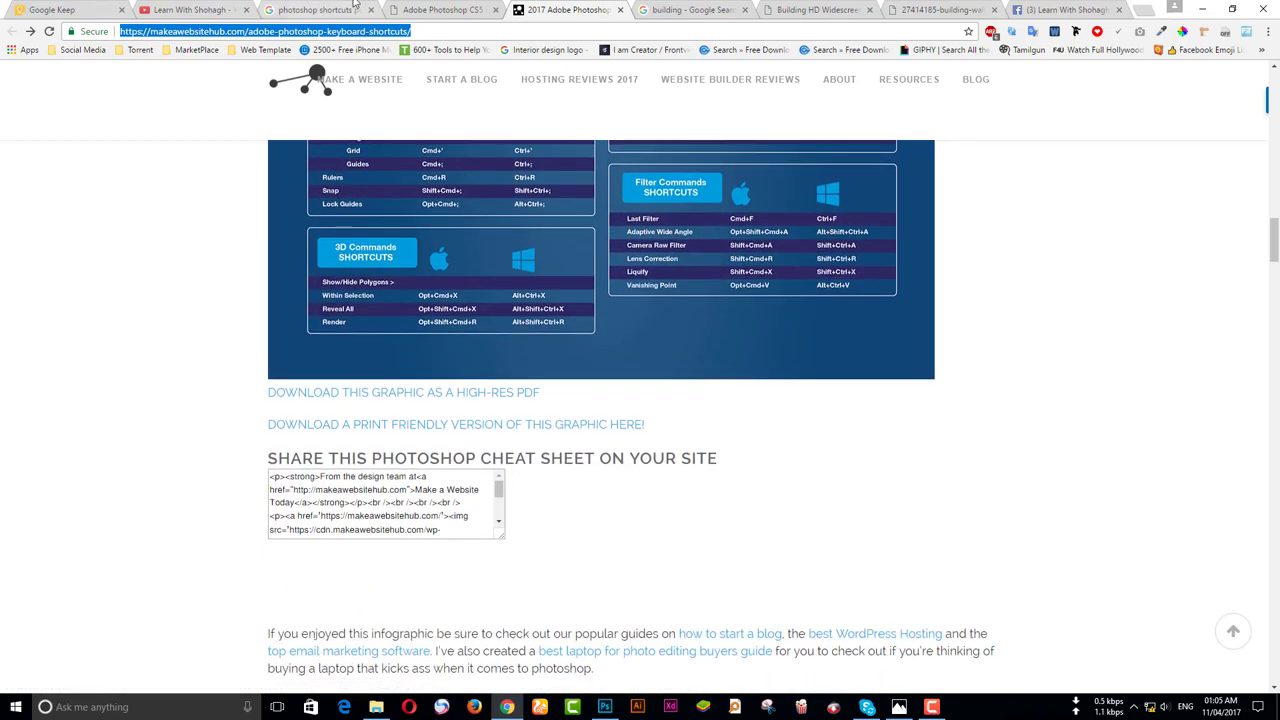
click(1045, 9)
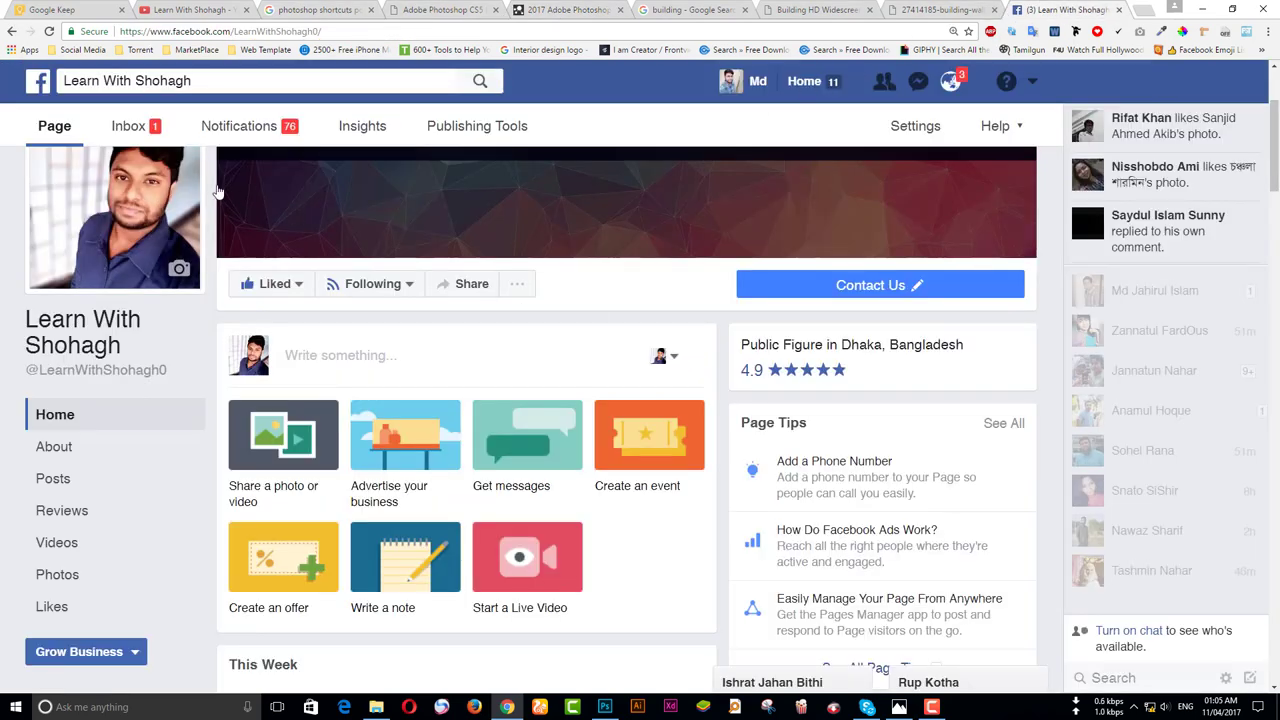
Step: Glance at the YouTube video list, then scroll down the Facebook page's posts
click(190, 9)
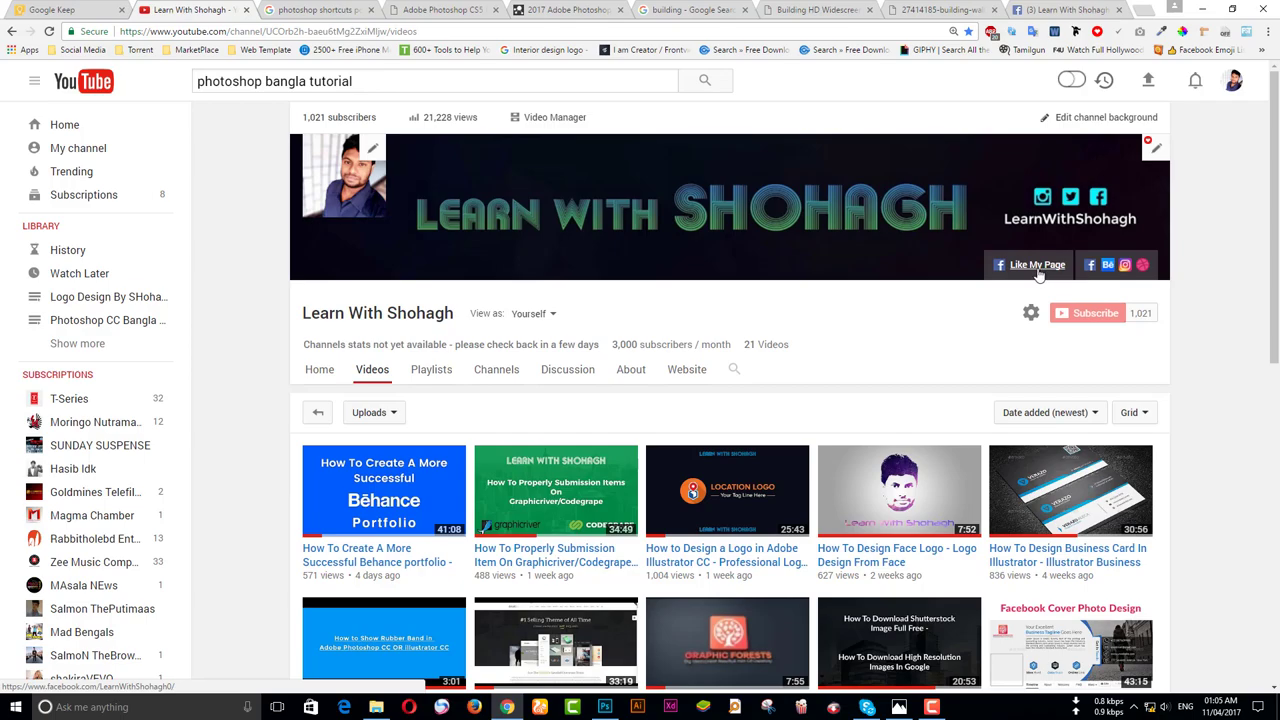
click(1038, 265)
scroll(520, 408, down, 5)
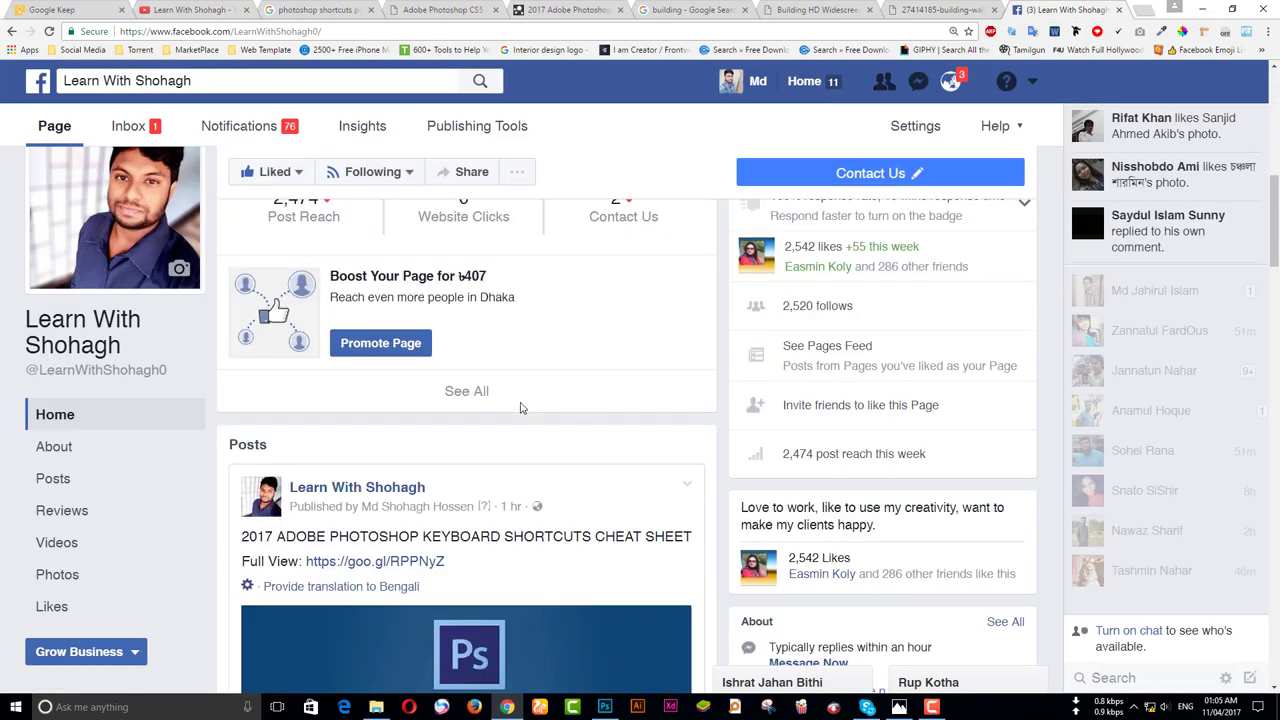
scroll(520, 408, down, 5)
scroll(520, 408, down, 5)
scroll(520, 408, down, 3)
scroll(520, 408, down, 5)
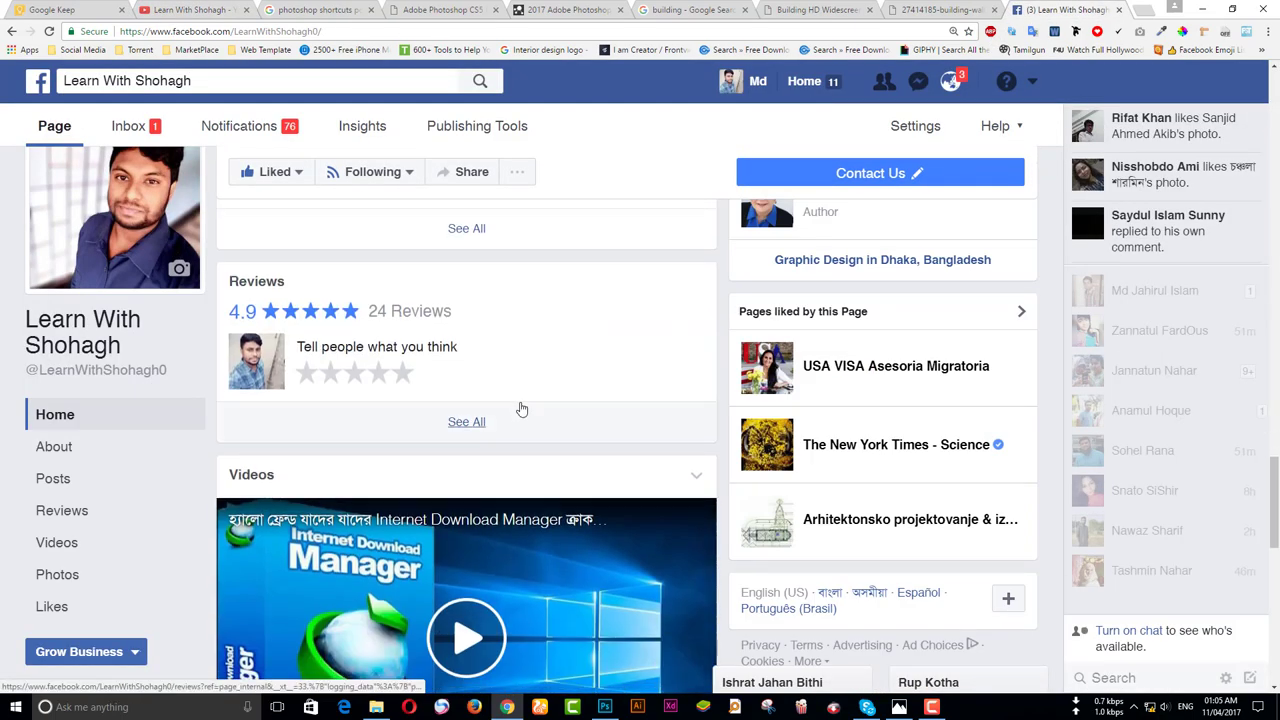
scroll(520, 408, down, 5)
scroll(520, 408, down, 5)
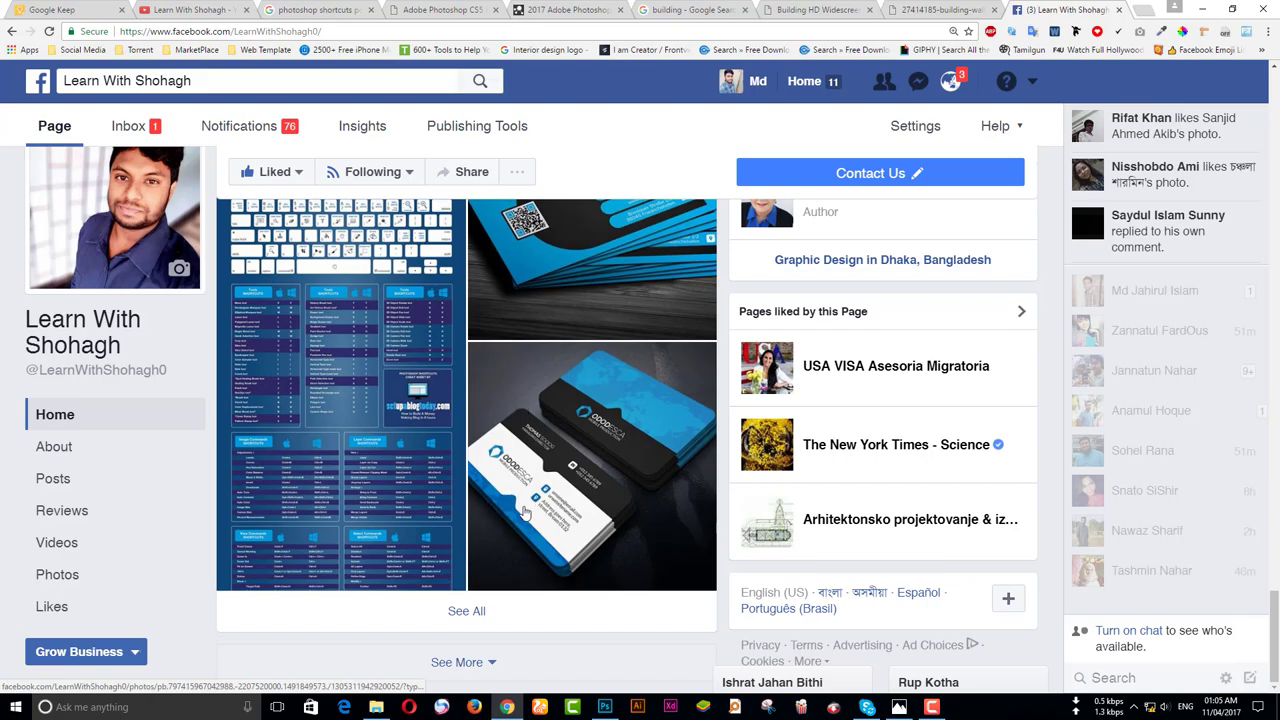
Step: Scroll back through the Facebook posts and photos, then switch to the YouTube Videos tab
scroll(540, 505, up, 3)
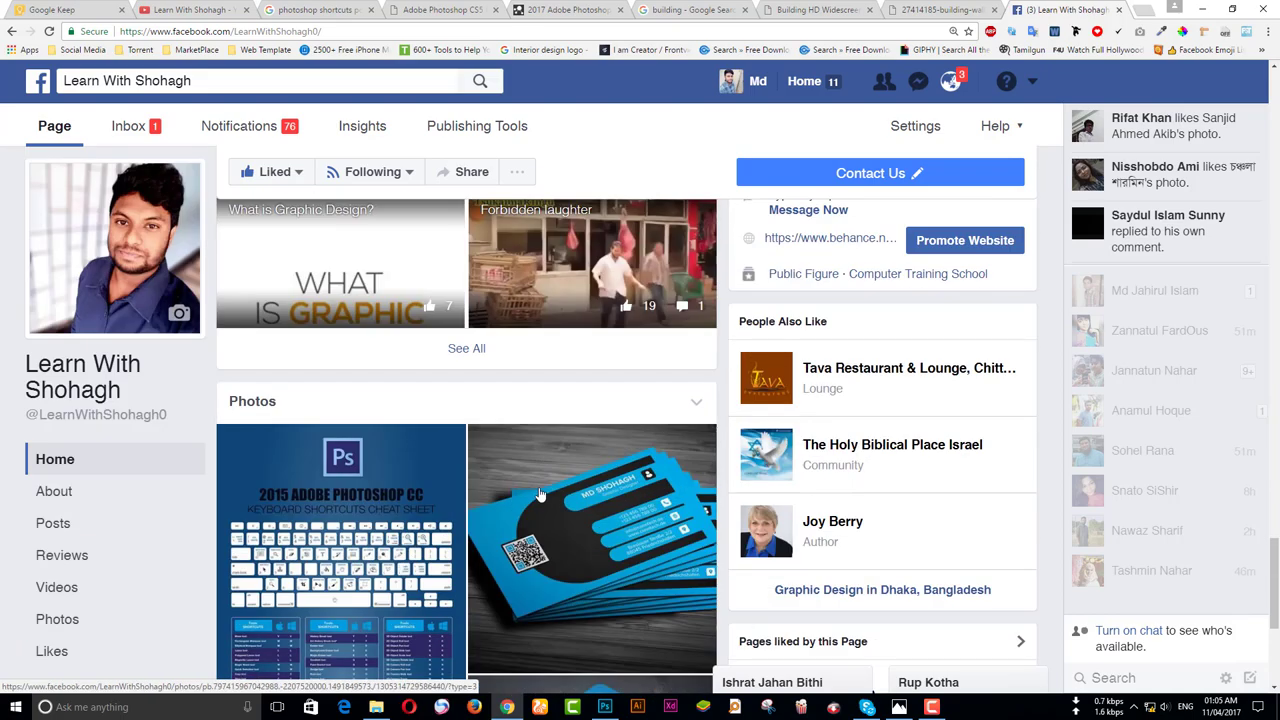
scroll(541, 500, down, 3)
scroll(540, 495, up, 3)
scroll(540, 495, up, 3)
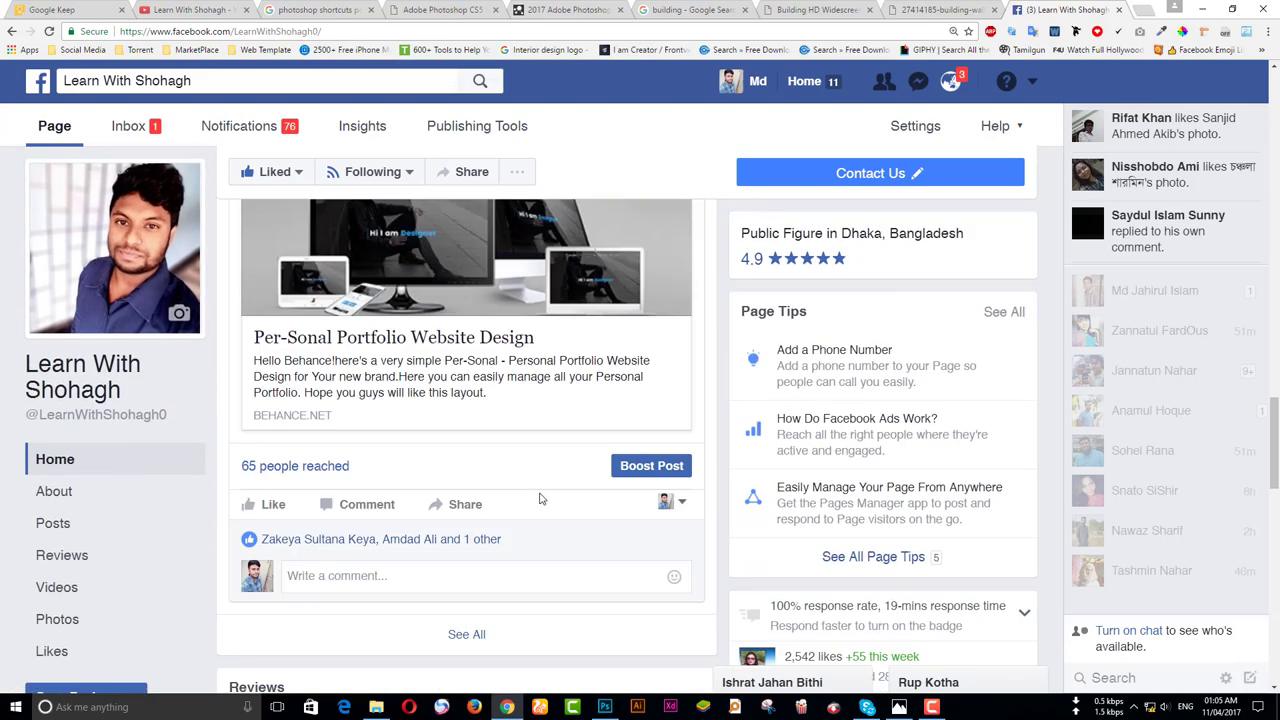
scroll(540, 495, up, 2)
scroll(449, 469, up, 5)
scroll(449, 430, up, 2)
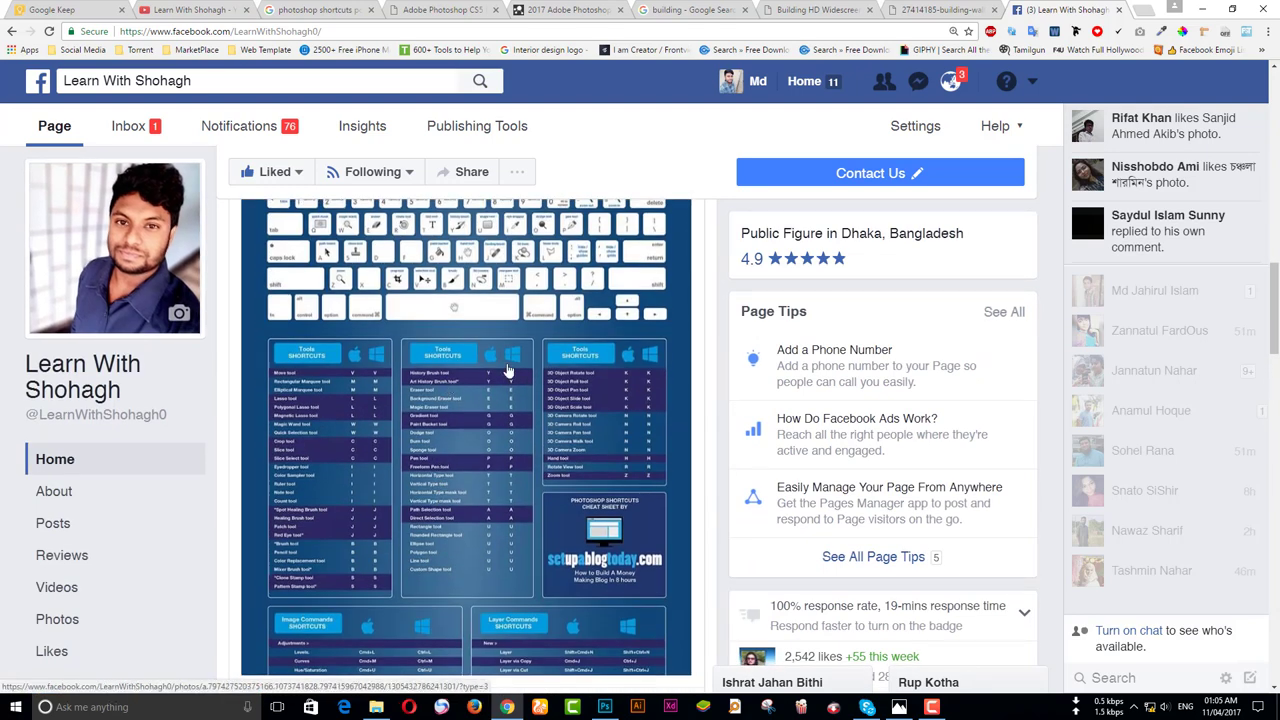
scroll(552, 390, up, 3)
scroll(410, 380, up, 1)
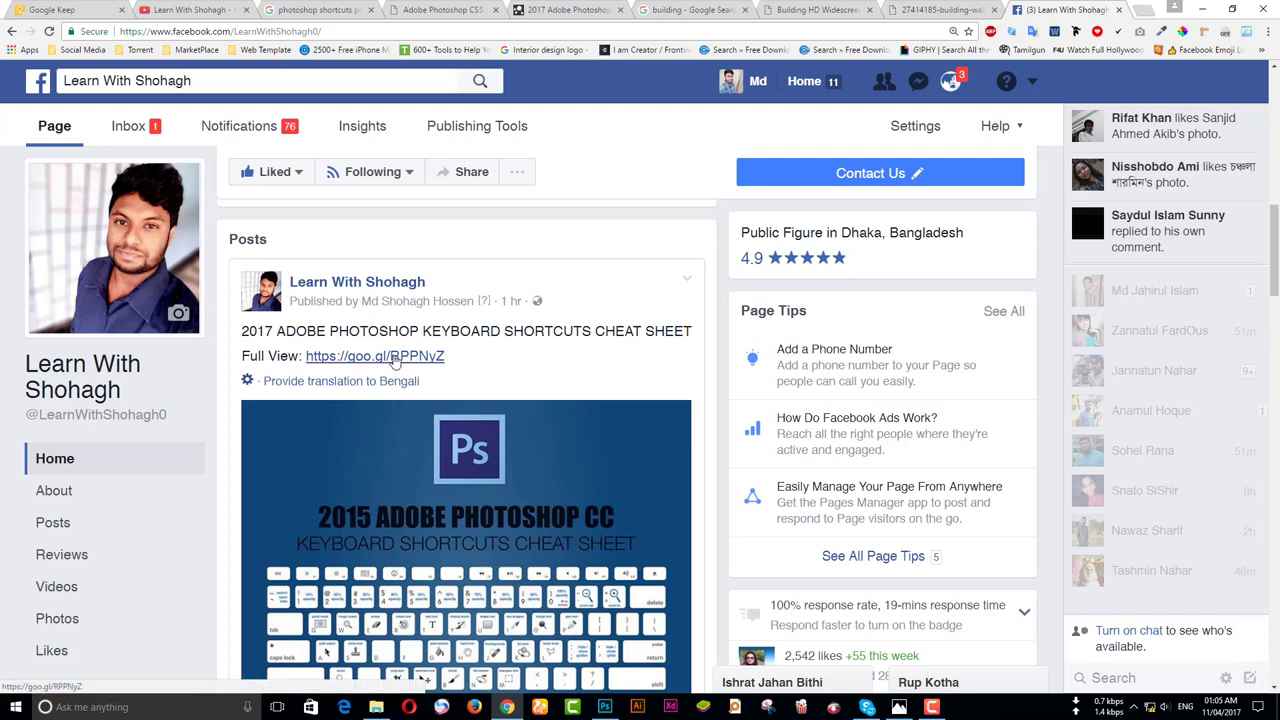
scroll(486, 380, down, 2)
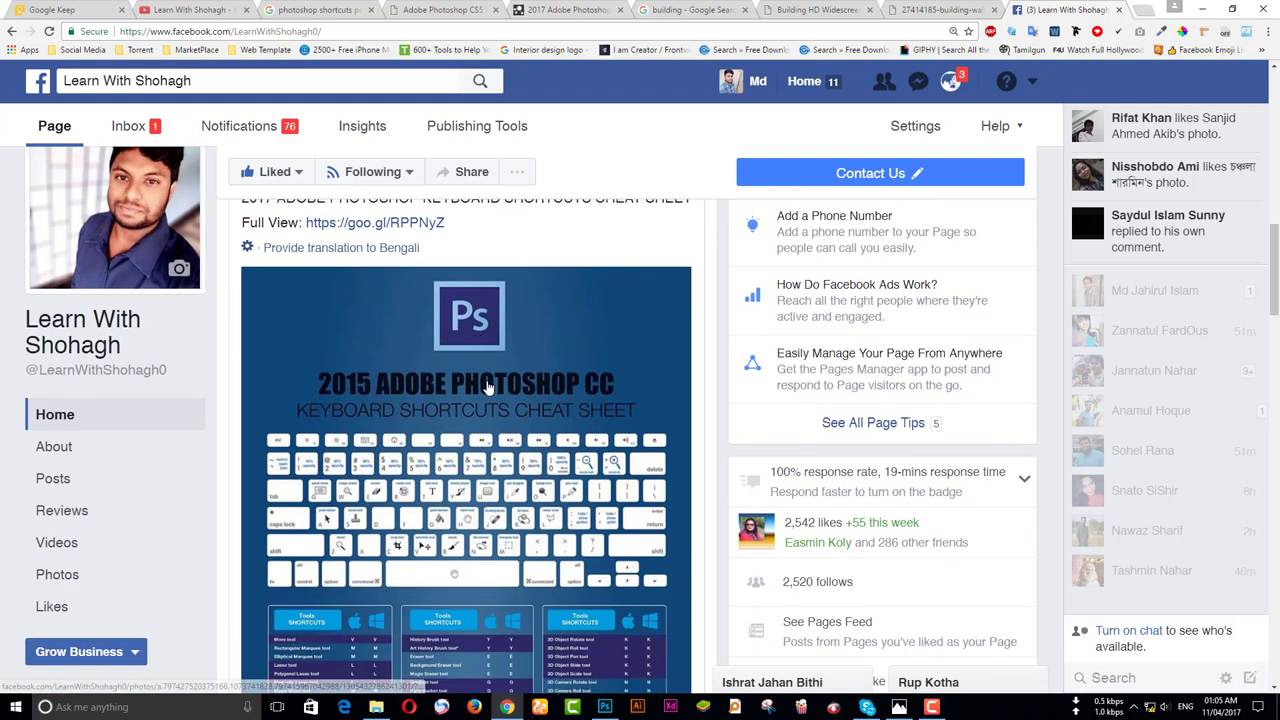
scroll(543, 423, down, 1)
scroll(536, 396, down, 1)
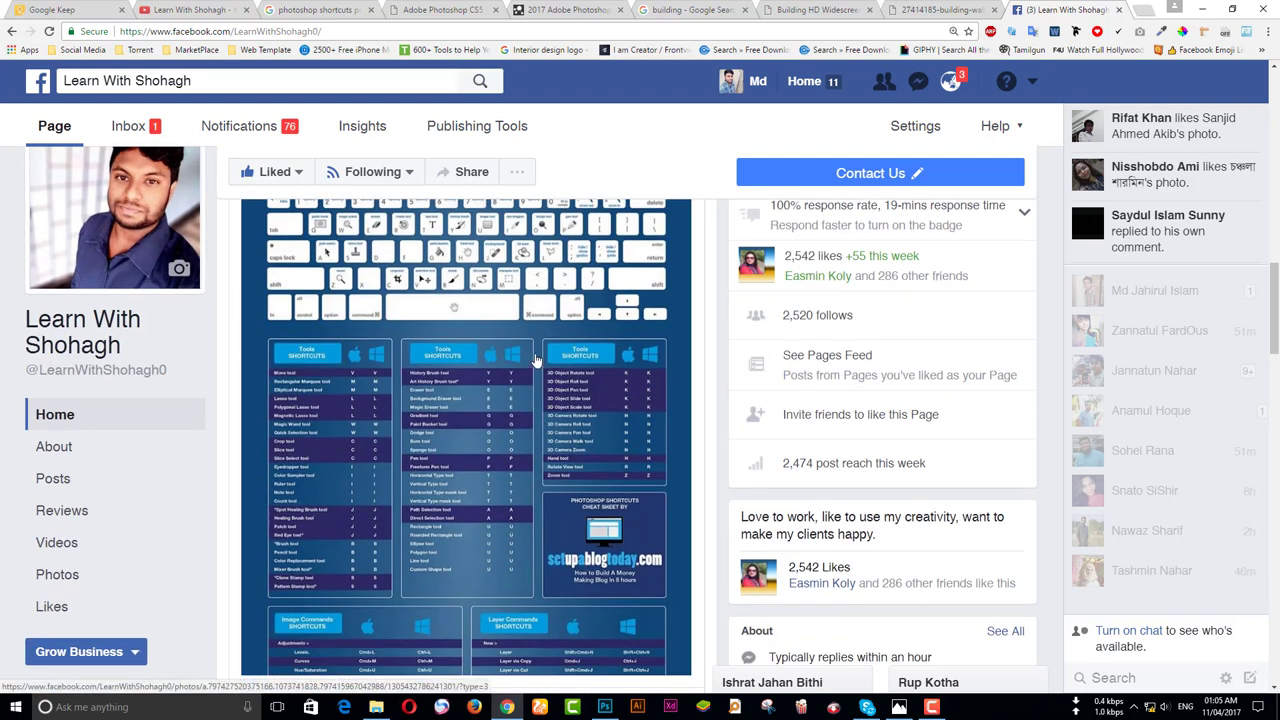
scroll(585, 453, up, 3)
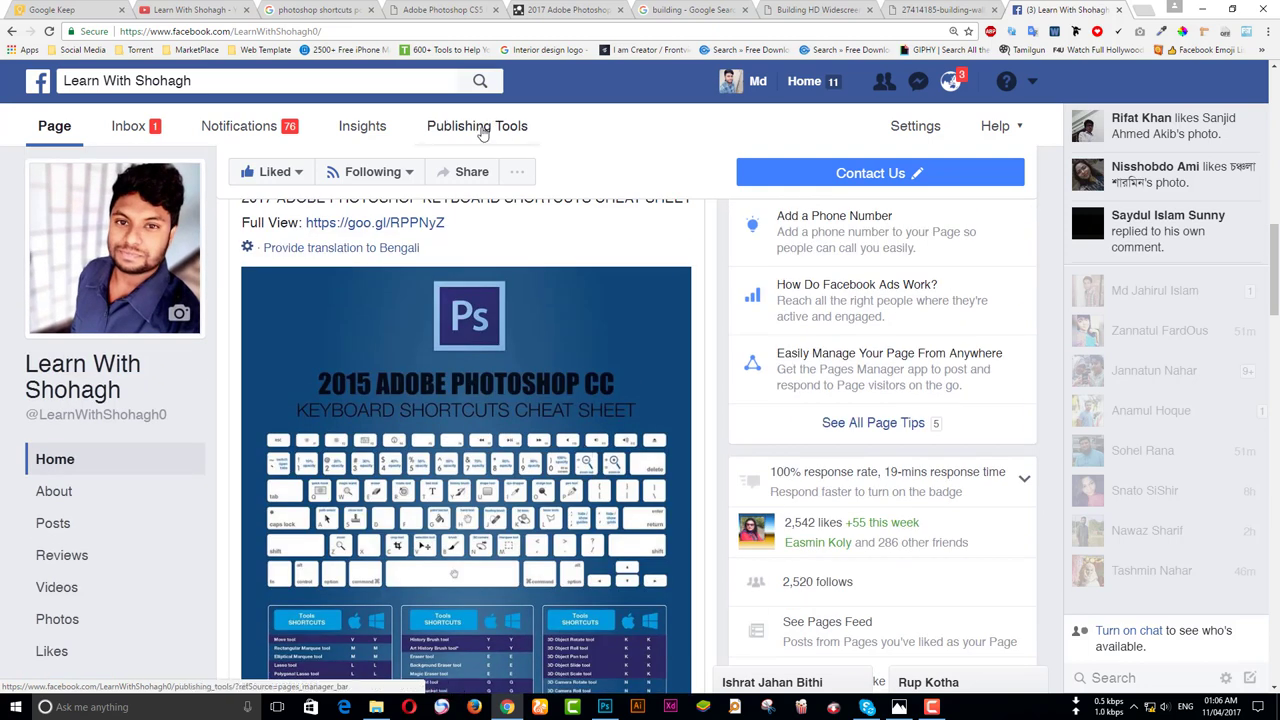
click(180, 9)
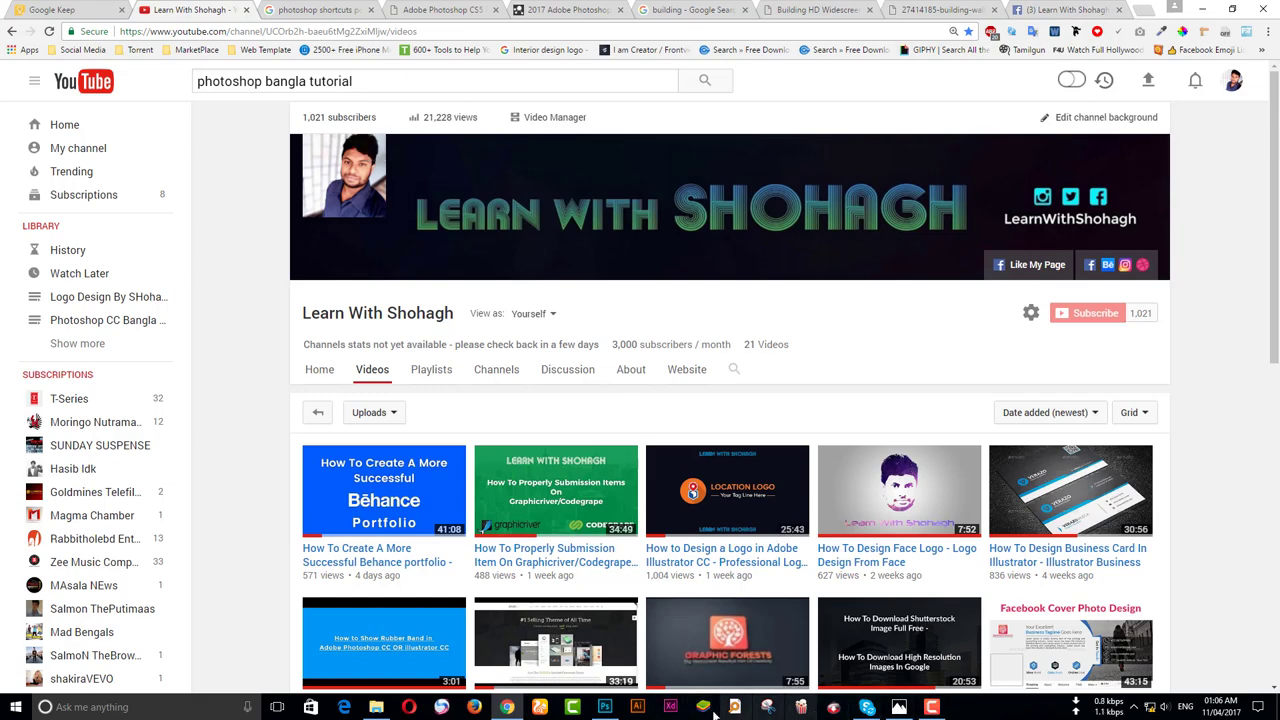
Step: Peek at the class 03 topics slide, then bring up the blue Untitled-3 document
click(604, 707)
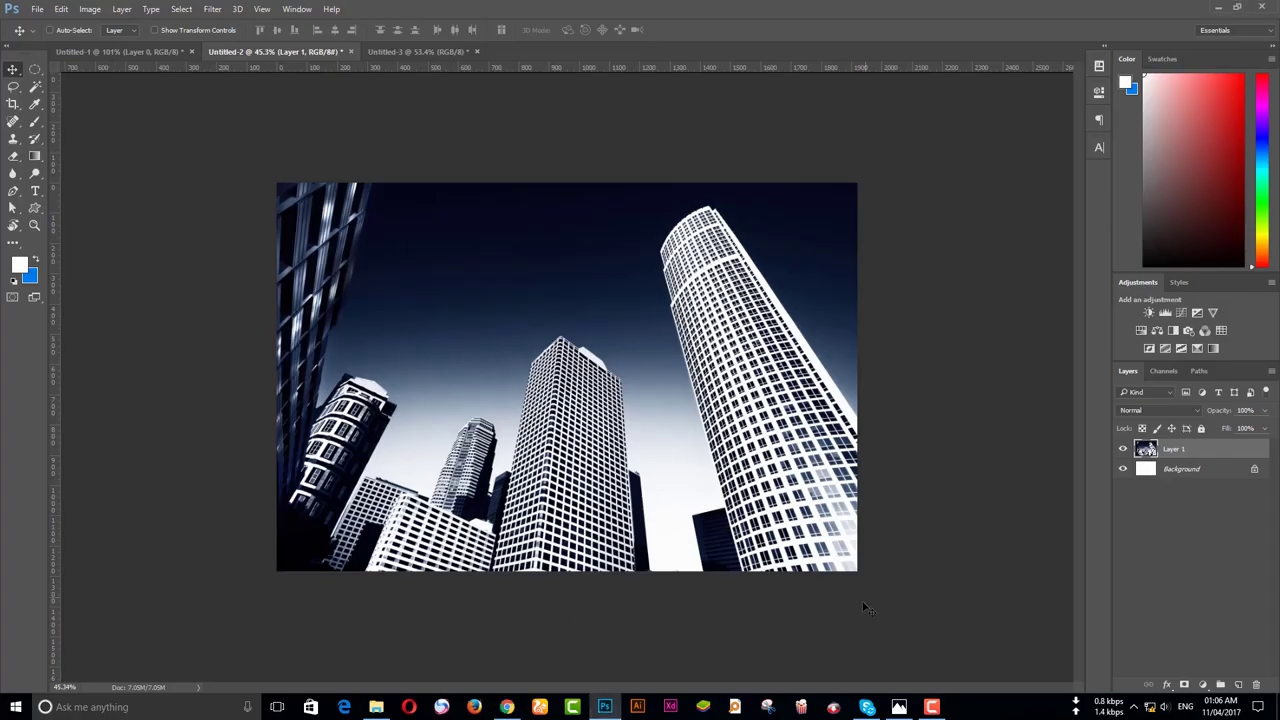
click(899, 707)
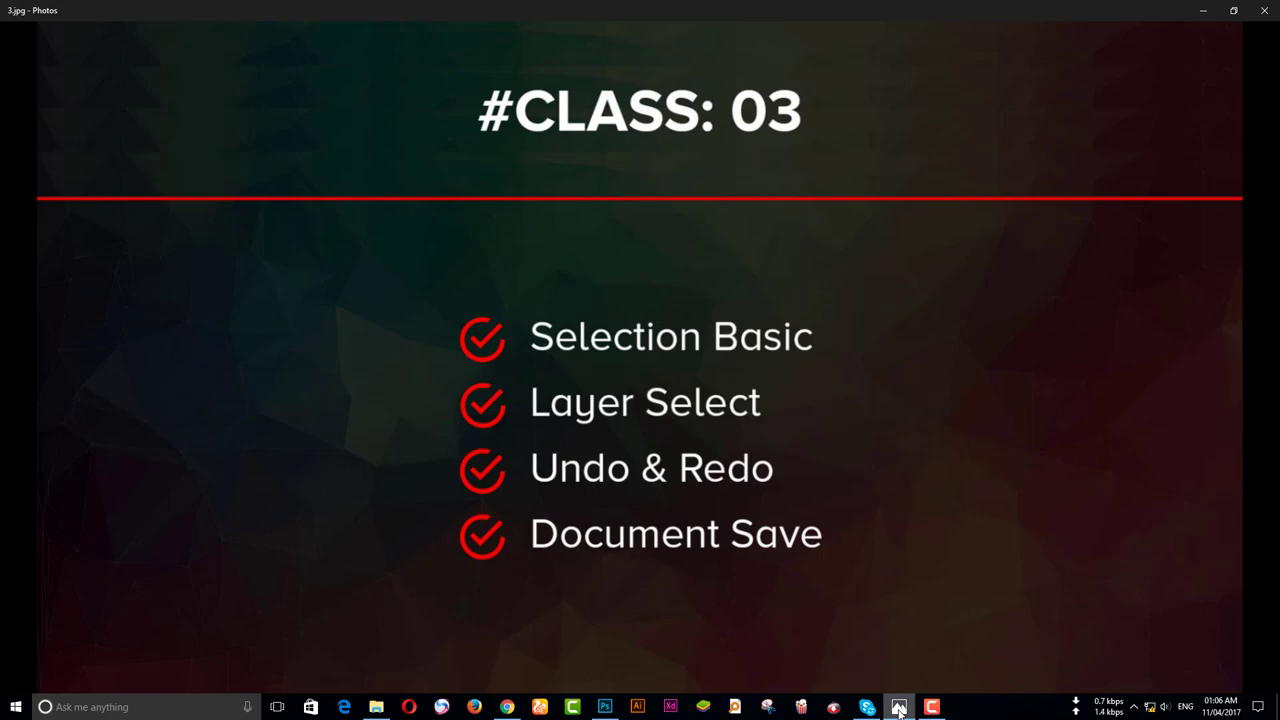
click(899, 708)
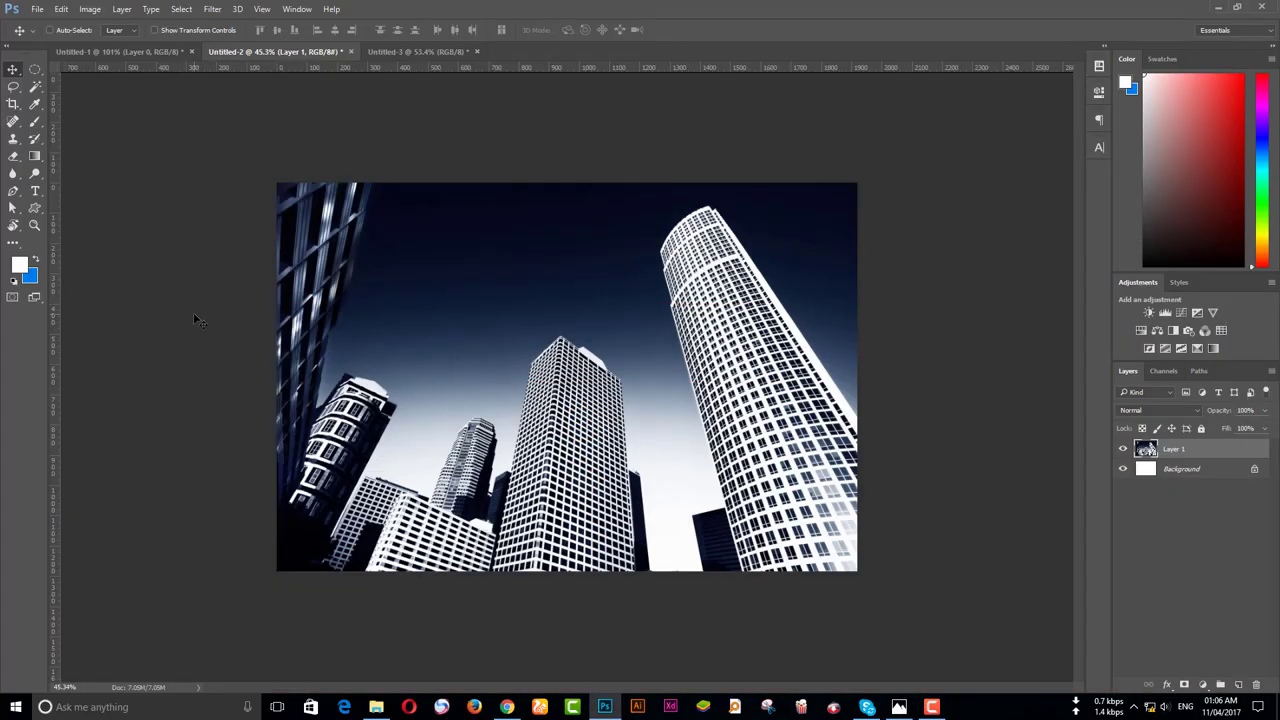
click(405, 52)
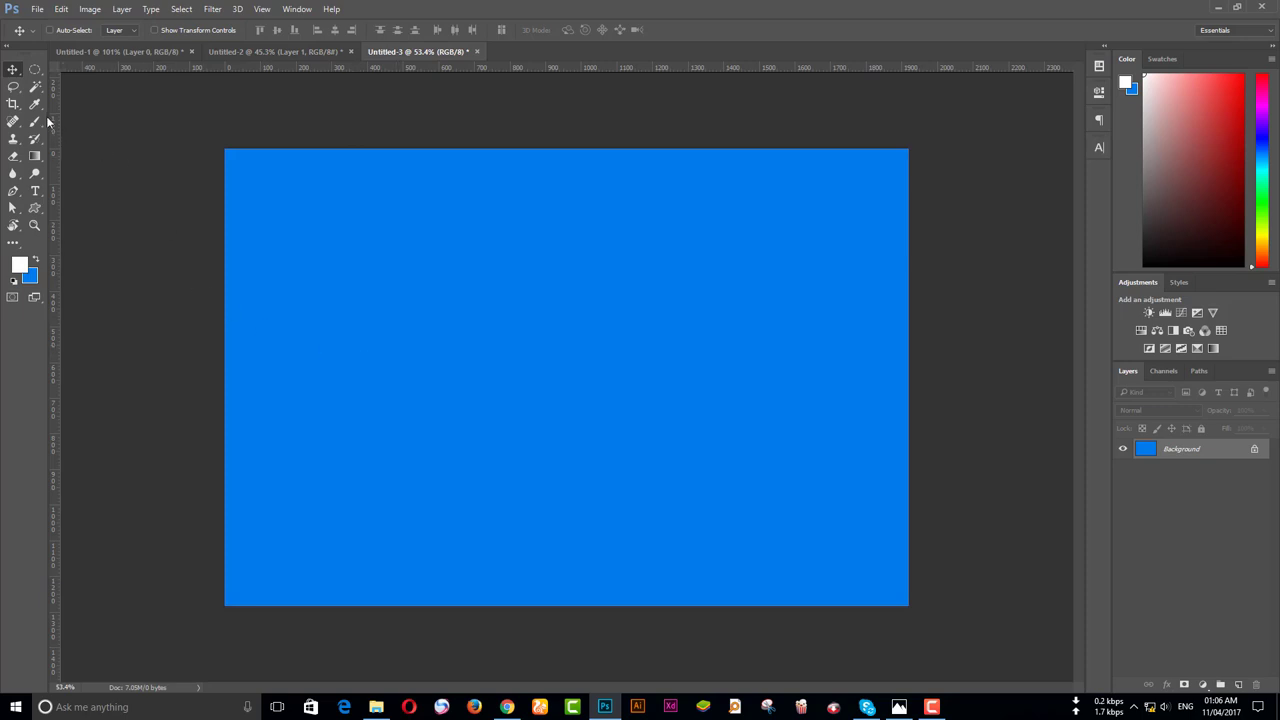
Step: Draw a rectangle left of the canvas centre with Rectangular Marquee and fill it white
click(35, 69)
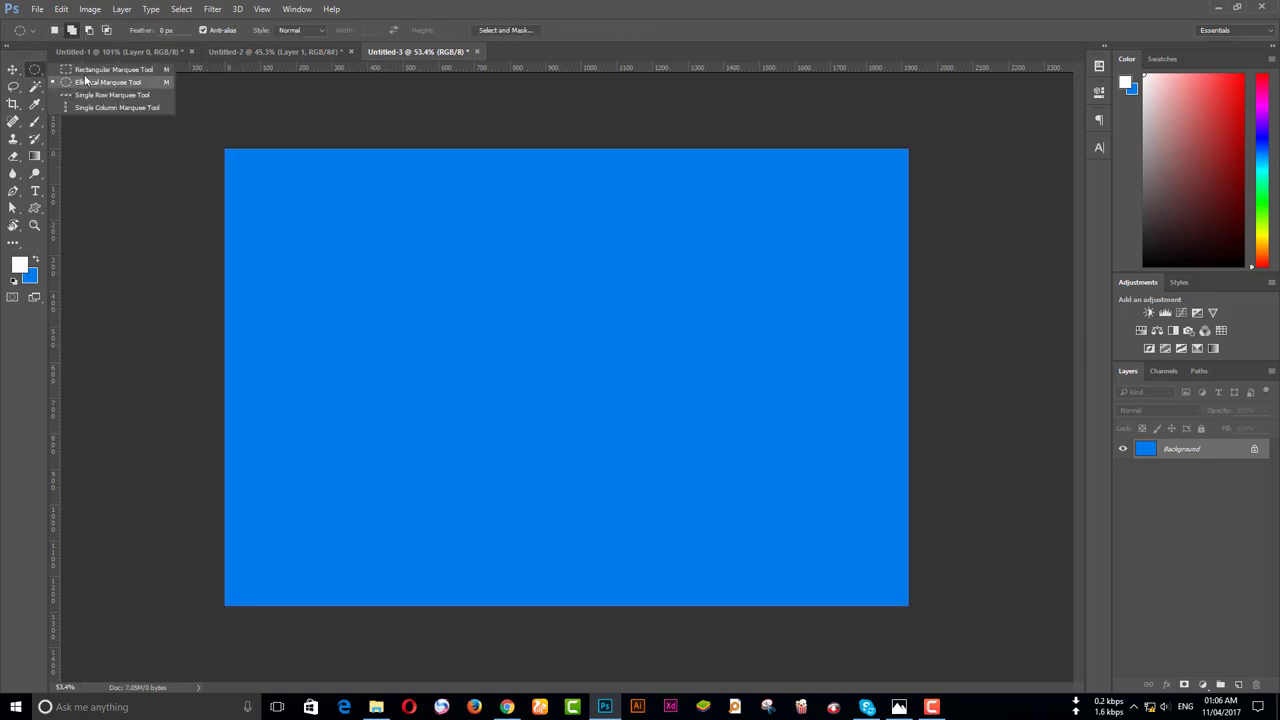
click(84, 74)
drag(351, 316, 584, 485)
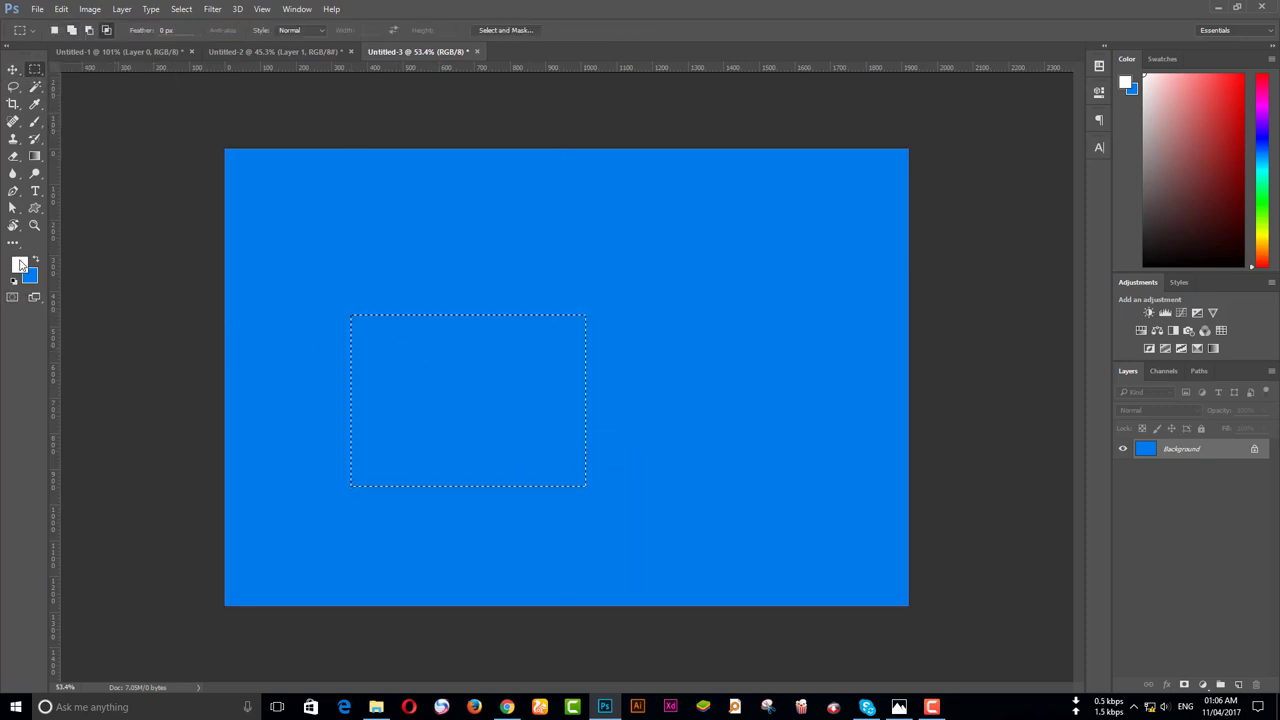
key(alt+BackSpace)
key(ctrl+d)
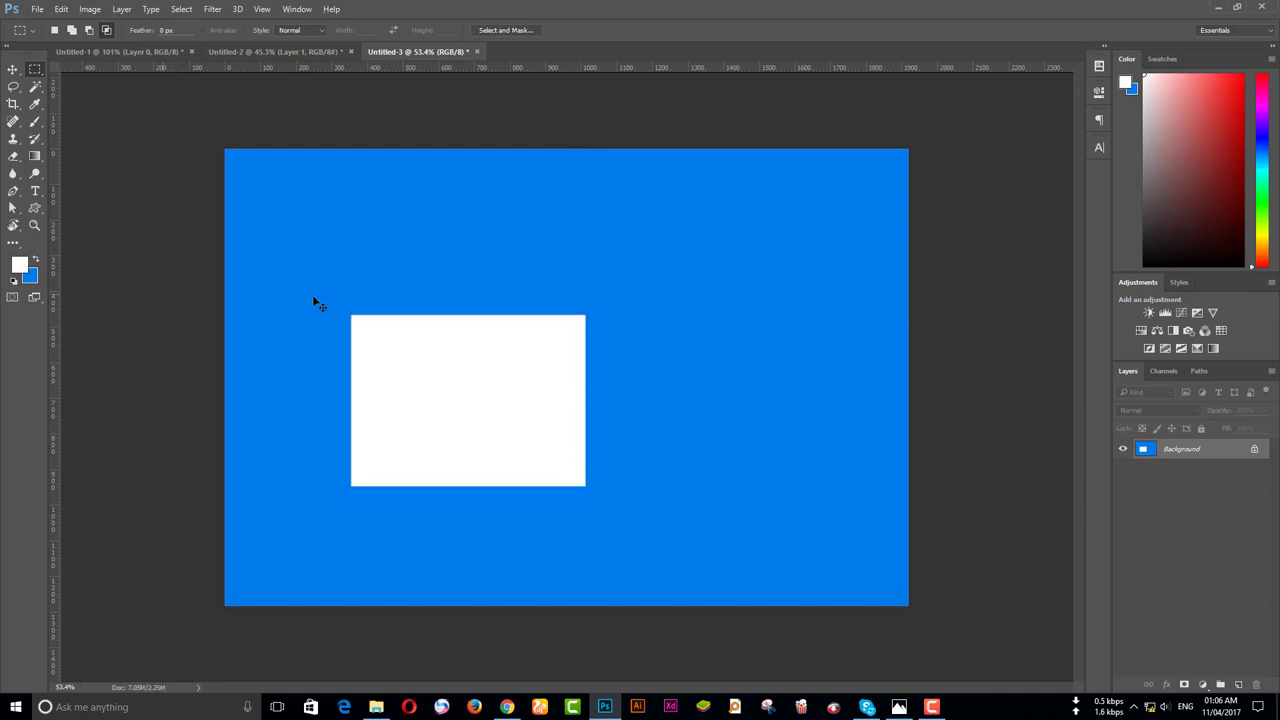
Step: Fill a square near the top centre with magenta
drag(535, 179, 633, 277)
click(35, 278)
click(966, 403)
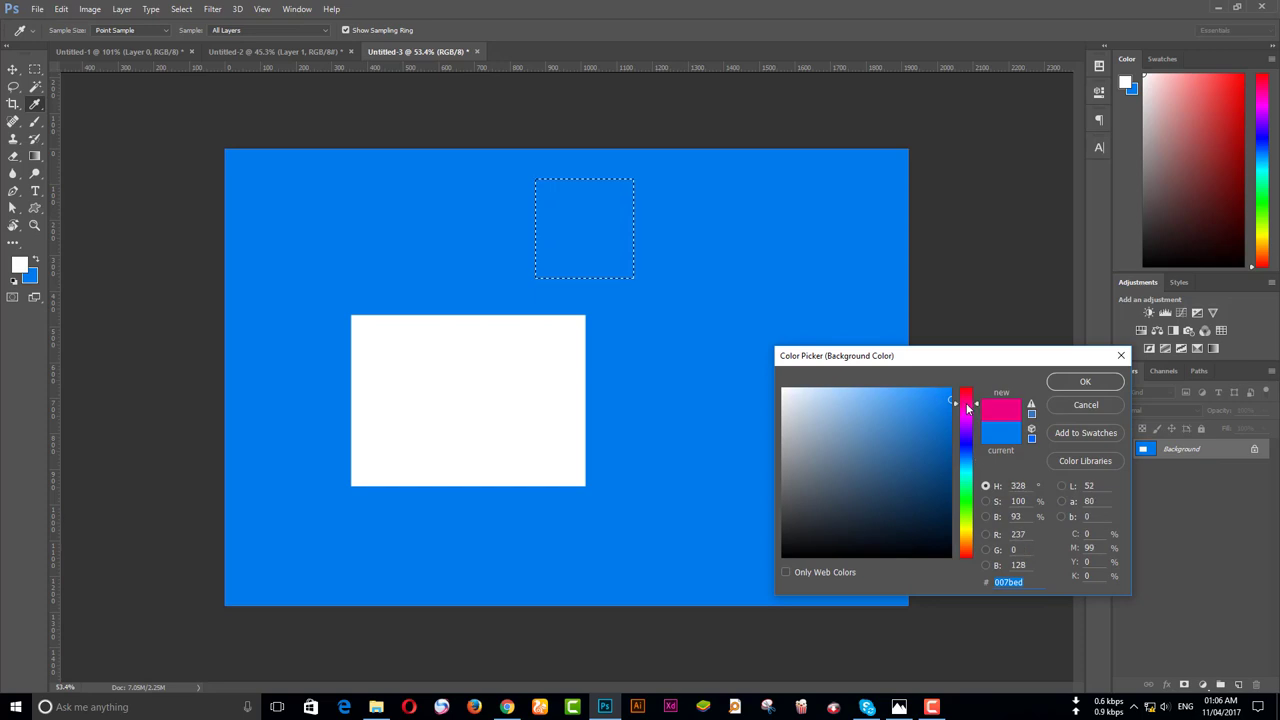
click(1071, 382)
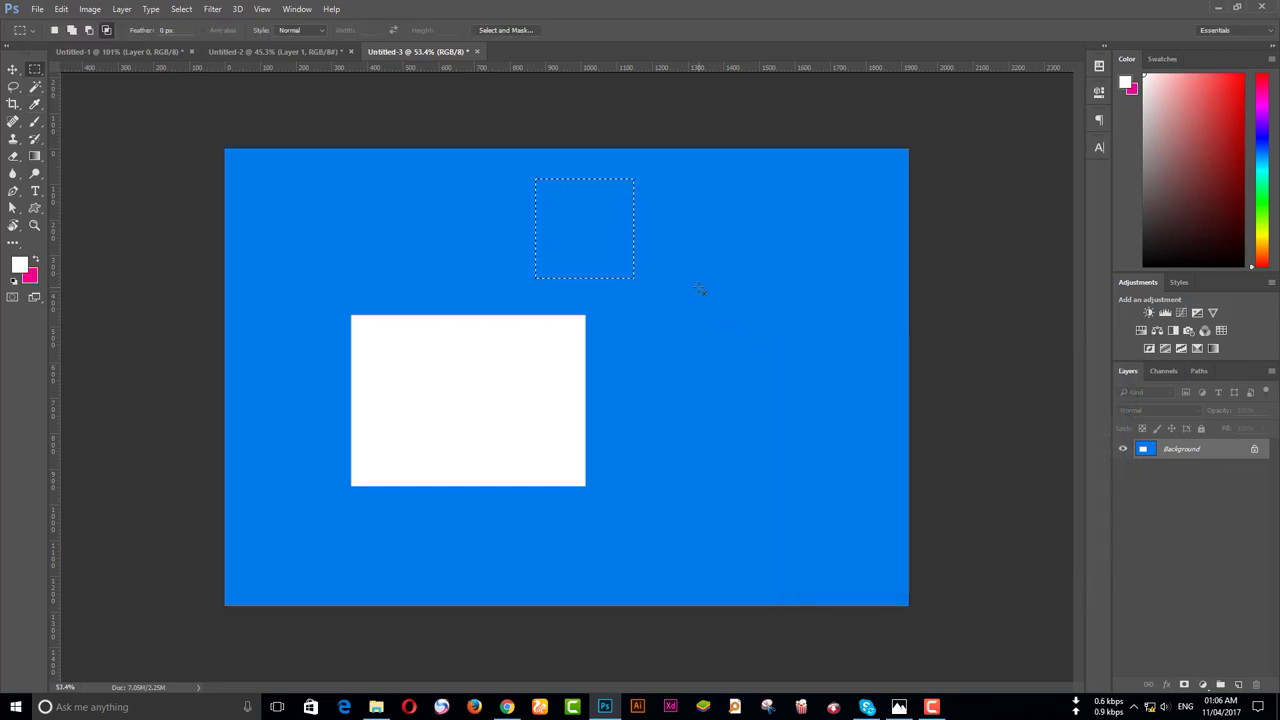
key(alt+BackSpace)
key(ctrl+BackSpace)
Step: Fill a tall rectangle lower right of centre with mauve
drag(710, 351, 827, 522)
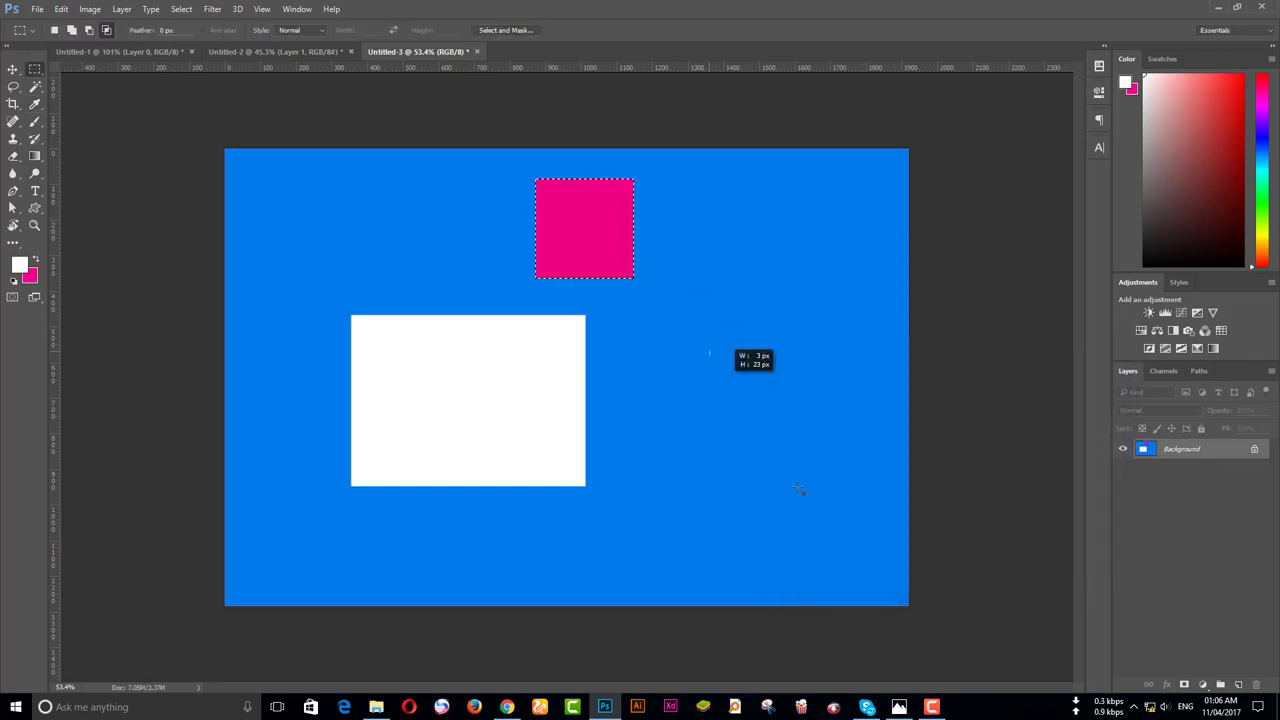
key(Return)
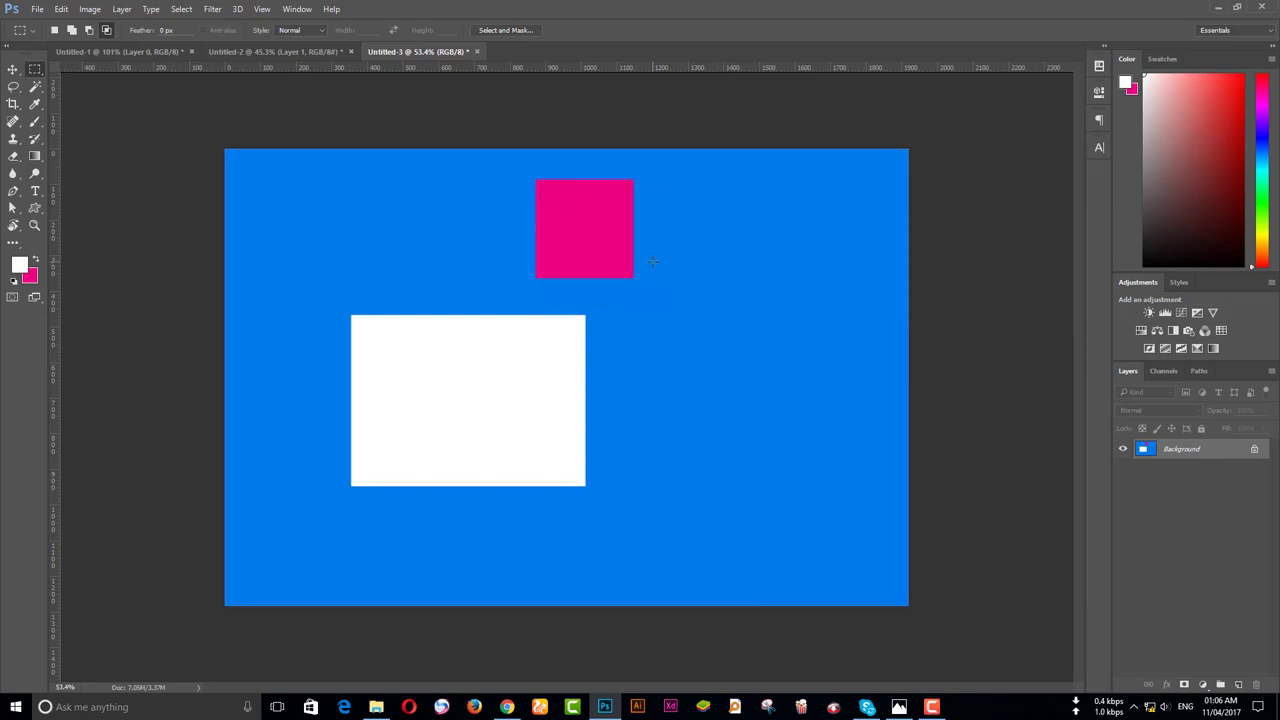
drag(665, 376, 767, 520)
click(29, 276)
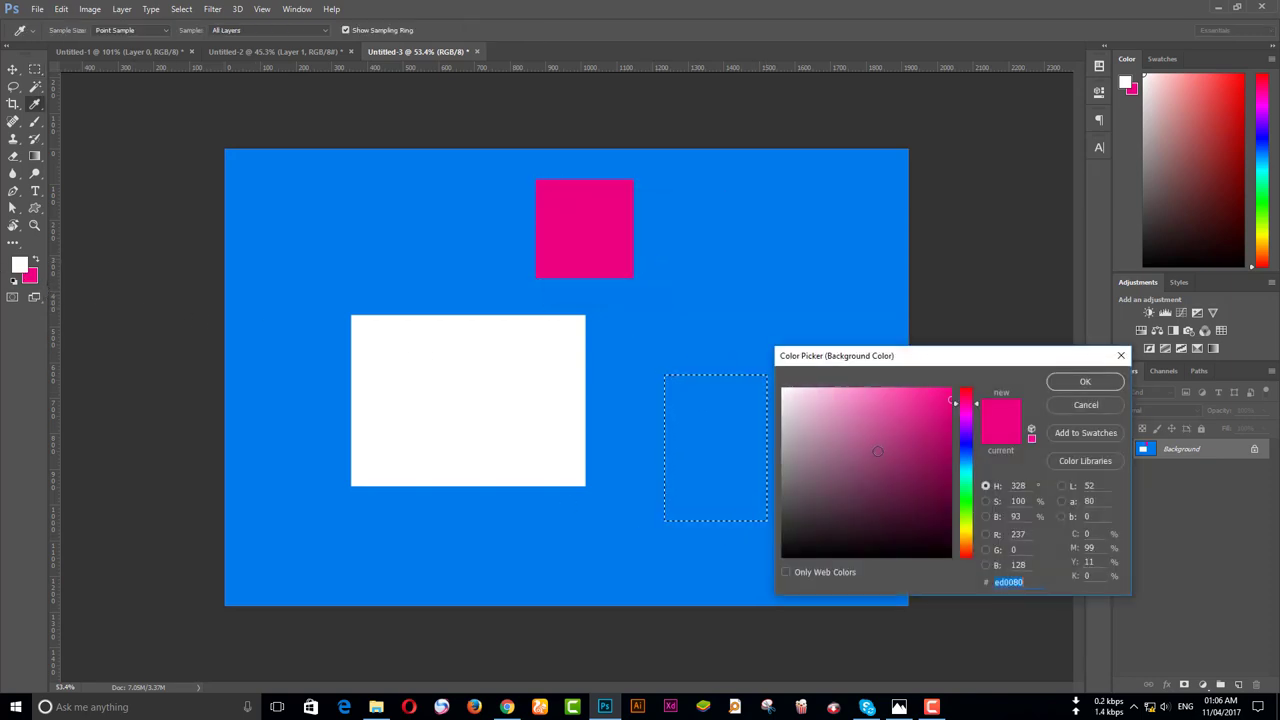
click(881, 446)
key(Return)
key(alt+BackSpace)
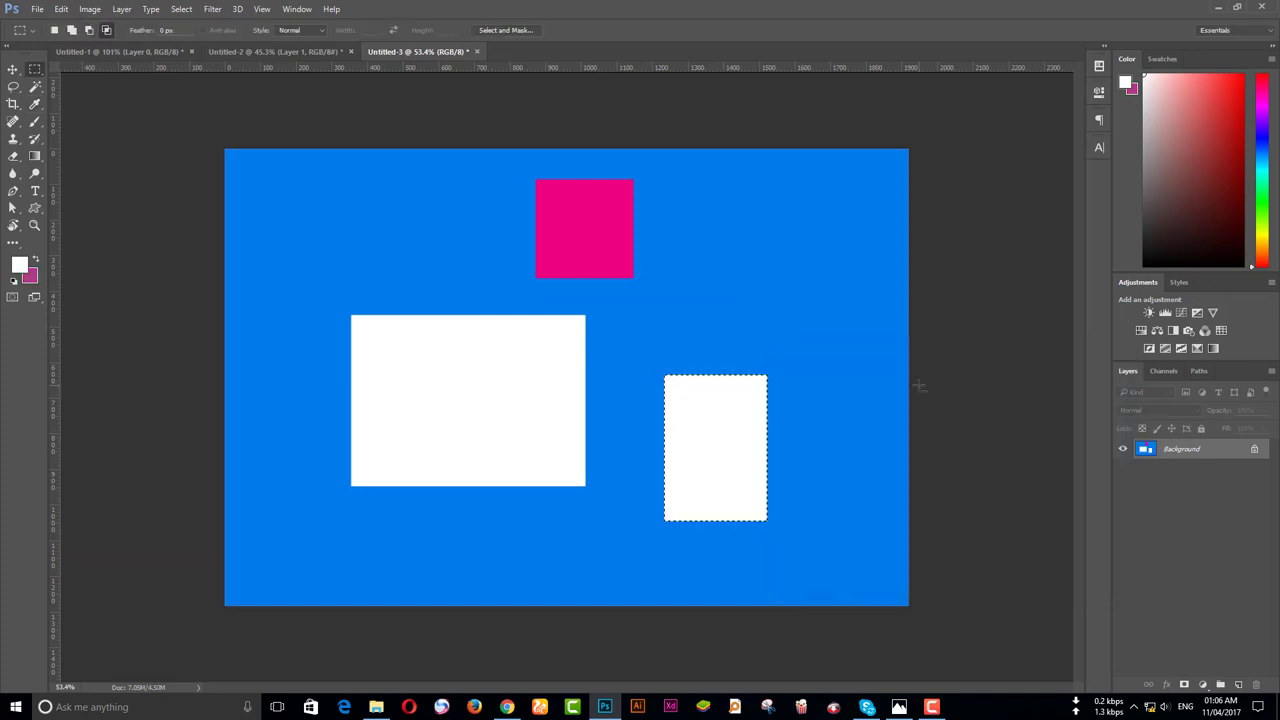
key(ctrl+BackSpace)
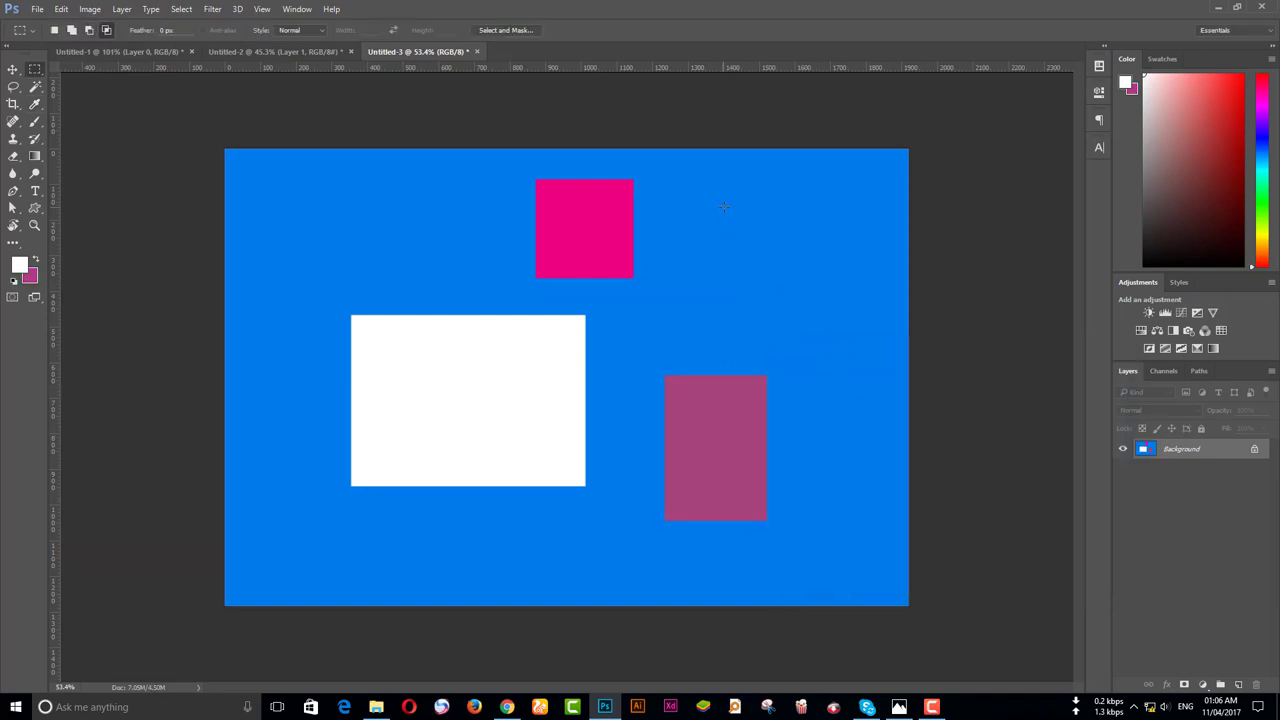
Step: Fill a rectangle in the upper right with teal
drag(724, 207, 862, 332)
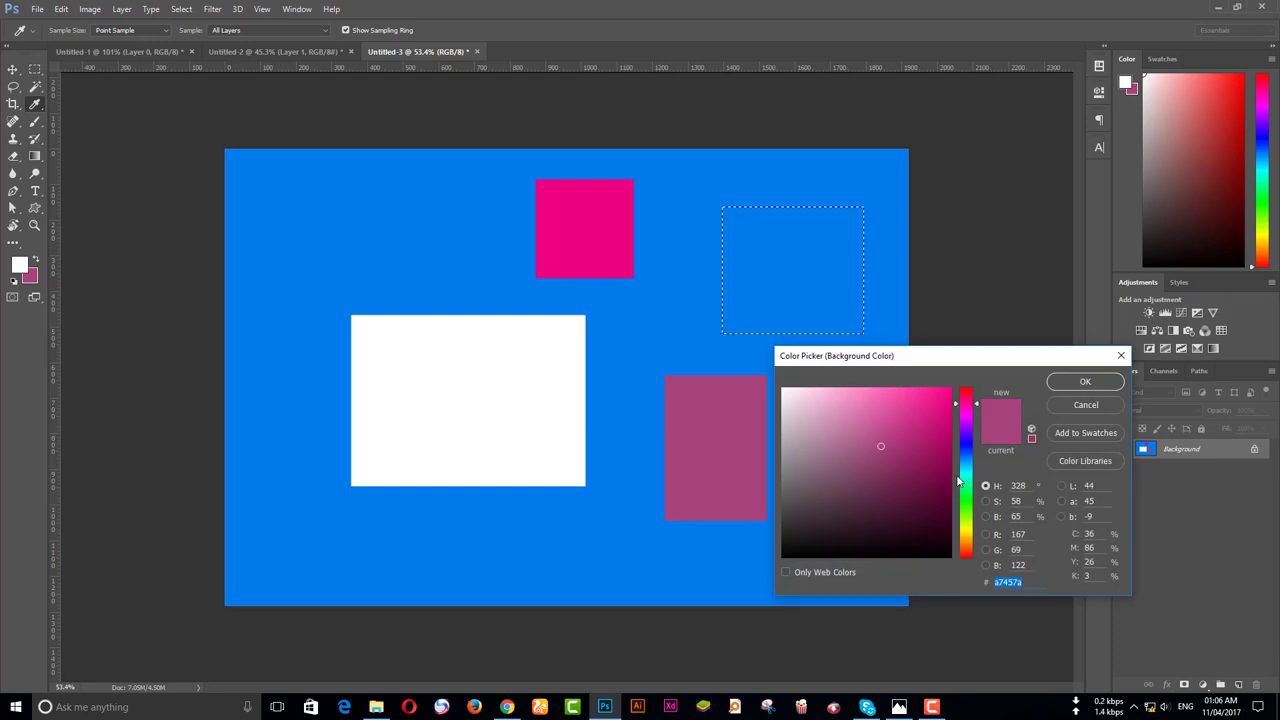
click(966, 472)
click(1082, 383)
key(m)
key(alt+BackSpace)
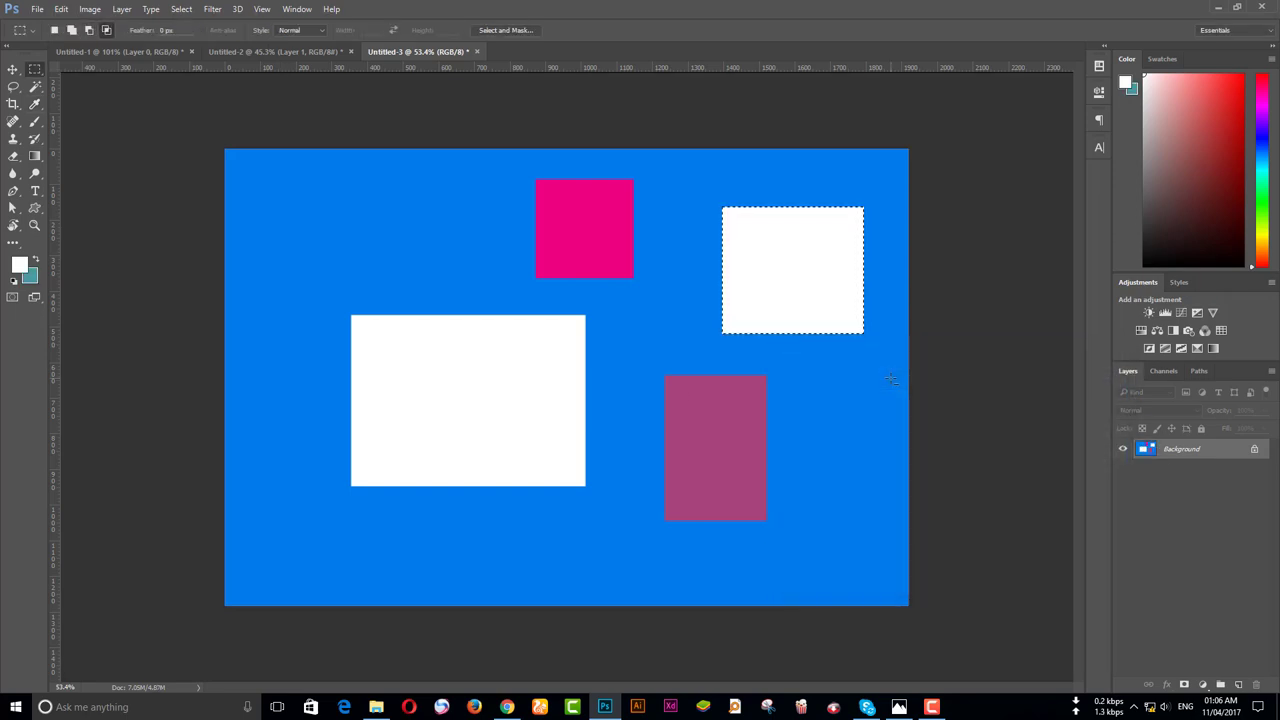
key(ctrl+BackSpace)
key(ctrl+d)
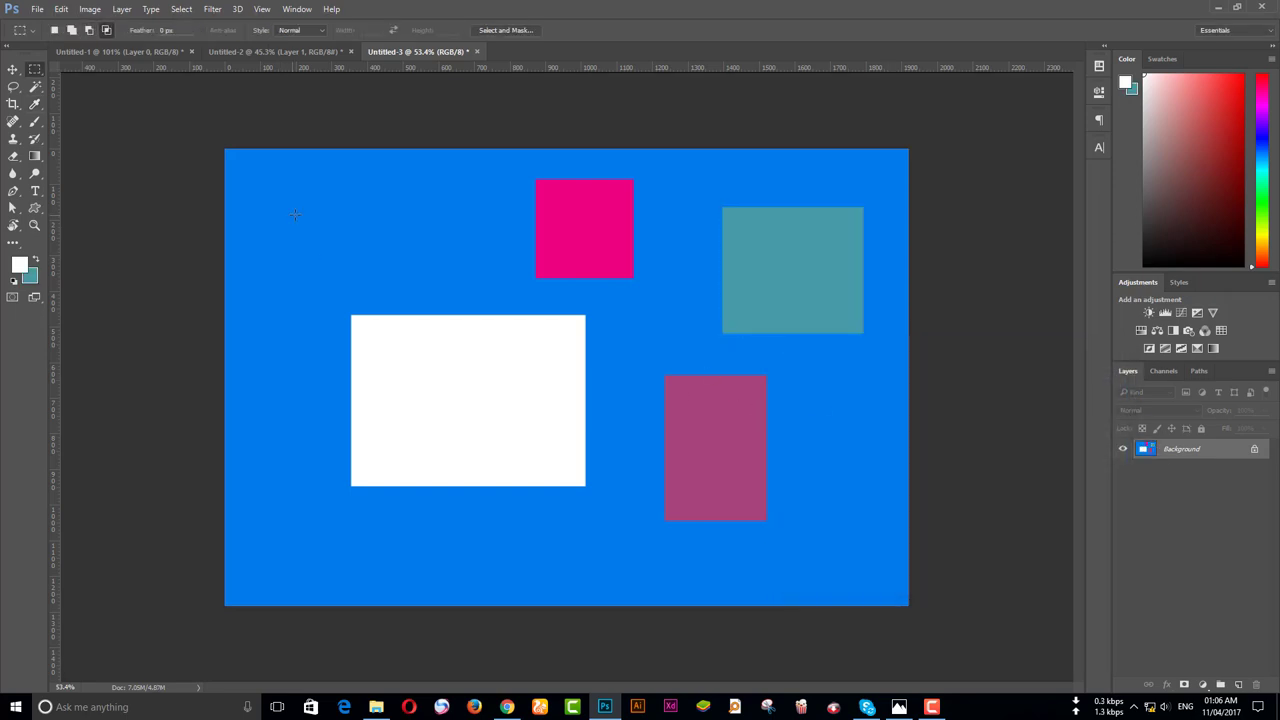
Step: Fill a rectangle in the upper left with green
drag(295, 214, 417, 294)
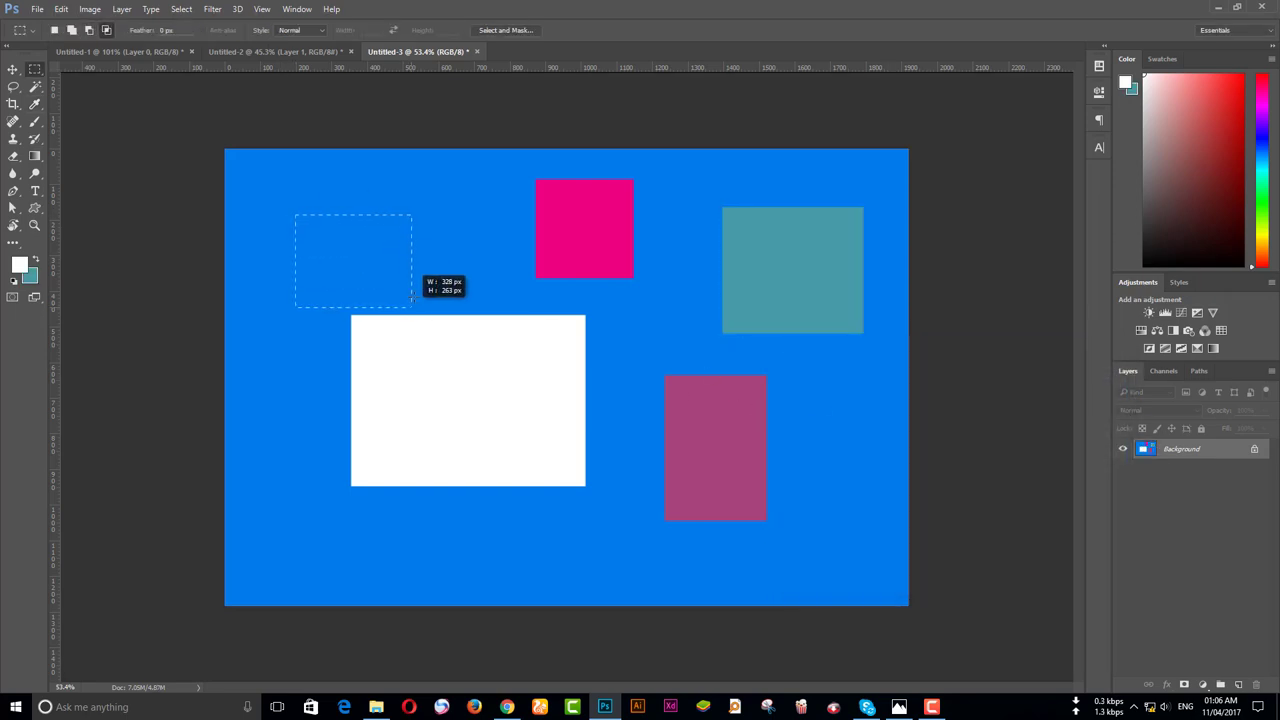
click(31, 279)
click(966, 497)
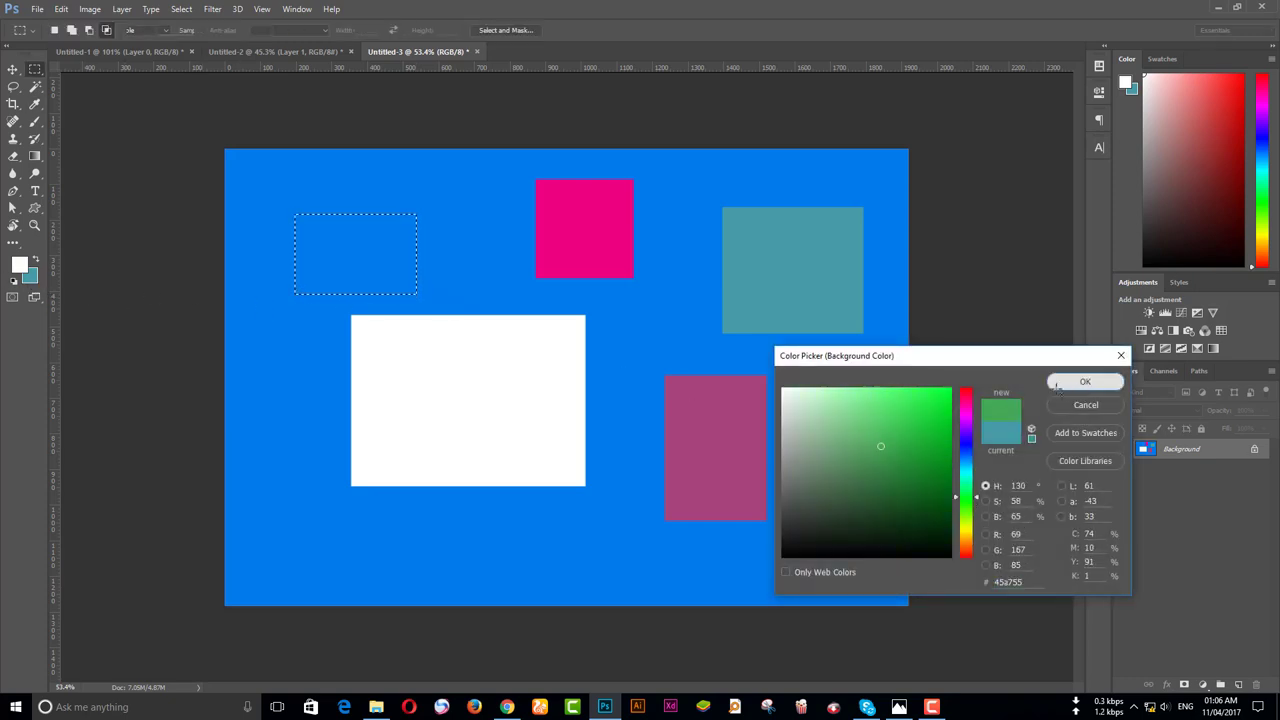
click(1084, 382)
key(ctrl+BackSpace)
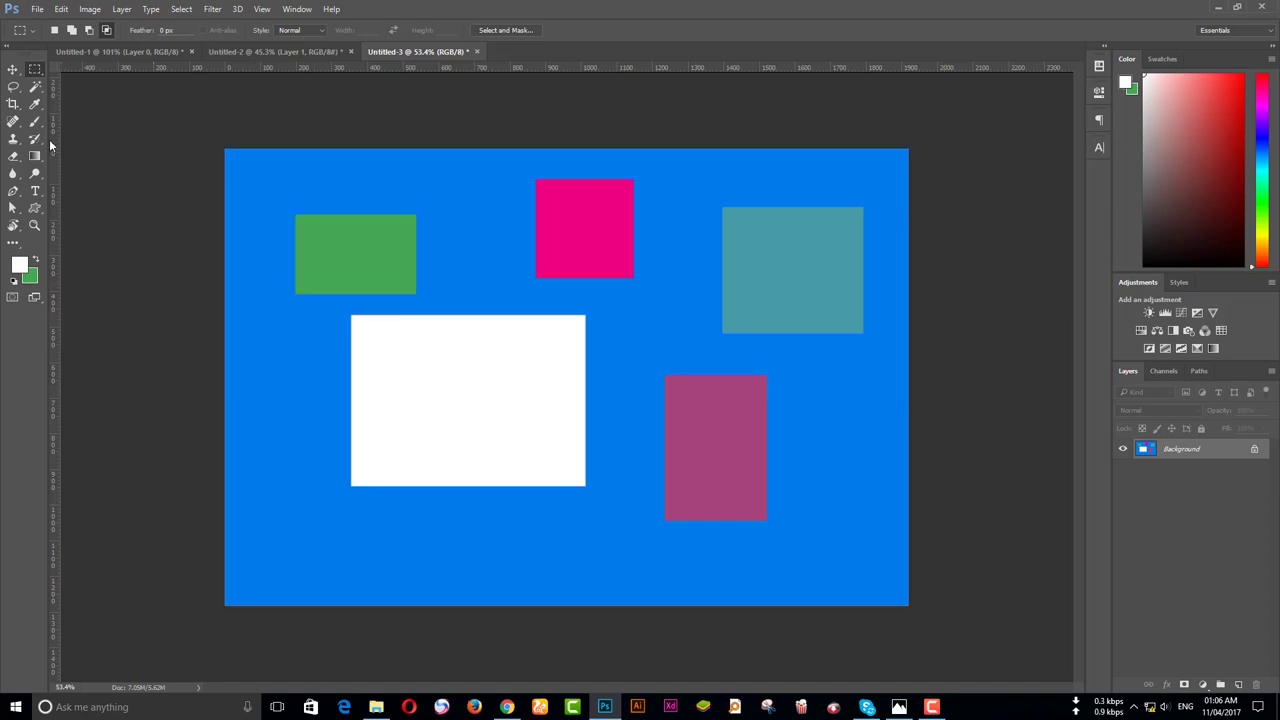
Step: Try moving the green rectangle with the Move tool and dismiss the Background layer warning
click(13, 69)
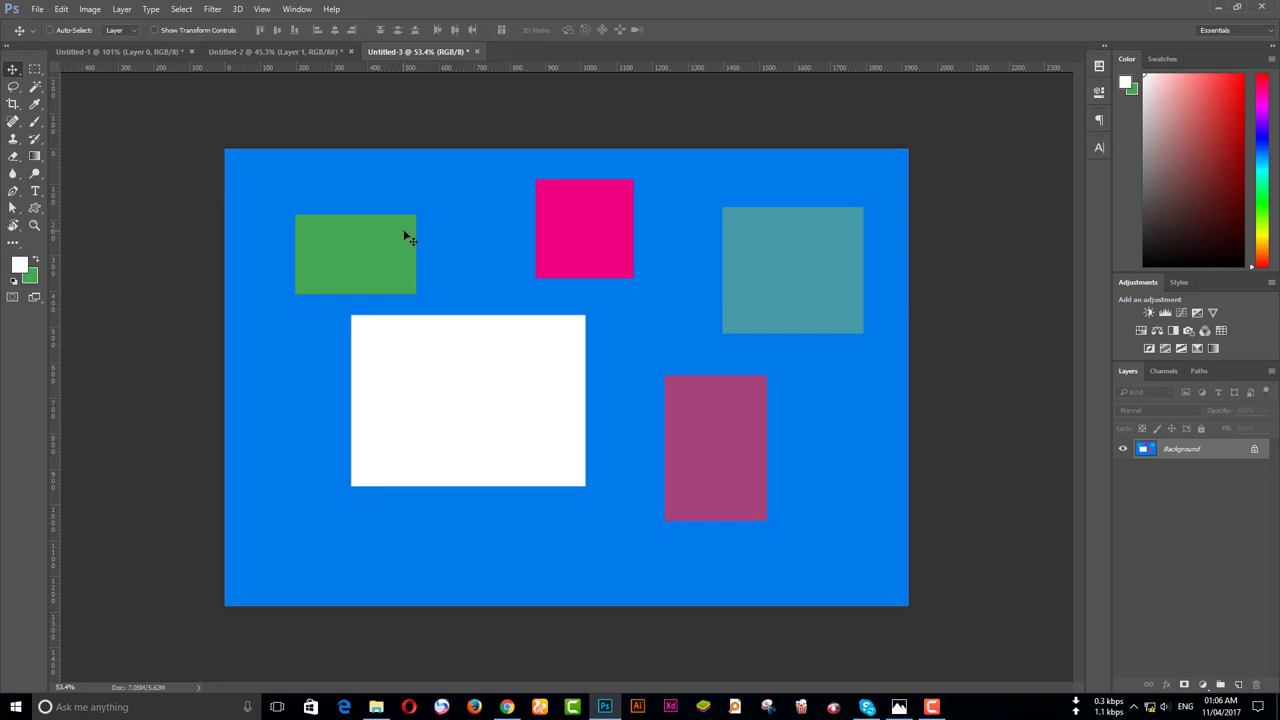
drag(407, 237, 455, 245)
click(786, 292)
key(ctrl)
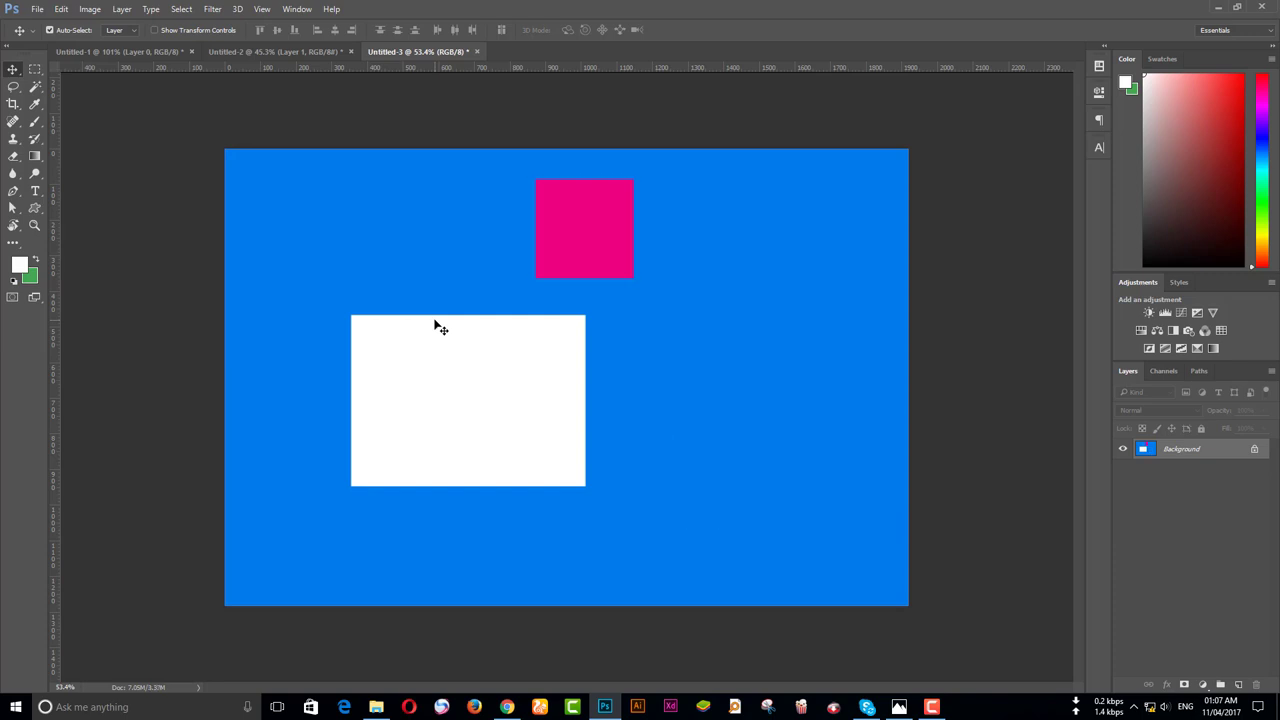
Step: Step back through history with Ctrl+Alt+Z until only the first rectangle selection remains
key(ctrl+alt+z)
key(ctrl+alt+z)
key(ctrl+alt+z)
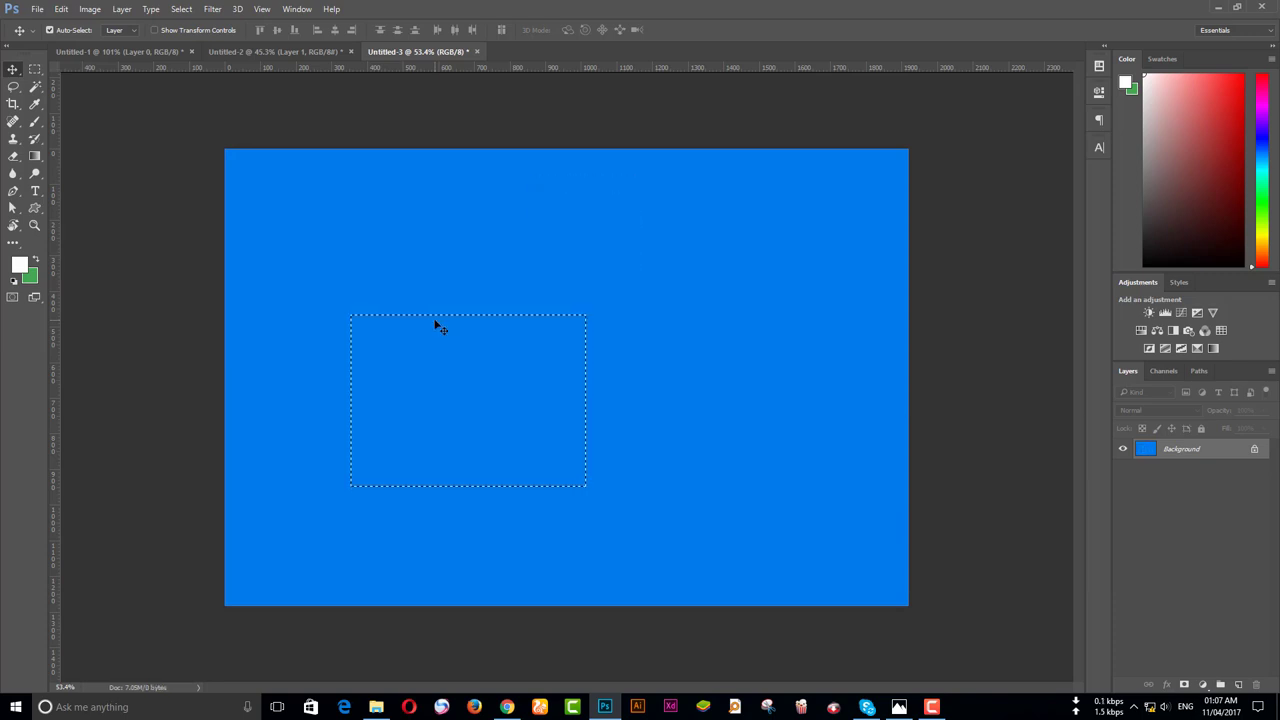
click(899, 707)
click(899, 707)
key(ctrl+alt+z)
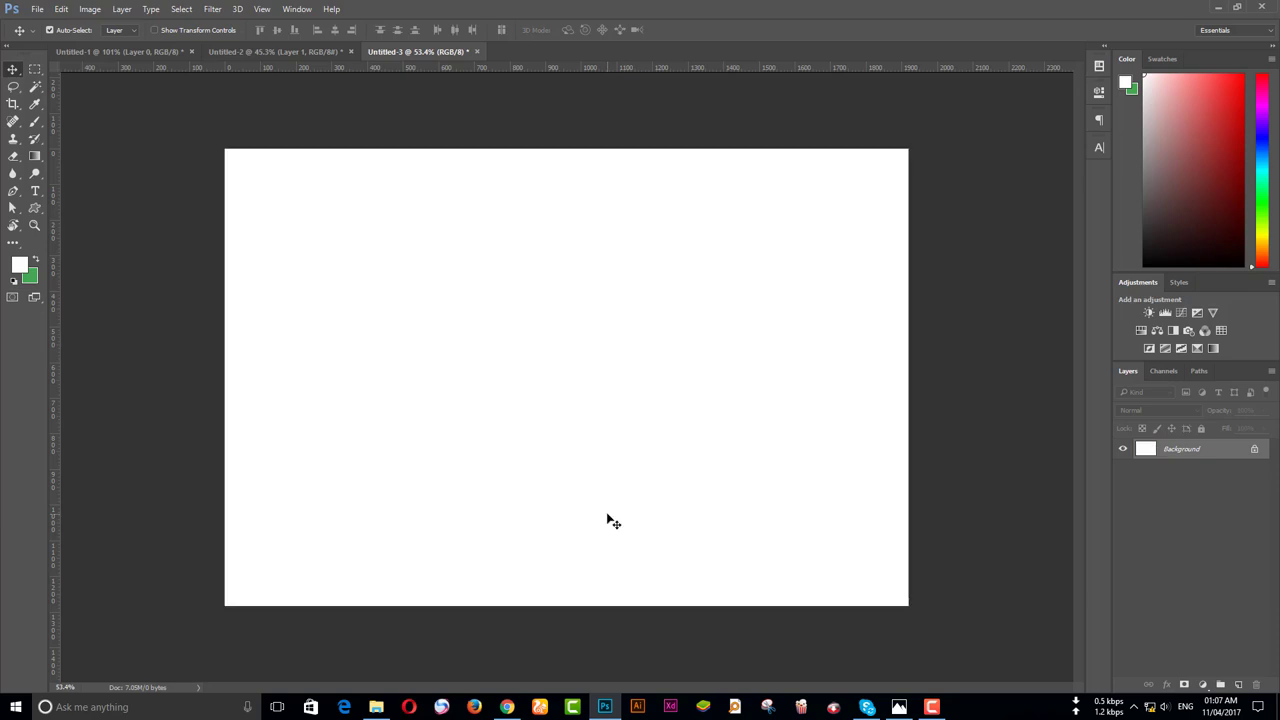
key(ctrl+z)
key(ctrl+shift+z)
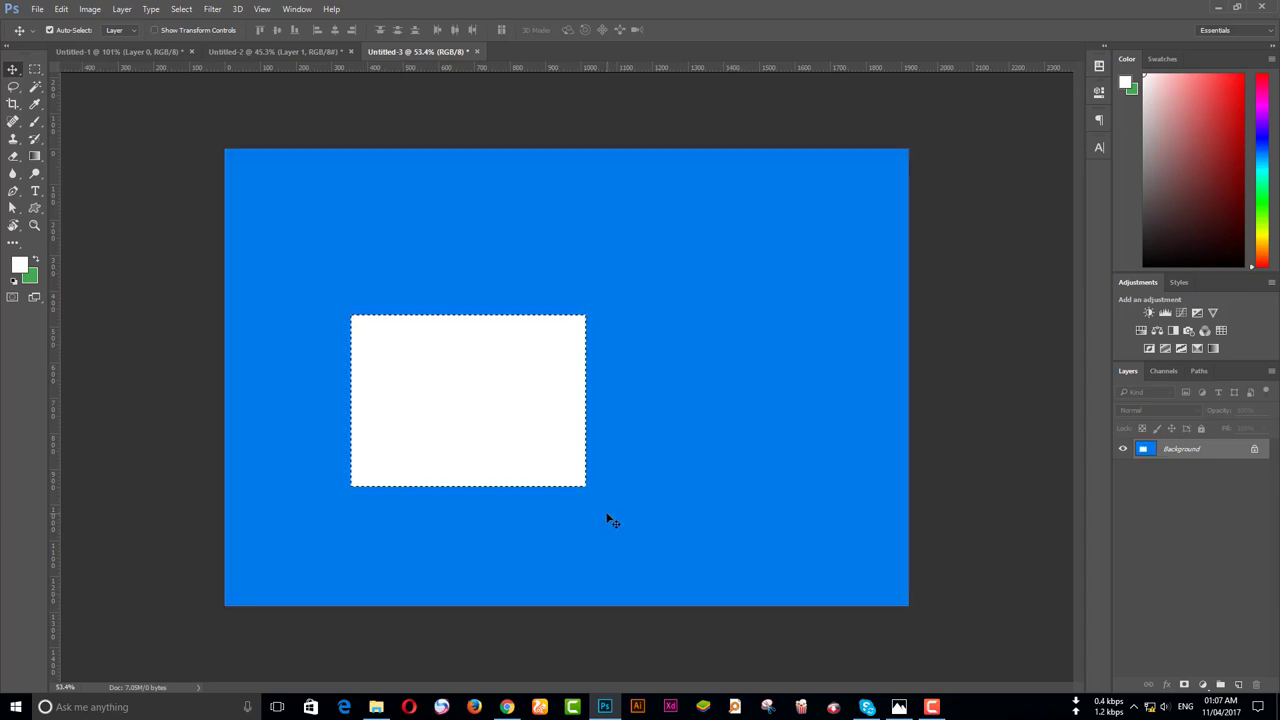
key(ctrl+shift+z)
key(ctrl+shift+z)
key(ctrl+alt+z)
key(ctrl+alt+z)
key(ctrl+alt+z)
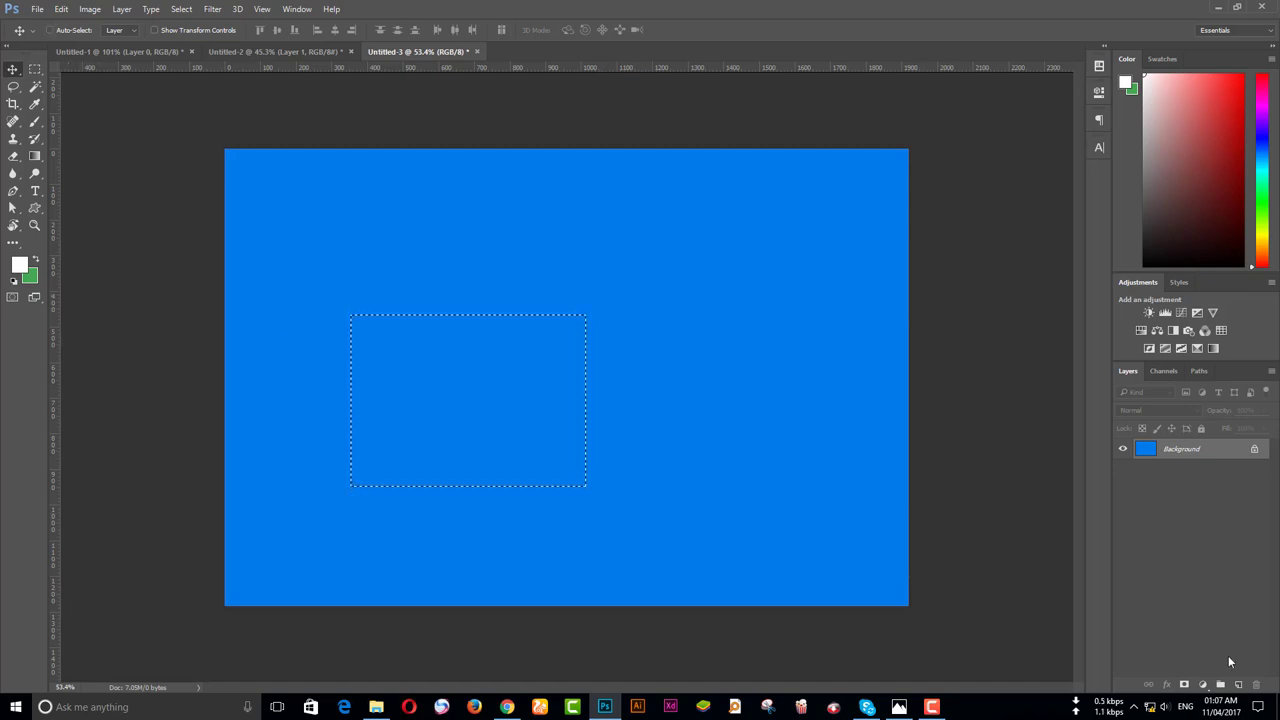
Step: Fill the selection white on a new layer, test and undo a full green fill, deleting the empty layer
click(1238, 684)
key(alt+BackSpace)
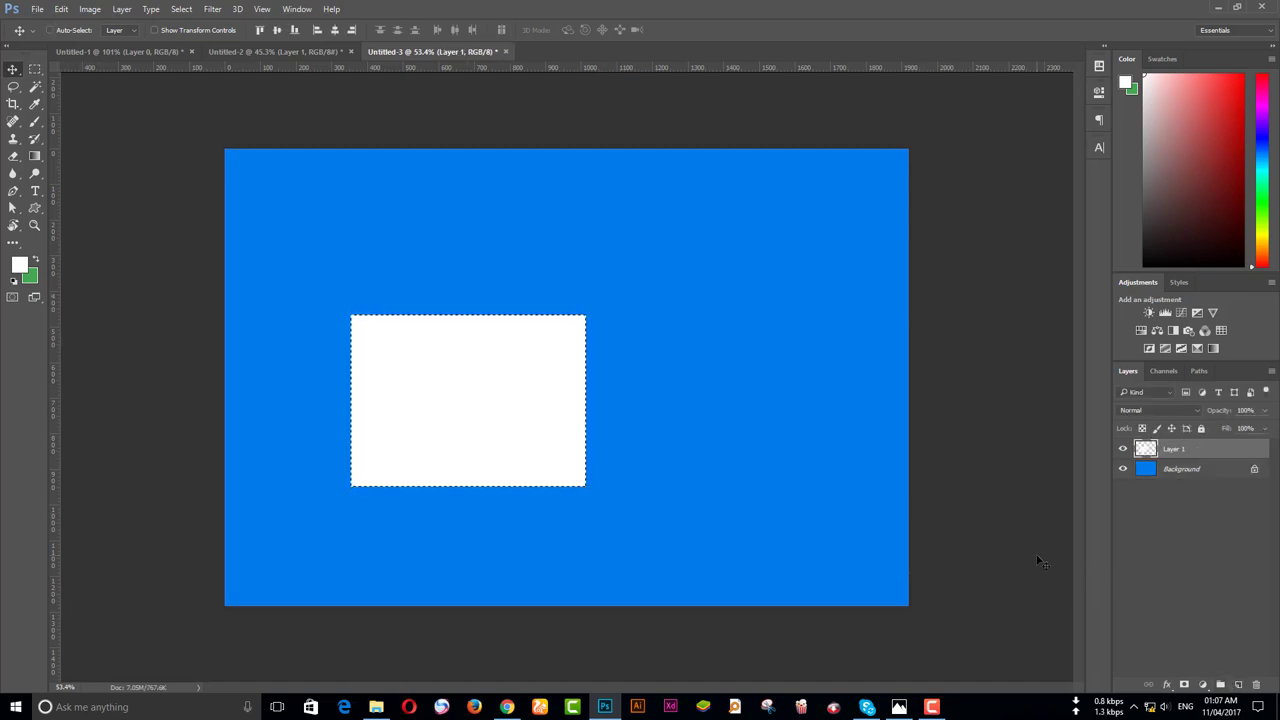
key(ctrl+d)
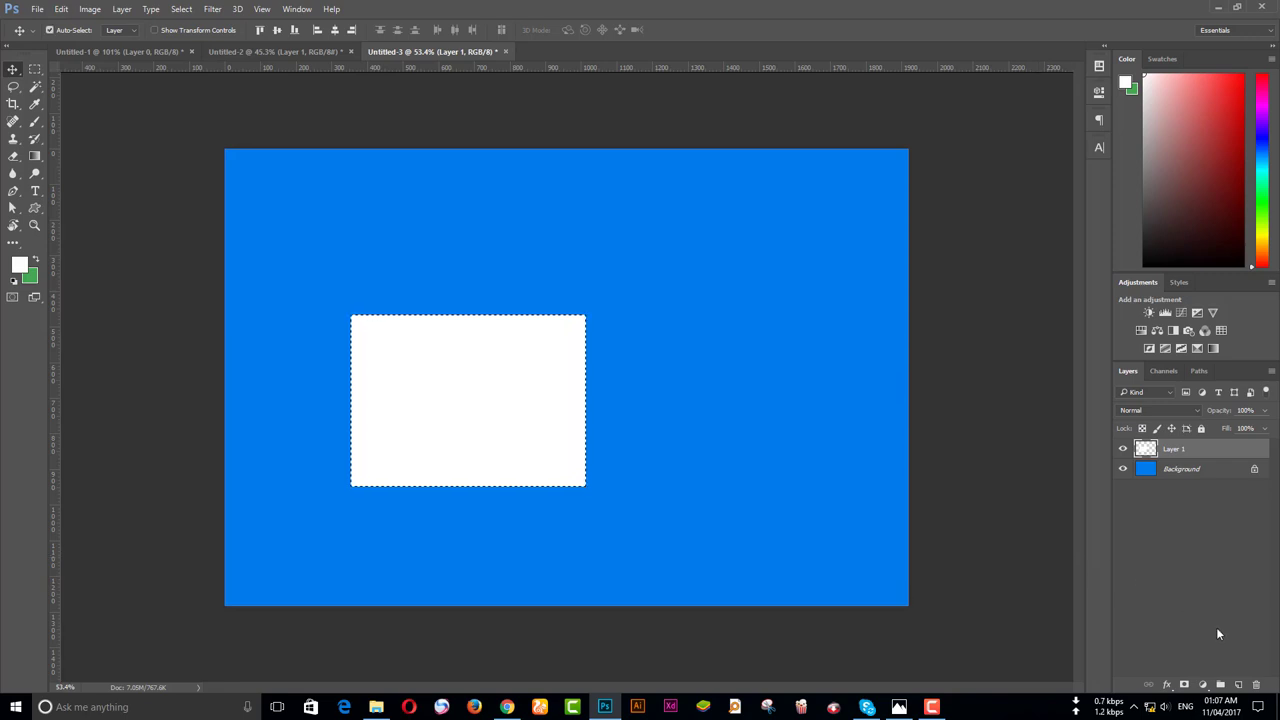
click(1238, 684)
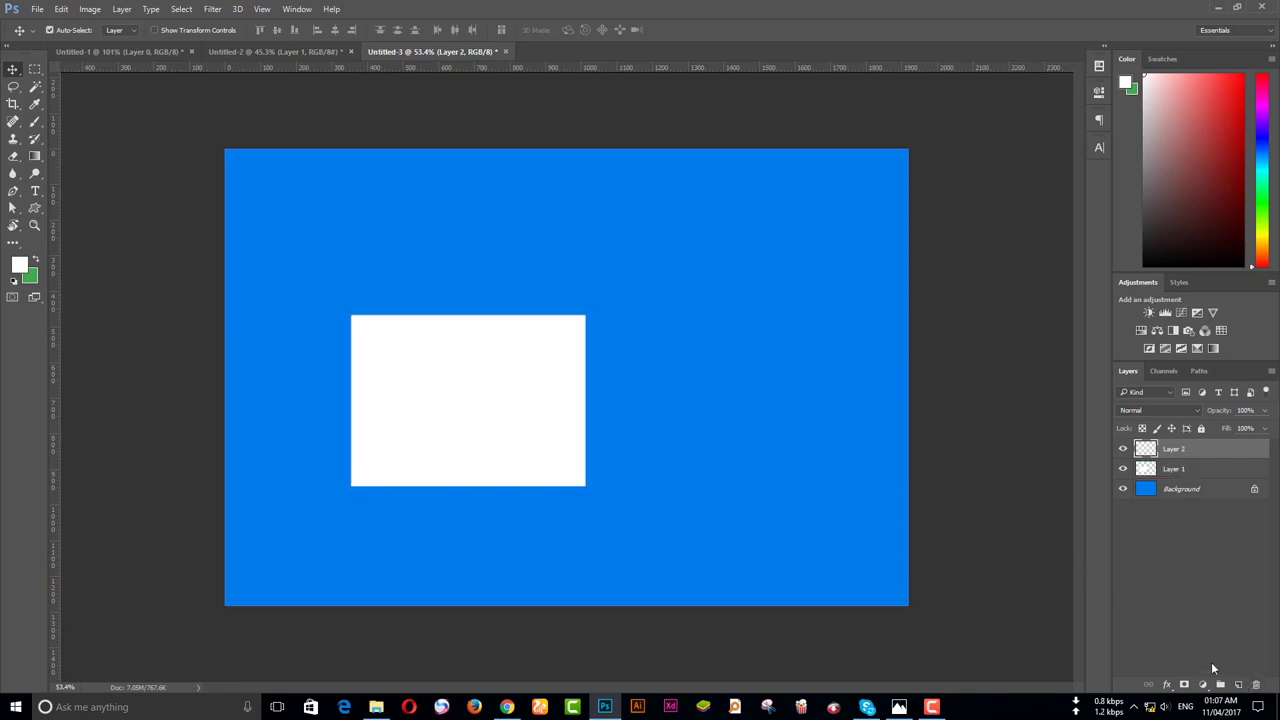
key(ctrl+BackSpace)
key(ctrl+z)
key(Delete)
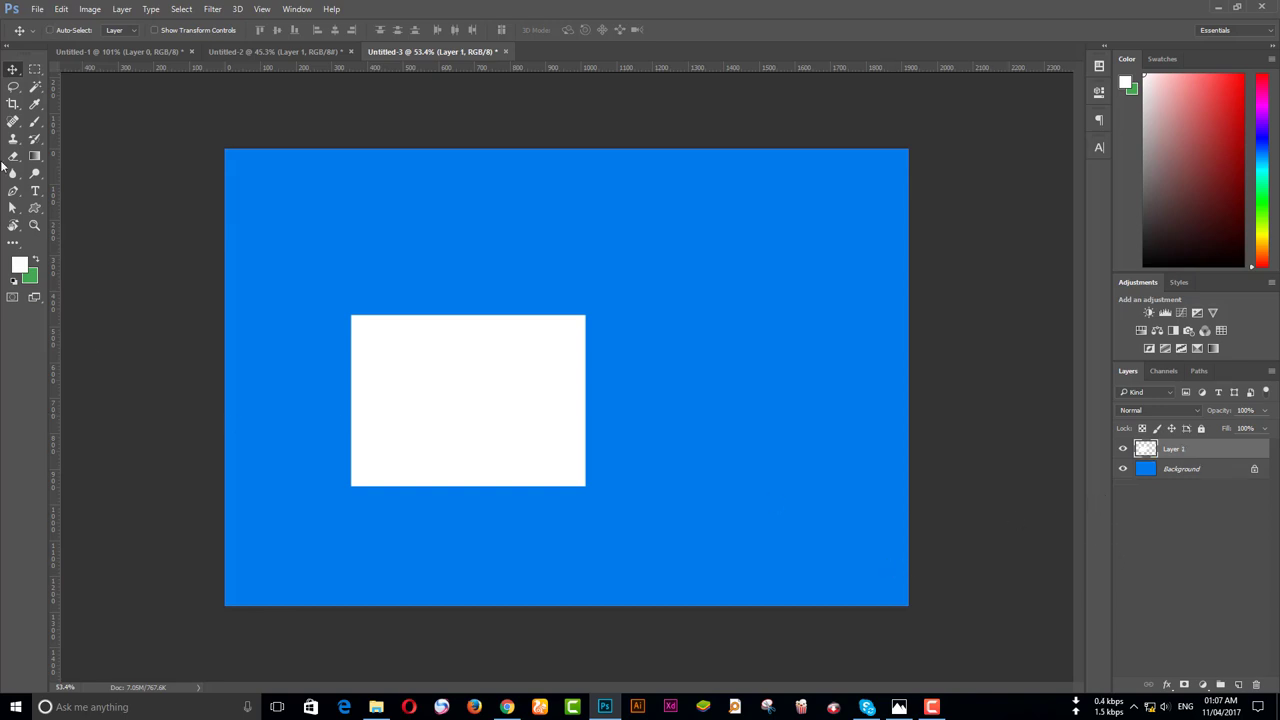
Step: Add a green square right of the white rectangle on its own new layer
click(34, 69)
drag(604, 237, 739, 356)
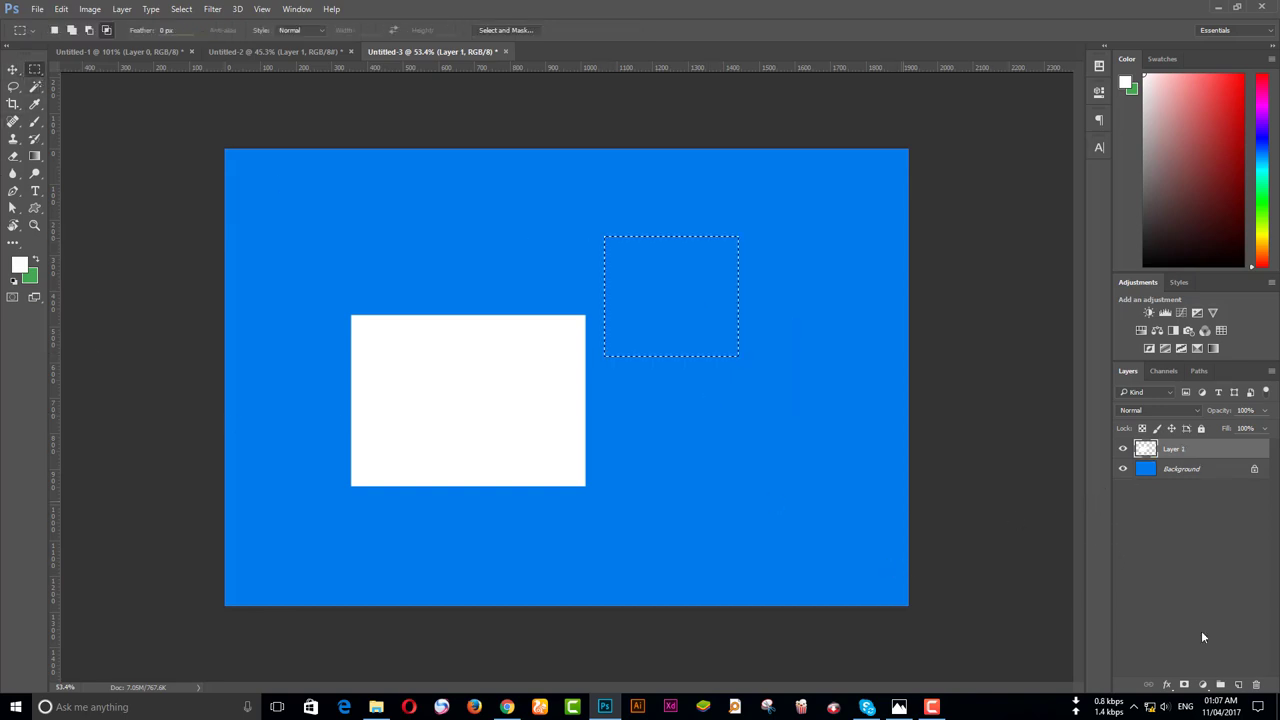
click(1237, 685)
key(ctrl+BackSpace)
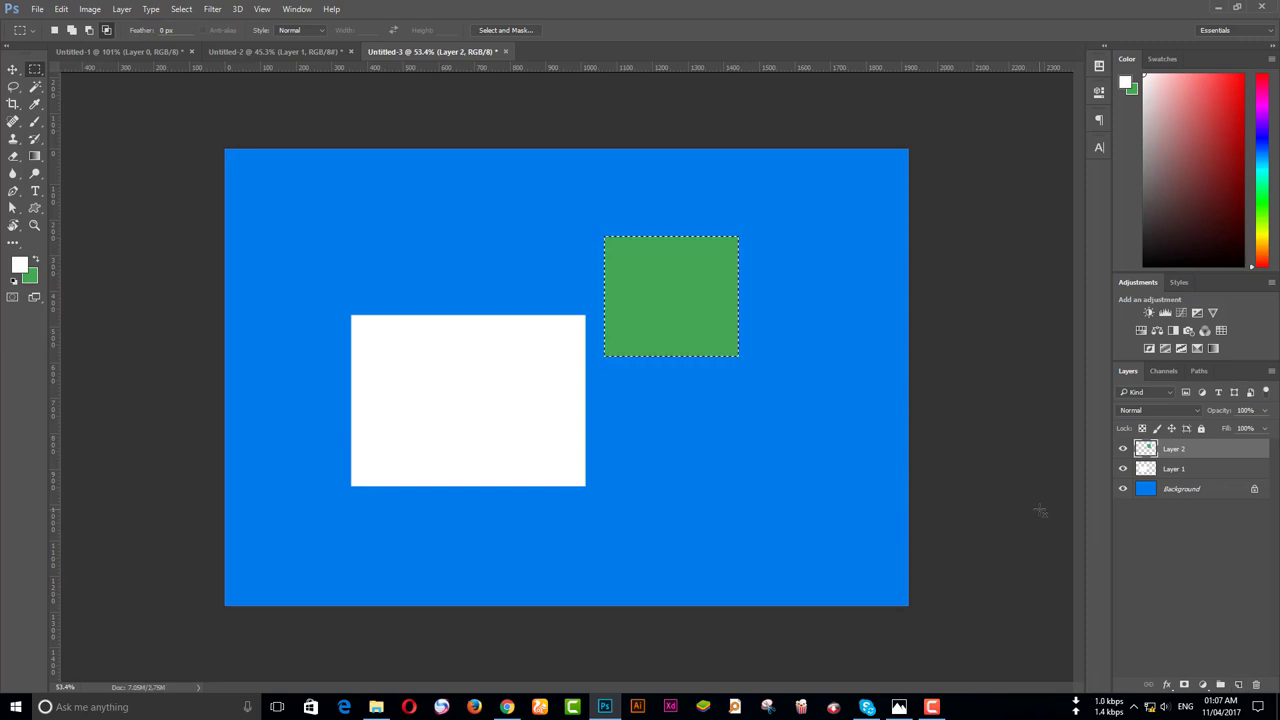
key(ctrl+d)
Step: Add a white rectangle above and a green square lower right, each on a new layer
drag(376, 204, 508, 278)
click(1237, 685)
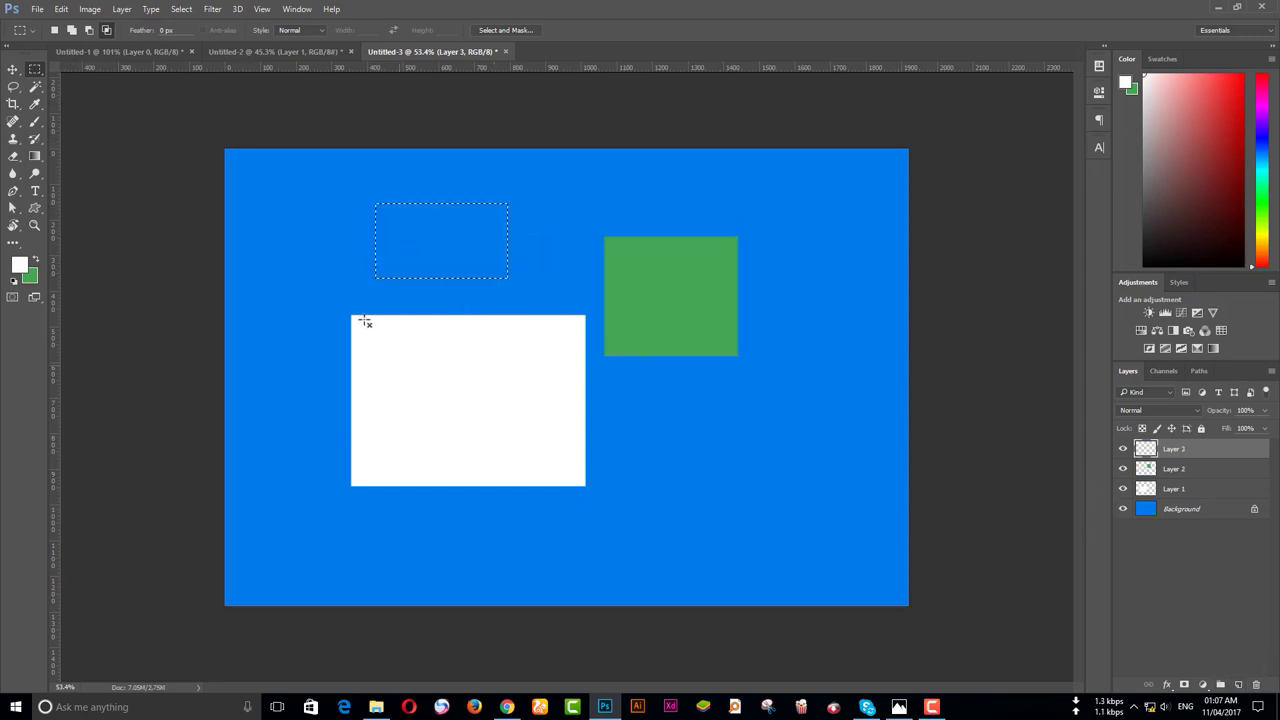
key(alt+BackSpace)
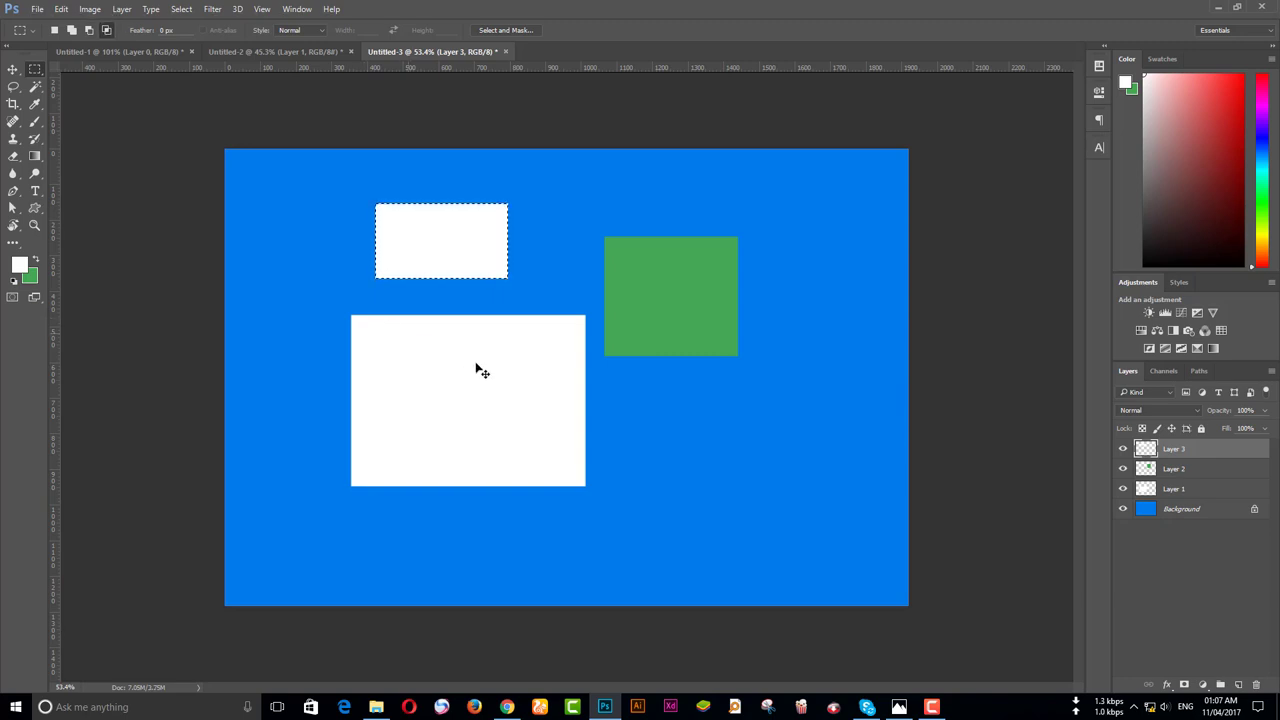
drag(700, 403, 796, 509)
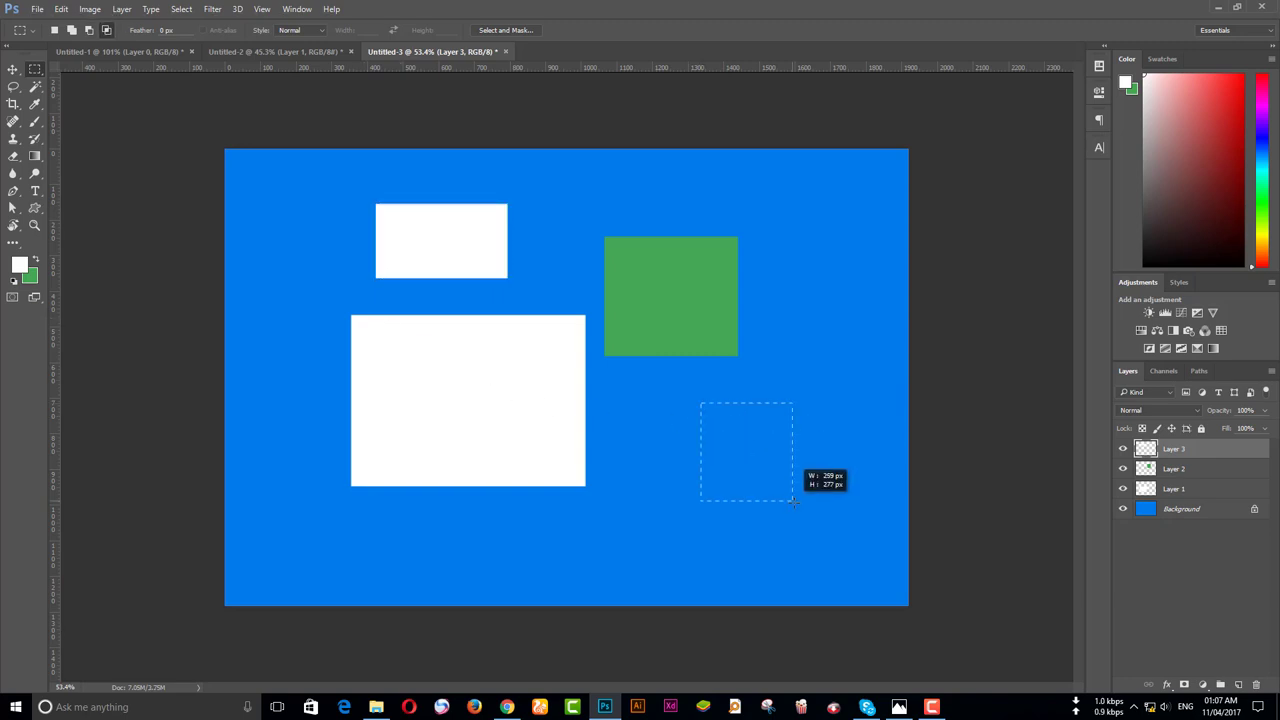
click(1237, 685)
key(ctrl+BackSpace)
key(ctrl+d)
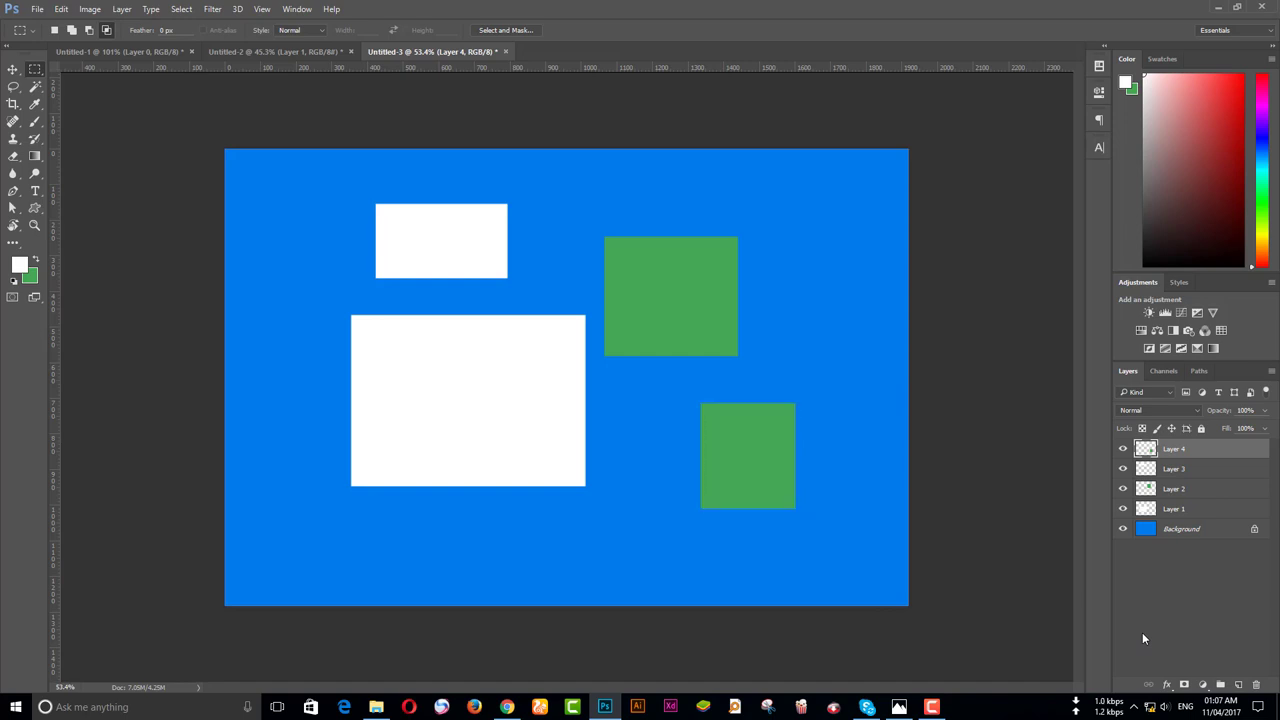
Step: Fill a small white square near the right edge, then undo it
drag(804, 295, 892, 386)
key(alt+BackSpace)
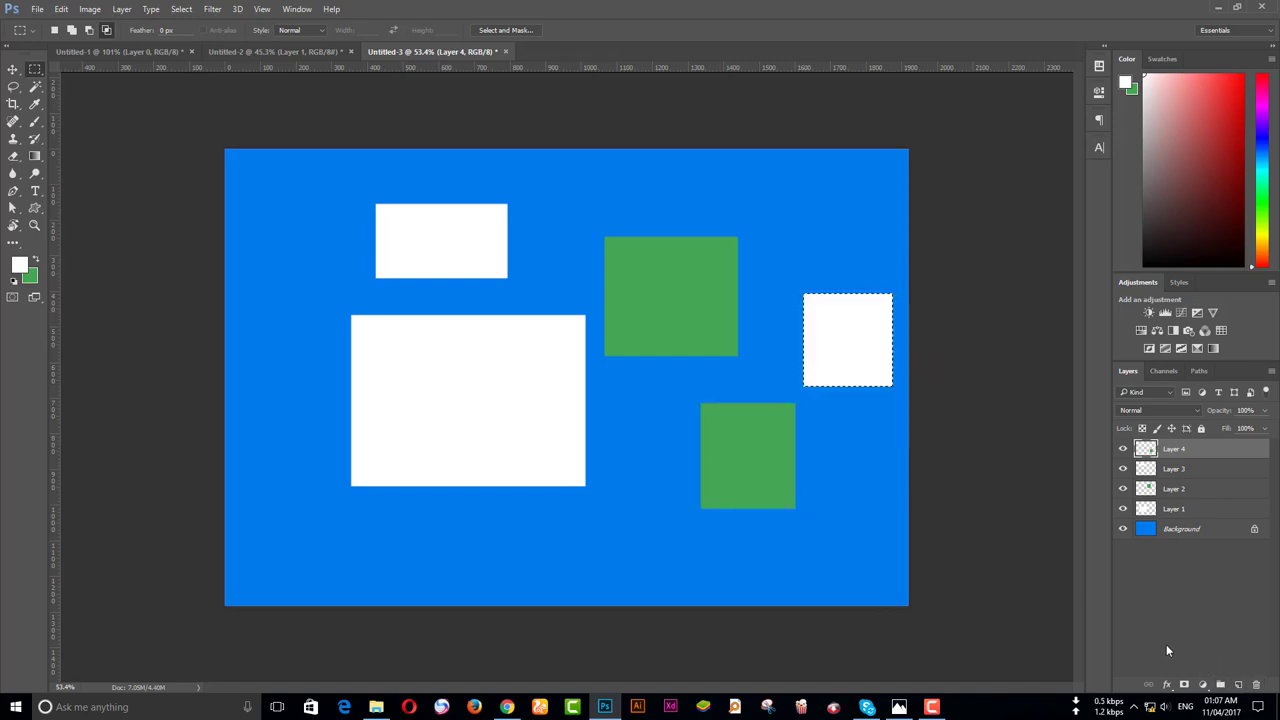
key(ctrl+d)
key(ctrl+alt+z)
key(ctrl+alt+z)
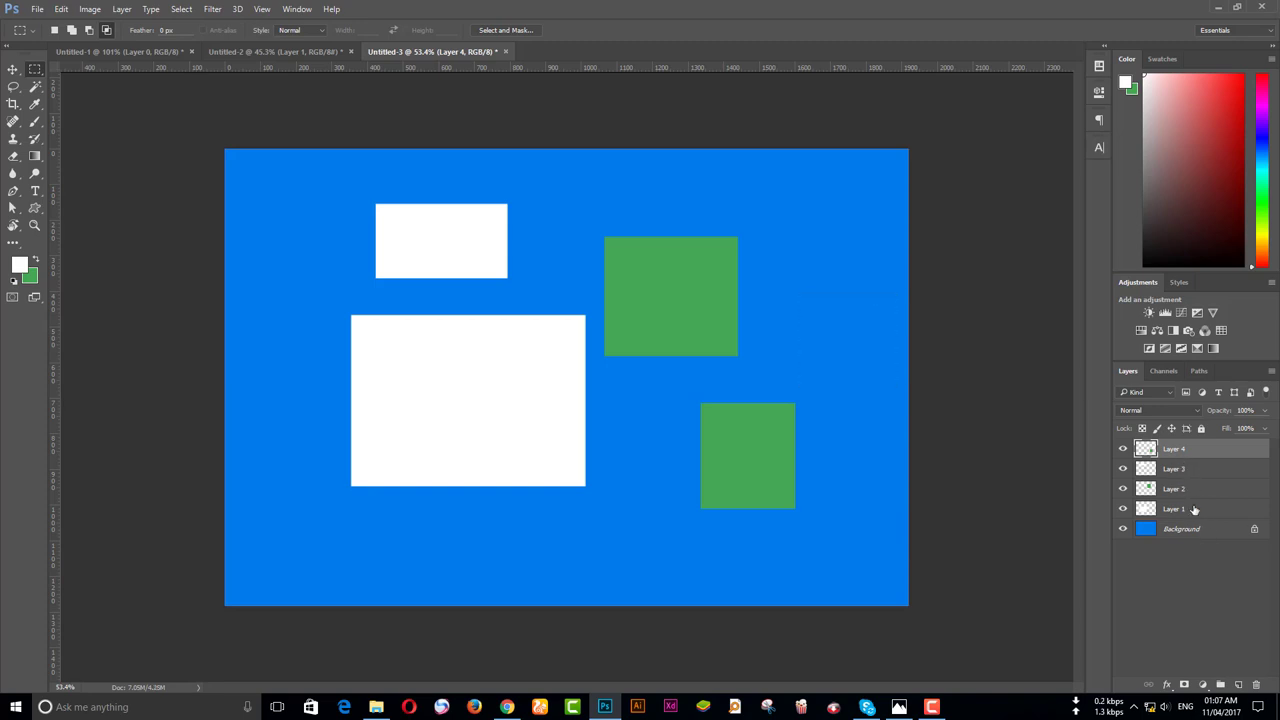
Step: With the Move tool, select Layers 1–4 and nudge the four rectangles to the right
click(13, 69)
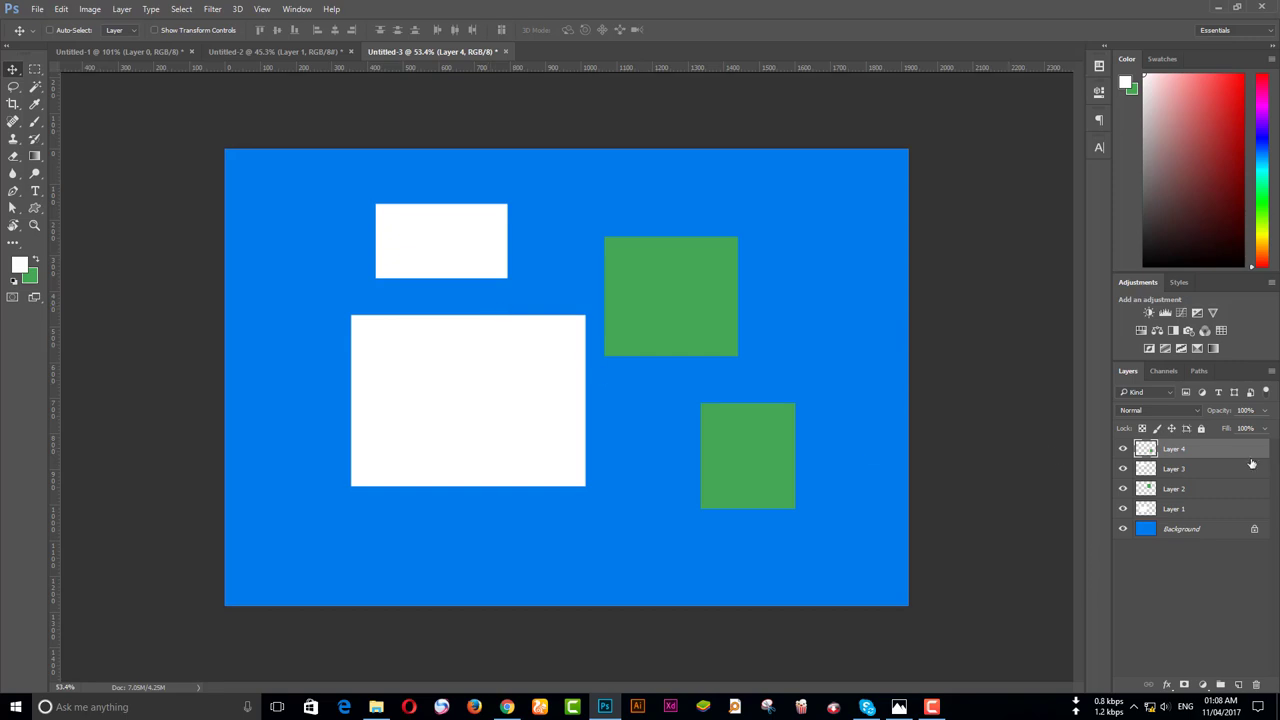
ctrl+click(1200, 475)
ctrl+click(1190, 492)
ctrl+click(1198, 512)
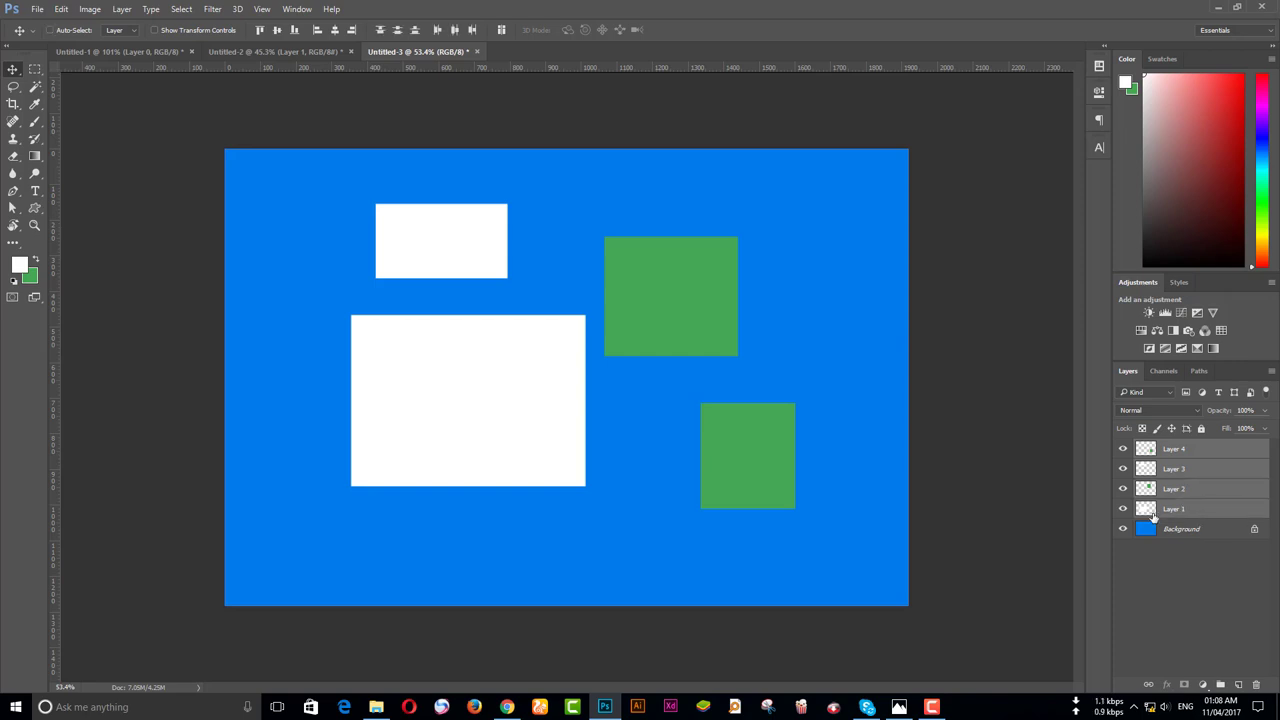
mouse_move(571, 463)
mouse_down()
mouse_move(513, 437)
mouse_move(574, 437)
mouse_up()
Step: Switch the layer selection between Layer 4 alone and Layers 1–4 together
click(1180, 452)
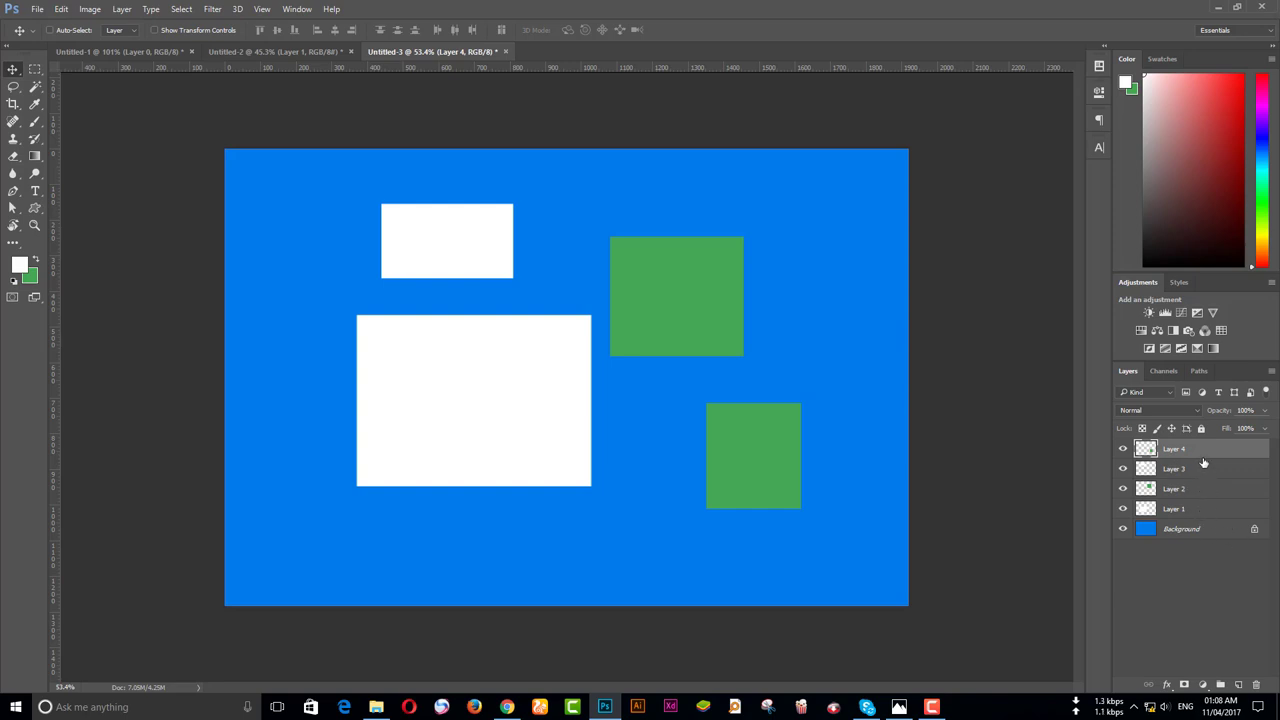
shift+click(1197, 513)
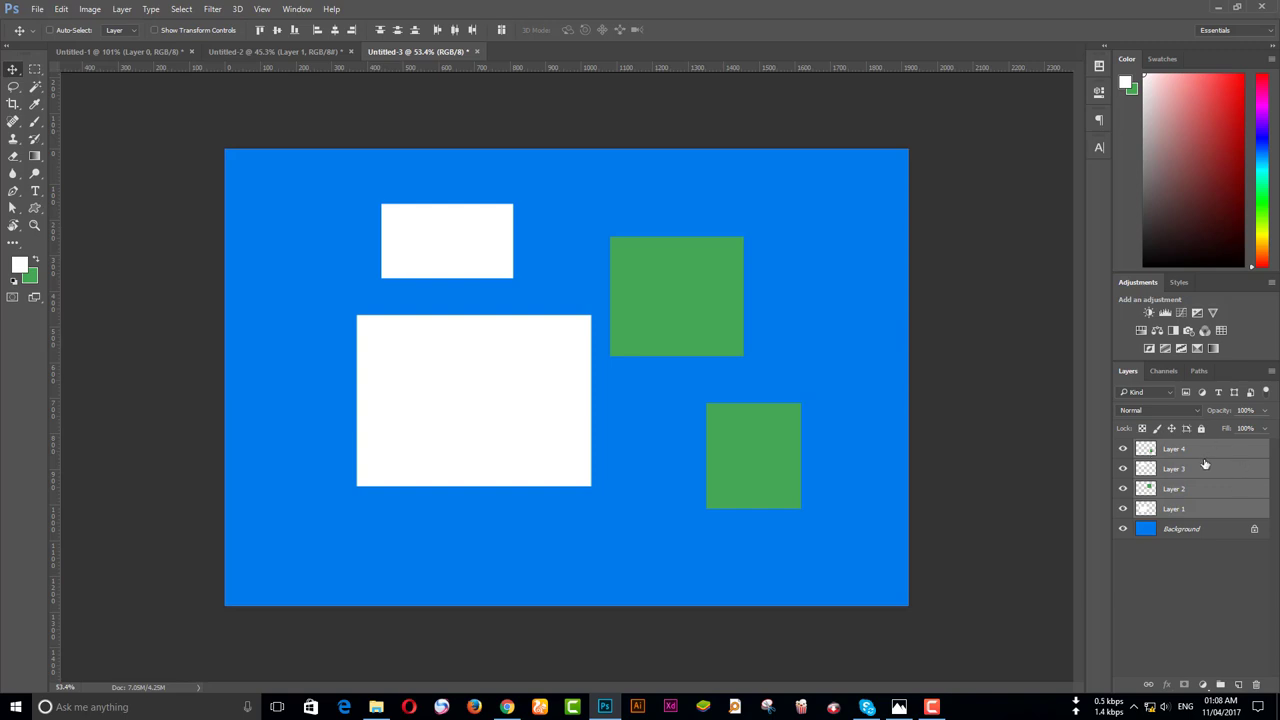
click(1214, 449)
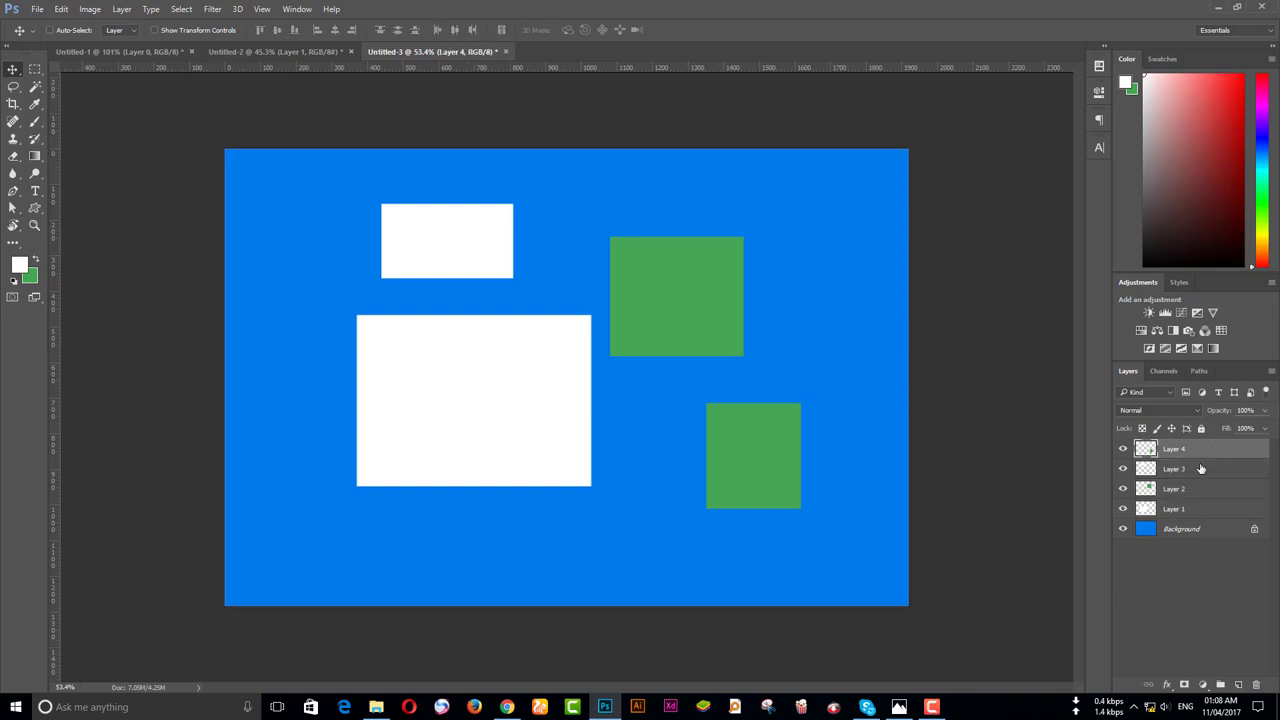
ctrl+click(1198, 458)
ctrl+click(1192, 476)
ctrl+click(1191, 455)
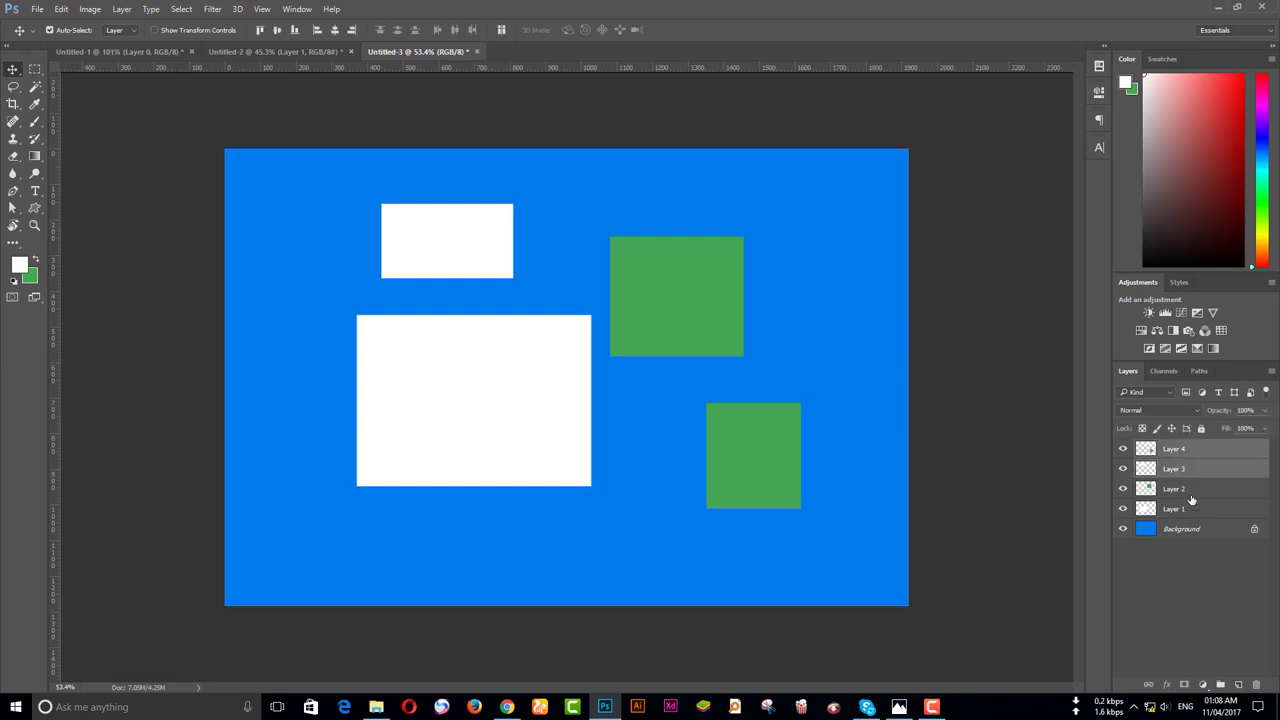
ctrl+click(1197, 513)
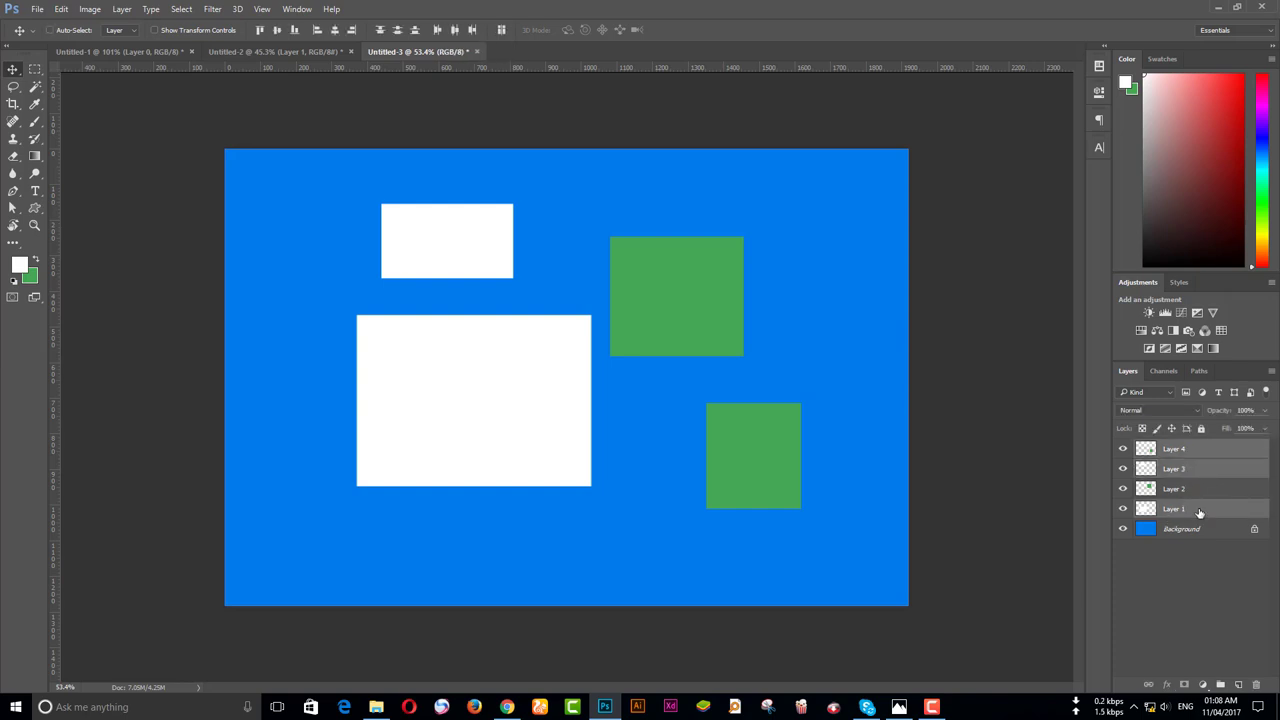
Step: Reselect Layer 4 alone and toggle its visibility off and back on
click(1197, 448)
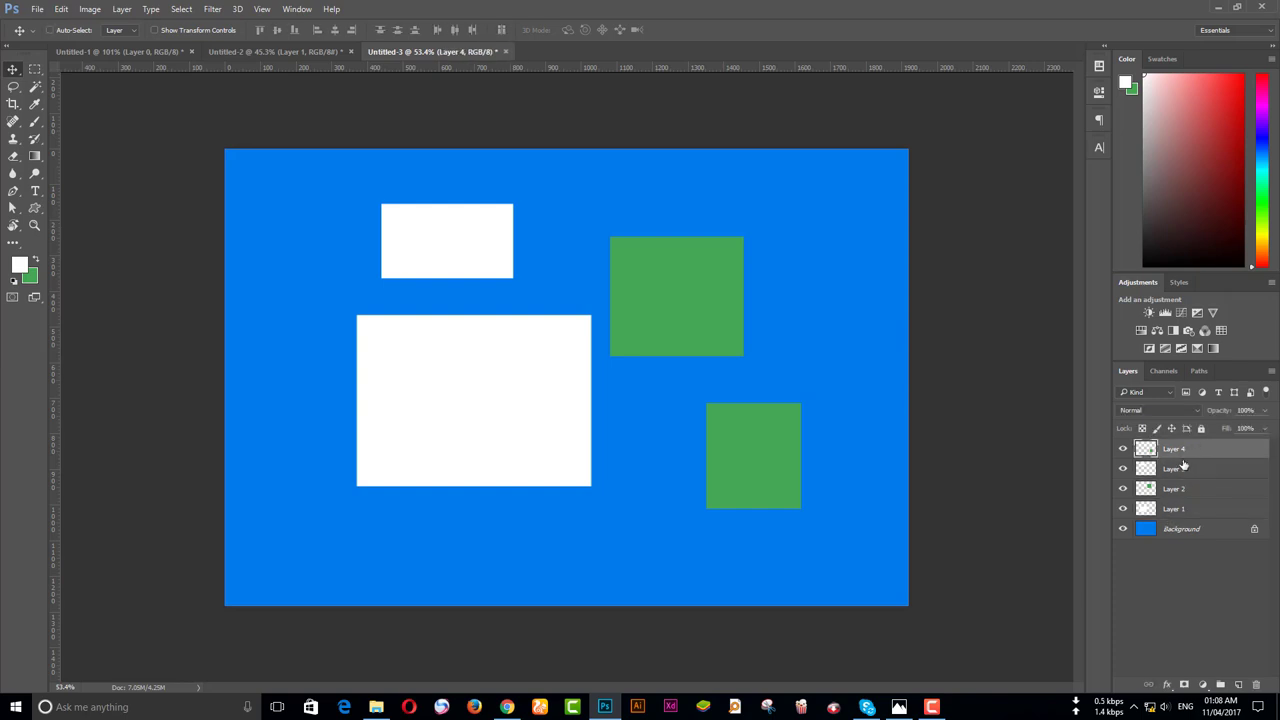
shift+click(1207, 513)
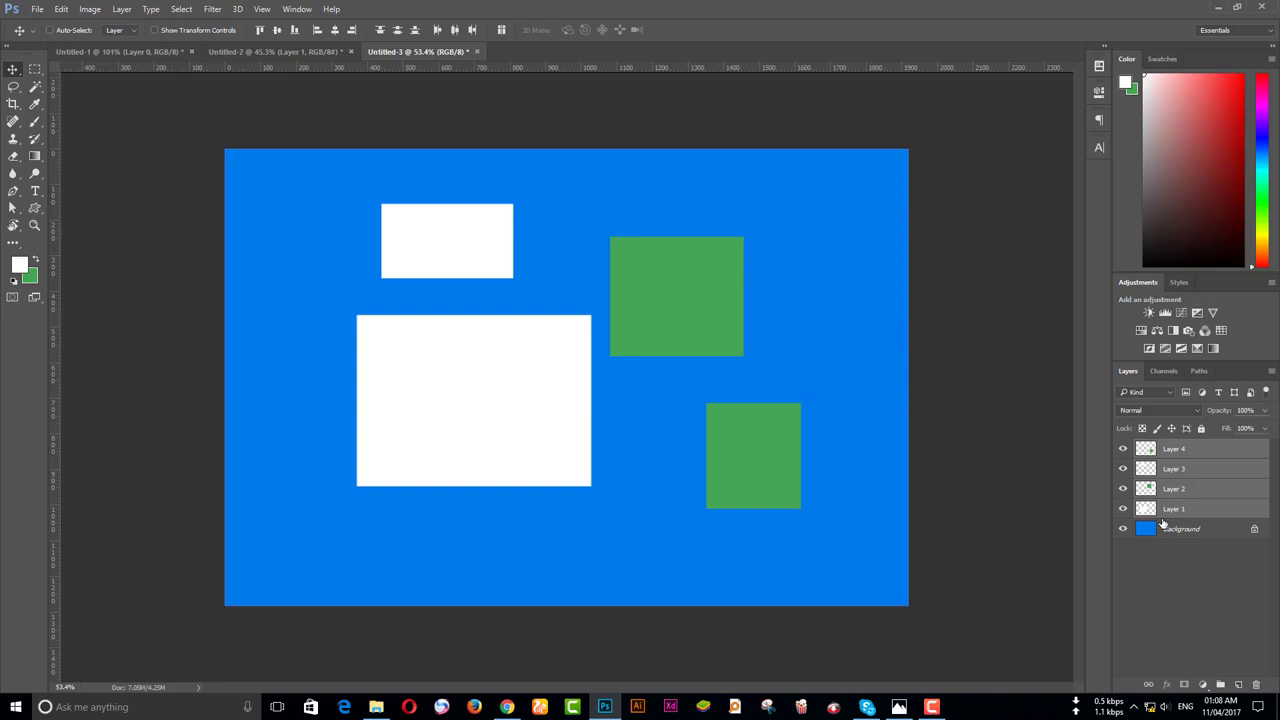
click(1204, 452)
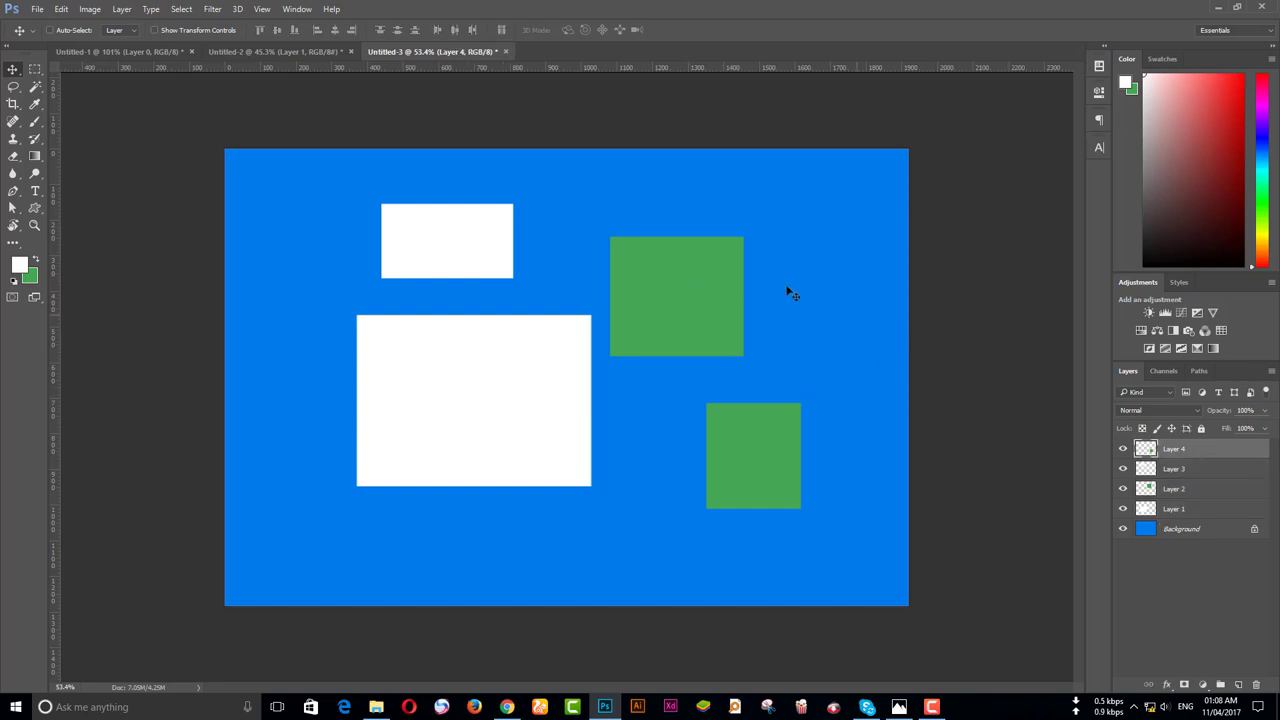
click(1122, 449)
click(1122, 449)
key(ctrl)
Step: Select Layer 4's square pixels, fill them with a red foreground colour, and deselect
ctrl+click(1146, 452)
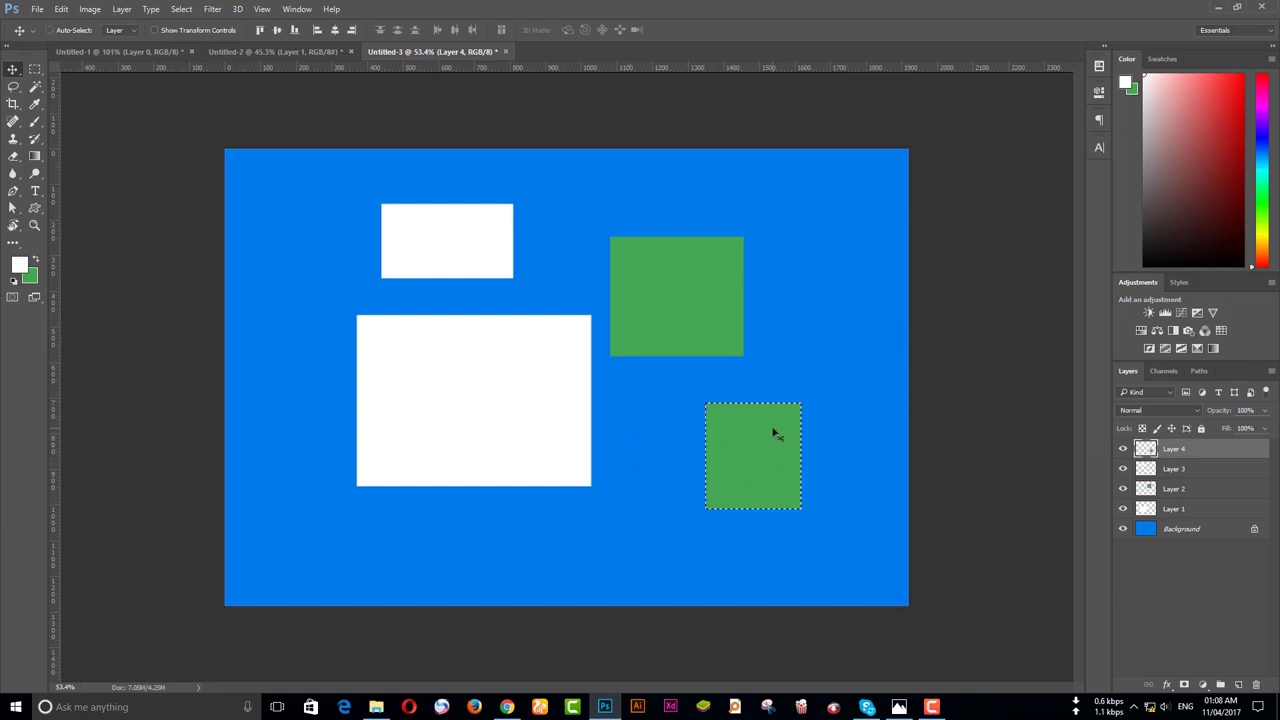
click(19, 264)
click(922, 437)
click(1103, 382)
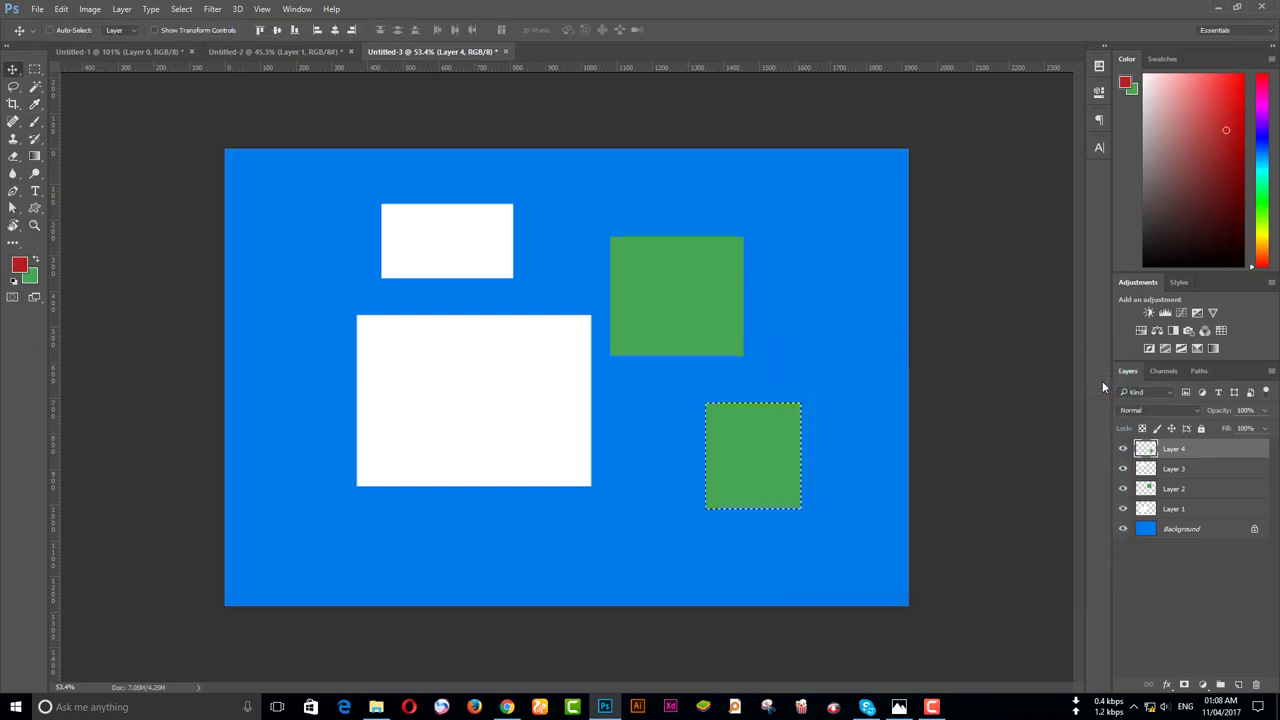
key(alt+BackSpace)
key(ctrl+d)
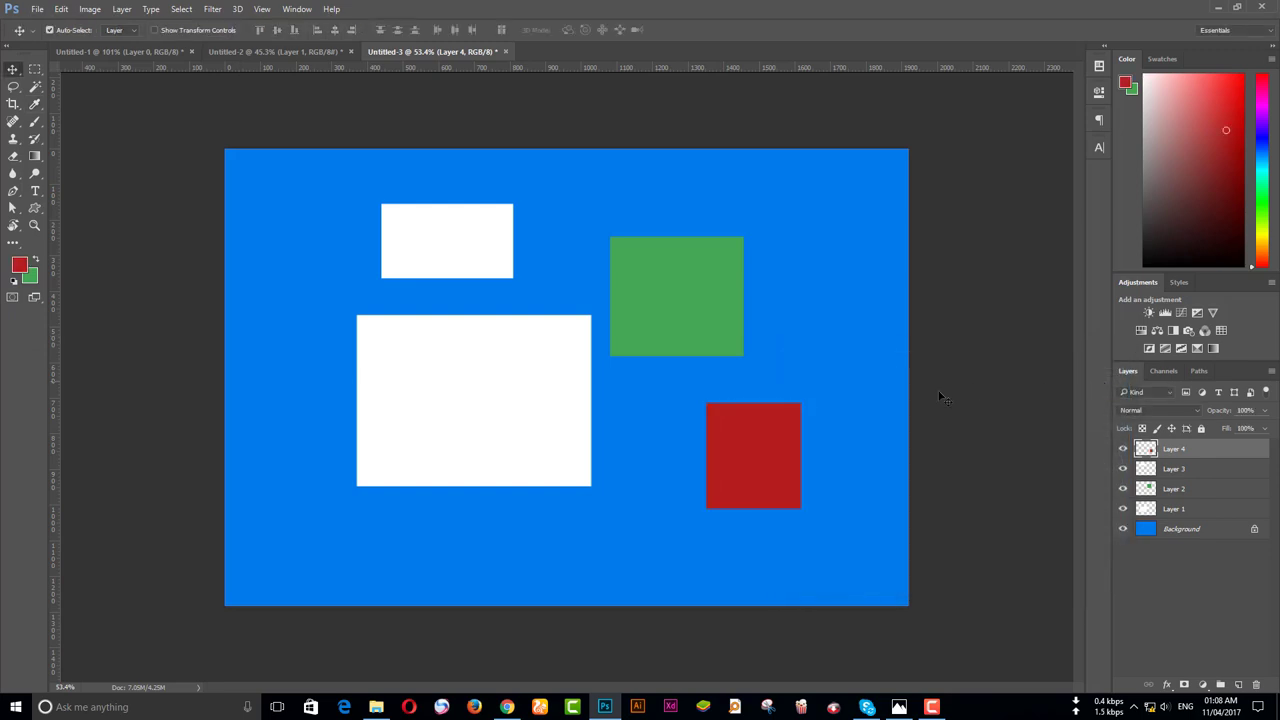
Step: Zoom the canvas out slightly and flip to the #CLASS: 03 slide and back
mouse_move(780, 420)
mouse_down()
mouse_move(831, 455)
mouse_move(777, 423)
mouse_up()
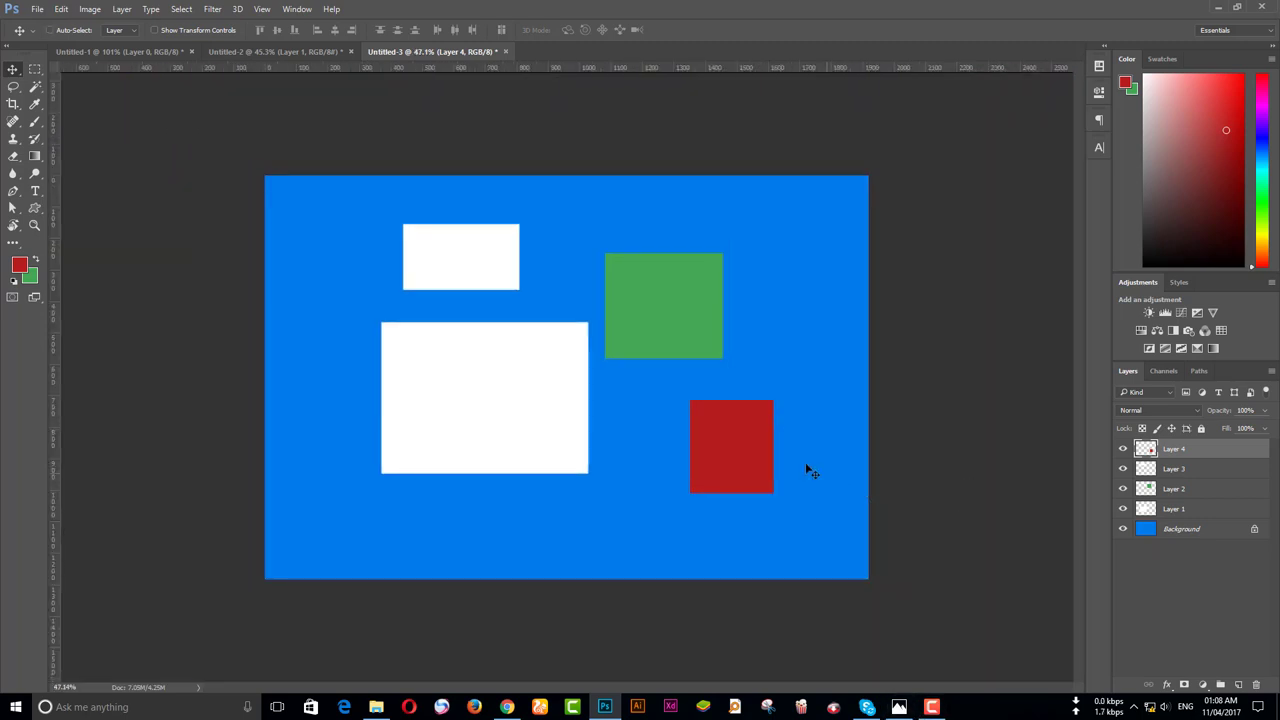
click(899, 707)
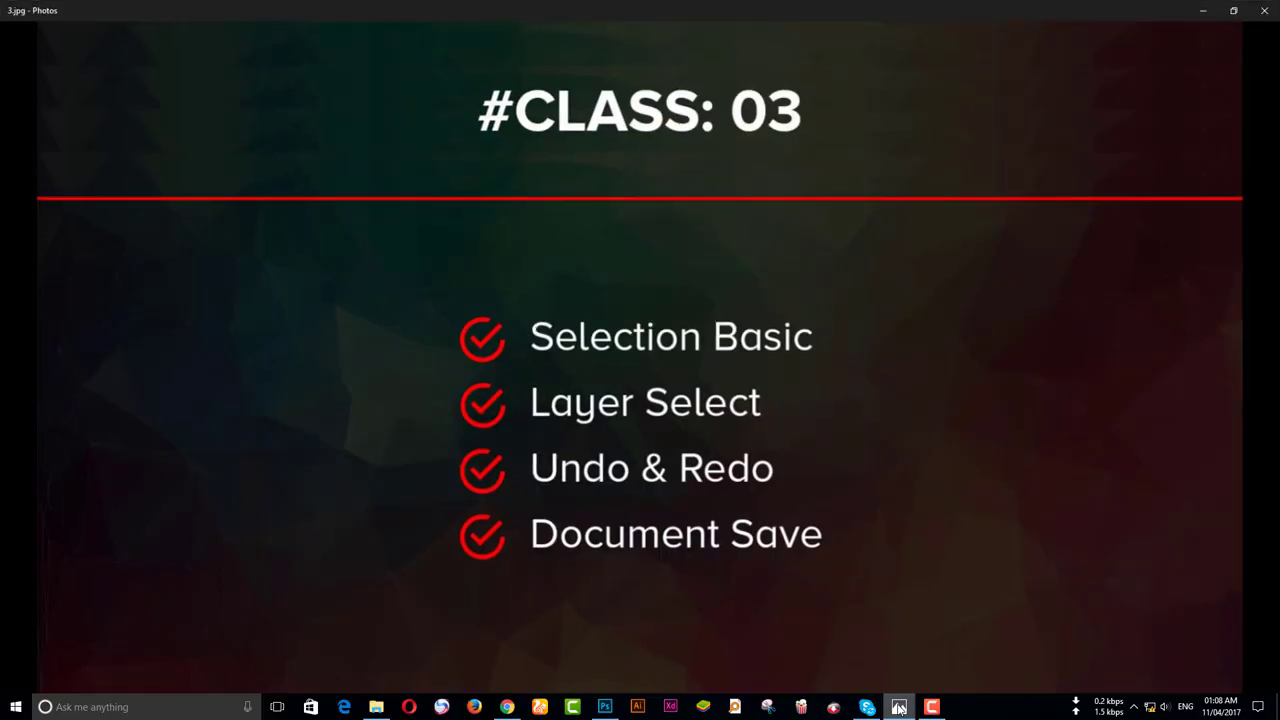
click(899, 707)
click(899, 707)
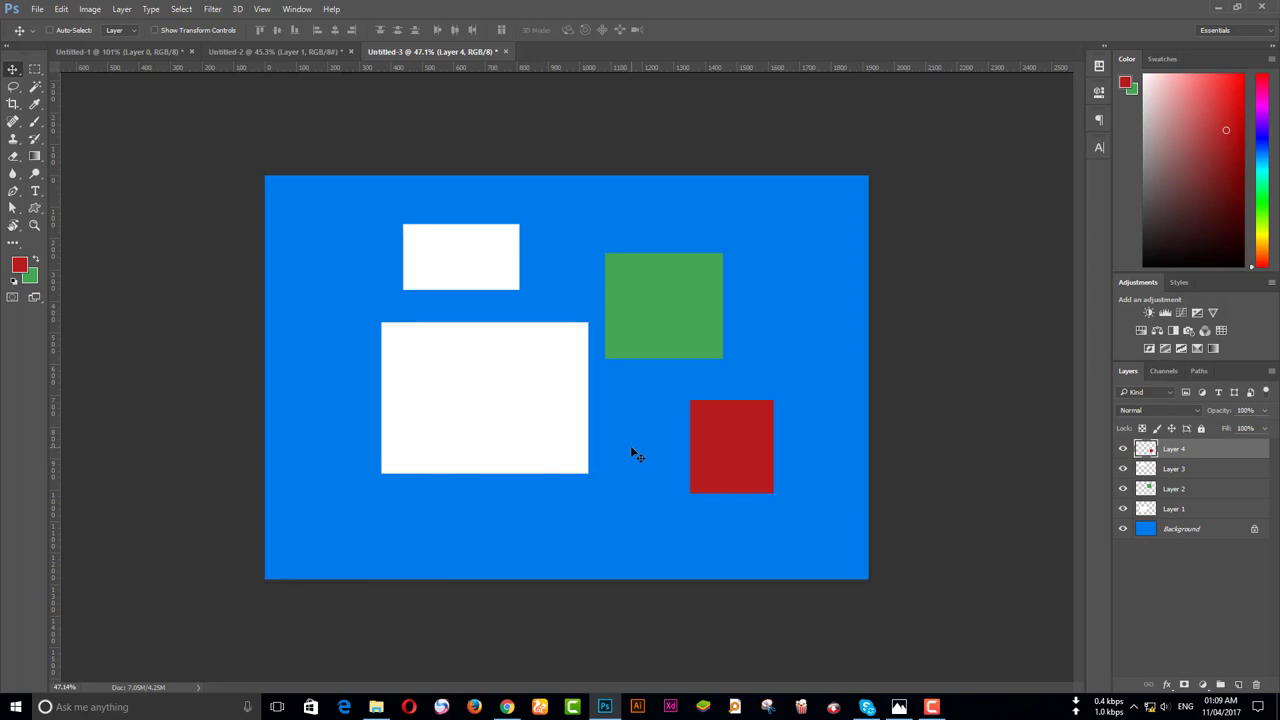
Step: Step back through the history until only the large white rectangle remains
key(ctrl)
key(ctrl)
key(ctrl)
ctrl+click(745, 413)
key(ctrl+BackSpace)
key(ctrl+d)
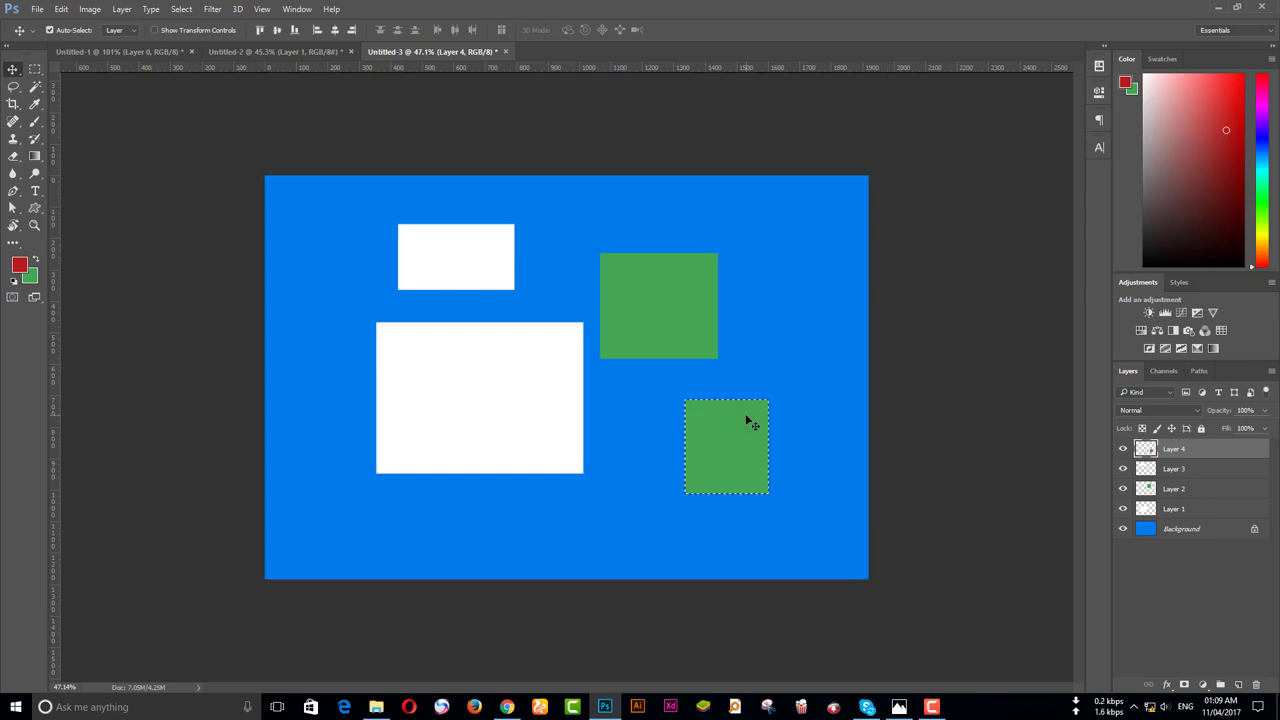
key(Delete)
ctrl+click(745, 413)
key(Delete)
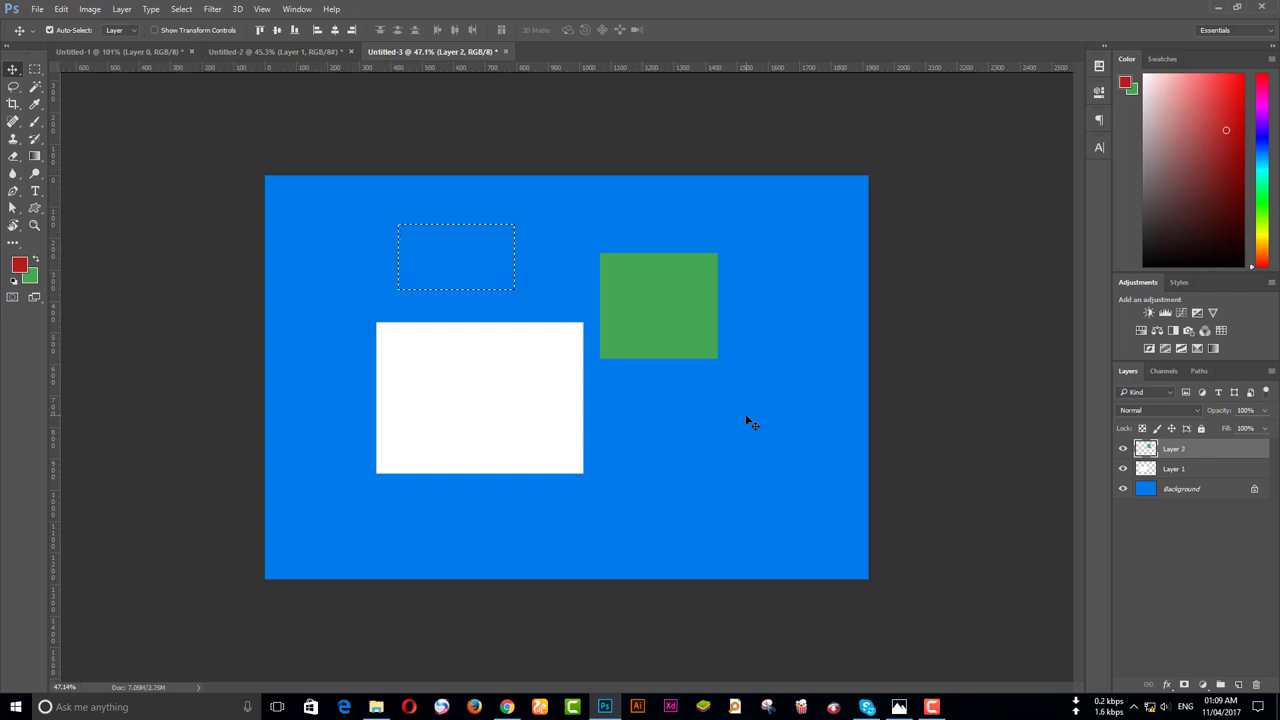
key(ctrl+d)
ctrl+click(745, 413)
key(Delete)
key(ctrl+d)
key(Delete)
key(ctrl)
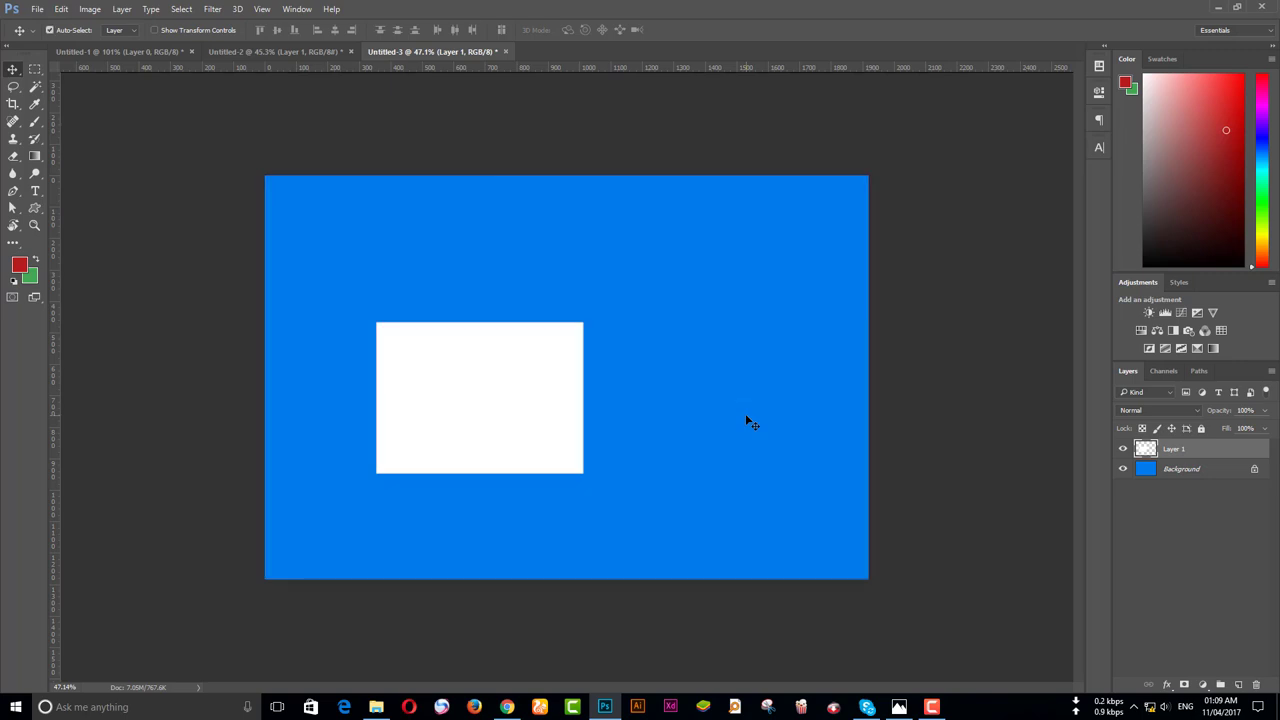
Step: Redo the edits back to the red square, then bring up the #CLASS: 03 slide
key(ctrl+alt+z)
key(ctrl+alt+z)
key(ctrl+alt+z)
key(ctrl+shift+z)
key(ctrl+shift+z)
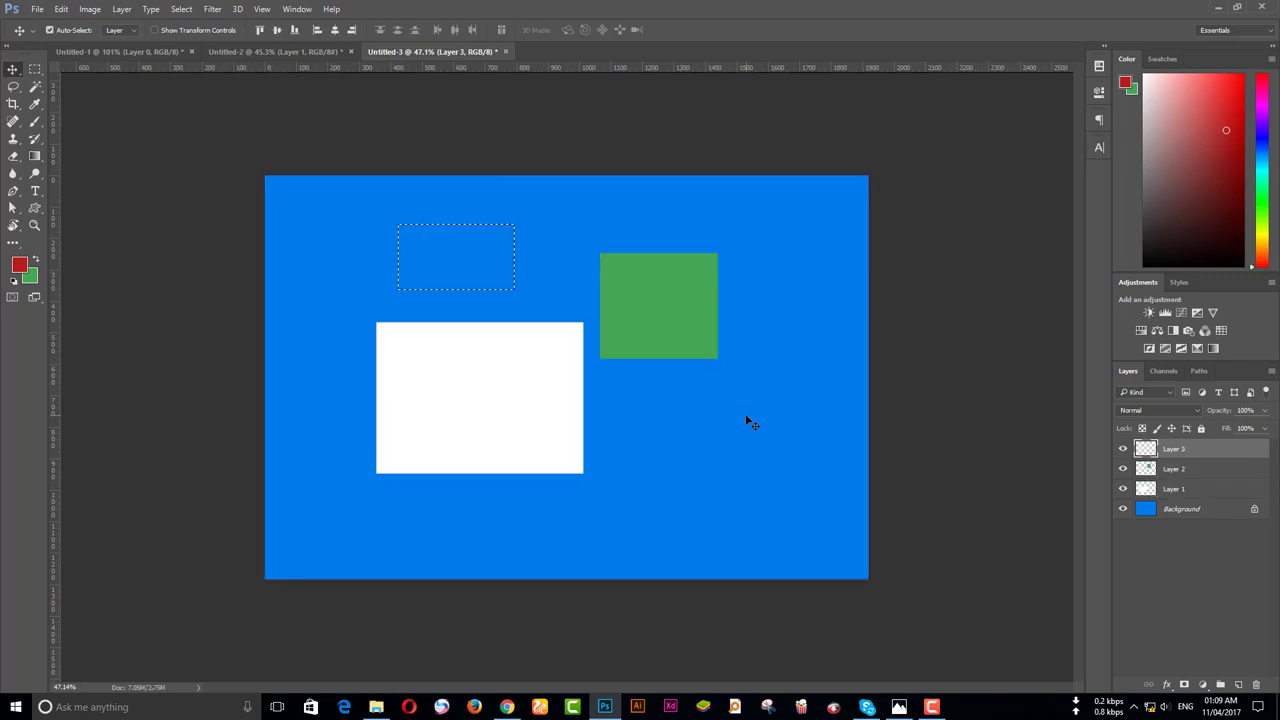
key(ctrl+shift+z)
key(ctrl+shift+z)
key(ctrl+shift+z)
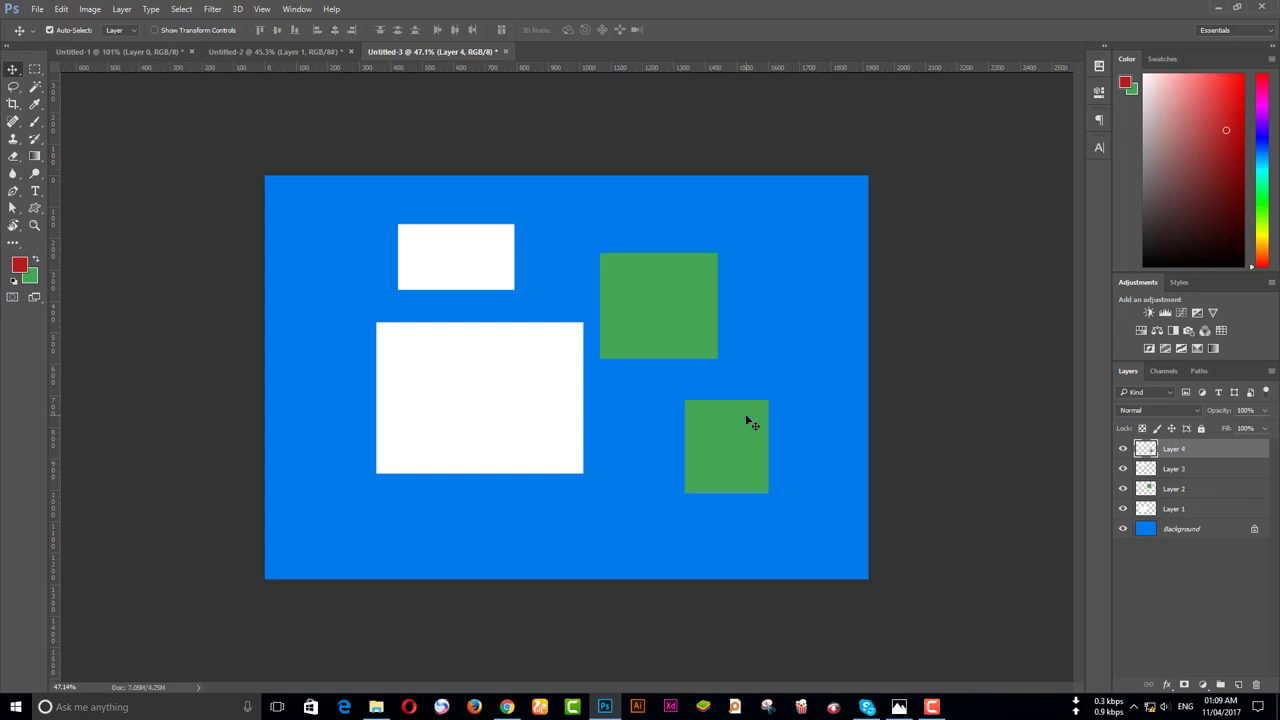
key(ctrl+shift+z)
key(ctrl+shift+z)
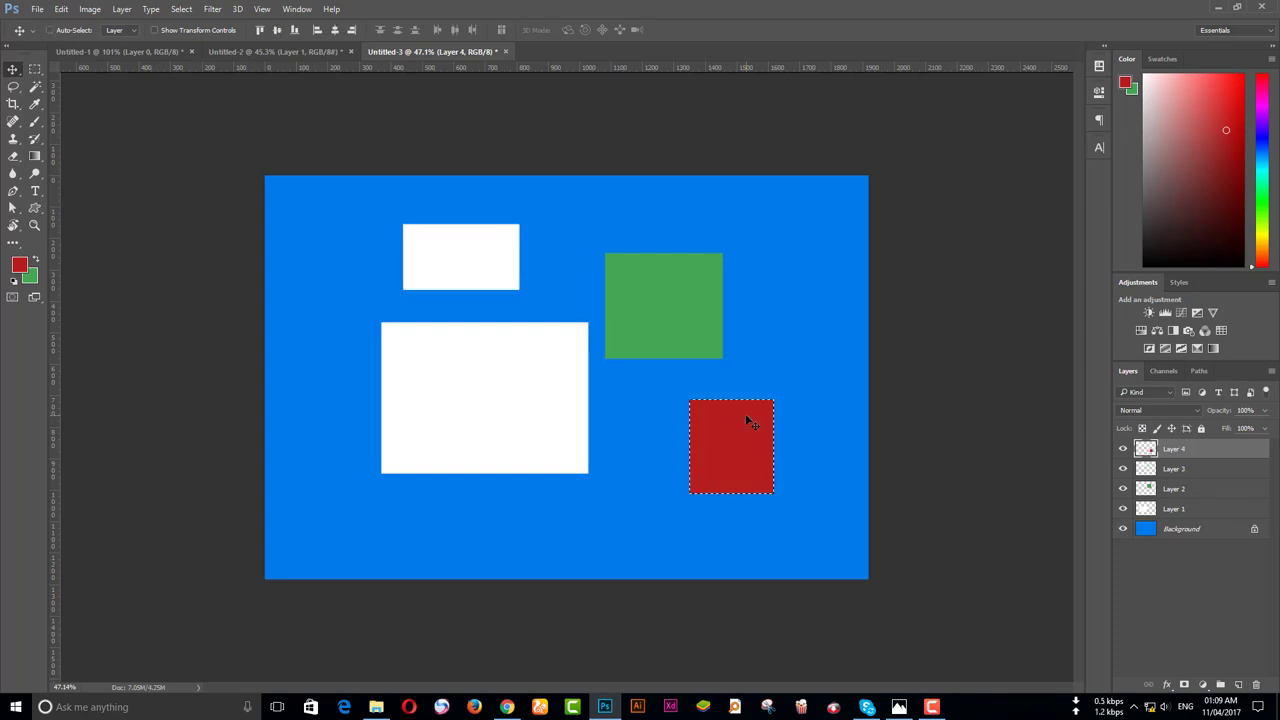
click(899, 707)
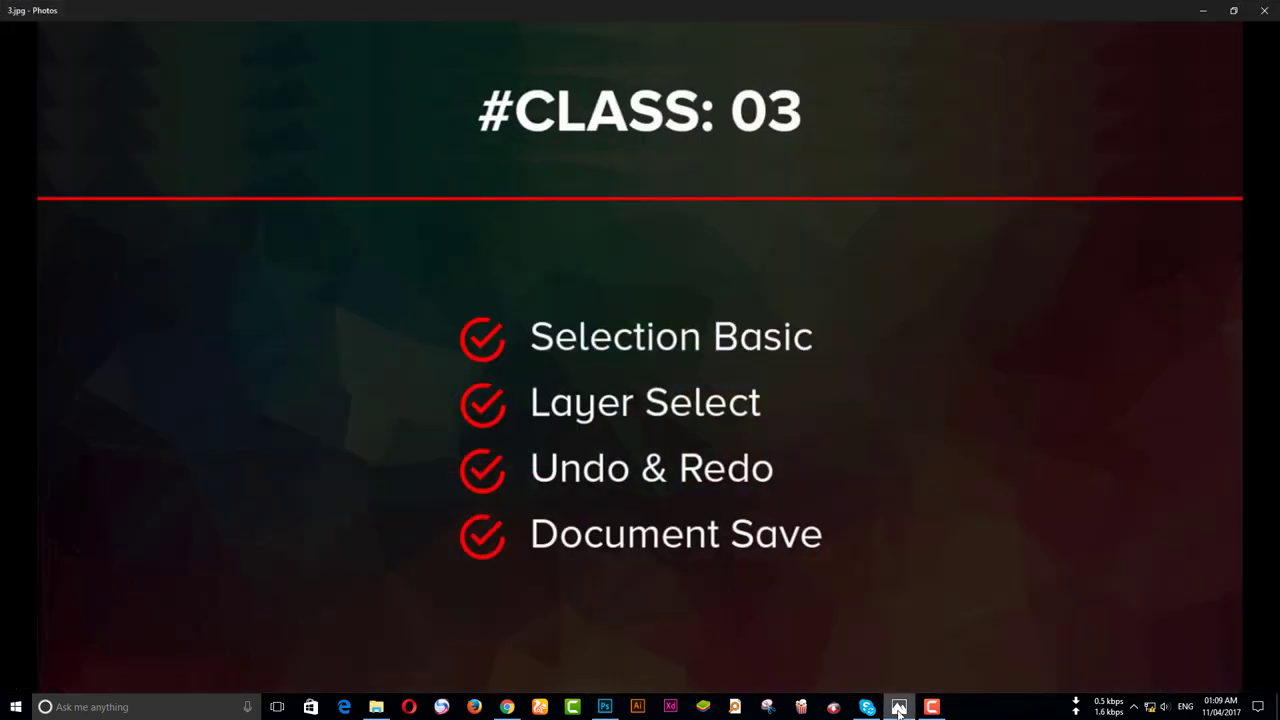
Step: Minimize the Photos slide to bring Photoshop's red-square canvas back to the front
click(899, 707)
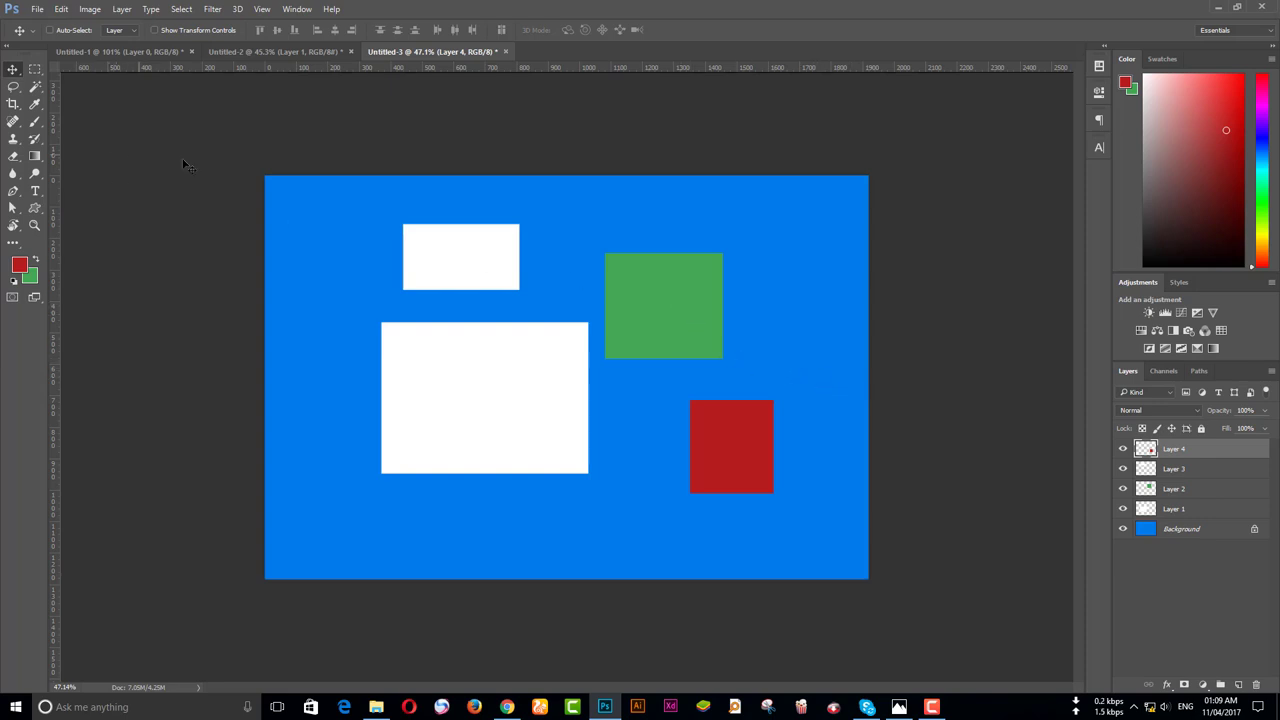
Step: Save the document to the Desktop as 'work' in Photoshop (*.PSD) format
click(35, 9)
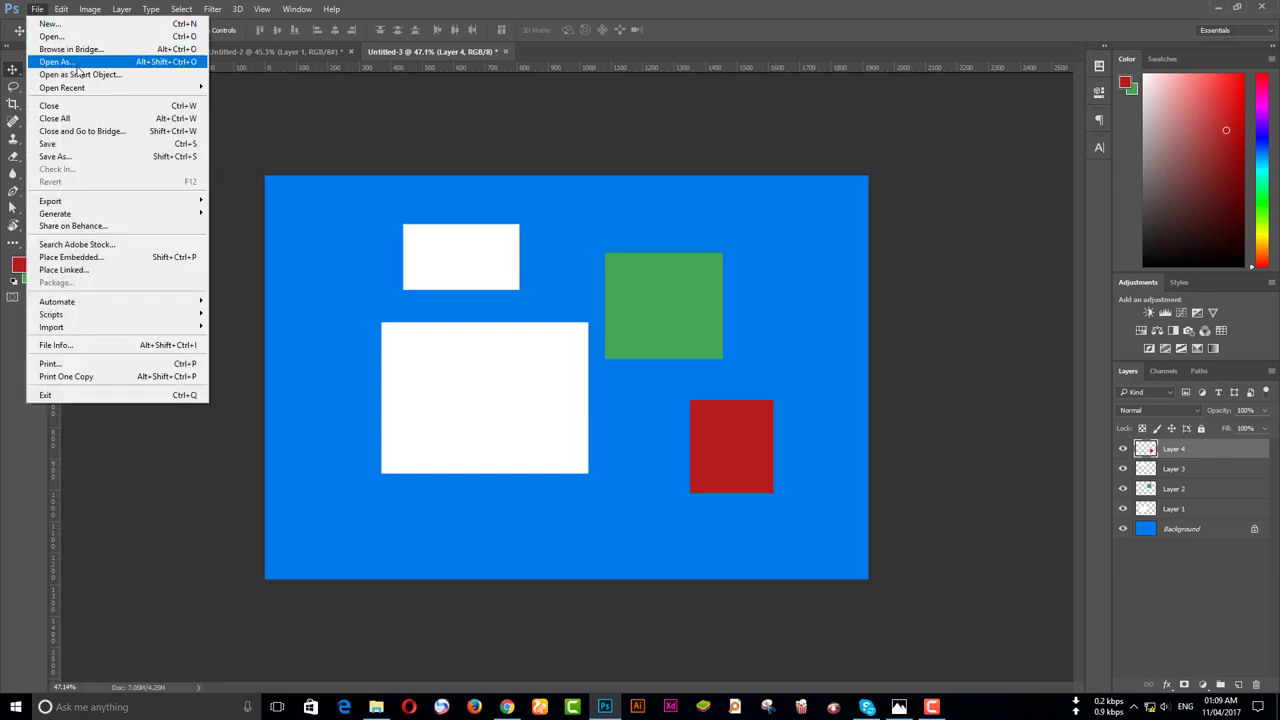
click(100, 156)
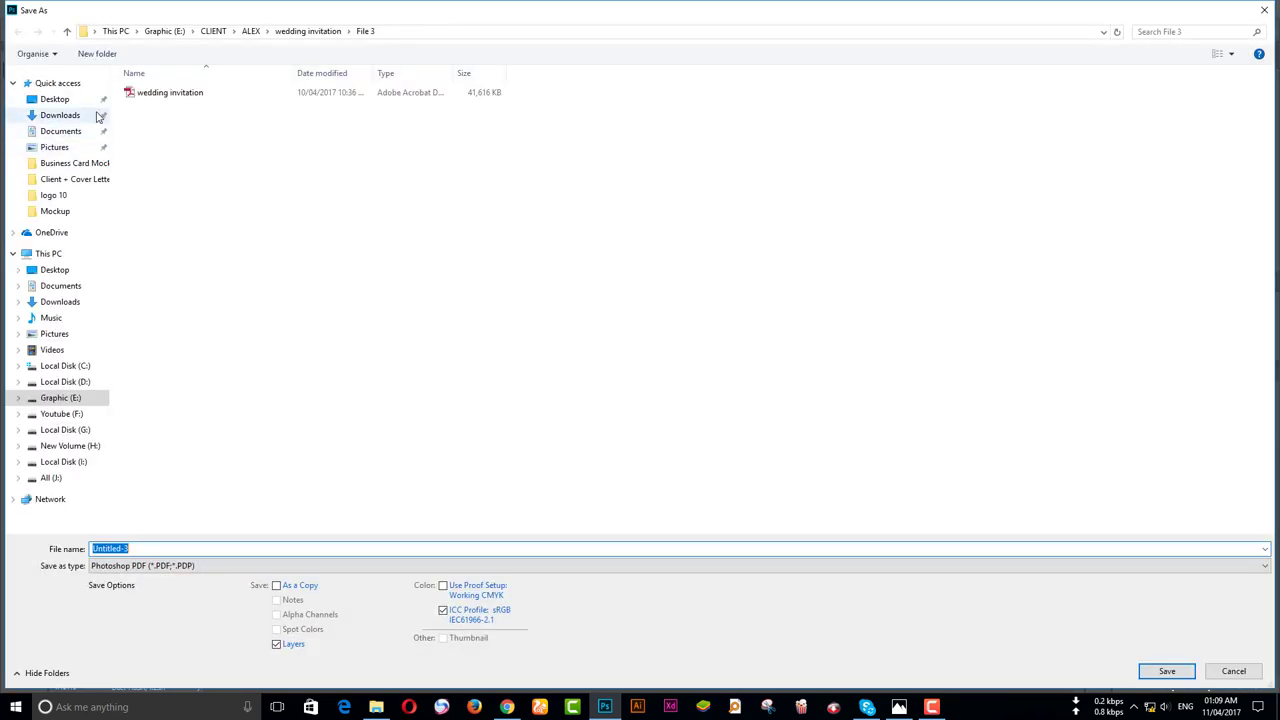
click(55, 99)
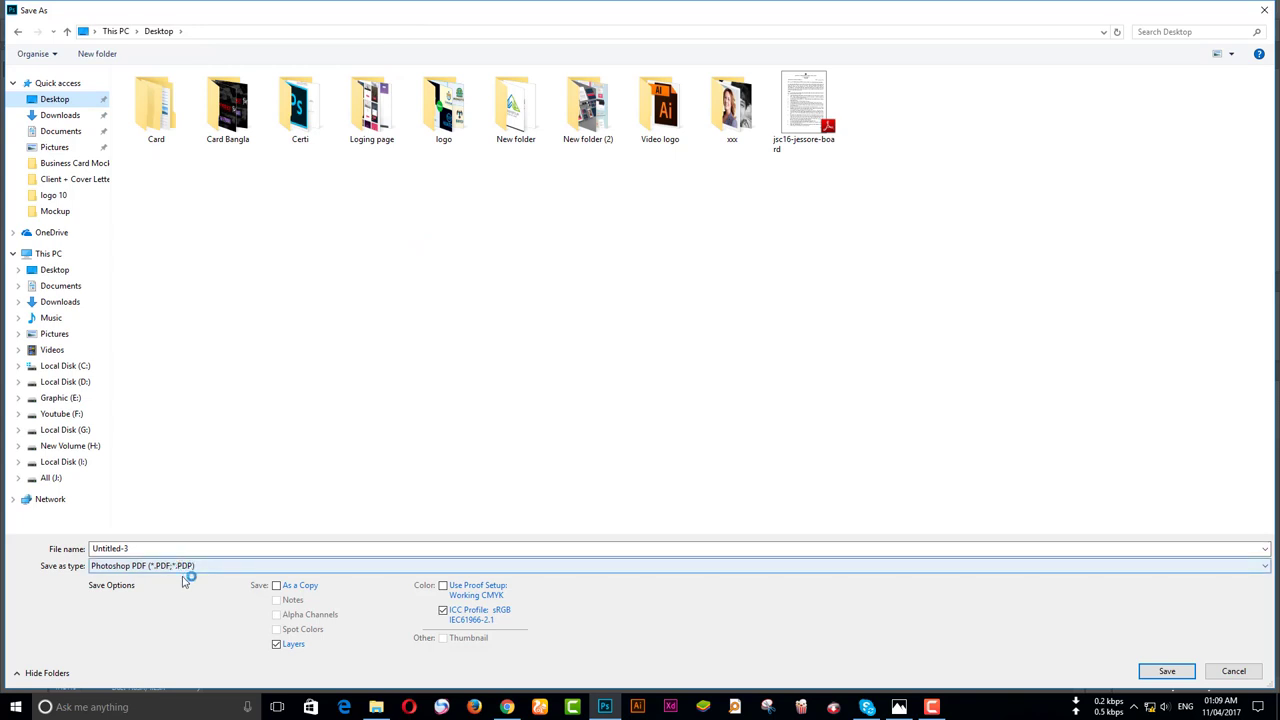
click(146, 568)
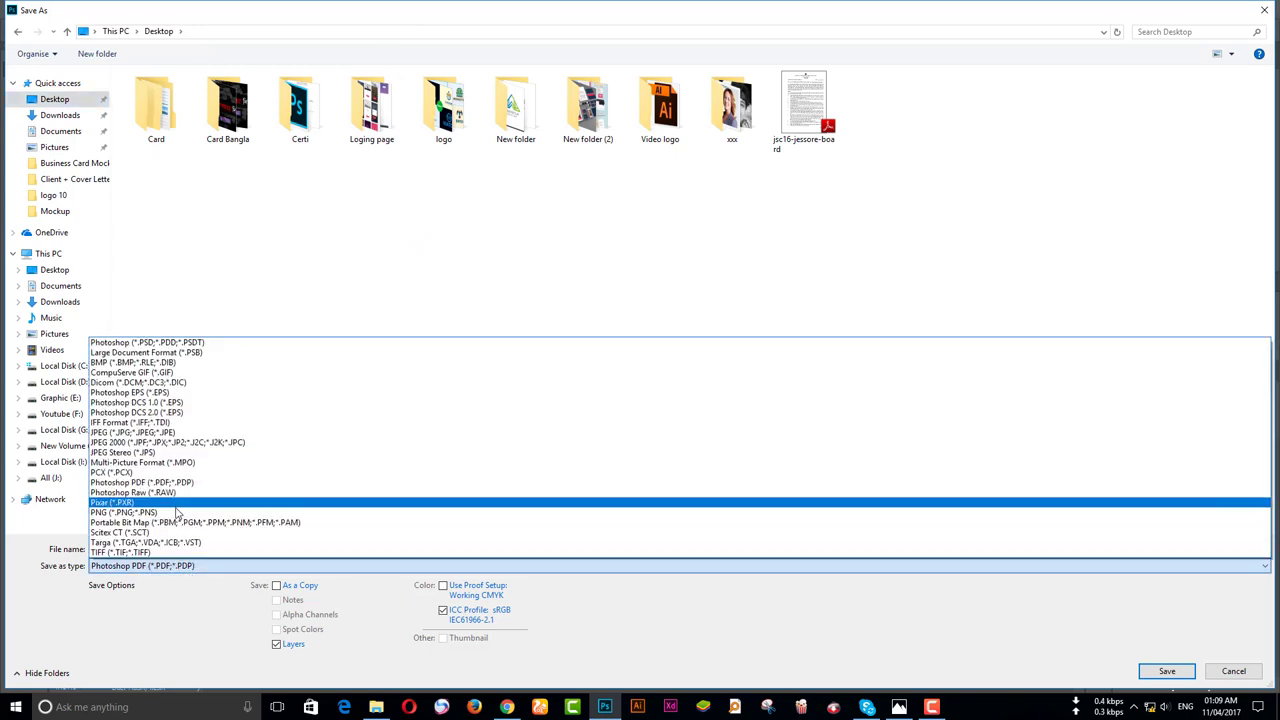
click(215, 344)
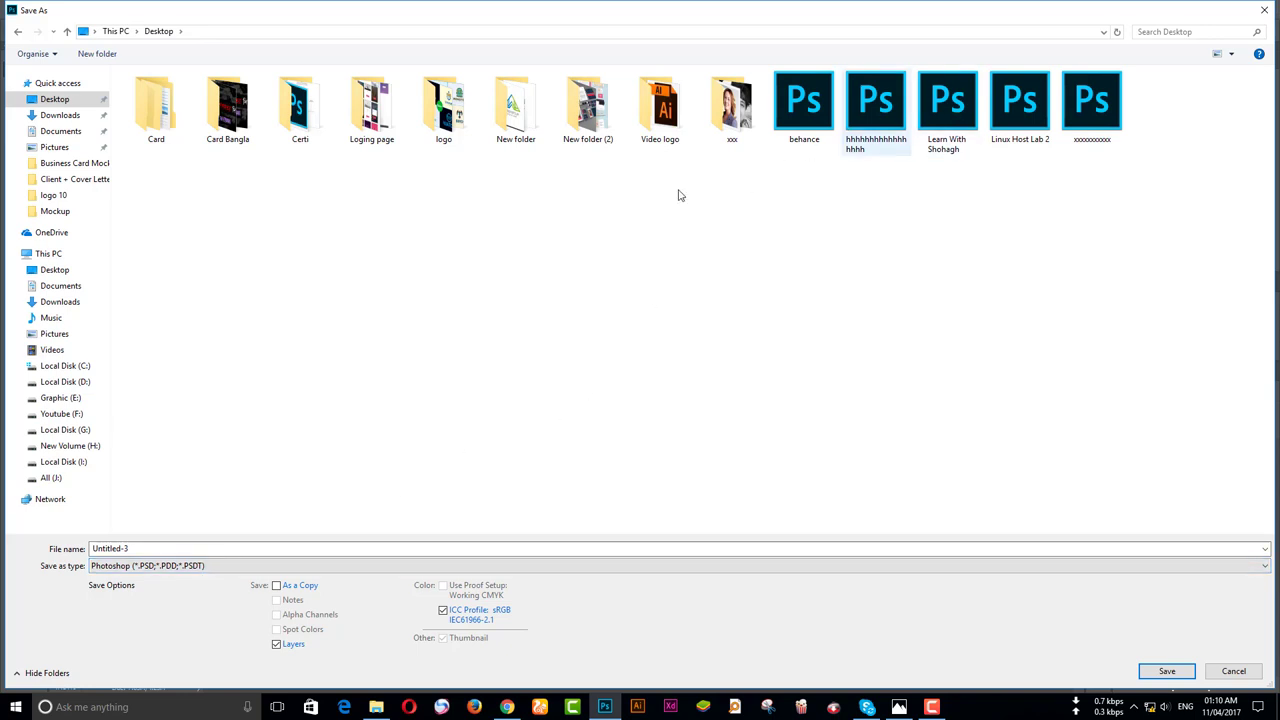
click(171, 548)
text(work)
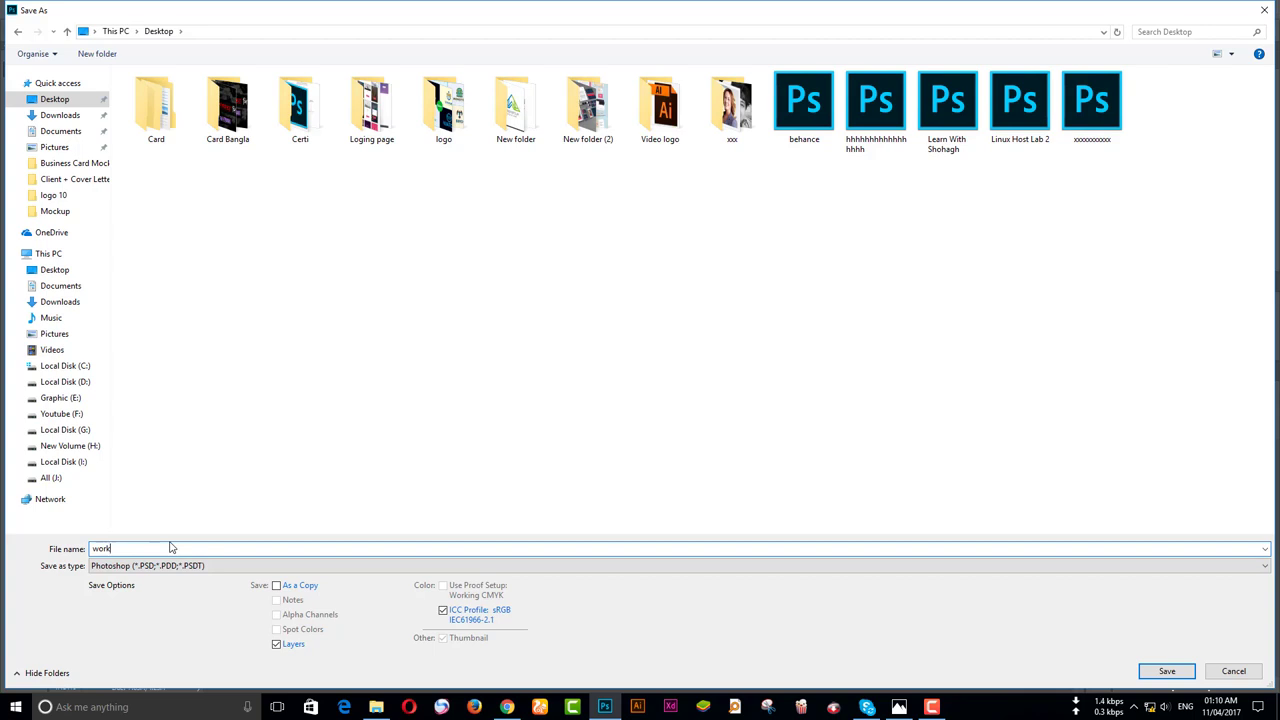
key(Return)
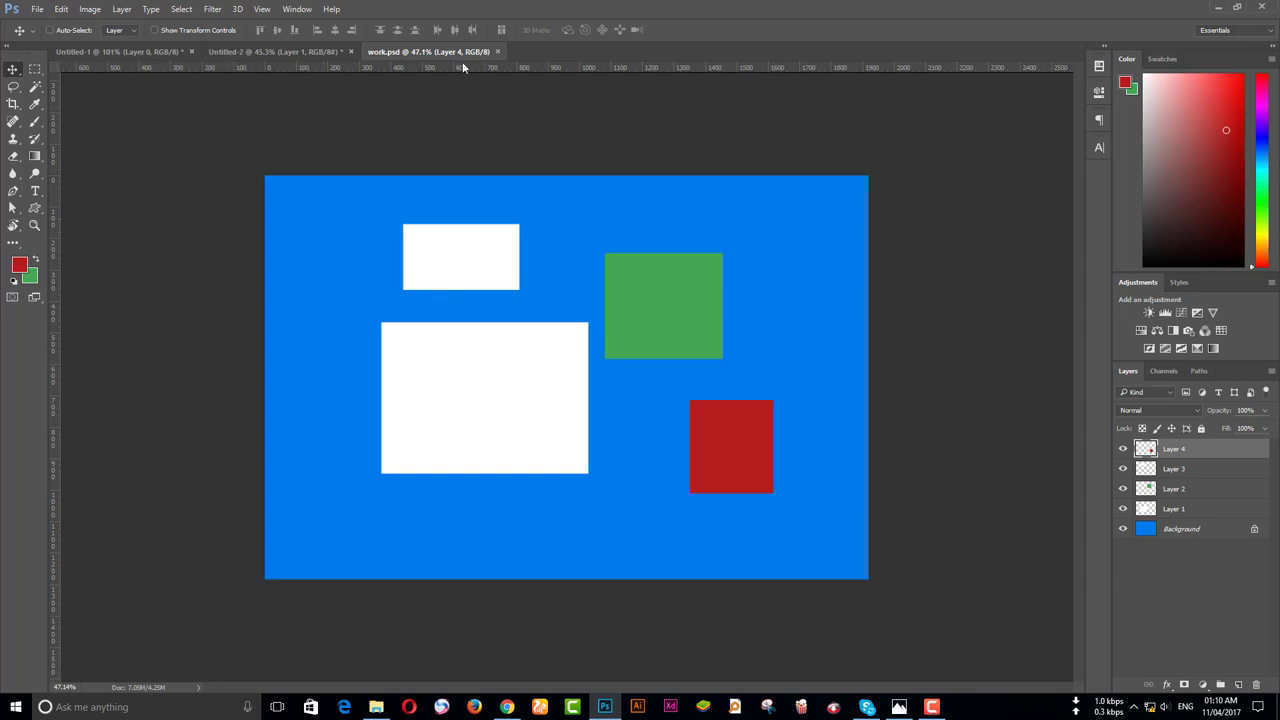
Step: Close work.psd, minimize all windows to the desktop, and reopen the work icon
click(498, 52)
click(1218, 7)
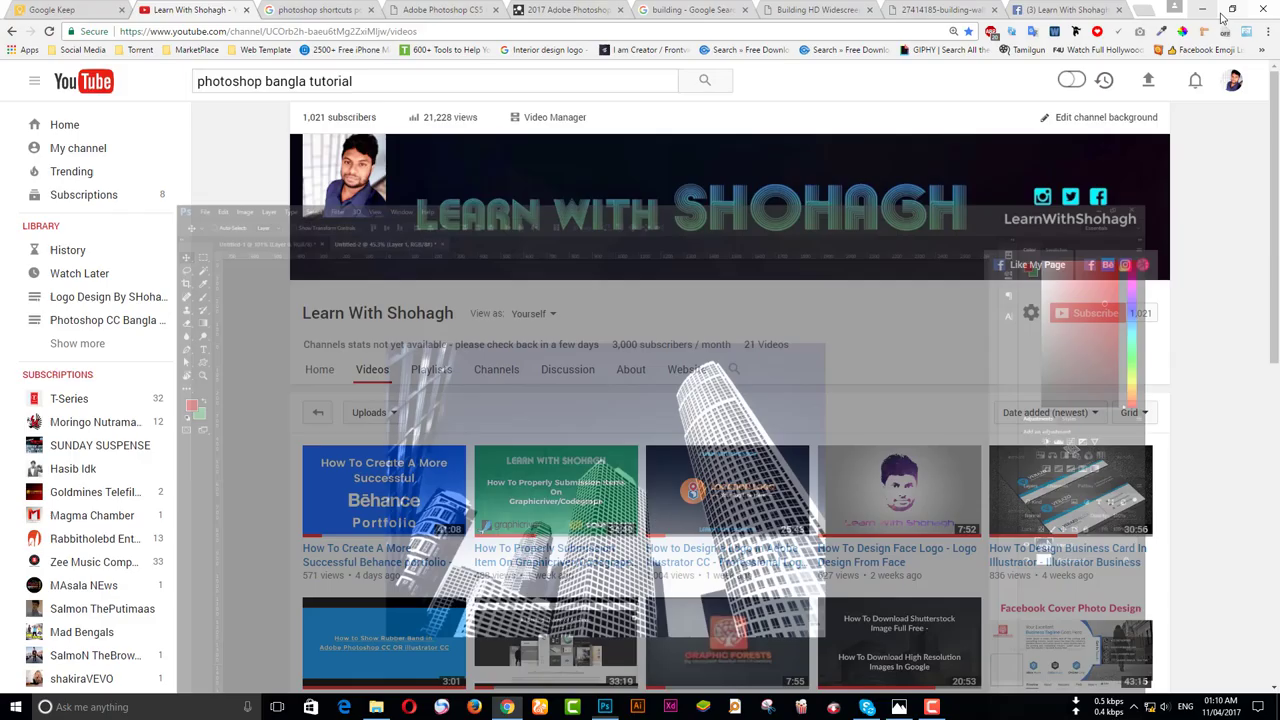
click(1200, 7)
click(1200, 7)
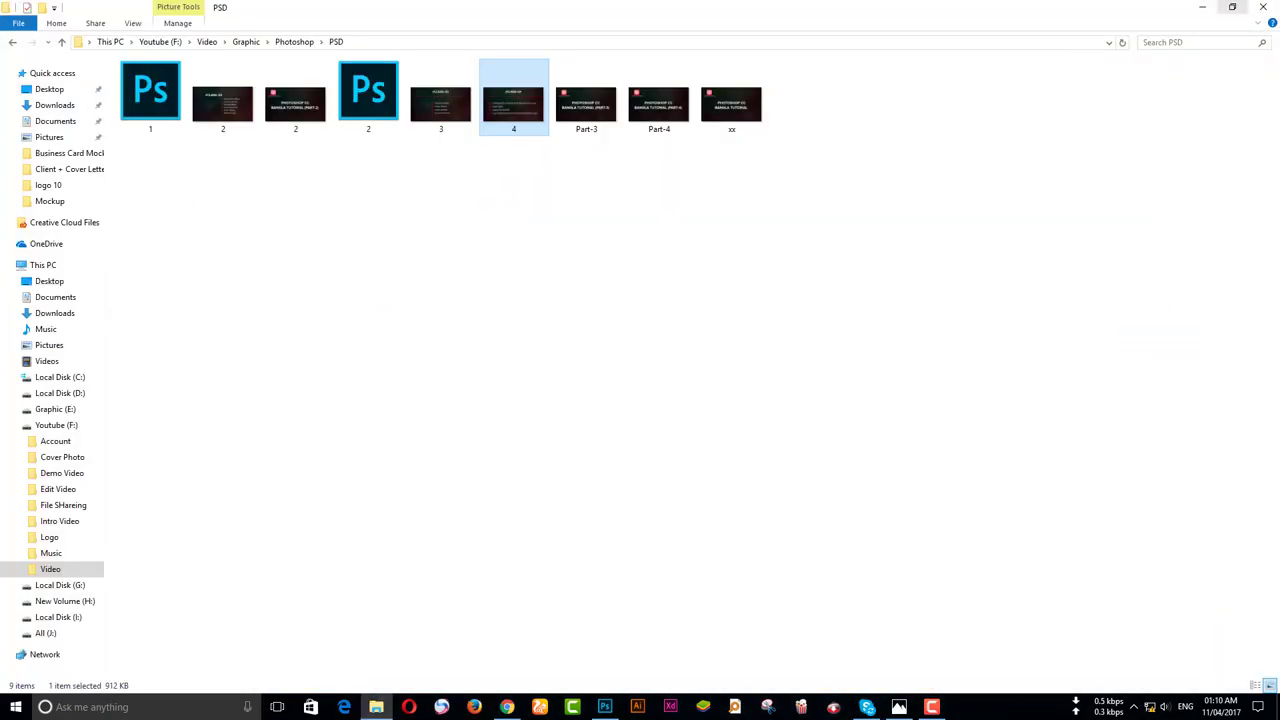
click(1200, 7)
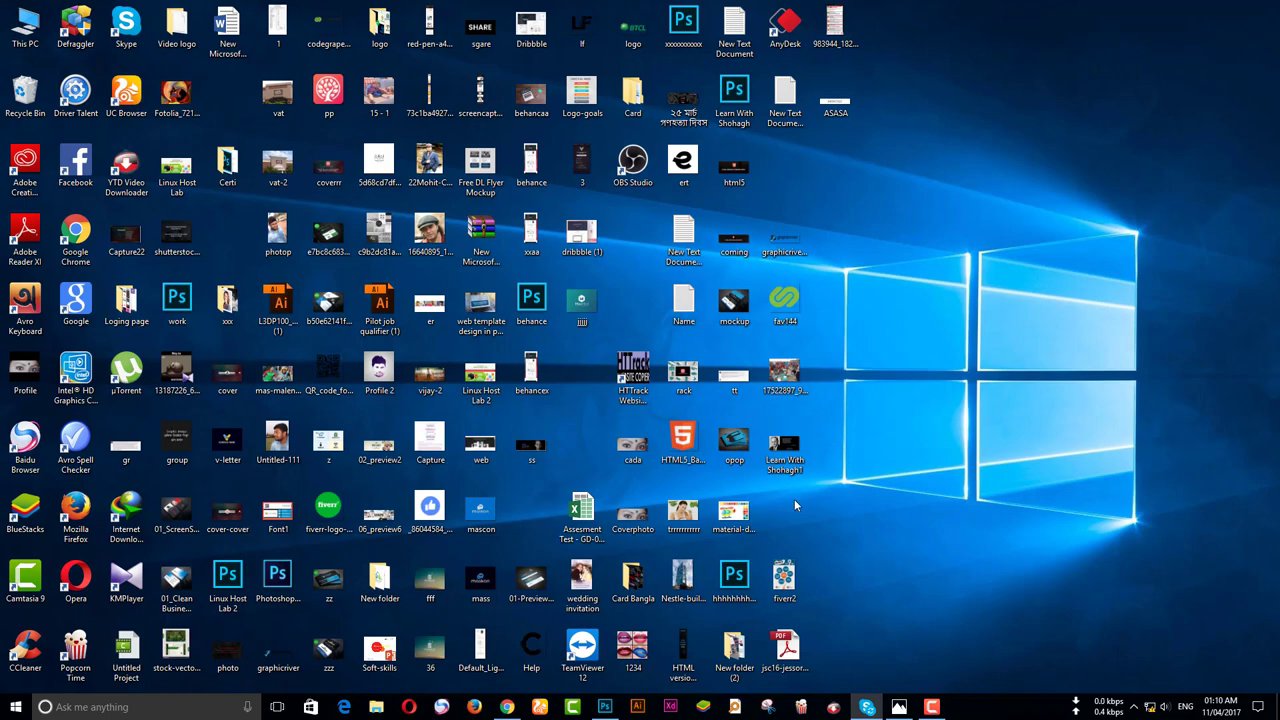
double_click(183, 303)
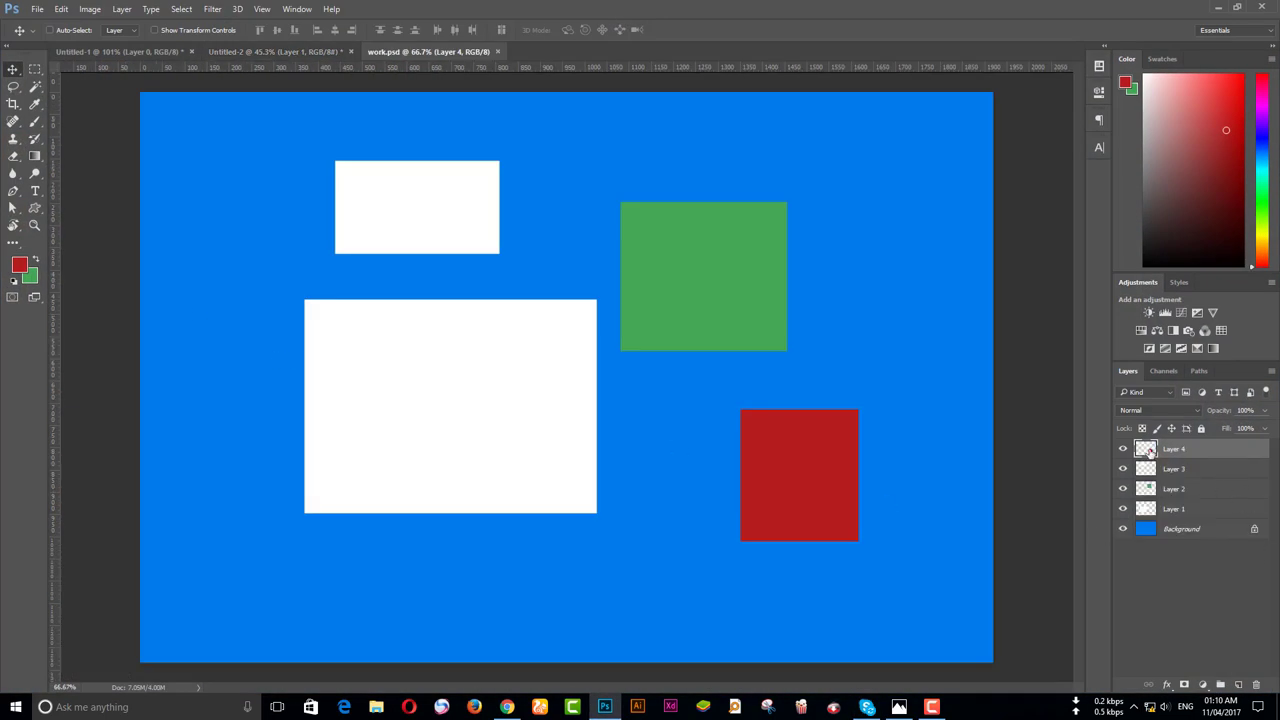
Step: Hide Layers 4, 3, 2 and 1 one by one, then make all four visible again
click(1123, 450)
click(1123, 470)
click(1122, 490)
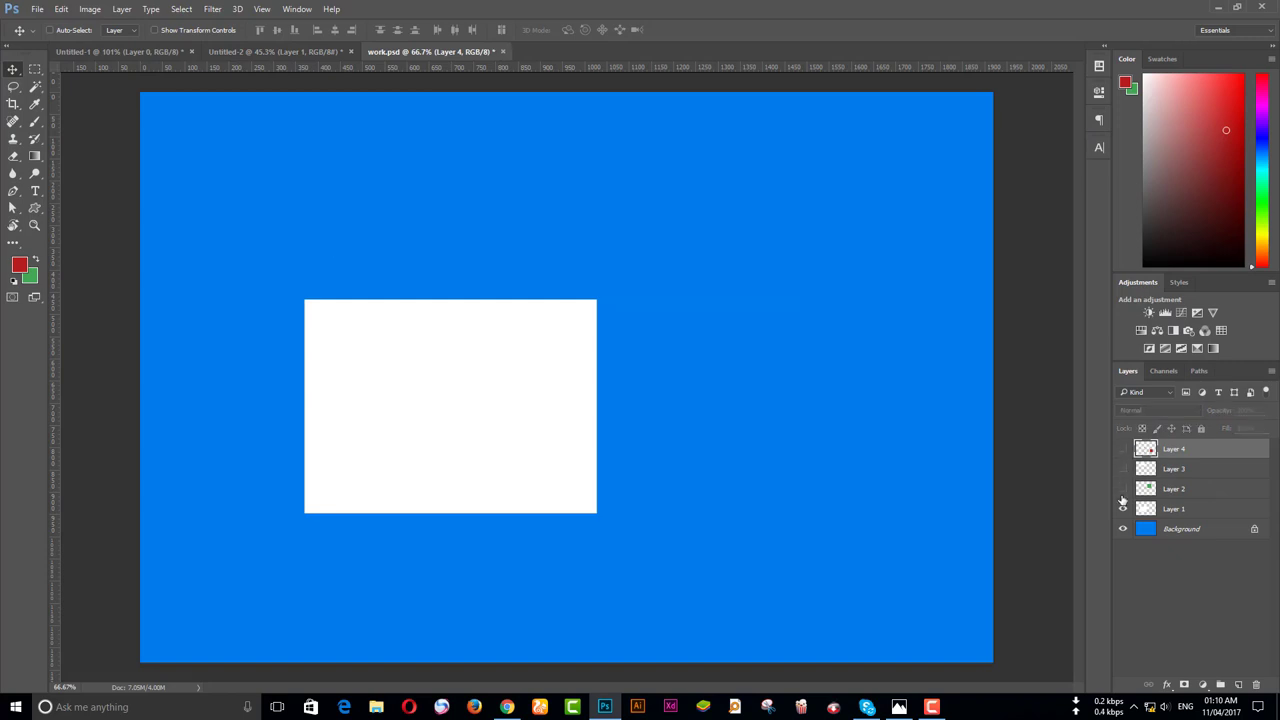
click(1123, 508)
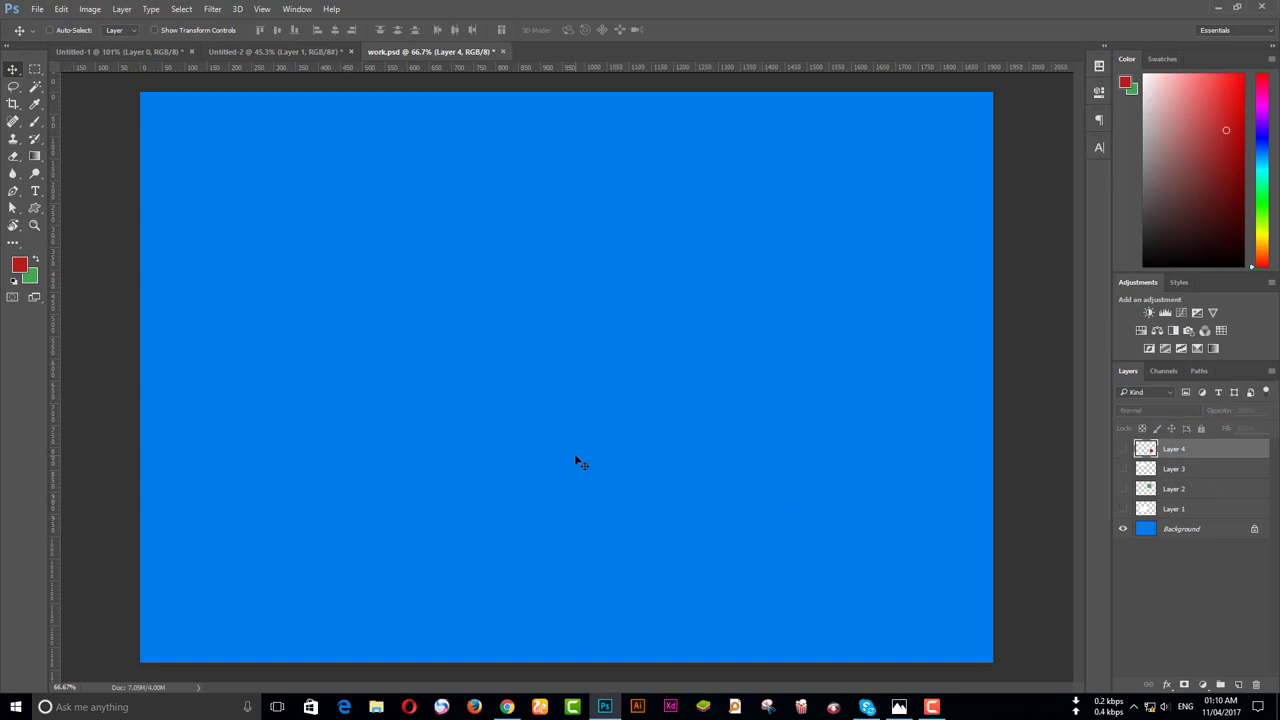
drag(1119, 511, 1124, 440)
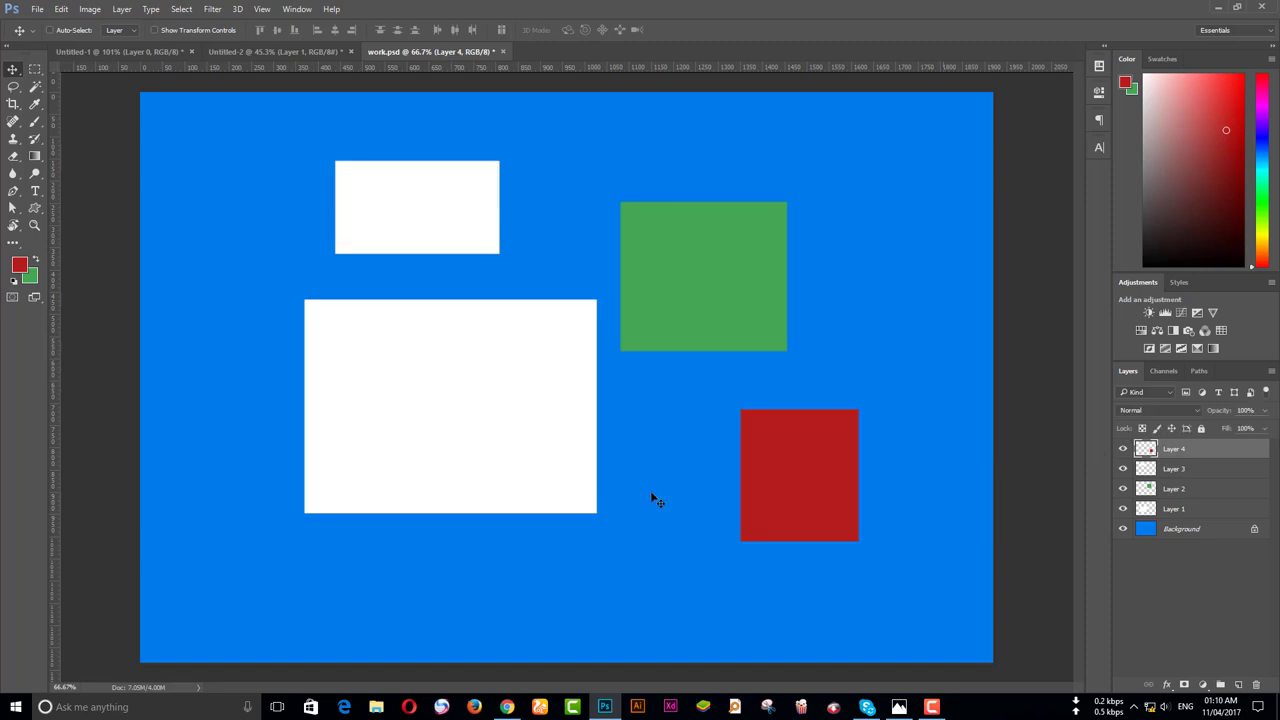
click(35, 10)
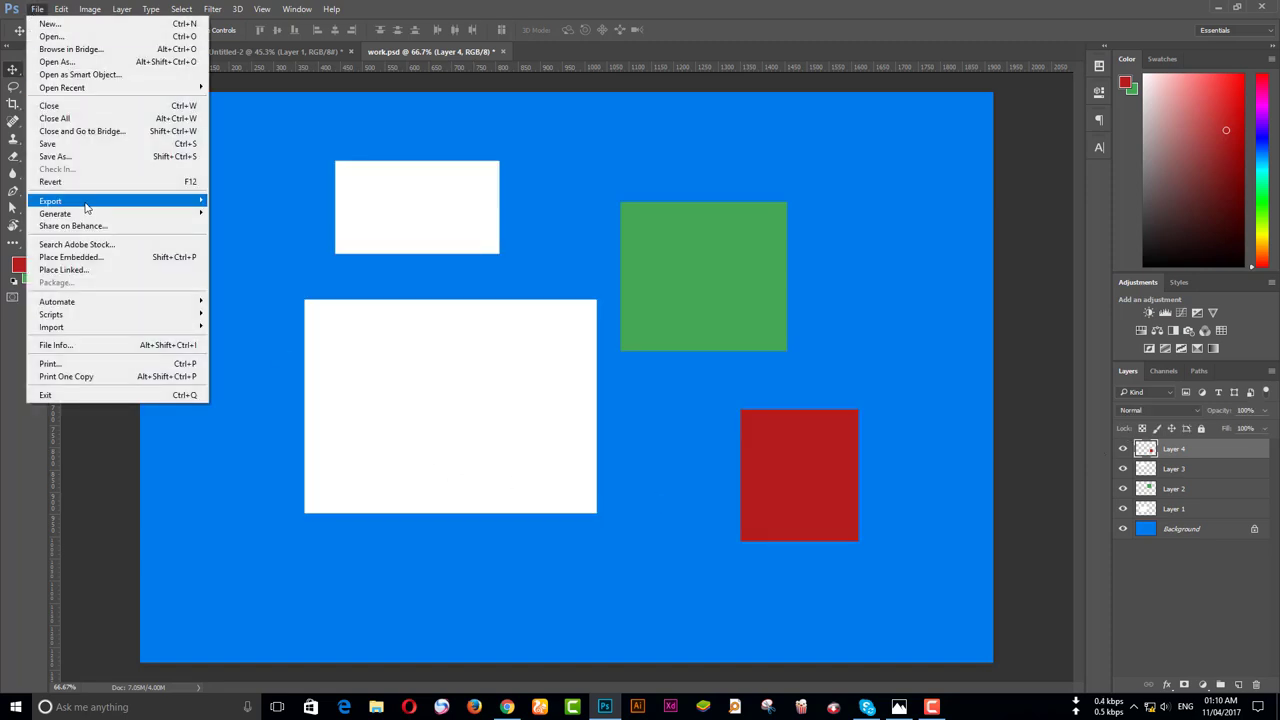
click(82, 160)
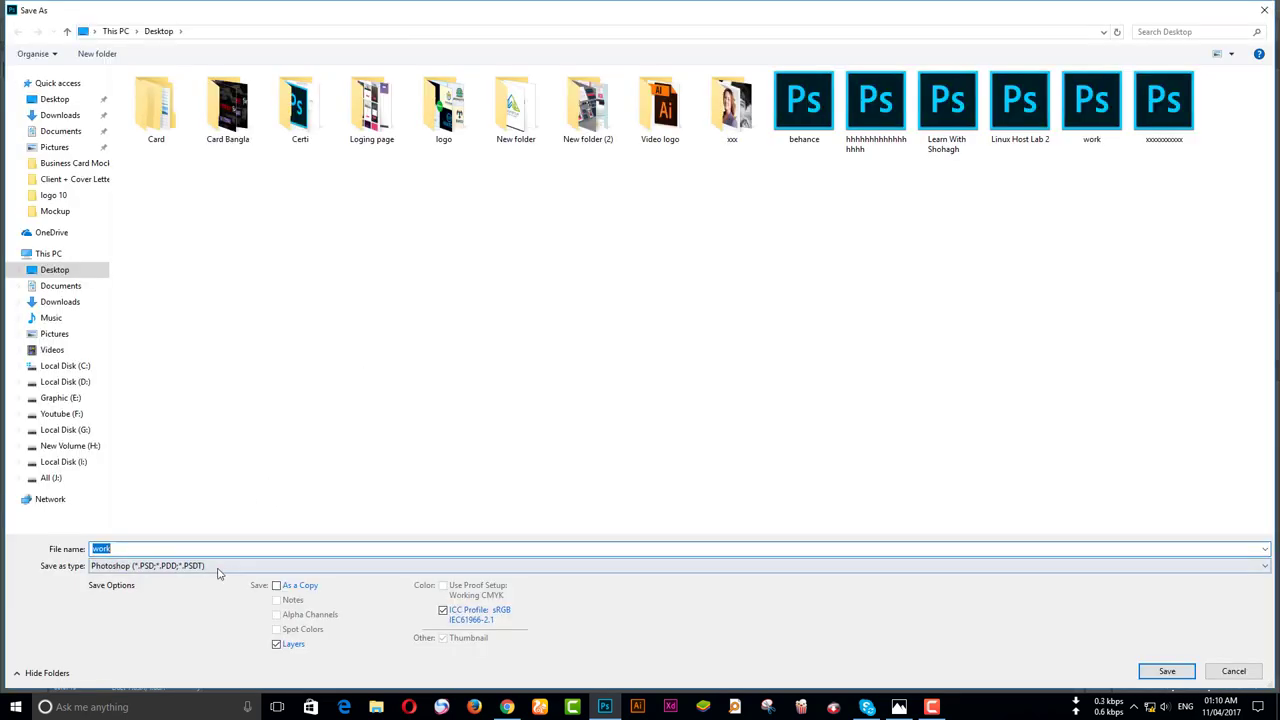
click(250, 566)
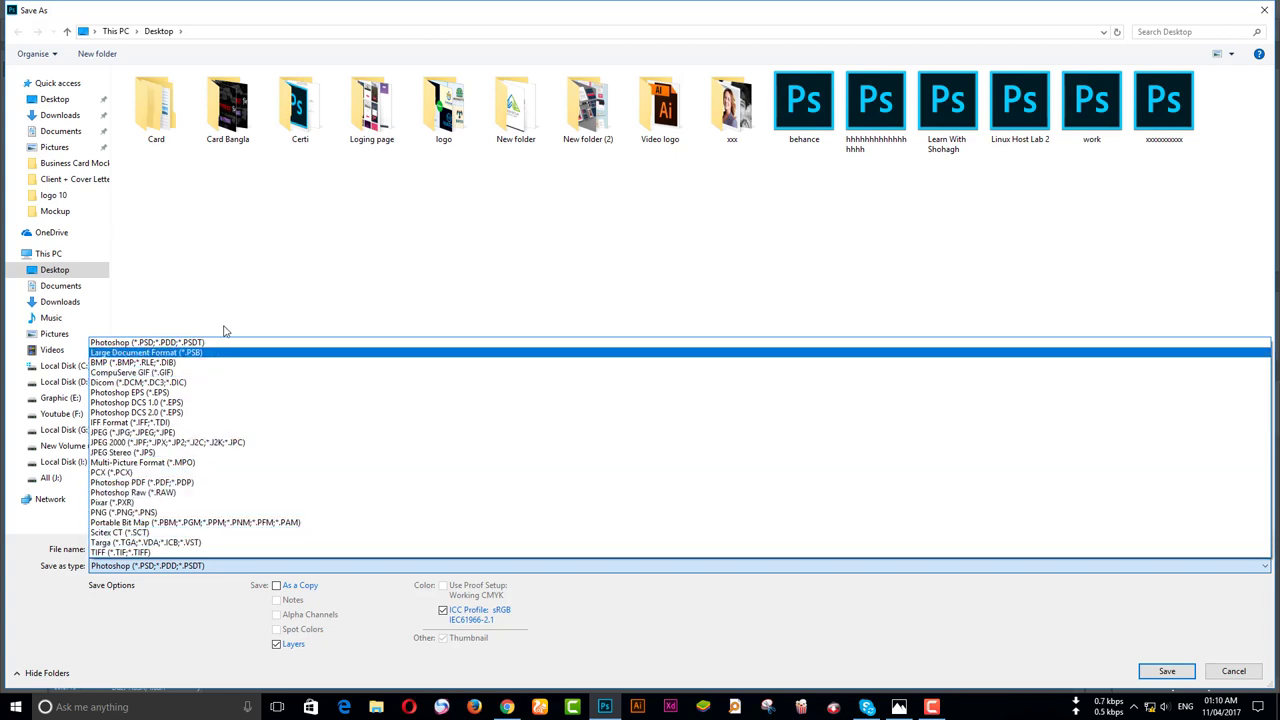
click(1233, 671)
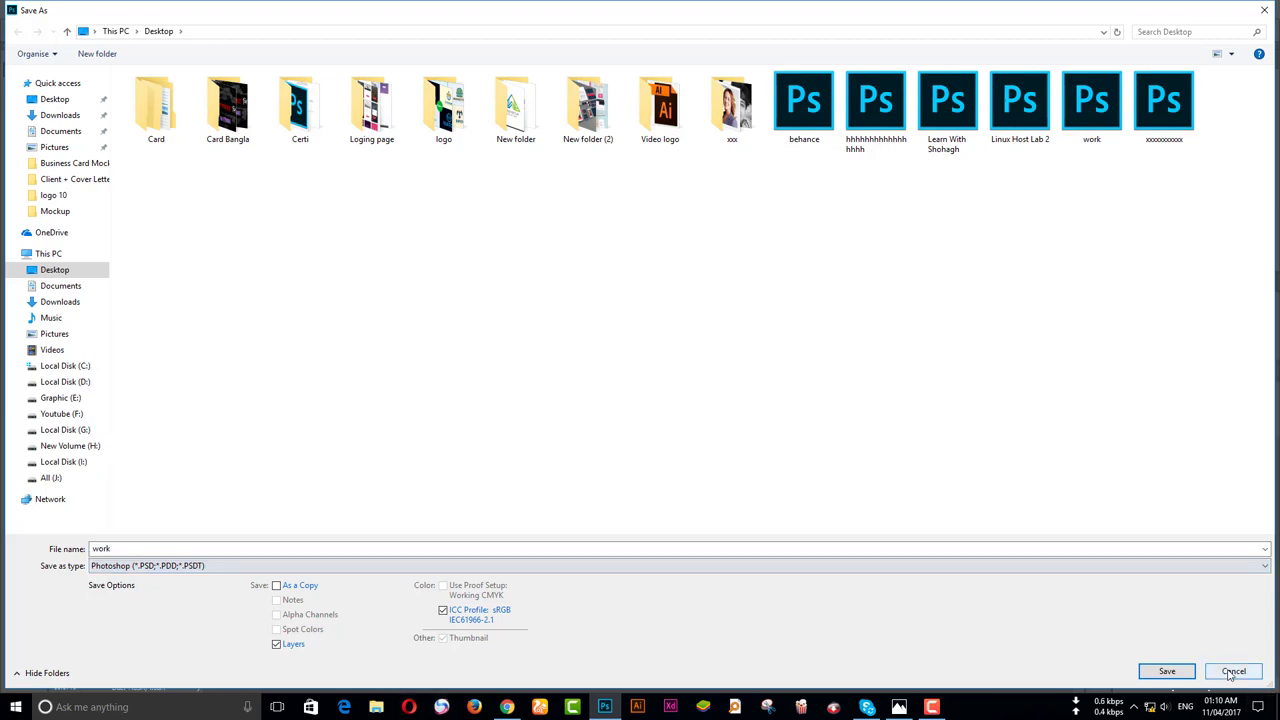
click(1233, 671)
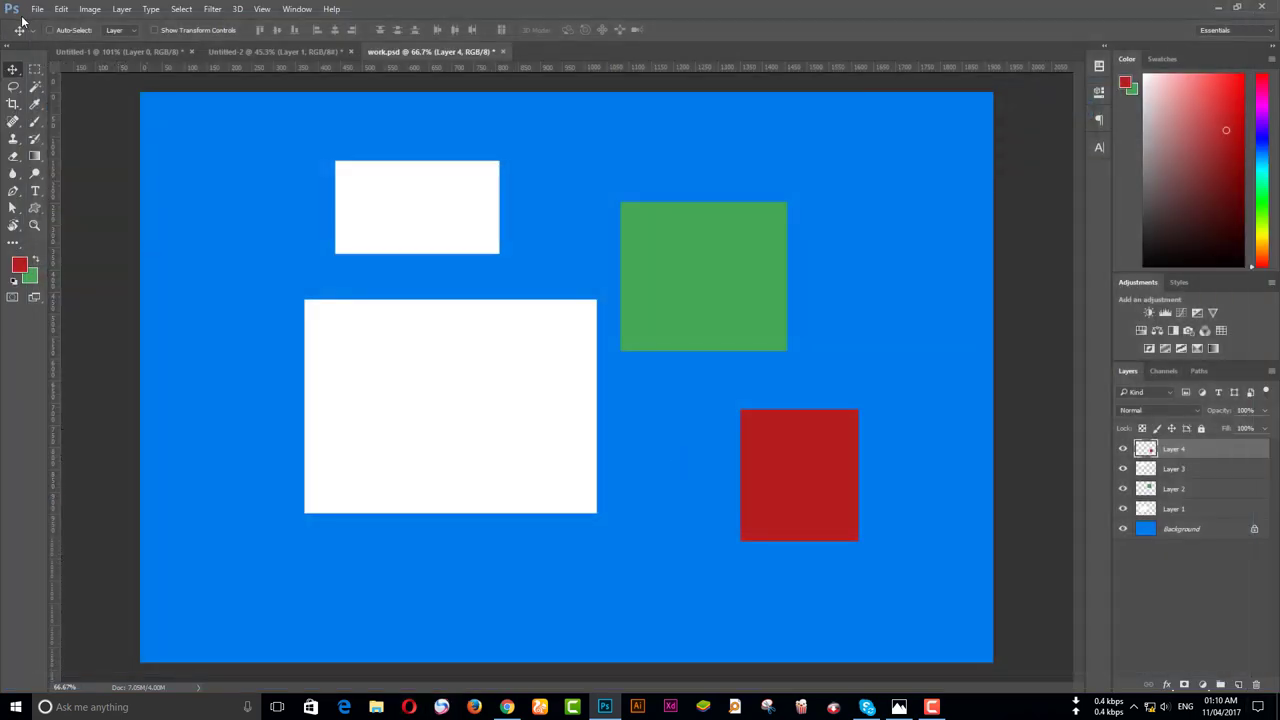
click(37, 10)
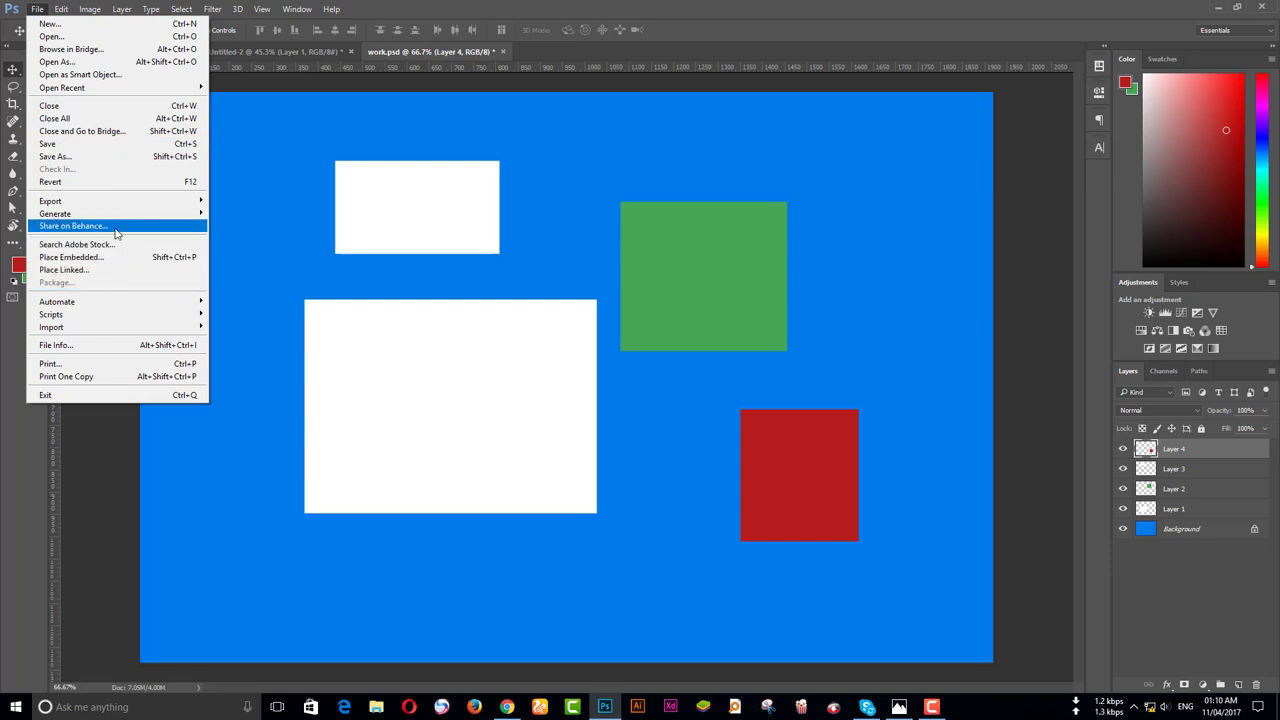
mouse_move(50, 201)
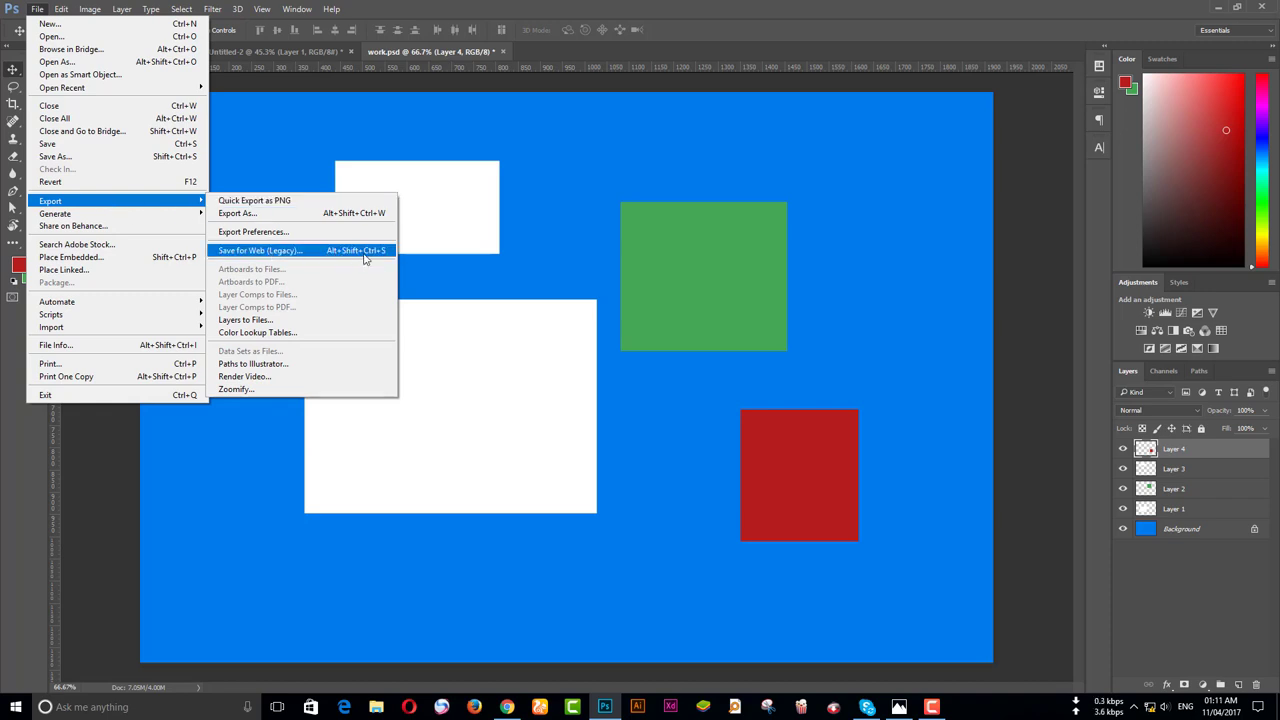
Step: Open Save for Web and switch the preview from 2-Up to 4-Up
click(457, 353)
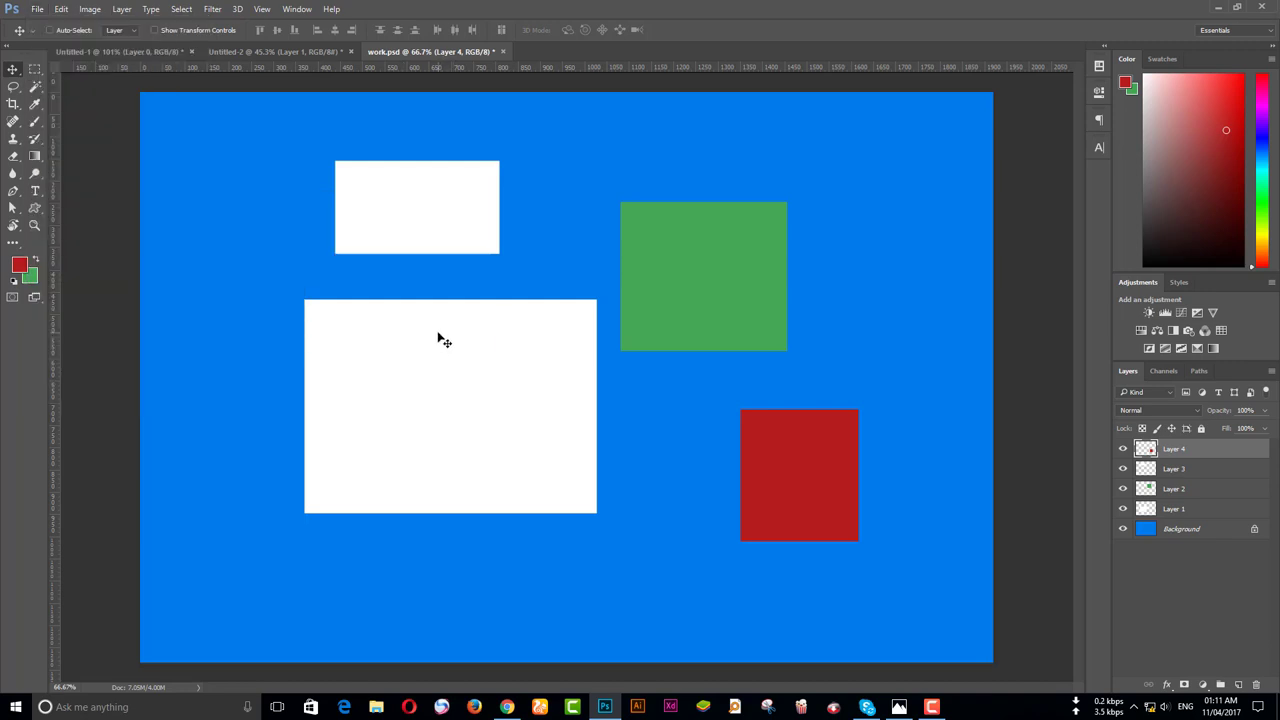
key(ctrl)
mouse_move(443, 243)
mouse_down()
mouse_move(508, 286)
mouse_move(712, 354)
mouse_move(740, 408)
mouse_move(663, 377)
mouse_move(514, 366)
mouse_move(472, 387)
mouse_up()
click(458, 117)
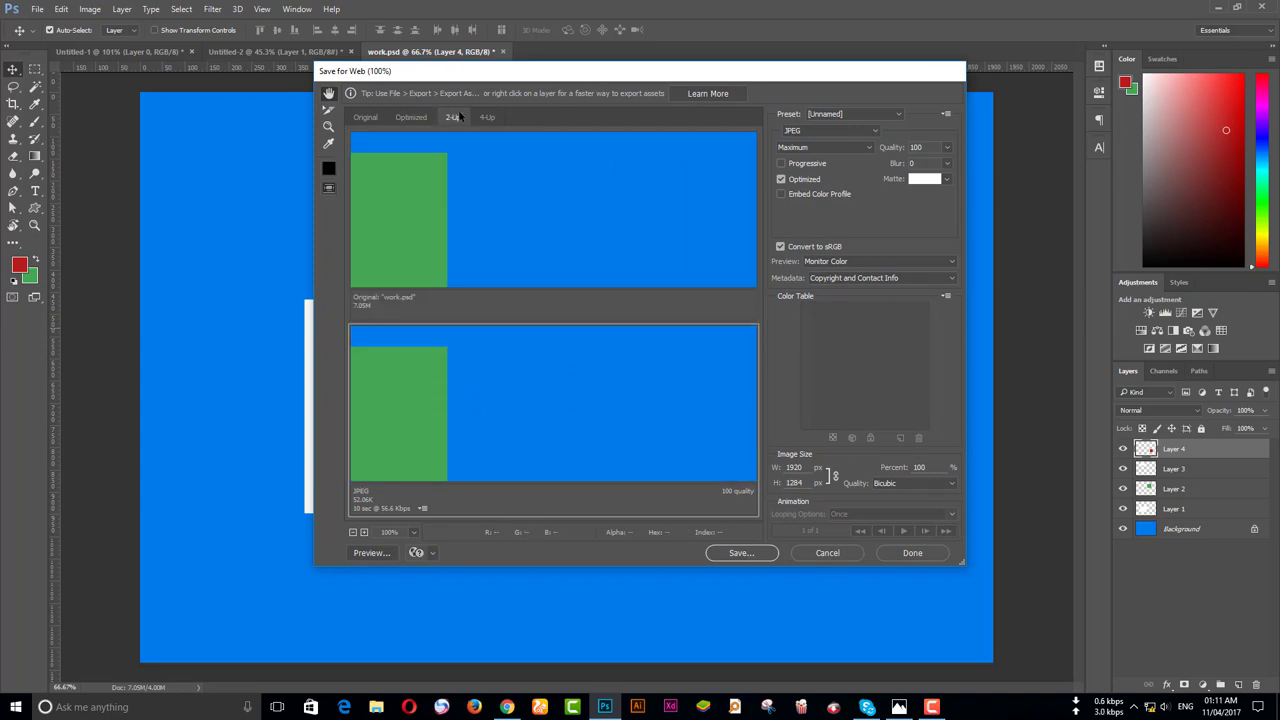
click(487, 117)
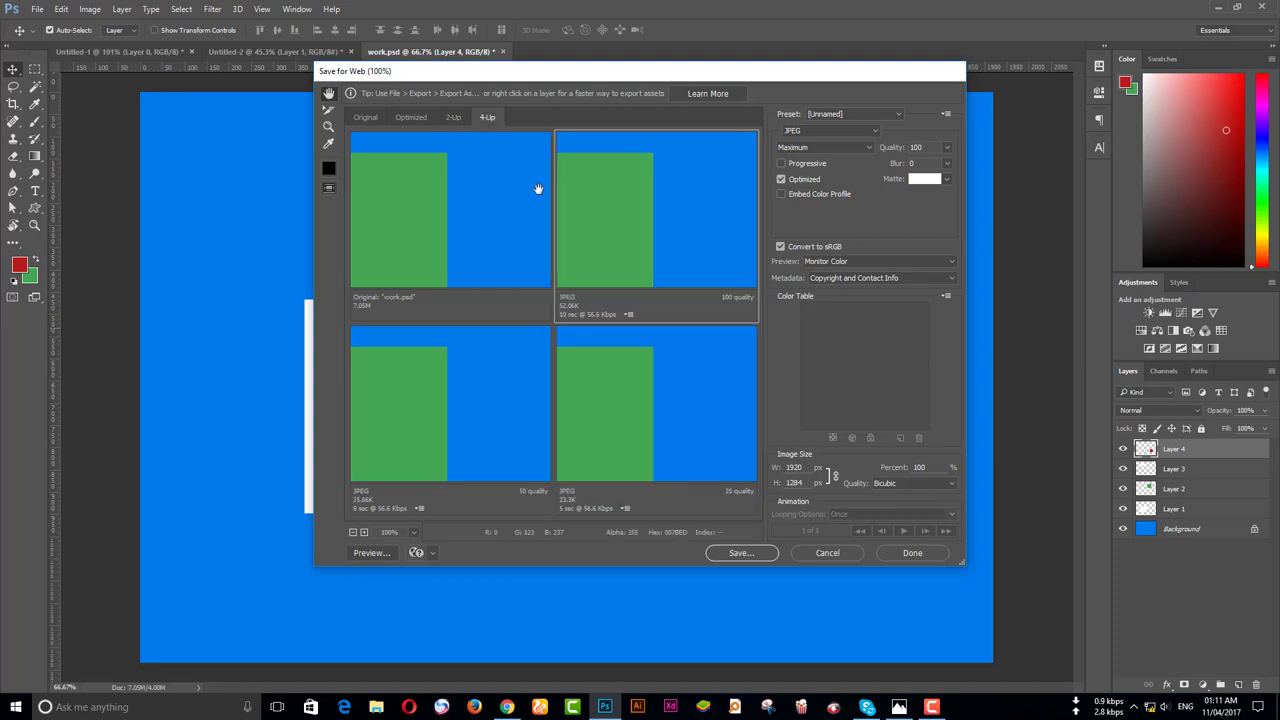
Step: Pan toward the green block, compare the 100-quality JPEG and original panes, then close with Done
drag(484, 238, 511, 291)
drag(426, 254, 486, 245)
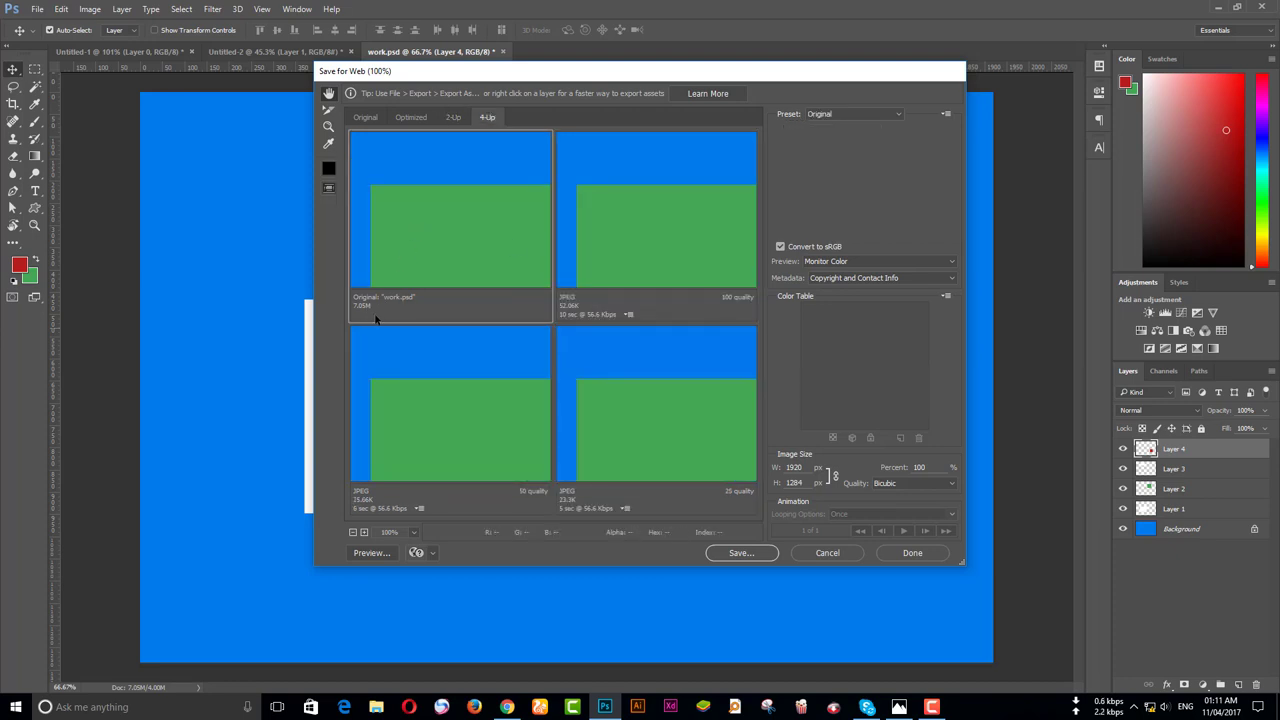
click(627, 235)
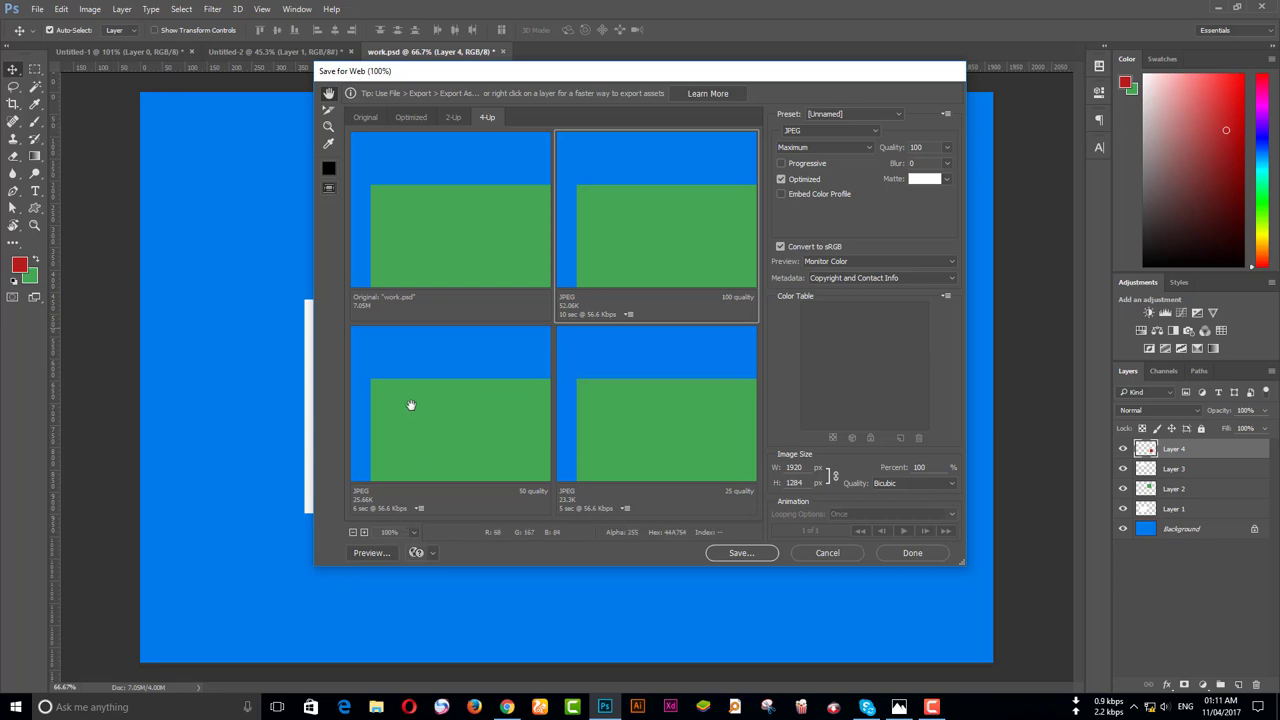
click(393, 235)
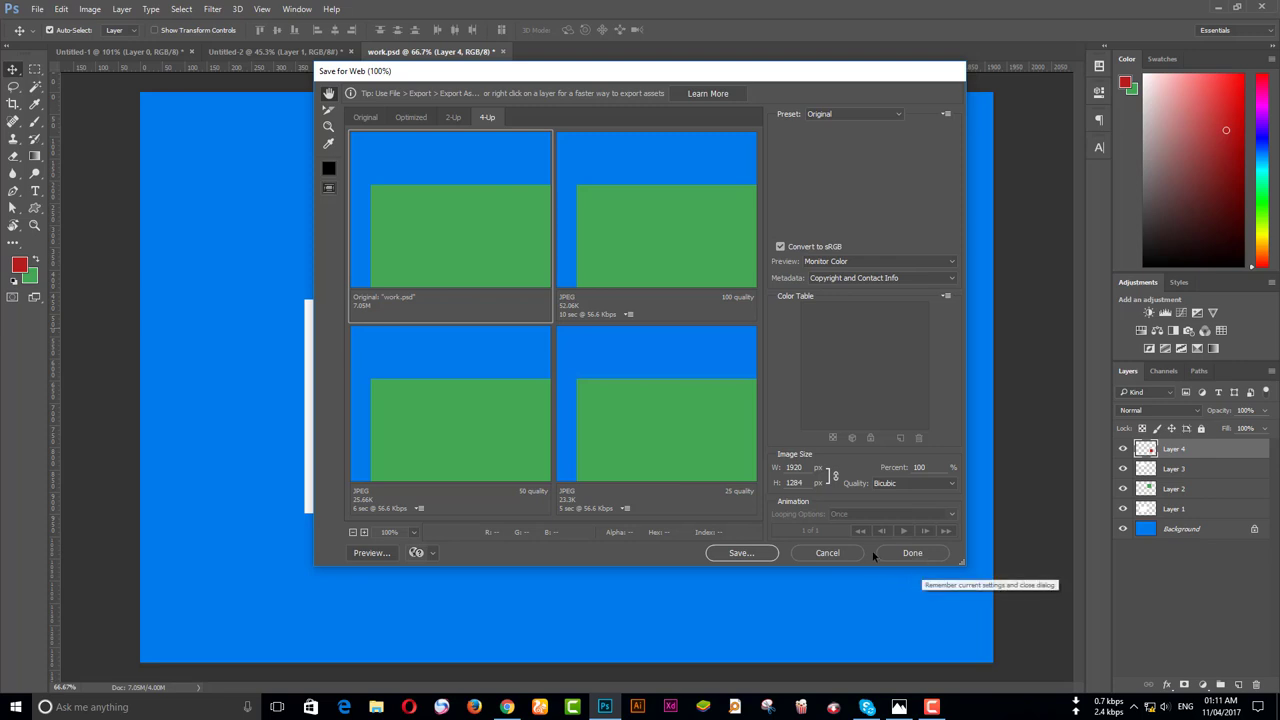
click(830, 553)
click(37, 9)
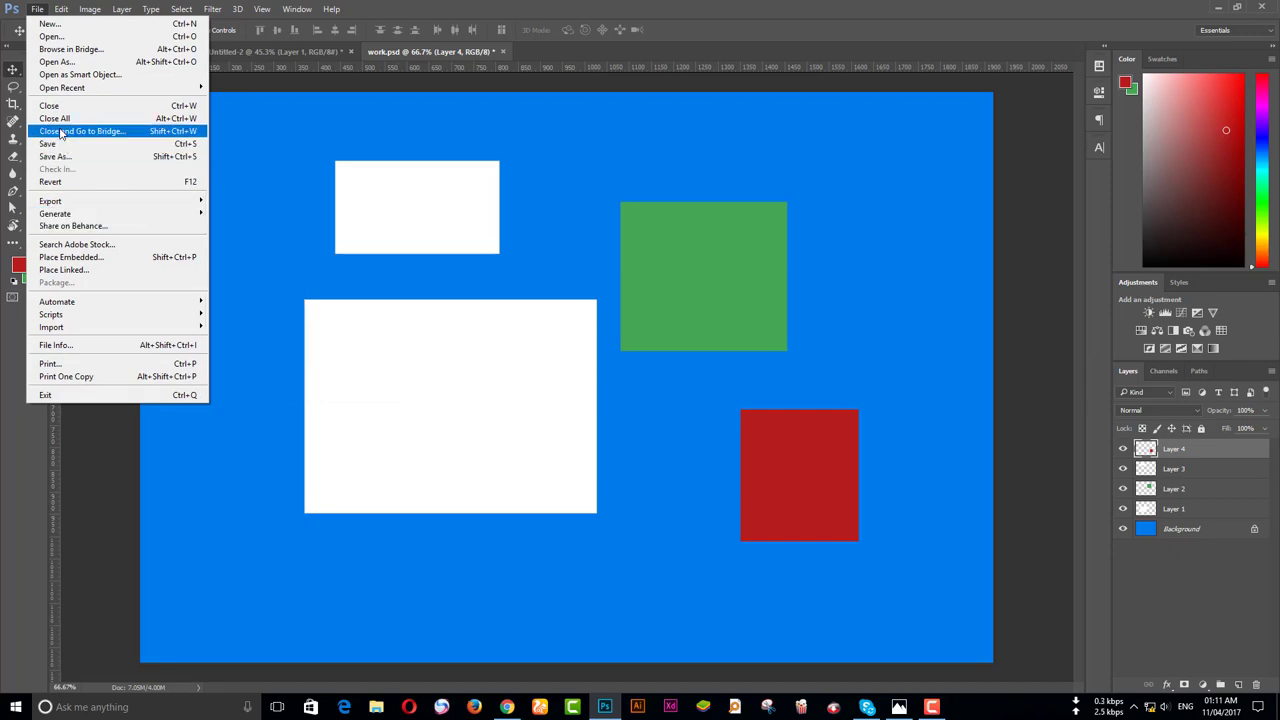
click(76, 158)
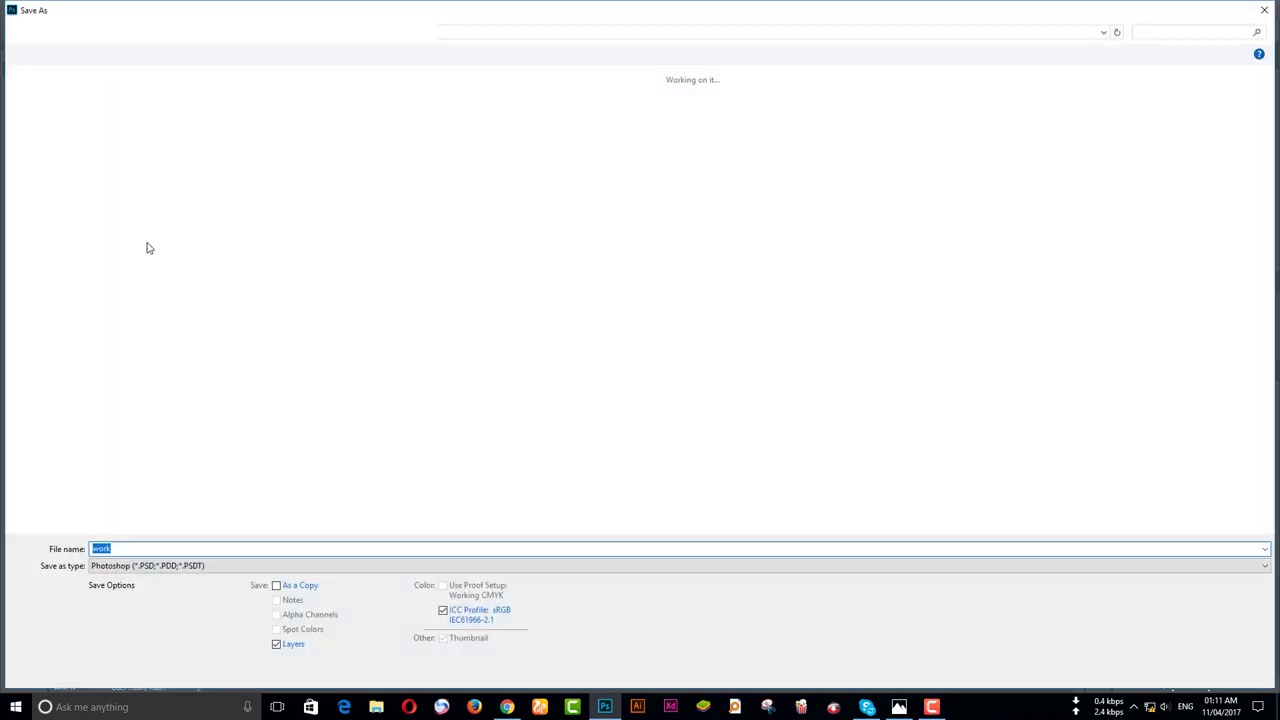
click(209, 566)
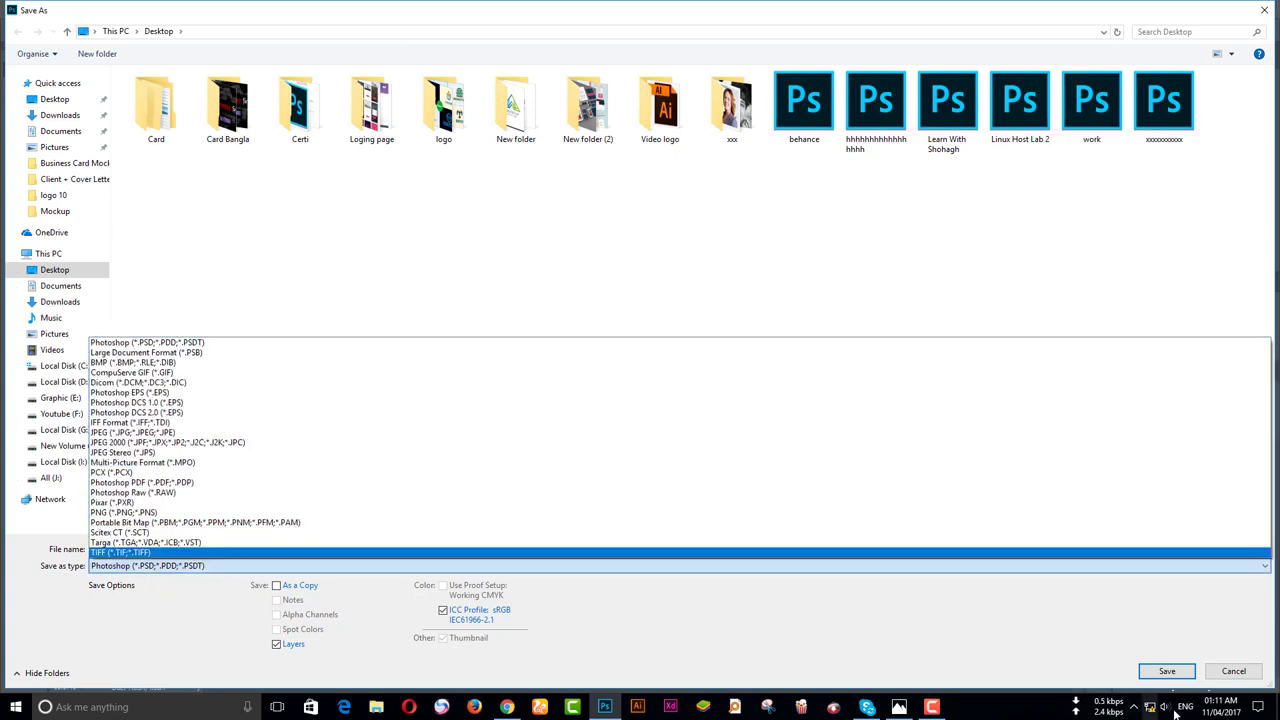
click(1228, 674)
click(1228, 672)
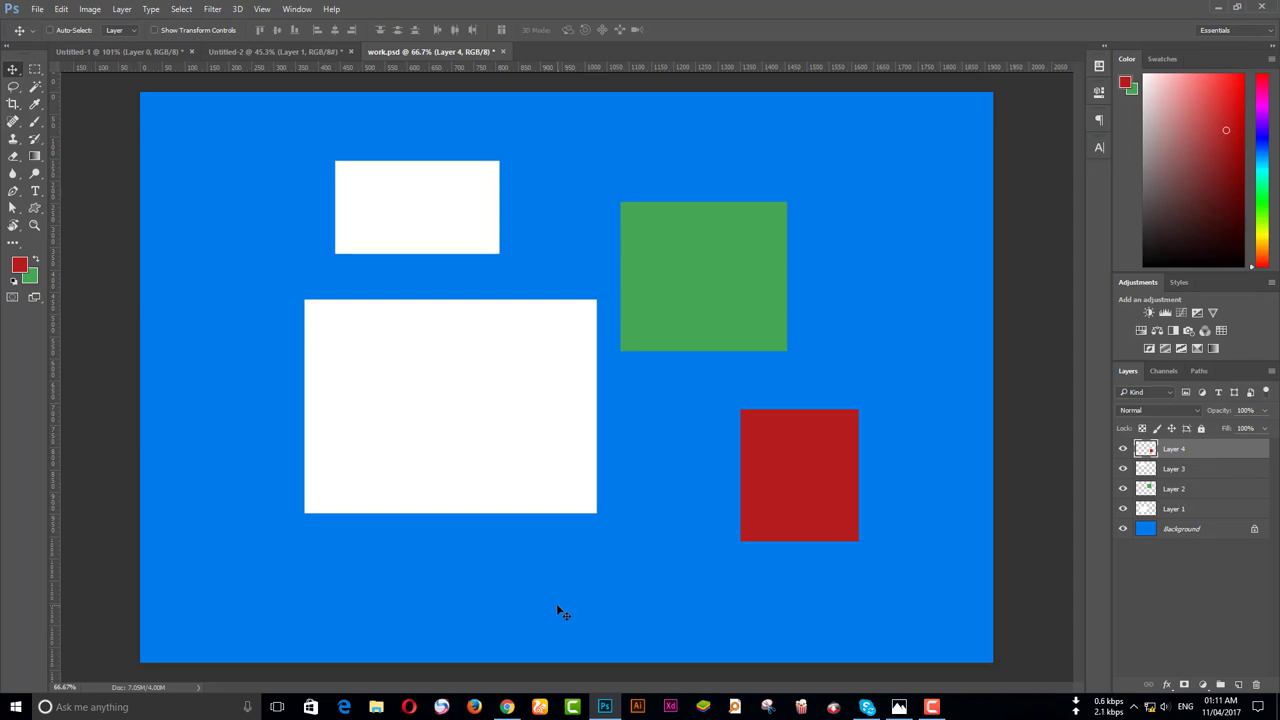
Step: In Chrome, glance at the Facebook and shortcuts tabs, ending on the YouTube channel videos page
click(507, 707)
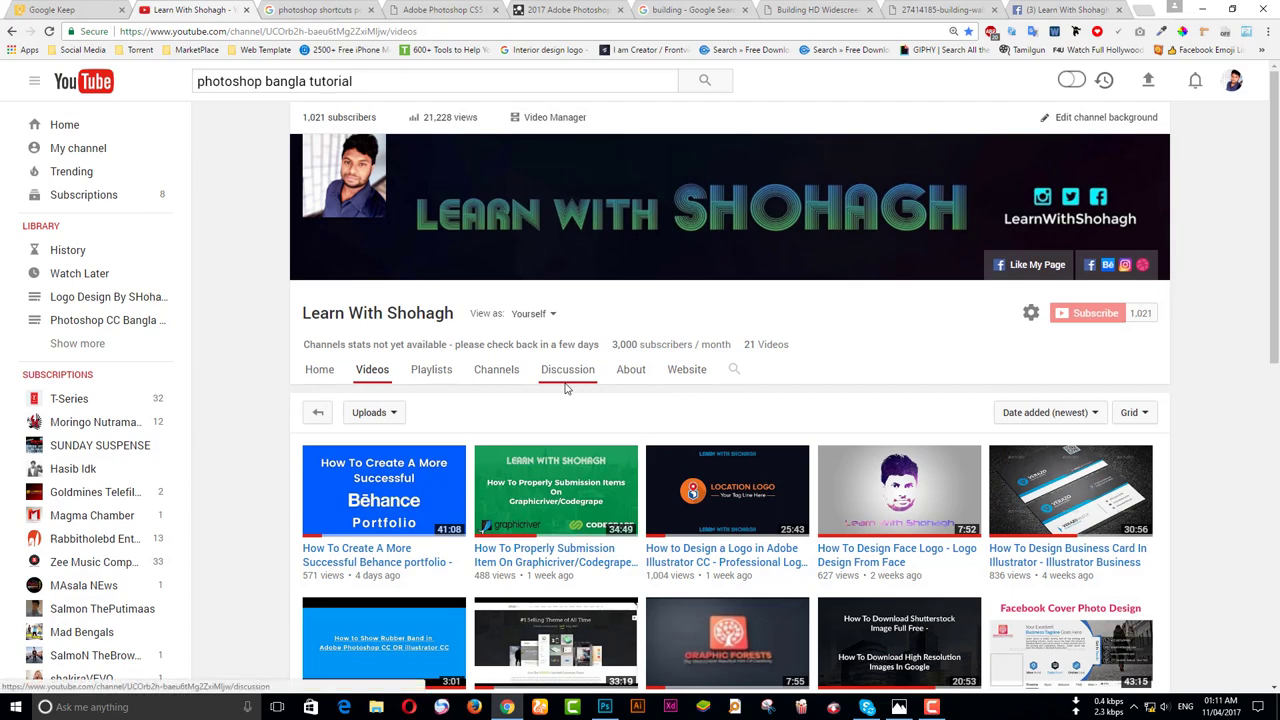
key(ctrl+9)
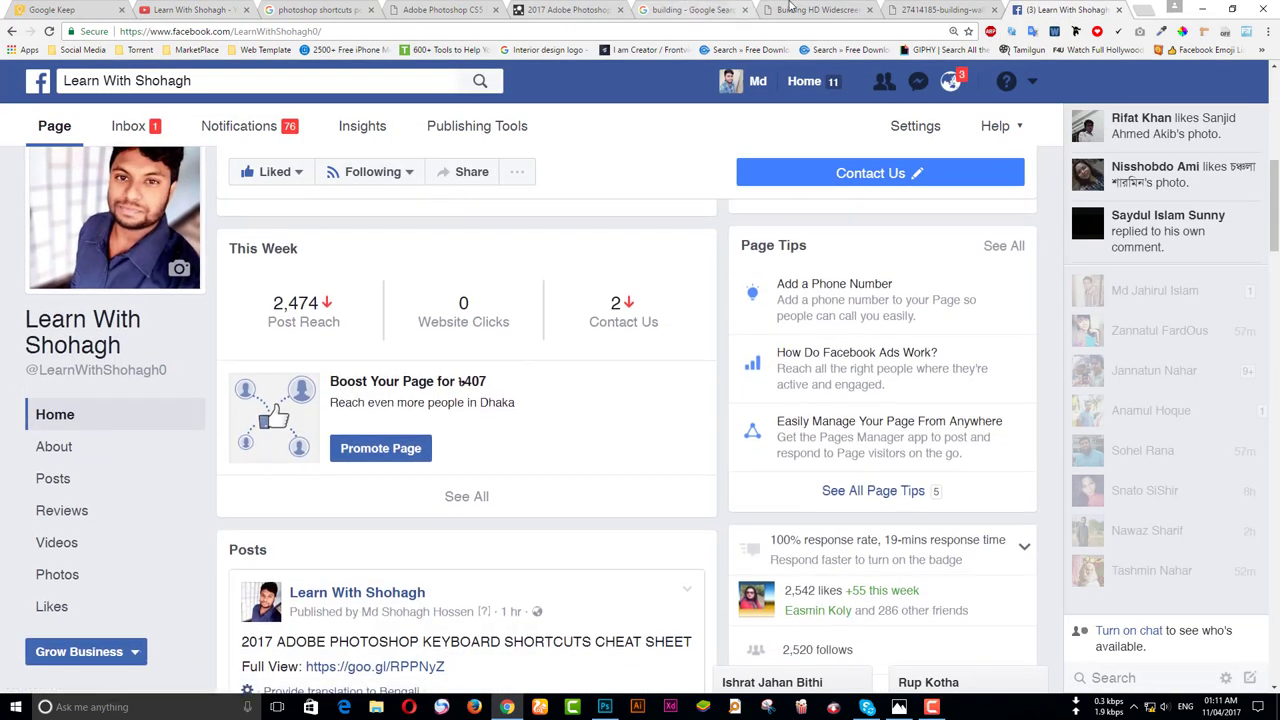
click(463, 8)
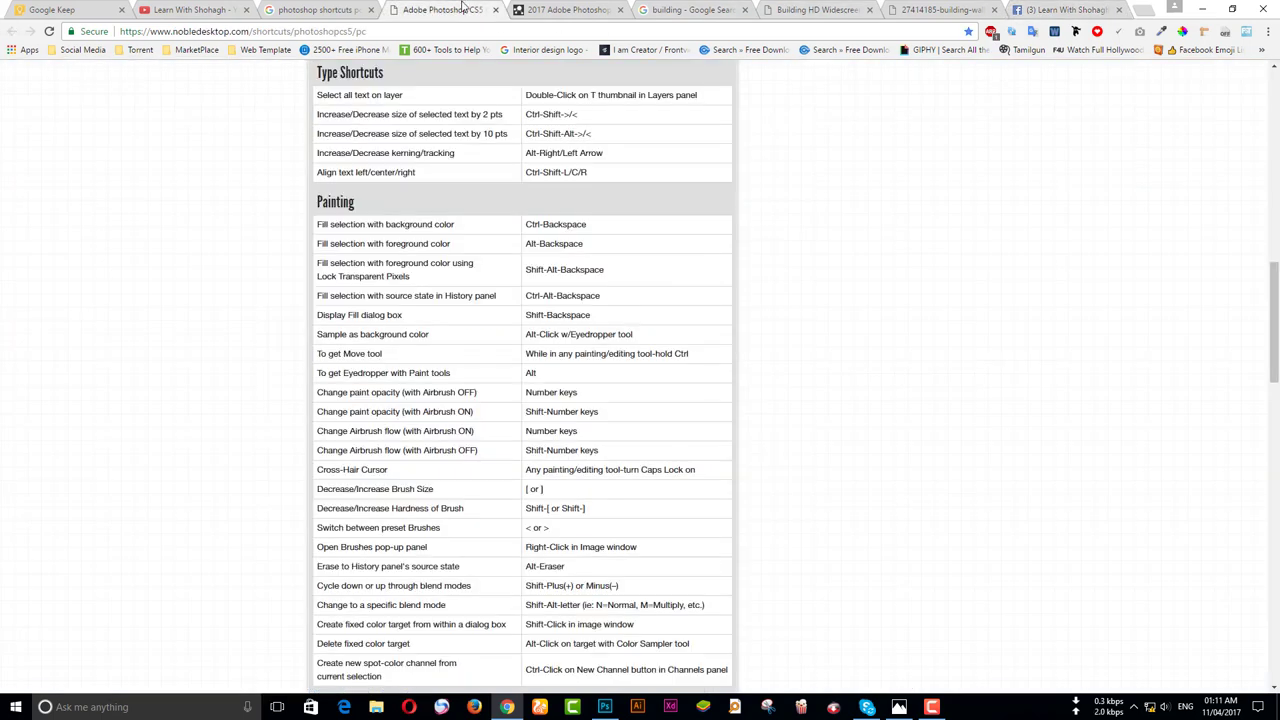
click(228, 8)
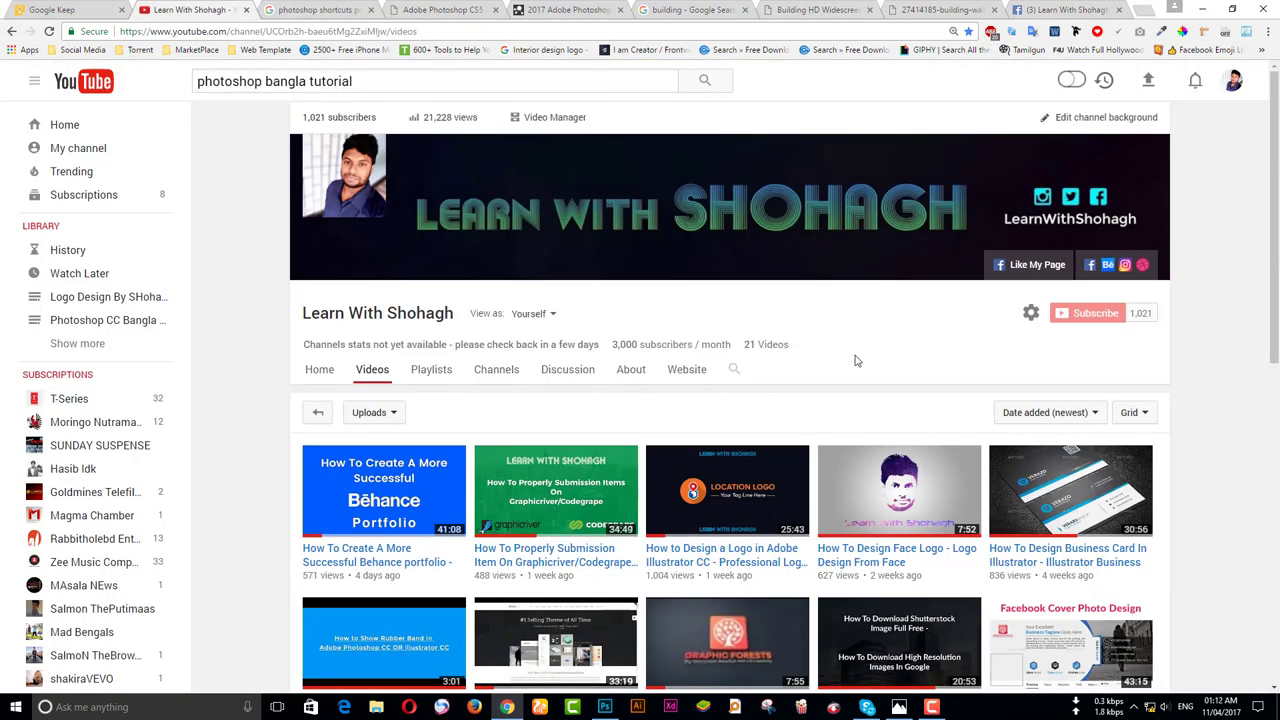